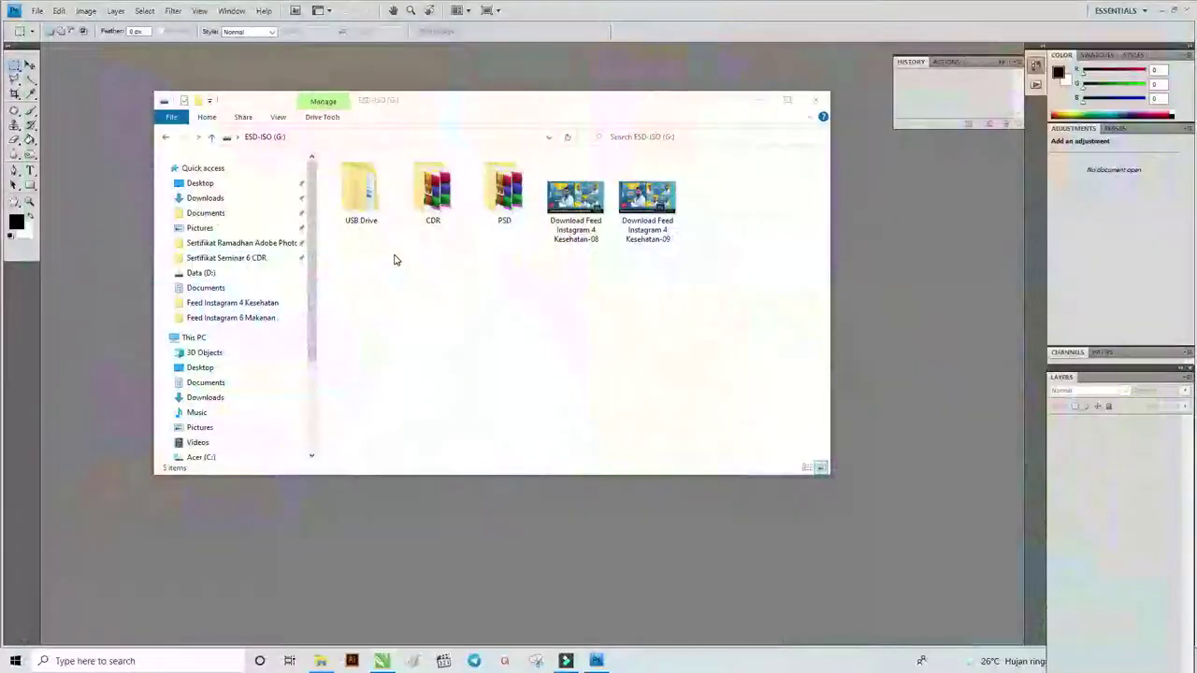
- Maximize the file window and select the five CDR template files in the CDR folder
{"action": "left_click", "coordinate": [788, 100]}
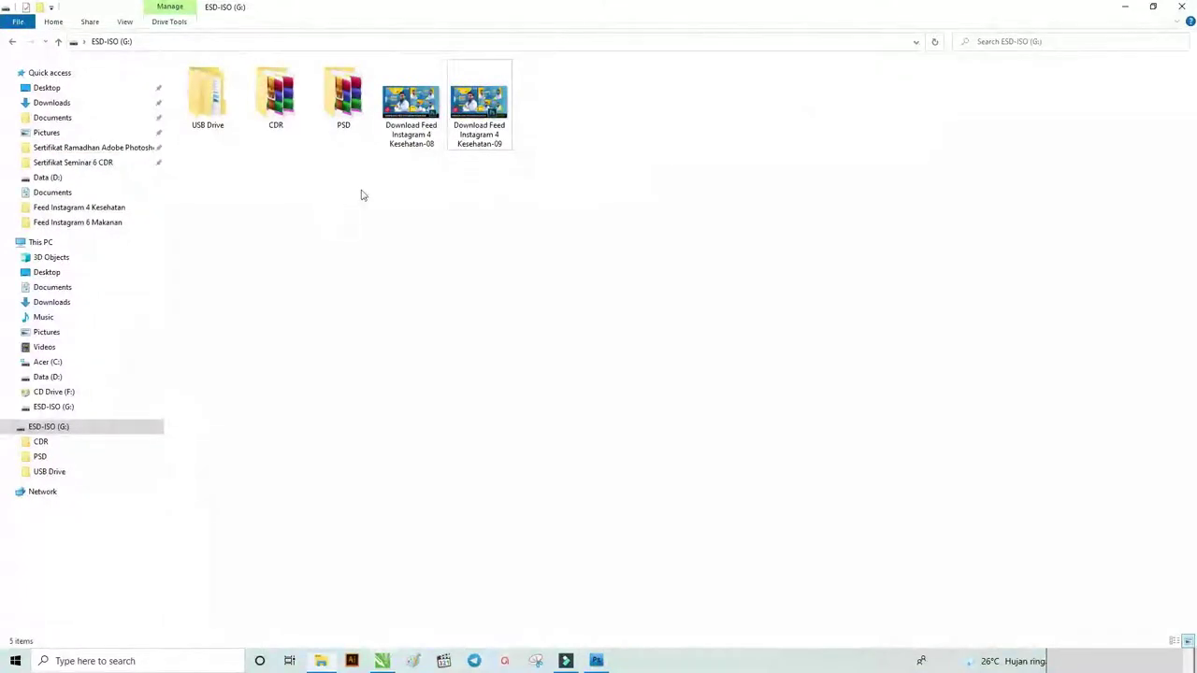
{"action": "left_click", "coordinate": [353, 111]}
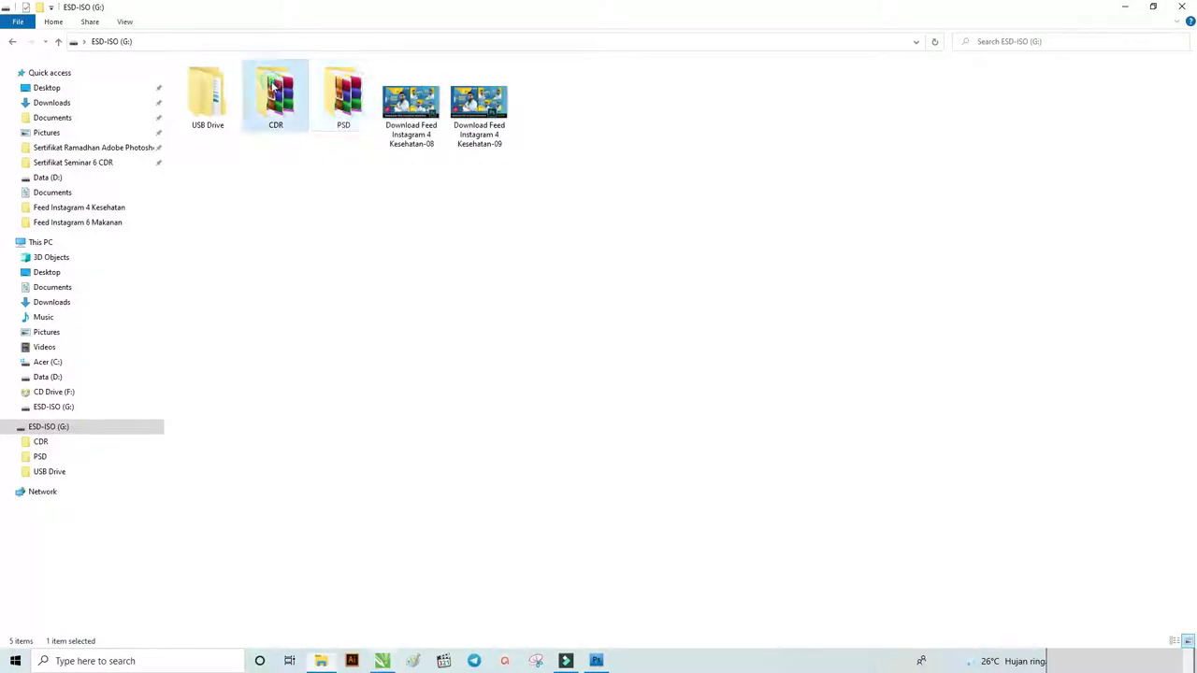
{"action": "double_click", "coordinate": [281, 94]}
{"action": "left_click", "coordinate": [285, 95]}
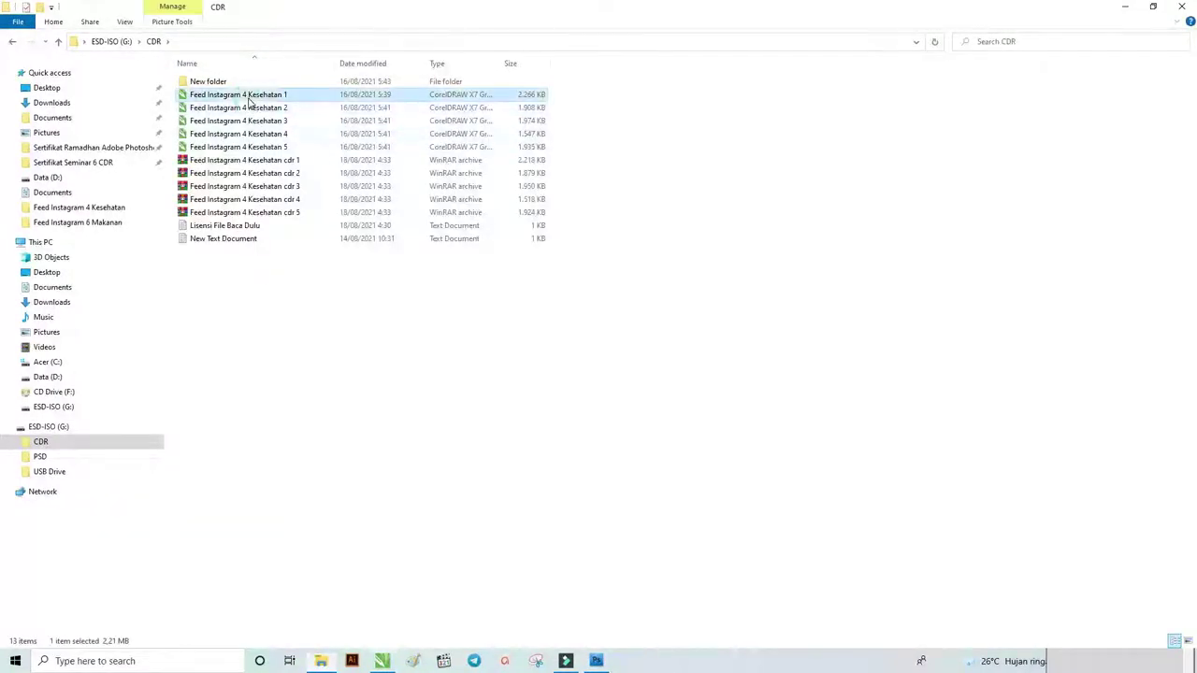
{"action": "left_click", "coordinate": [290, 213]}
{"action": "left_click", "coordinate": [290, 161], "text": "shift"}
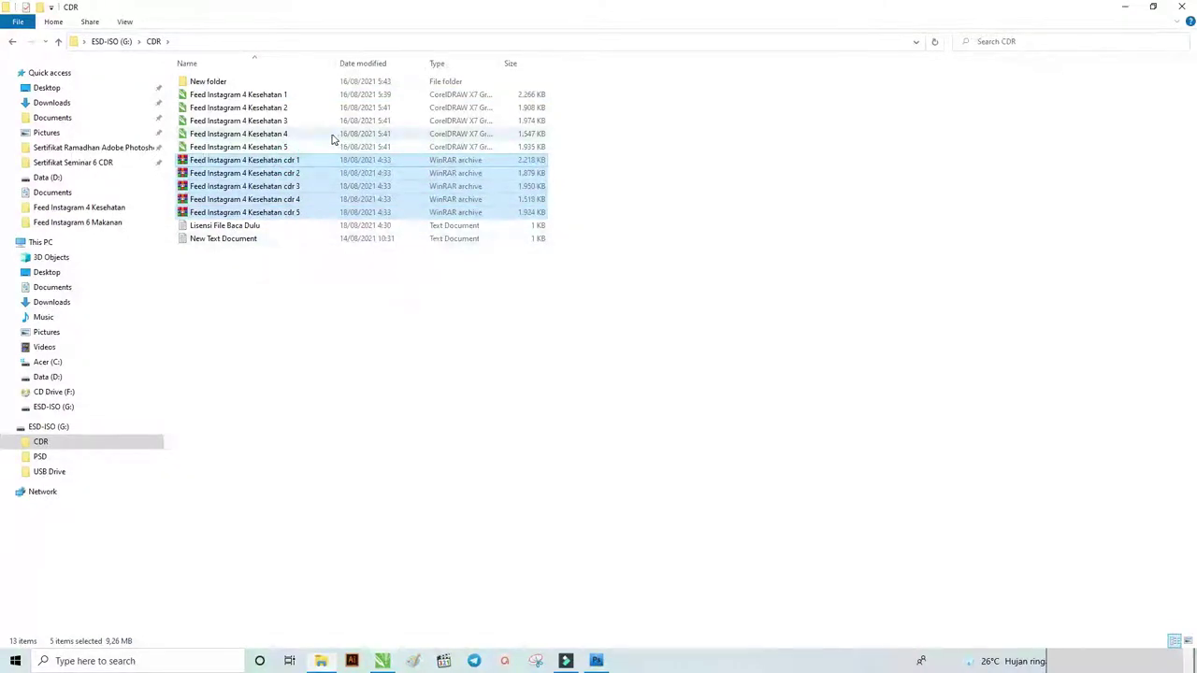
- Go back to the drive's top folder and open the PSD folder
{"action": "left_click", "coordinate": [13, 42]}
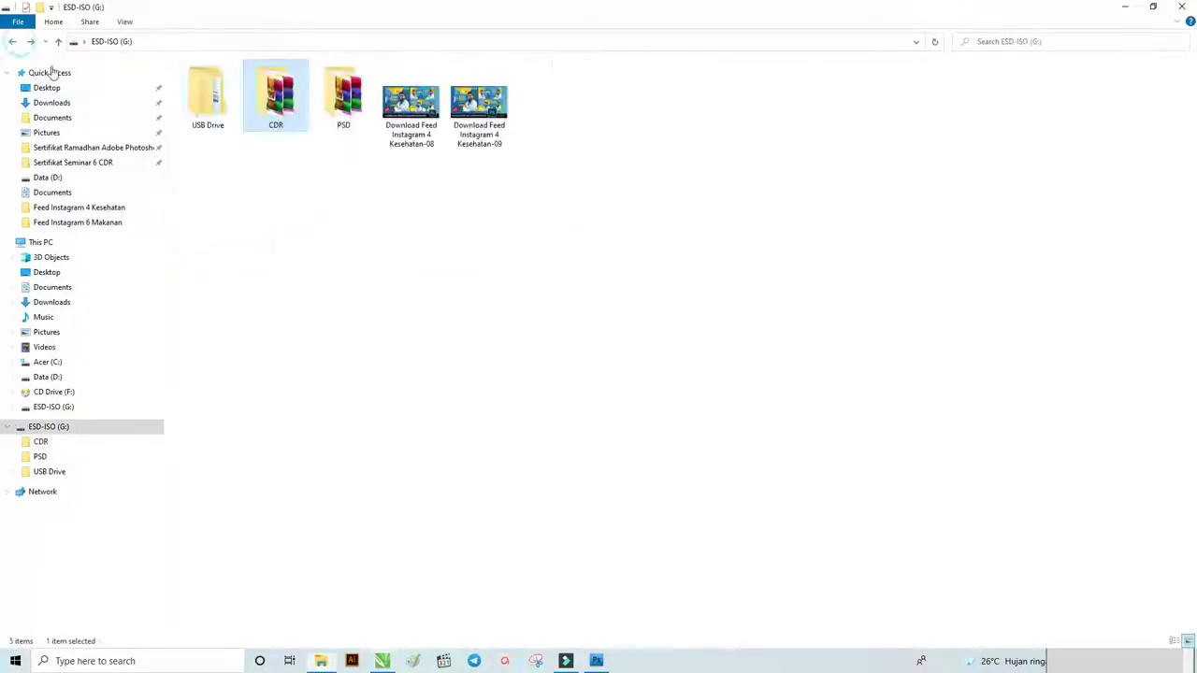
{"action": "double_click", "coordinate": [360, 87]}
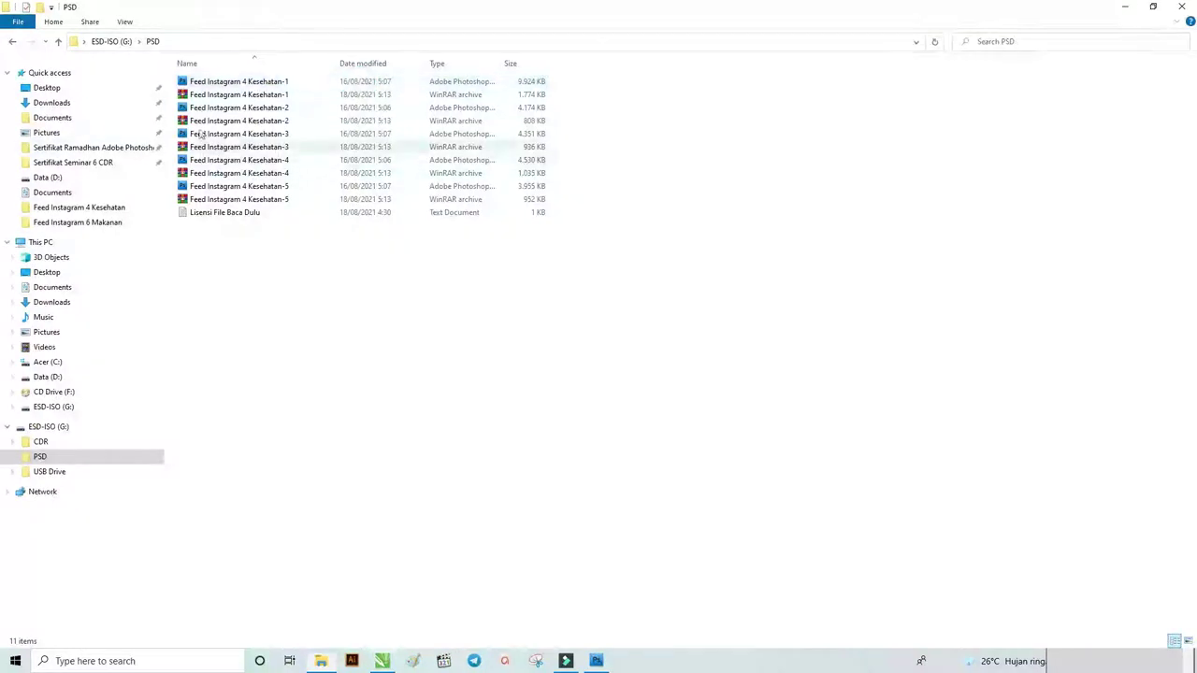
{"action": "left_click", "coordinate": [13, 42]}
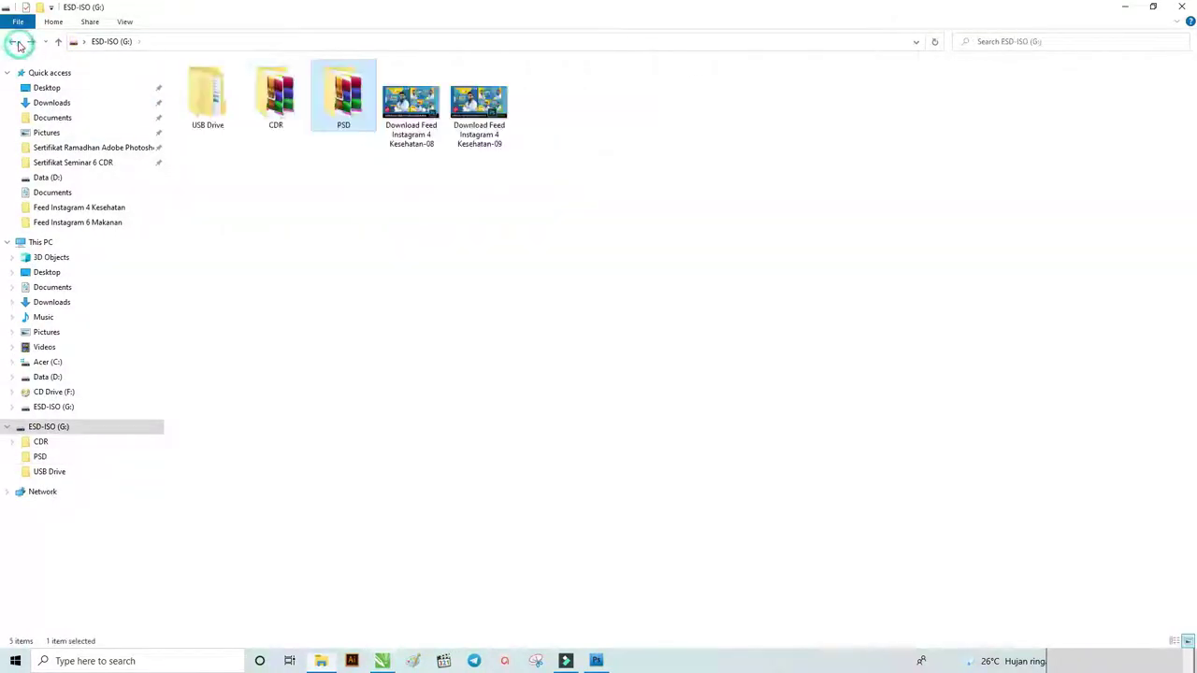
{"action": "double_click", "coordinate": [346, 90]}
- Open Feed Instagram 4 Kesehatan-1 through -5 .psd files together in Photoshop
{"action": "left_click", "coordinate": [280, 82]}
{"action": "left_click", "coordinate": [267, 107], "text": "ctrl"}
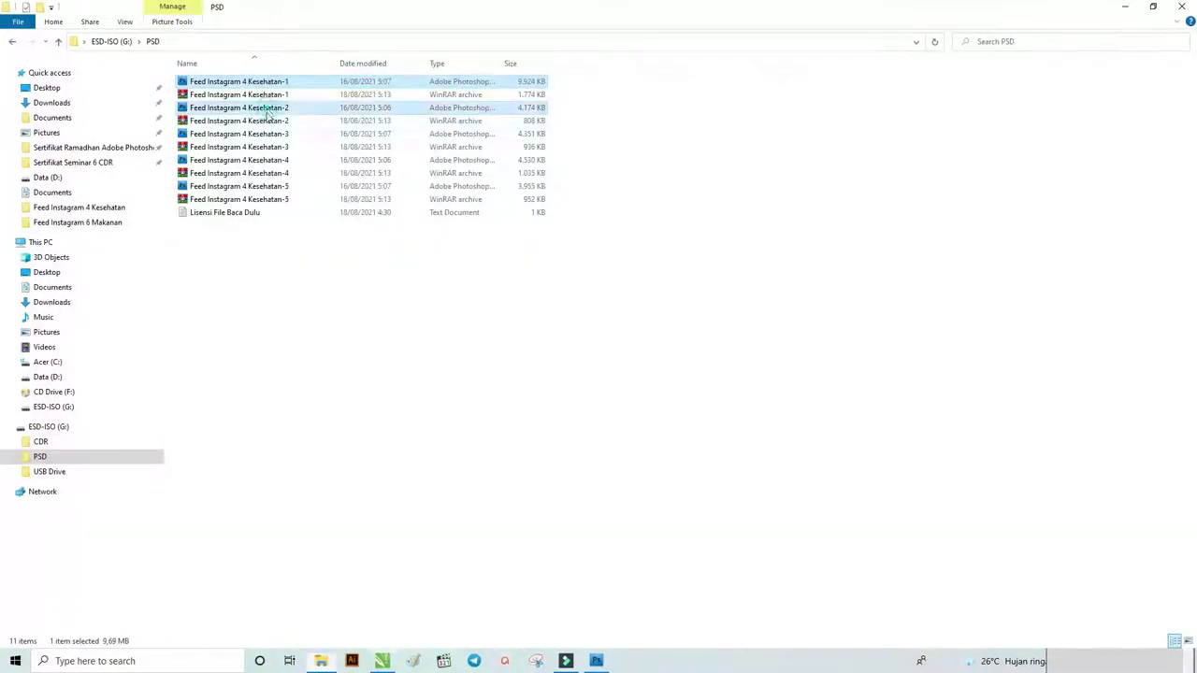
{"action": "left_click", "coordinate": [268, 134], "text": "ctrl"}
{"action": "left_click", "coordinate": [270, 160], "text": "ctrl"}
{"action": "left_click", "coordinate": [275, 185], "text": "ctrl"}
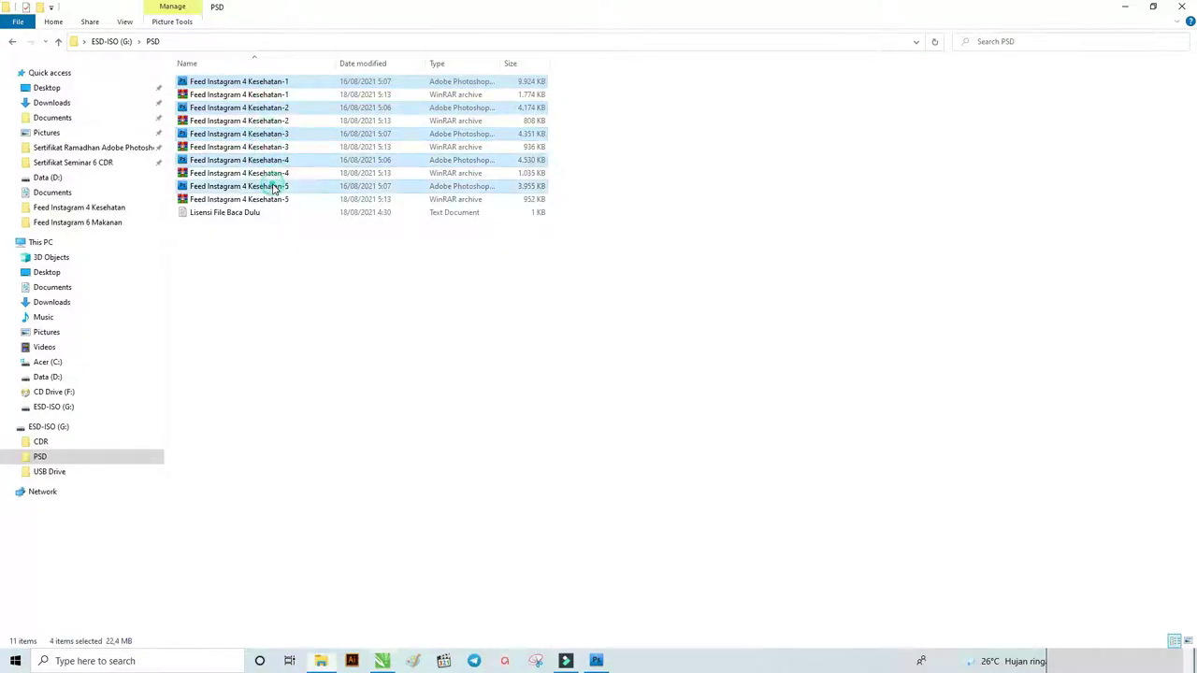
{"action": "right_click", "coordinate": [277, 185]}
{"action": "left_click", "coordinate": [289, 190]}
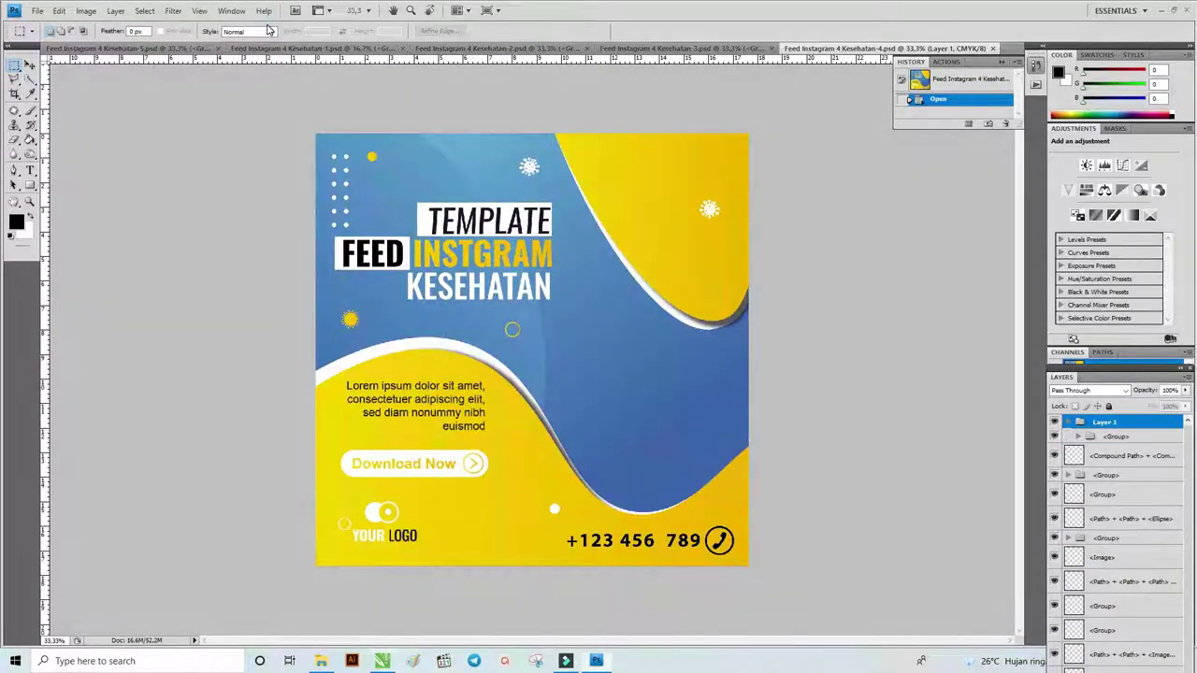
- Select the Move tool, close the History panel, and view the Kesehatan-5 and -1 tabs
{"action": "left_click", "coordinate": [29, 64]}
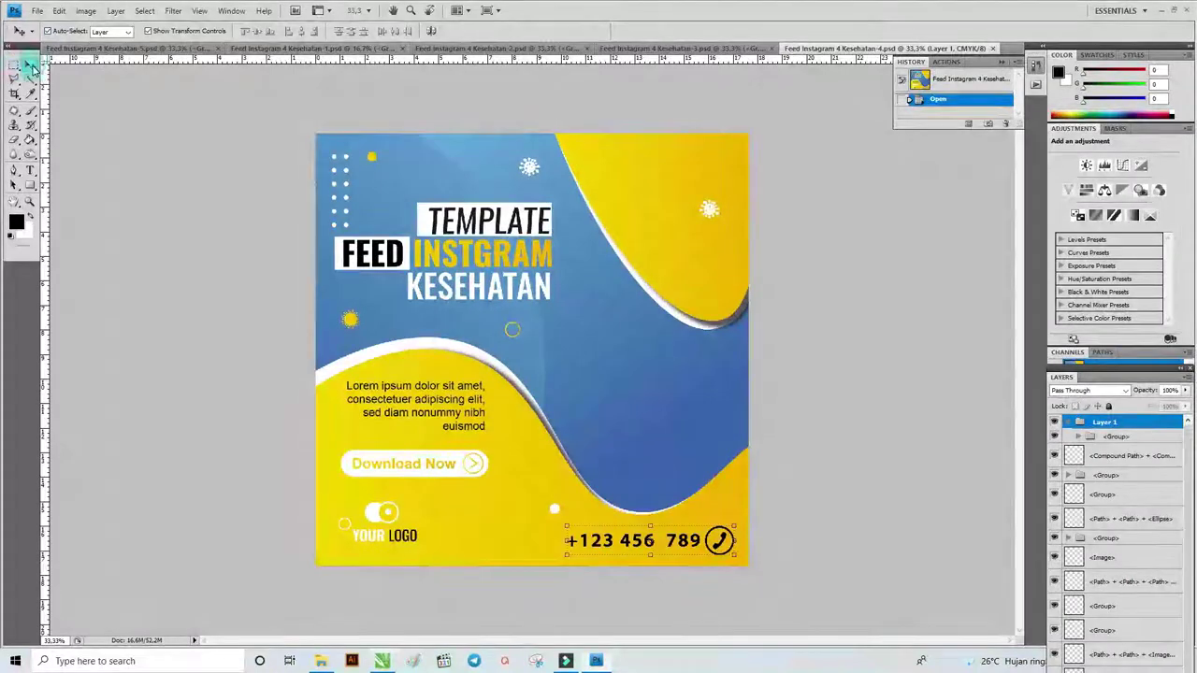
{"action": "left_click", "coordinate": [1006, 63]}
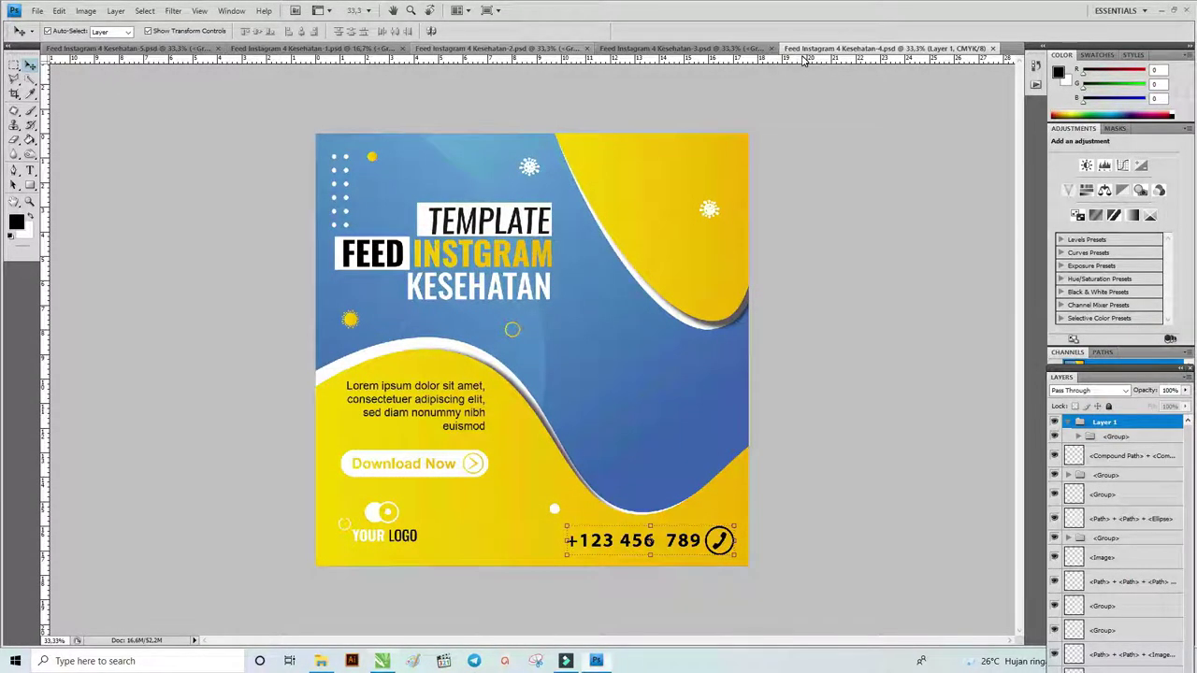
{"action": "left_click", "coordinate": [109, 51]}
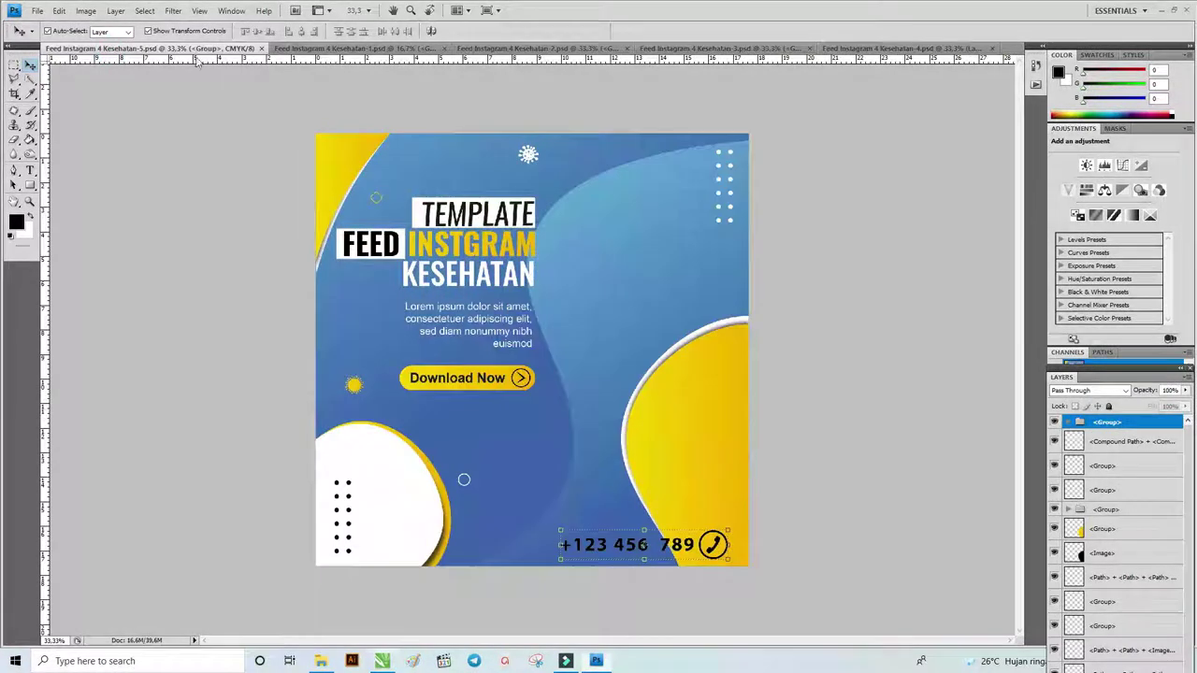
{"action": "left_click", "coordinate": [364, 49]}
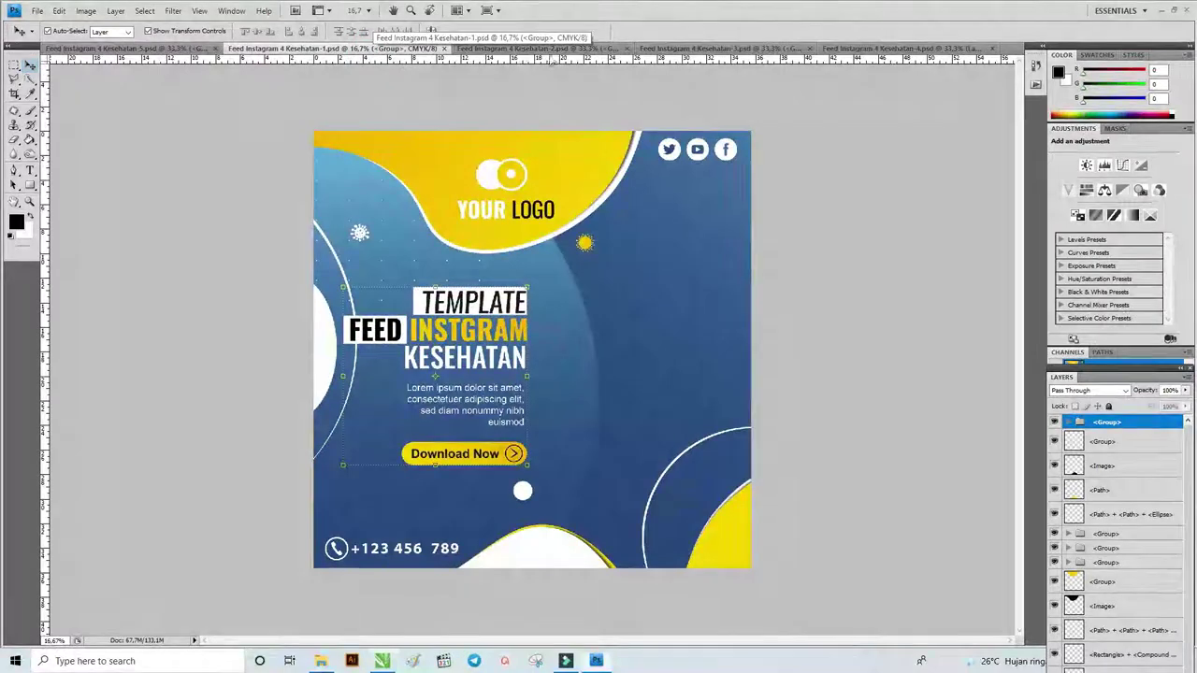
- Close the Kesehatan-2, -3 and -4 documents
{"action": "left_click", "coordinate": [618, 49]}
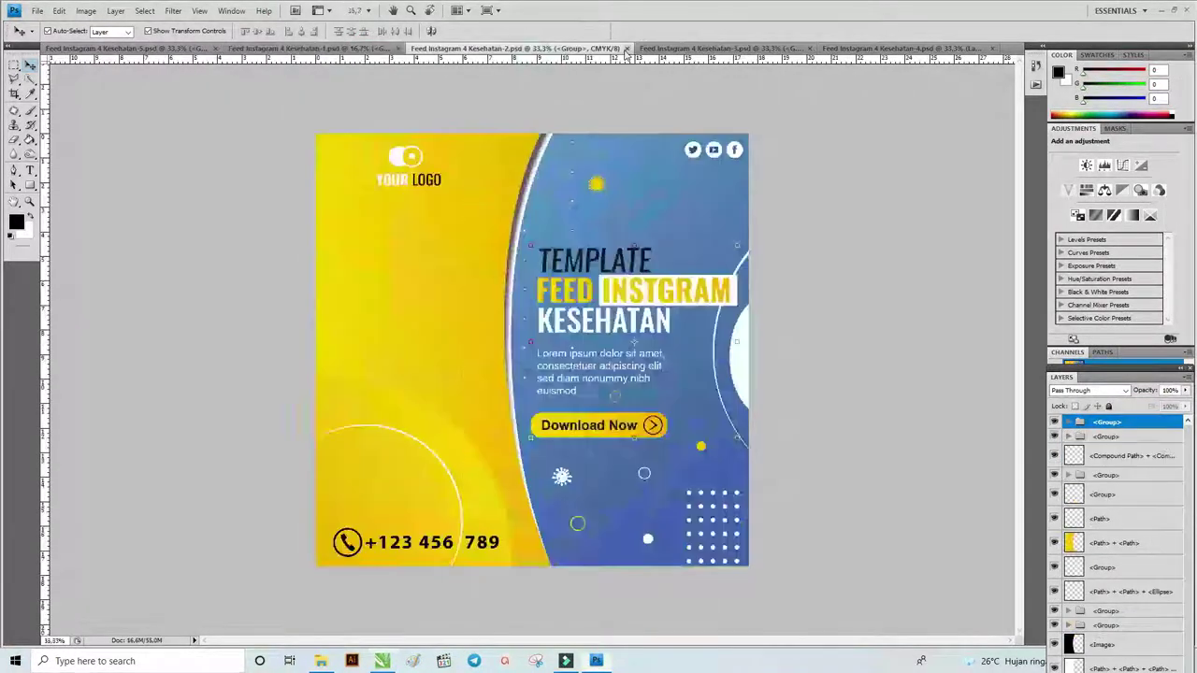
{"action": "left_click", "coordinate": [626, 49]}
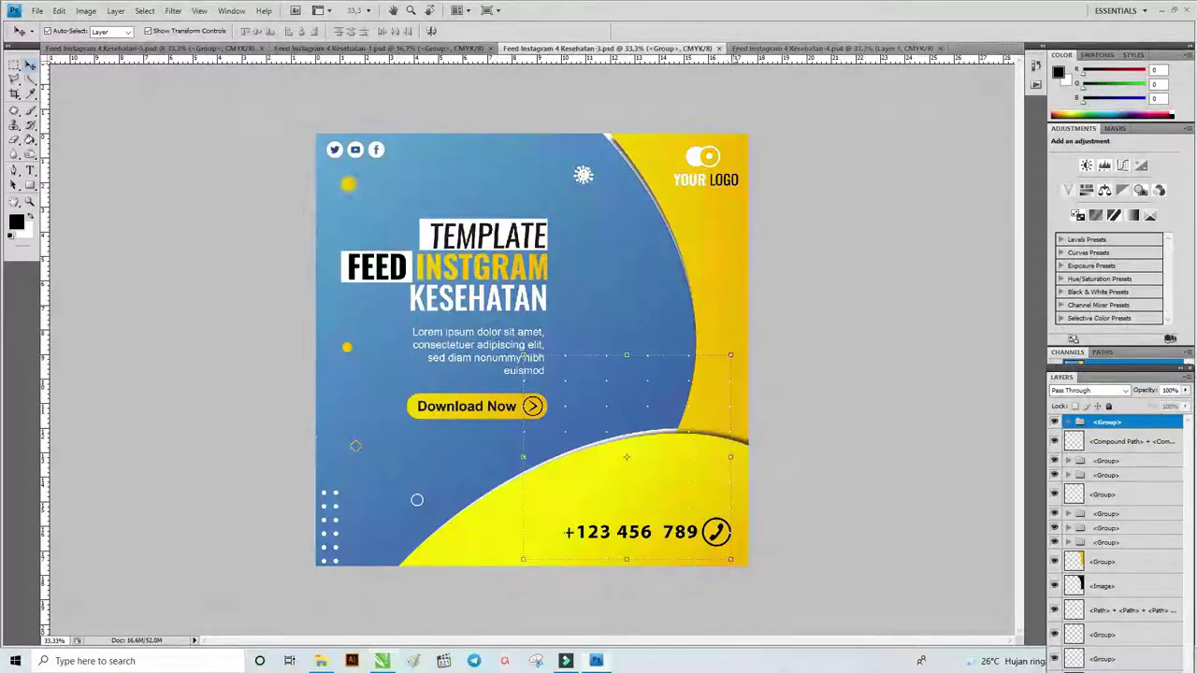
{"action": "left_click", "coordinate": [721, 48]}
{"action": "left_click", "coordinate": [718, 49]}
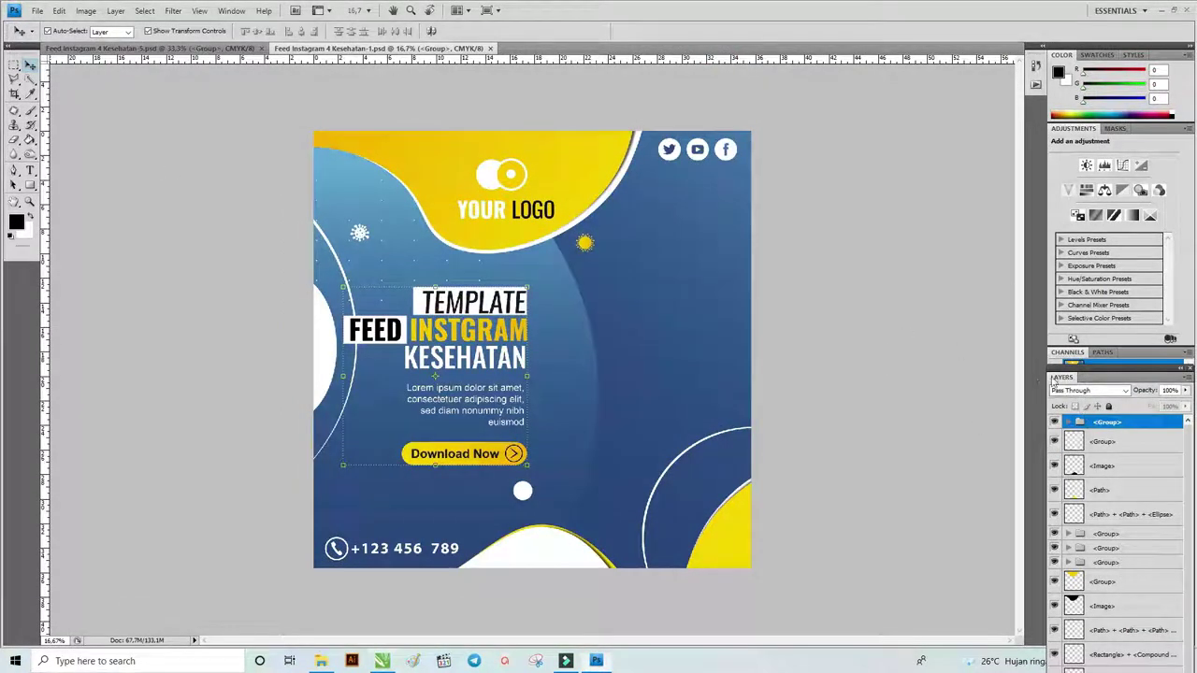
- Drag the Layers panel out of the right dock to float beside the canvas
{"action": "mouse_move", "coordinate": [1053, 381]}
{"action": "left_mouse_down"}
{"action": "mouse_move", "coordinate": [833, 100]}
{"action": "mouse_move", "coordinate": [857, 100]}
{"action": "left_mouse_up"}
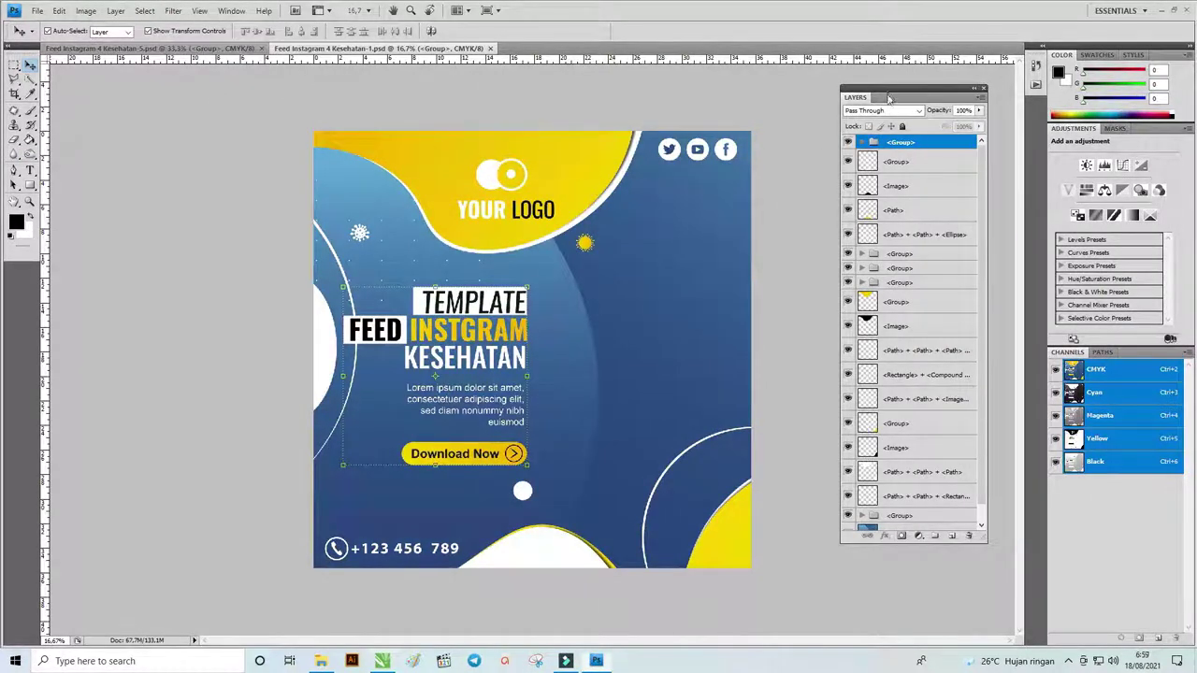
{"action": "left_click_drag", "start_coordinate": [889, 98], "coordinate": [830, 135]}
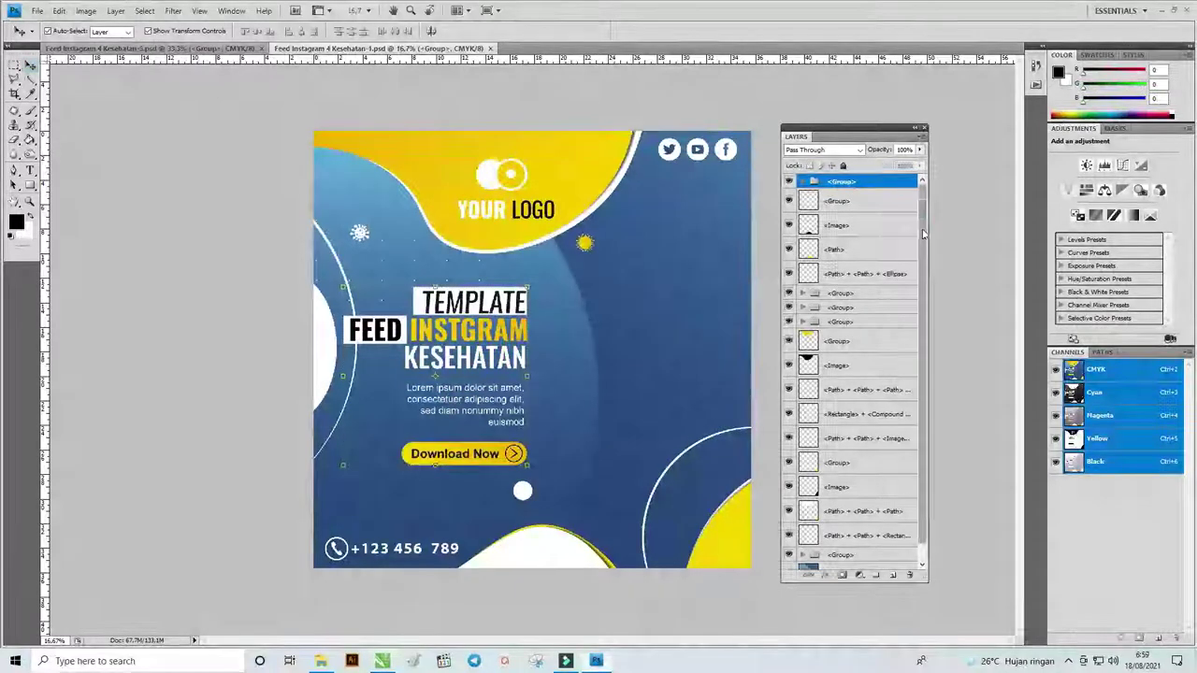
{"action": "left_click_drag", "start_coordinate": [922, 224], "coordinate": [922, 239]}
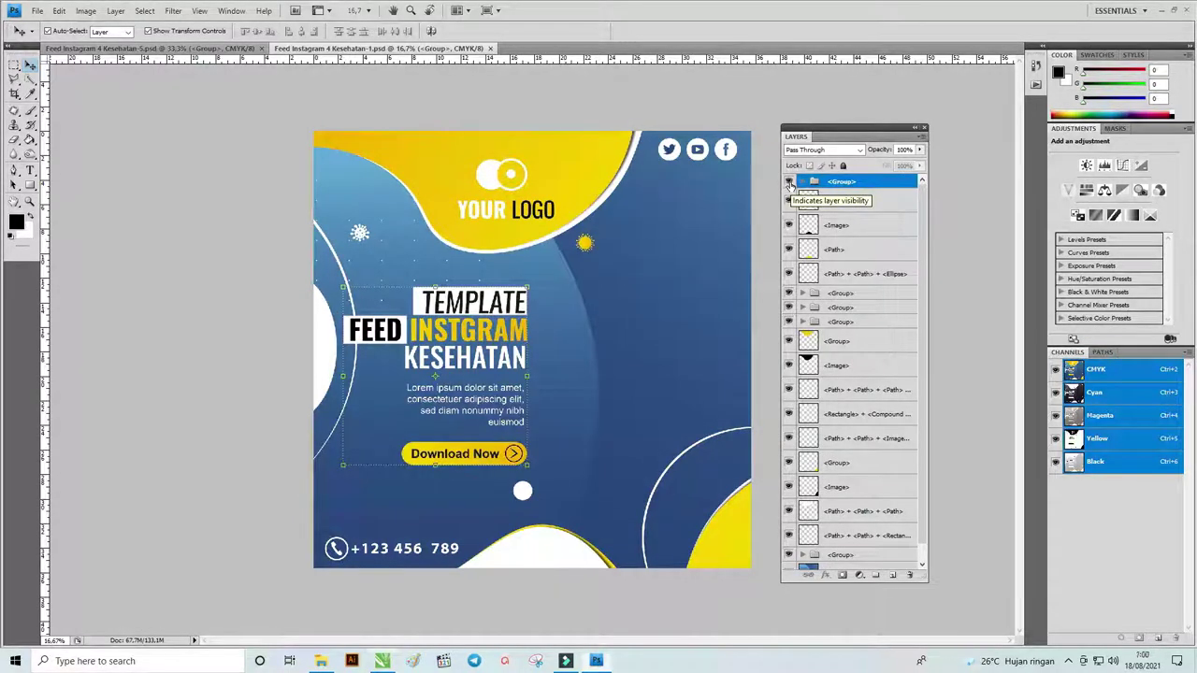
{"action": "left_click", "coordinate": [788, 181]}
{"action": "left_click", "coordinate": [789, 181]}
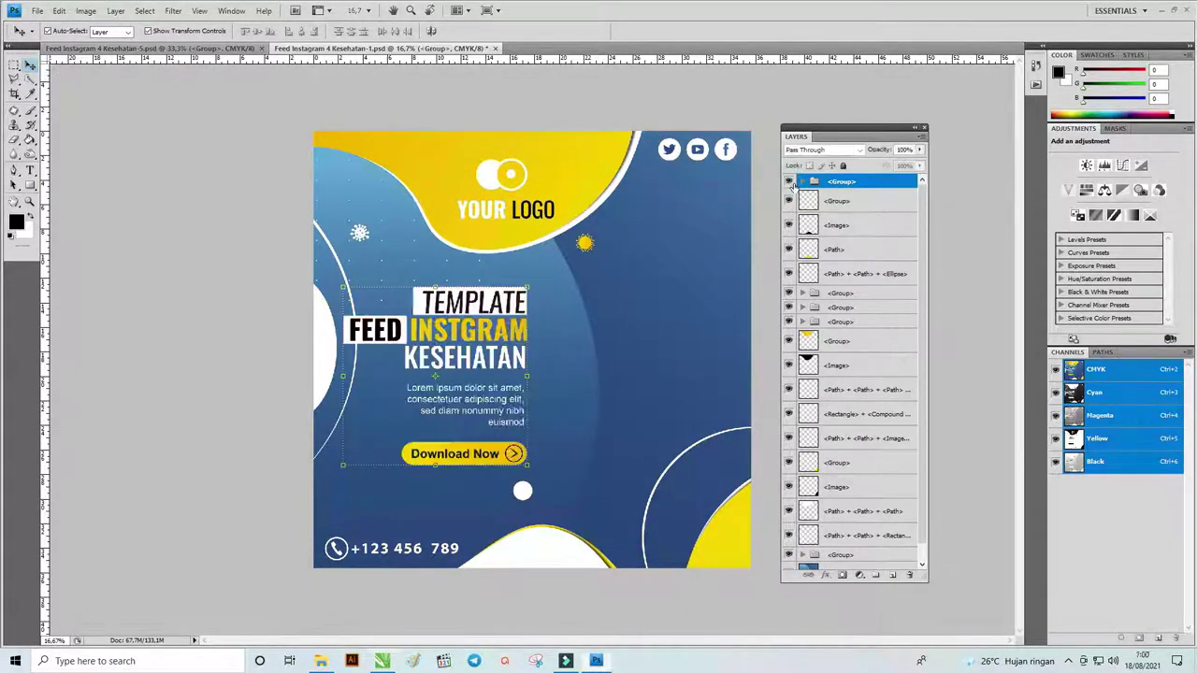
{"action": "left_click", "coordinate": [788, 293]}
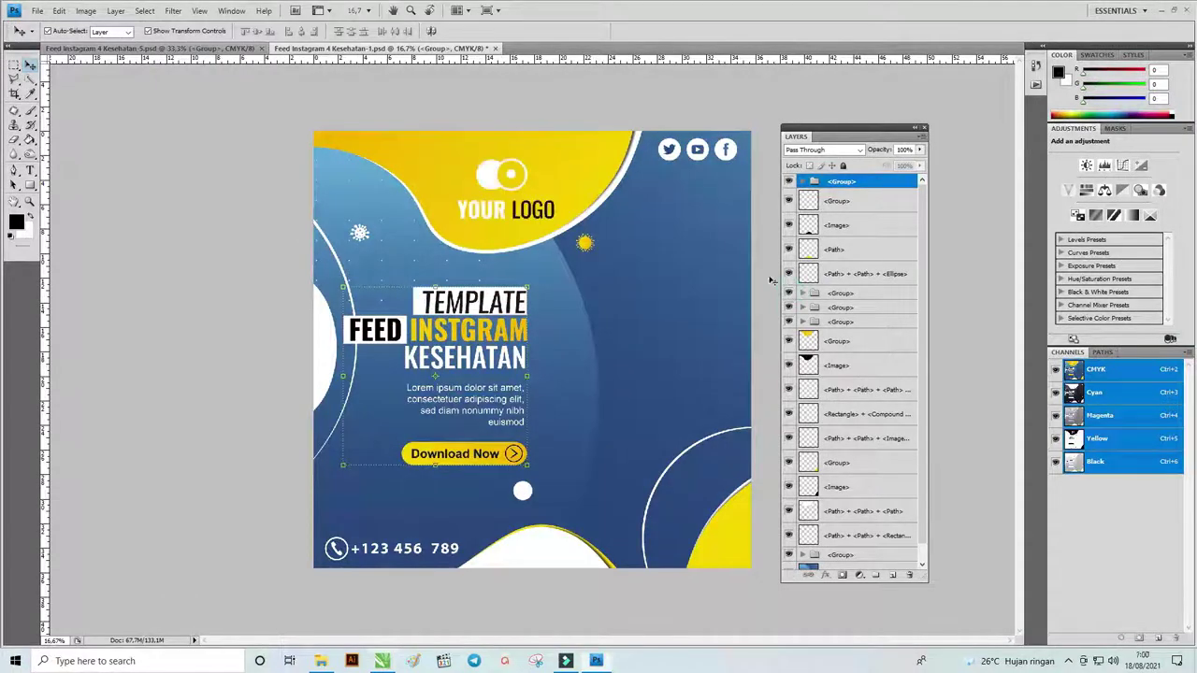
{"action": "left_click", "coordinate": [788, 307]}
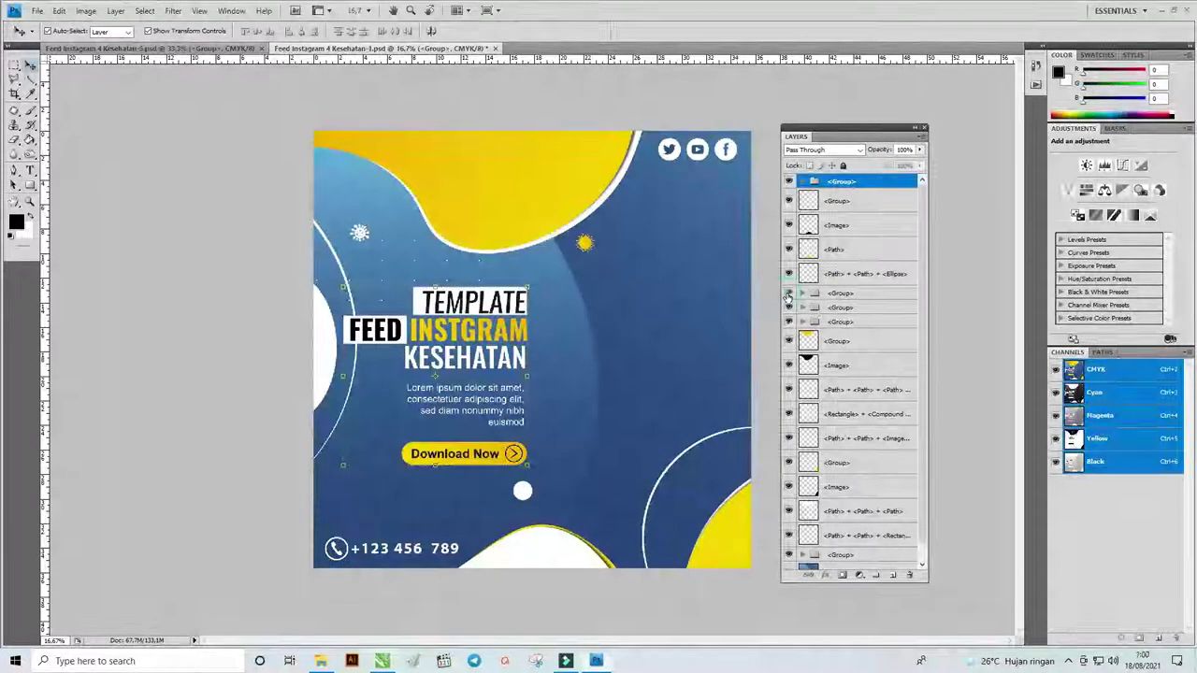
{"action": "left_click", "coordinate": [788, 307]}
{"action": "left_click", "coordinate": [788, 307]}
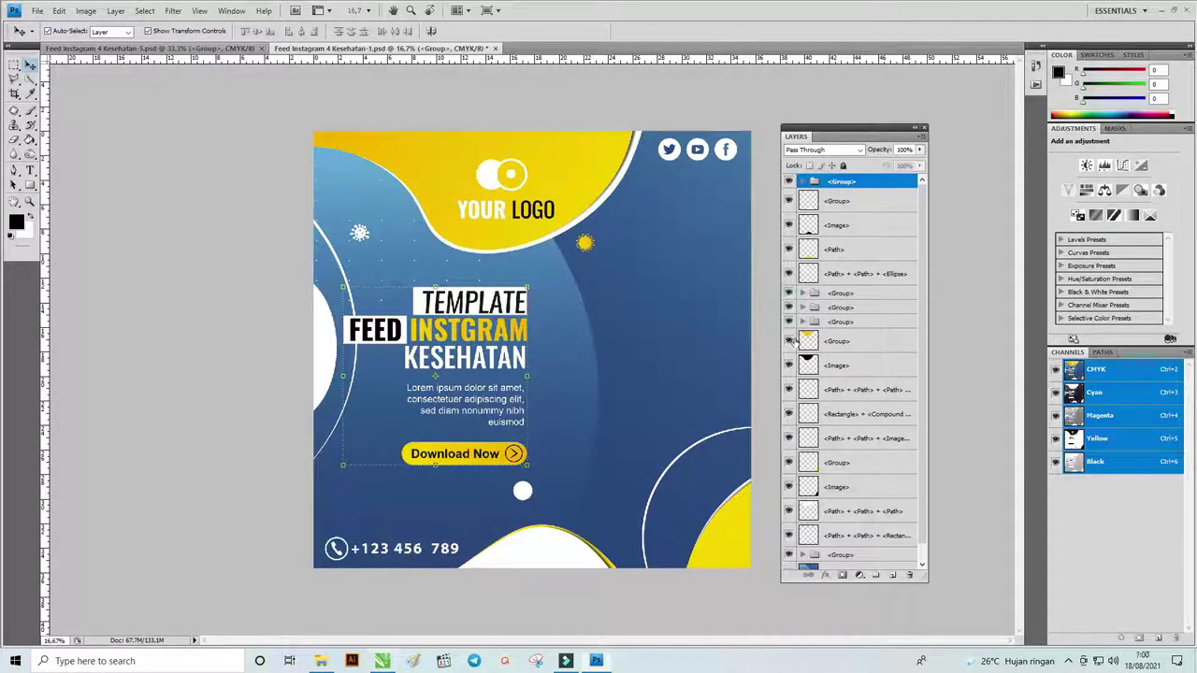
{"action": "left_click", "coordinate": [789, 309]}
{"action": "left_click", "coordinate": [789, 307]}
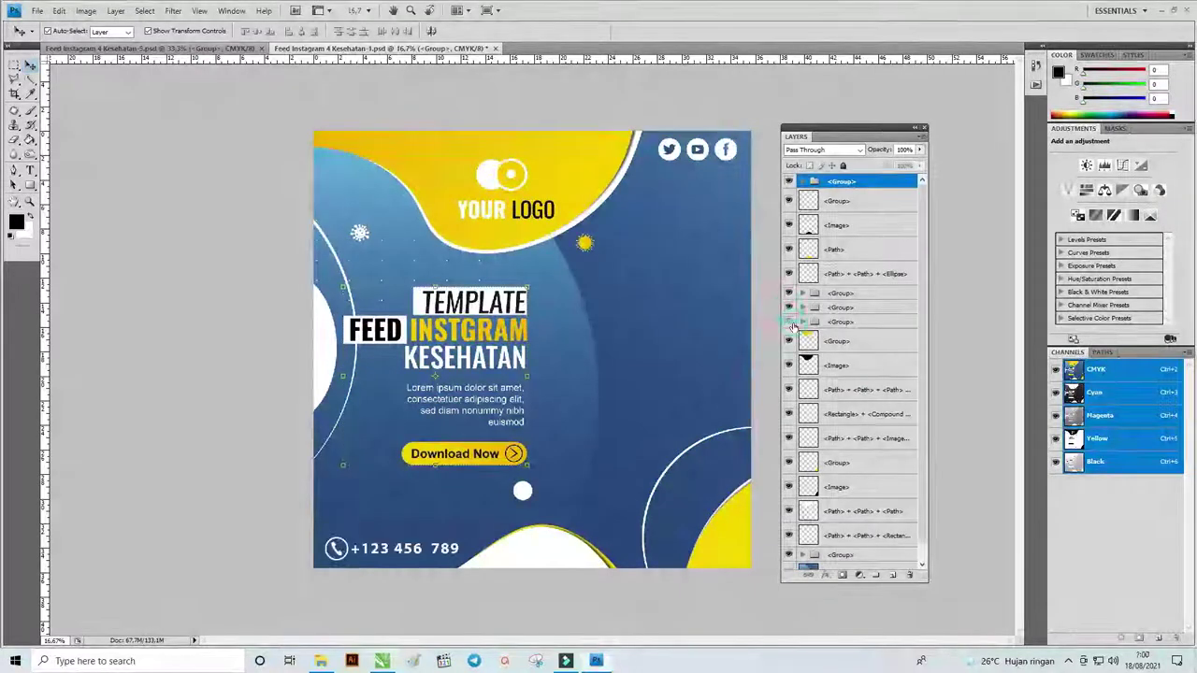
{"action": "left_click", "coordinate": [788, 320]}
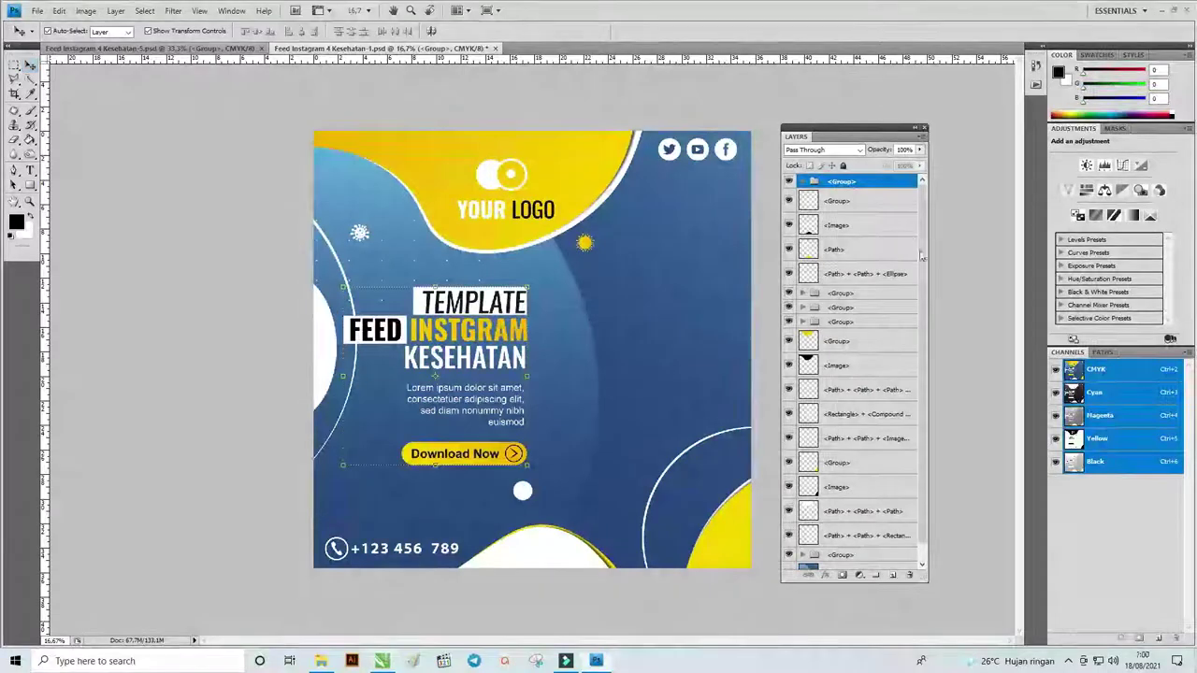
{"action": "mouse_move", "coordinate": [920, 264]}
{"action": "left_mouse_down"}
{"action": "mouse_move", "coordinate": [931, 341]}
{"action": "mouse_move", "coordinate": [931, 253]}
{"action": "left_mouse_up"}
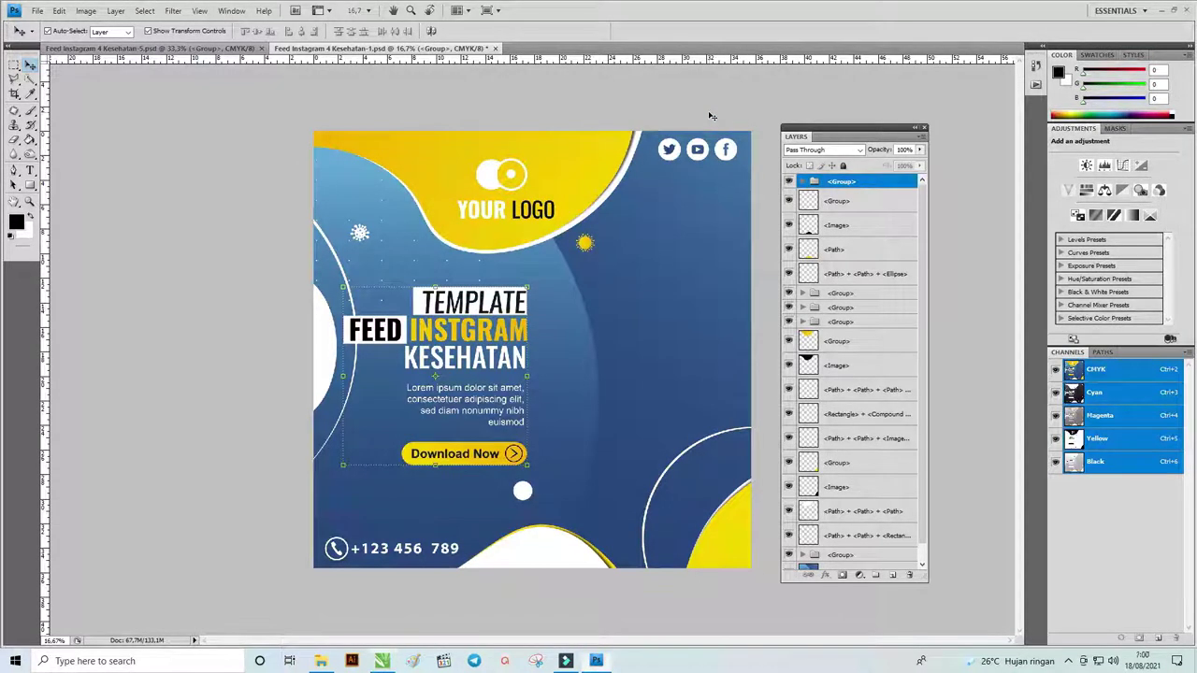
- Expand the top <Group> and ungroup its headline layers
{"action": "left_click", "coordinate": [801, 181]}
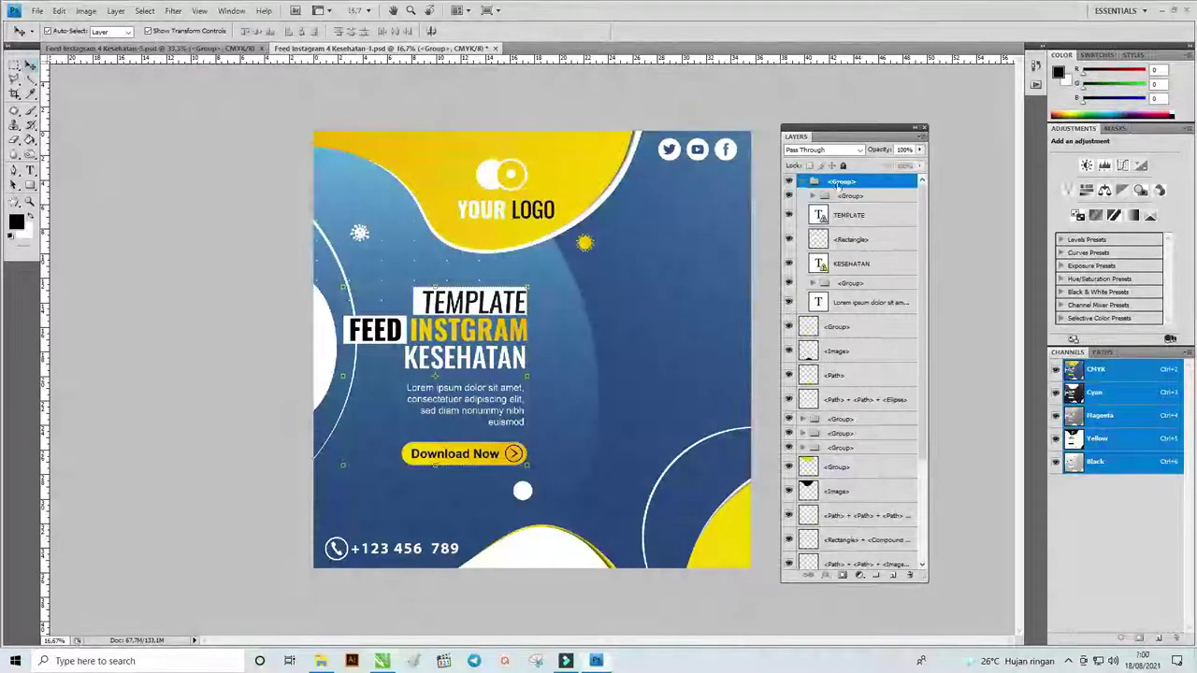
{"action": "right_click", "coordinate": [861, 187]}
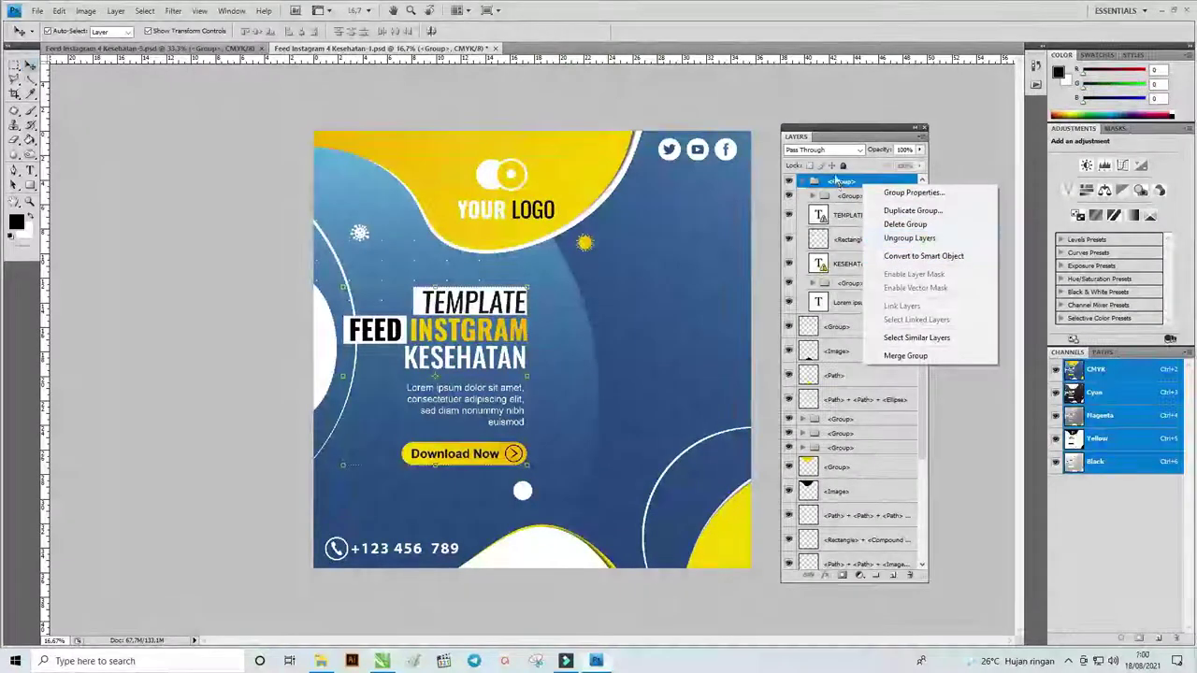
{"action": "right_click", "coordinate": [832, 183]}
{"action": "right_click", "coordinate": [832, 183]}
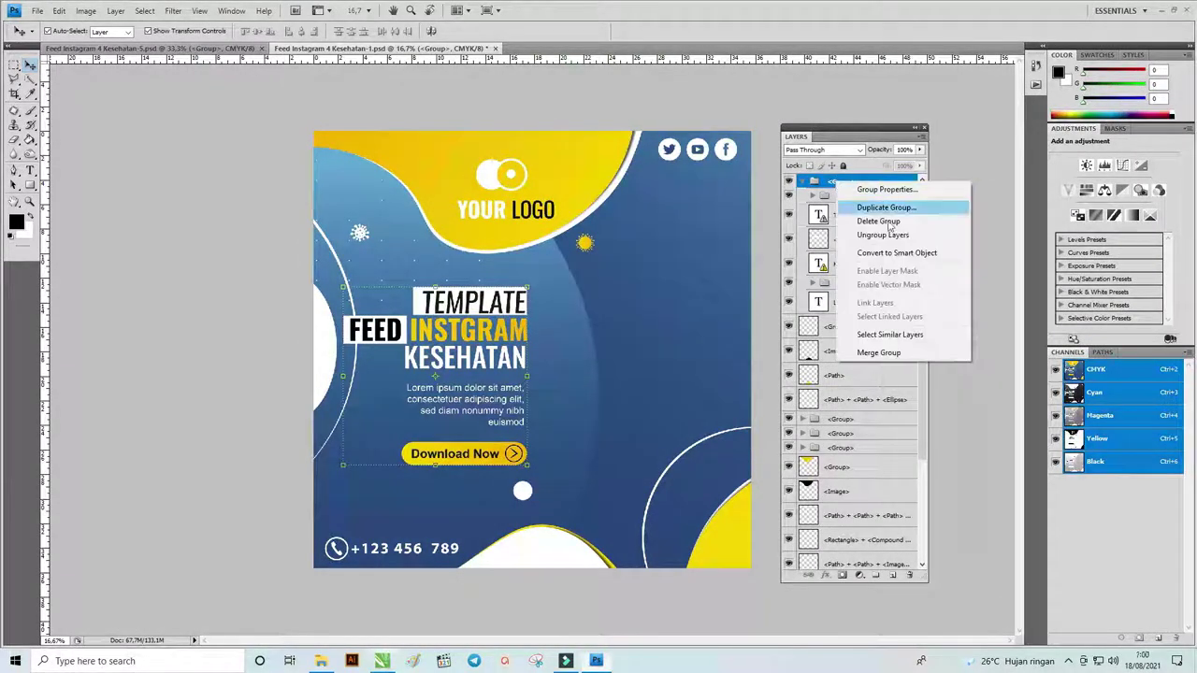
{"action": "left_click", "coordinate": [887, 235]}
- Edit the TEMPLATE text layer, retyping 'TEMPLATE', and commit the edit
{"action": "left_click", "coordinate": [862, 265]}
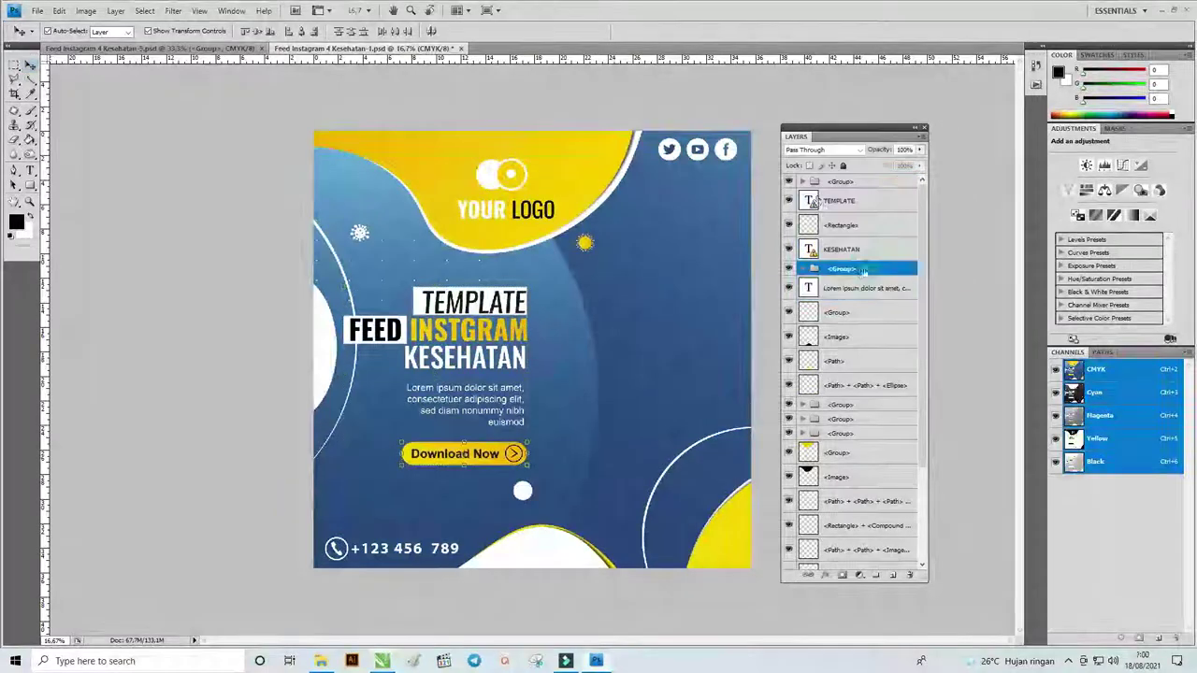
{"action": "double_click", "coordinate": [809, 200]}
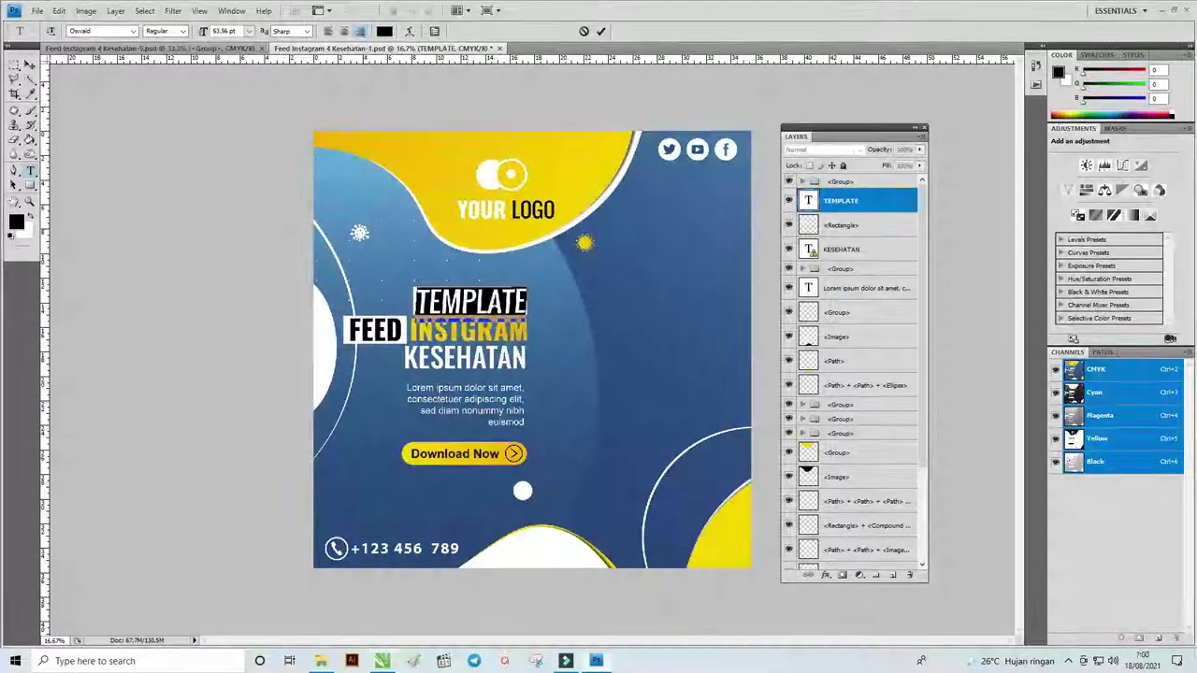
{"action": "type", "text": "TEMPLATE"}
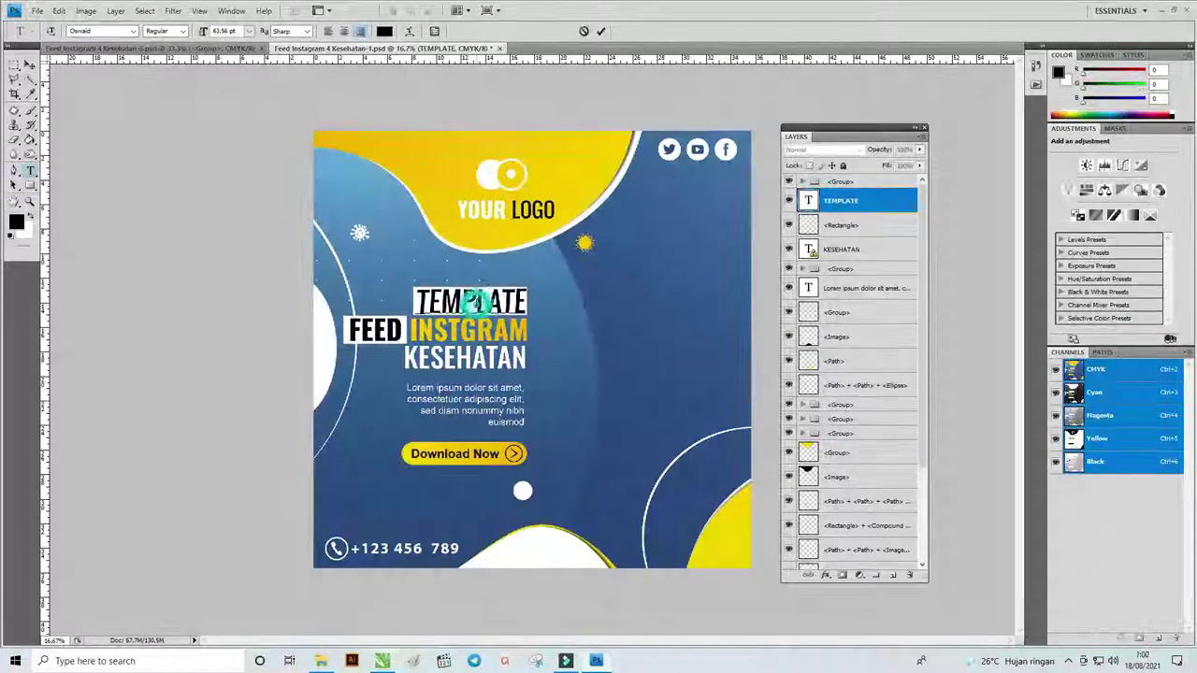
{"action": "double_click", "coordinate": [479, 306]}
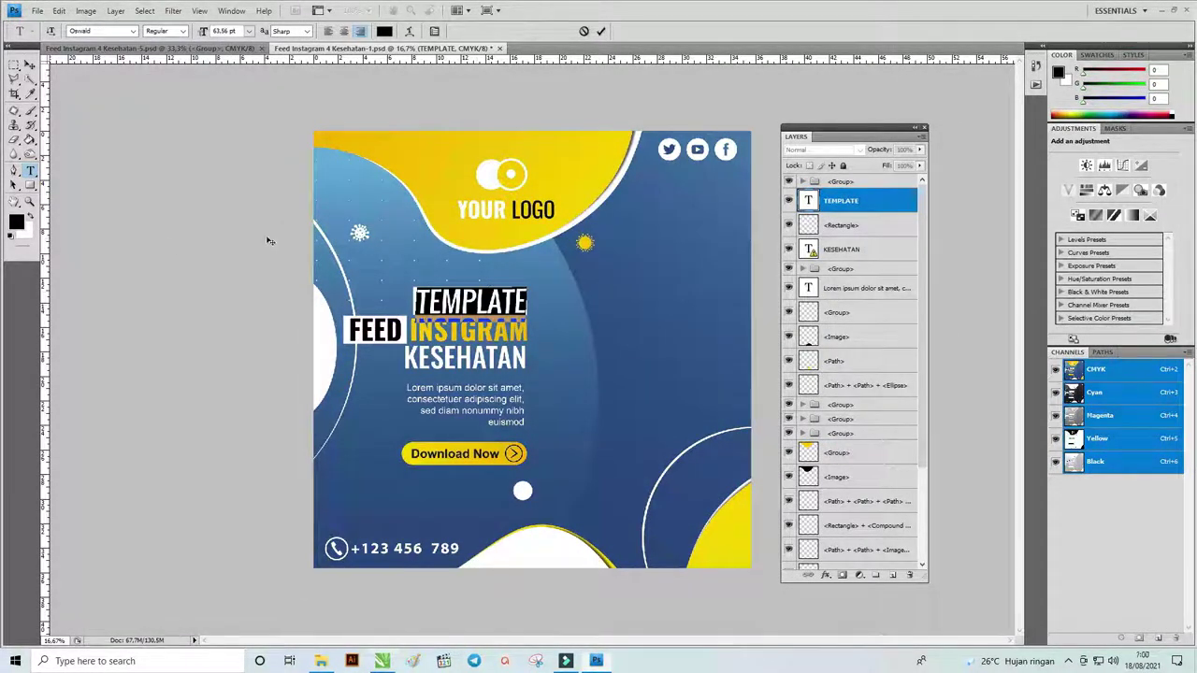
{"action": "left_click", "coordinate": [29, 65]}
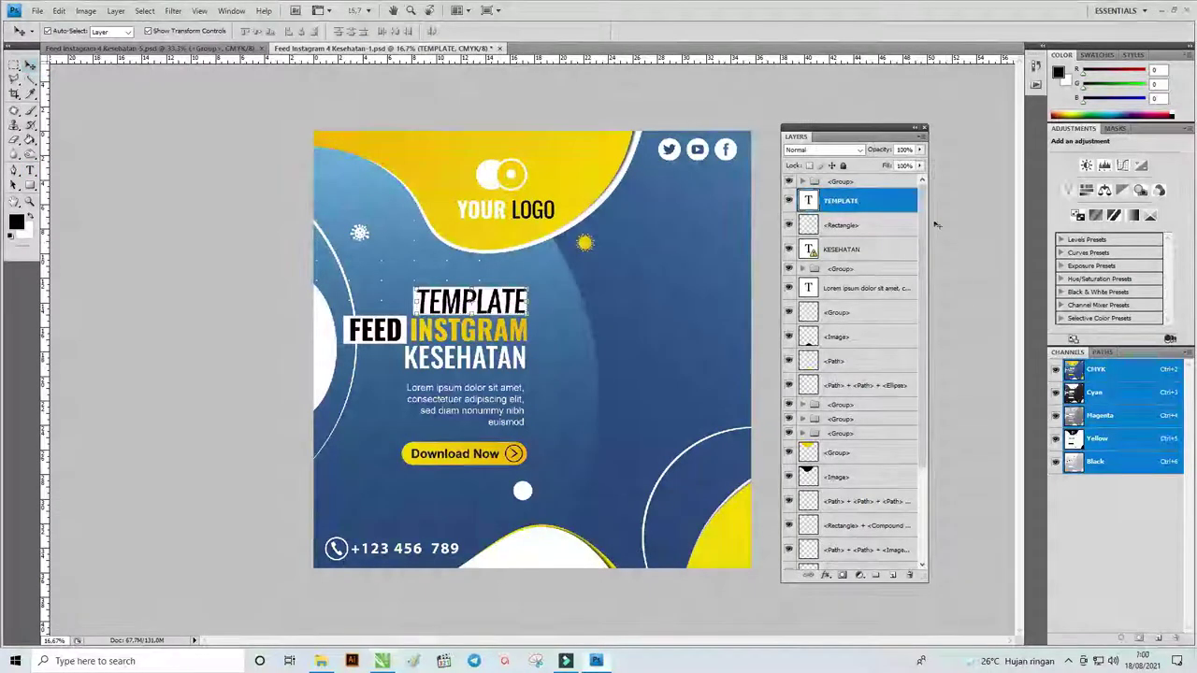
- Edit KESEHATAN text, accepting a substitute for the missing Oswald Medium font
{"action": "double_click", "coordinate": [809, 201]}
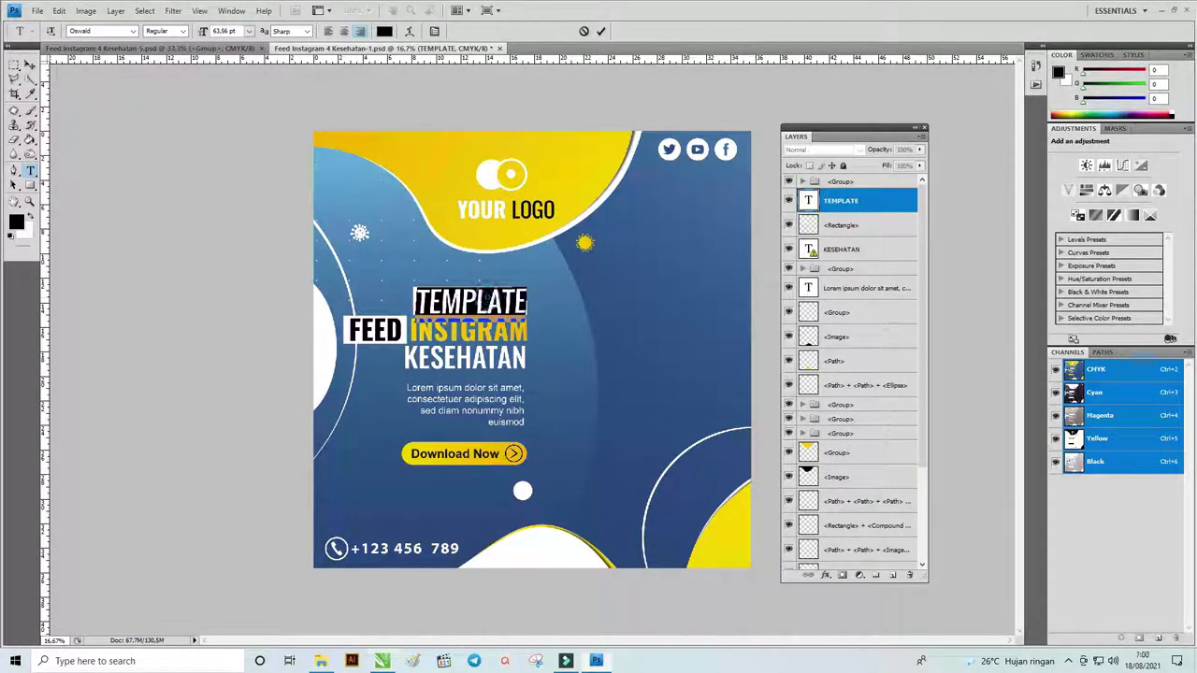
{"action": "double_click", "coordinate": [810, 250]}
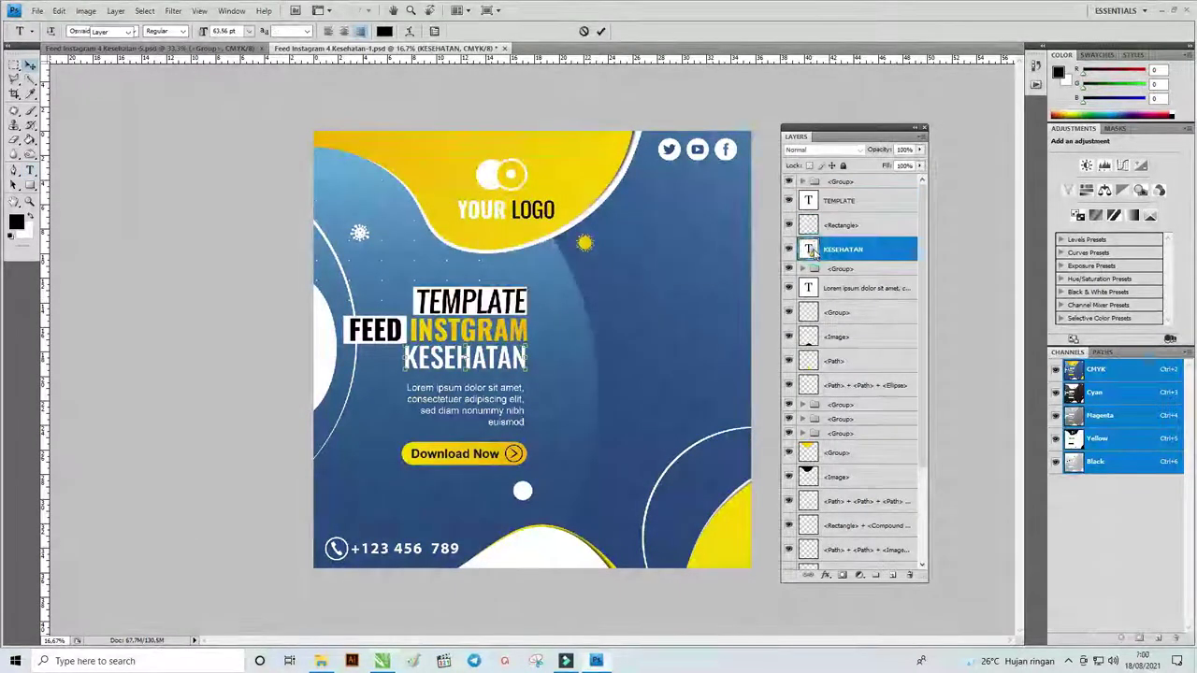
{"action": "left_click_drag", "start_coordinate": [601, 191], "coordinate": [586, 190]}
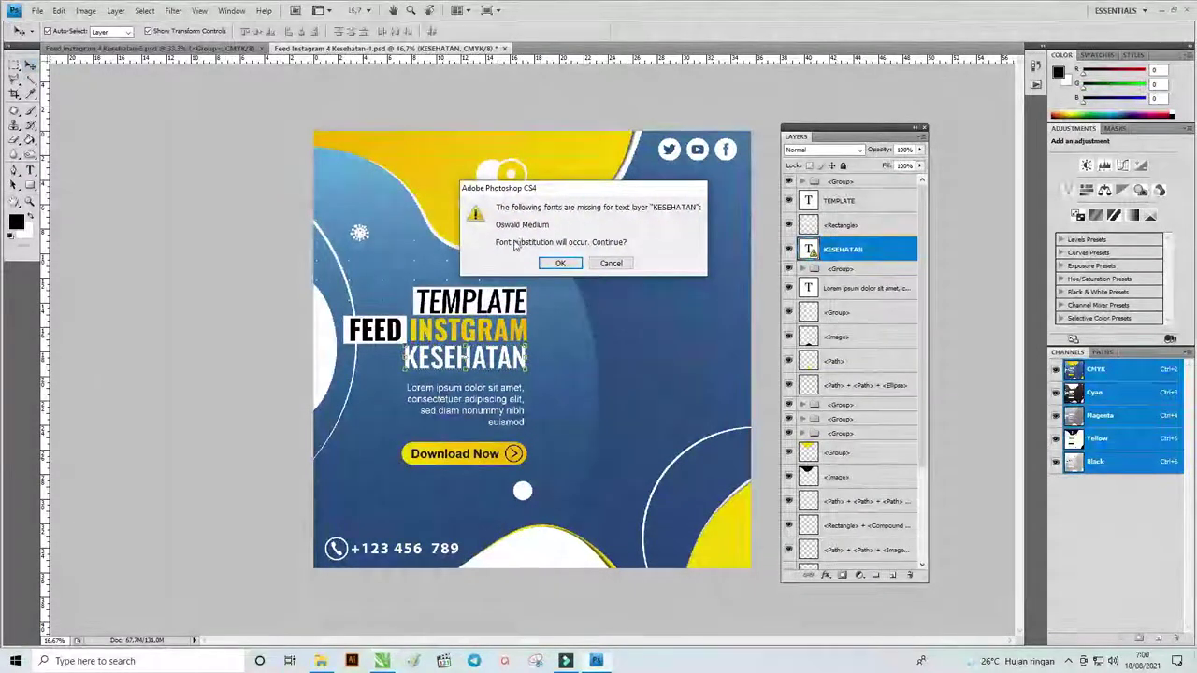
{"action": "left_click", "coordinate": [560, 263]}
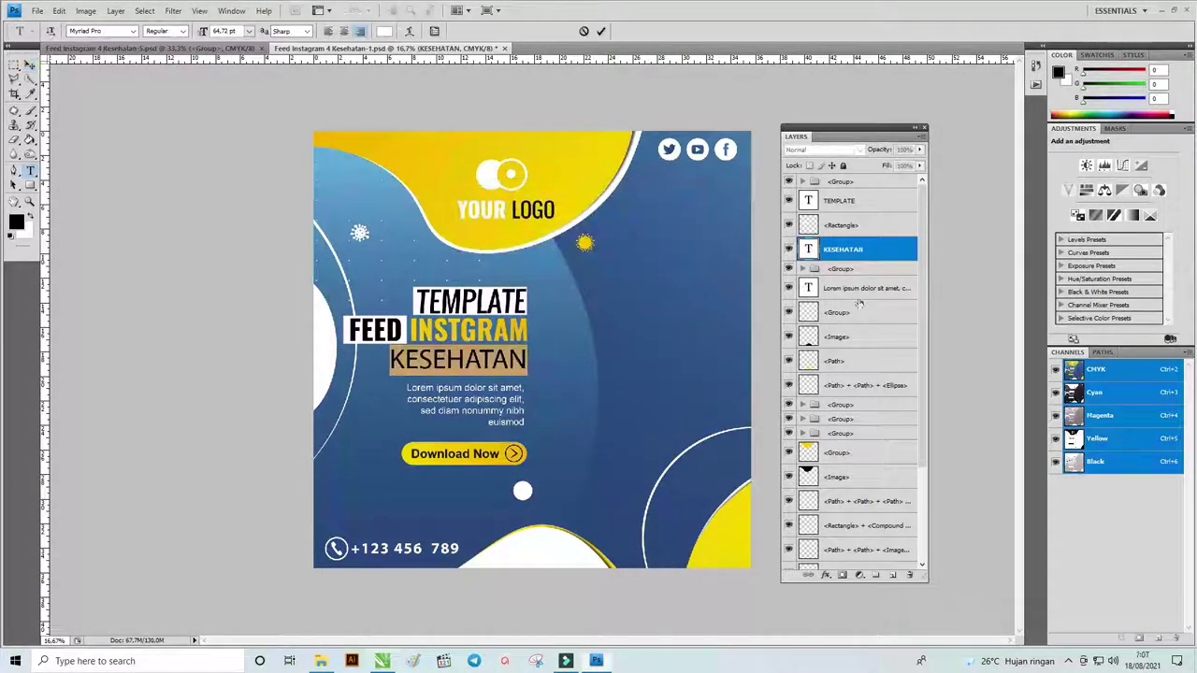
- Edit the Lorem ipsum paragraph text and commit the change
{"action": "double_click", "coordinate": [808, 288]}
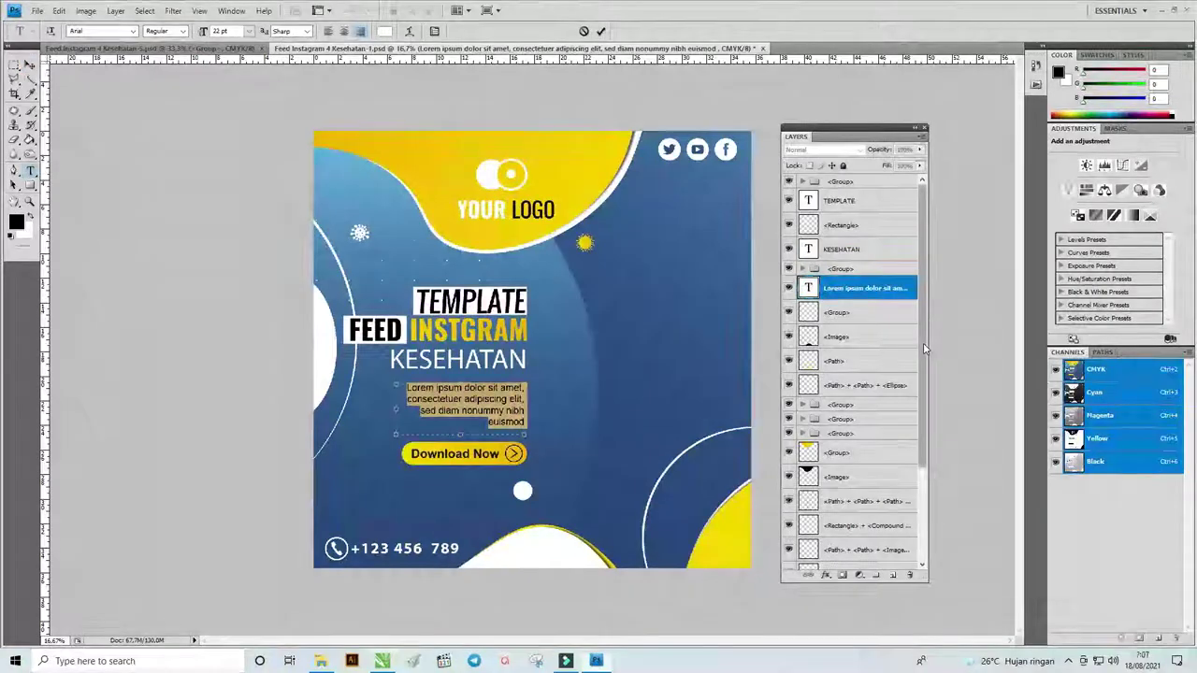
{"action": "scroll", "coordinate": [924, 349], "scroll_direction": "down", "scroll_amount": 1}
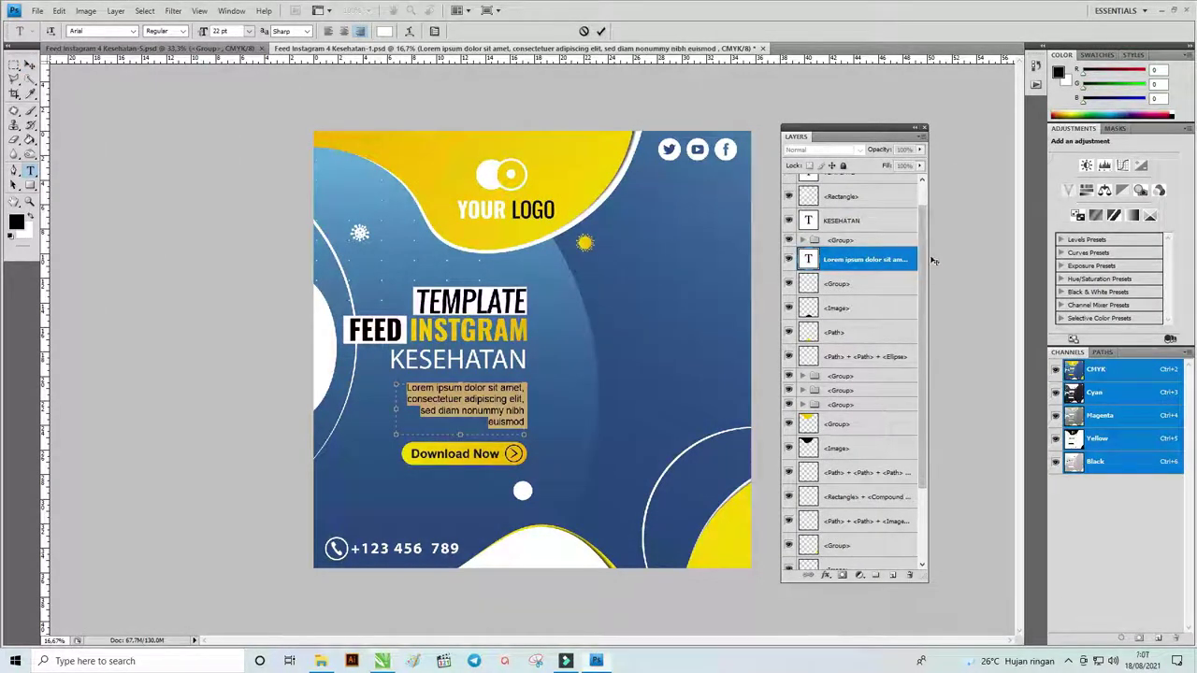
{"action": "mouse_move", "coordinate": [922, 225]}
{"action": "left_mouse_down"}
{"action": "mouse_move", "coordinate": [925, 432]}
{"action": "mouse_move", "coordinate": [919, 189]}
{"action": "left_mouse_up"}
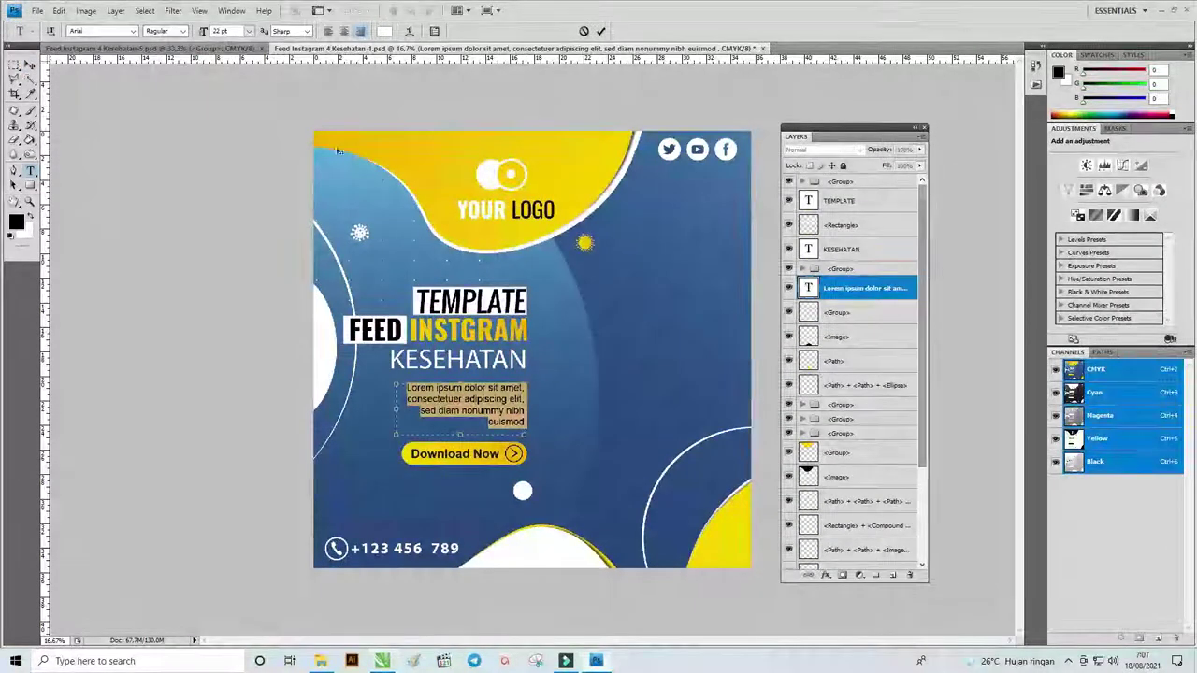
{"action": "left_click", "coordinate": [28, 63]}
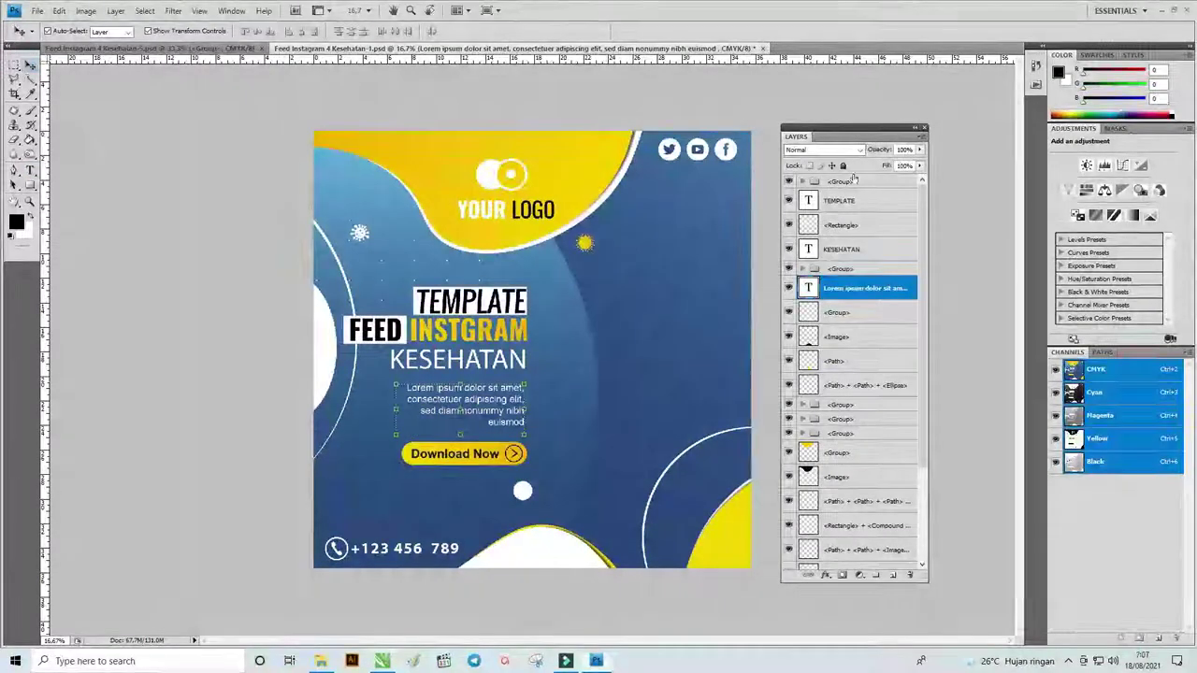
- Dock the Layers panel, toggle the FEED INSTGRAM group's visibility, then float the panel again
{"action": "left_click_drag", "start_coordinate": [862, 133], "coordinate": [1138, 351]}
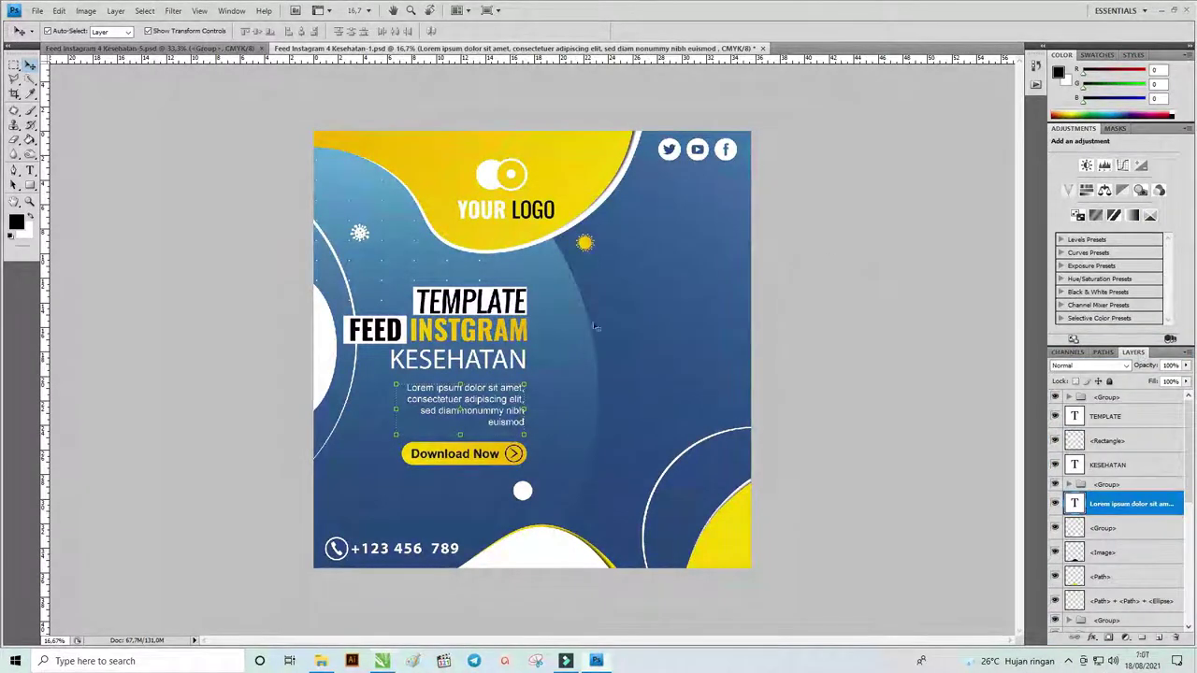
{"action": "left_click", "coordinate": [814, 230]}
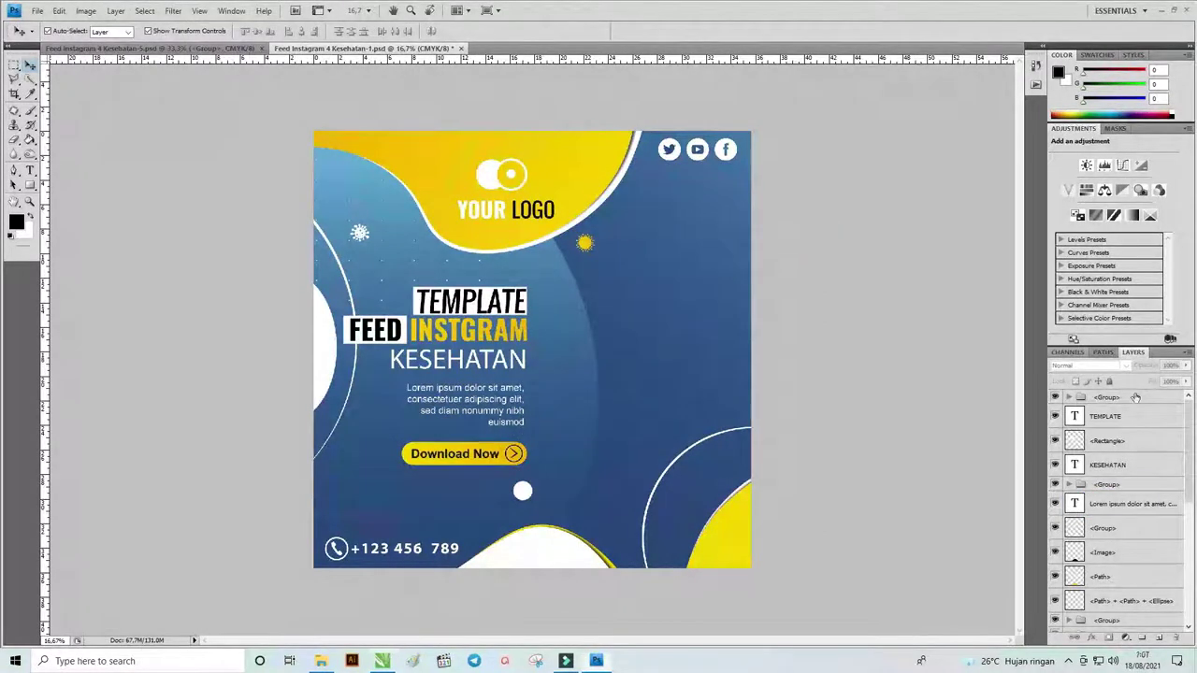
{"action": "left_click", "coordinate": [1056, 398]}
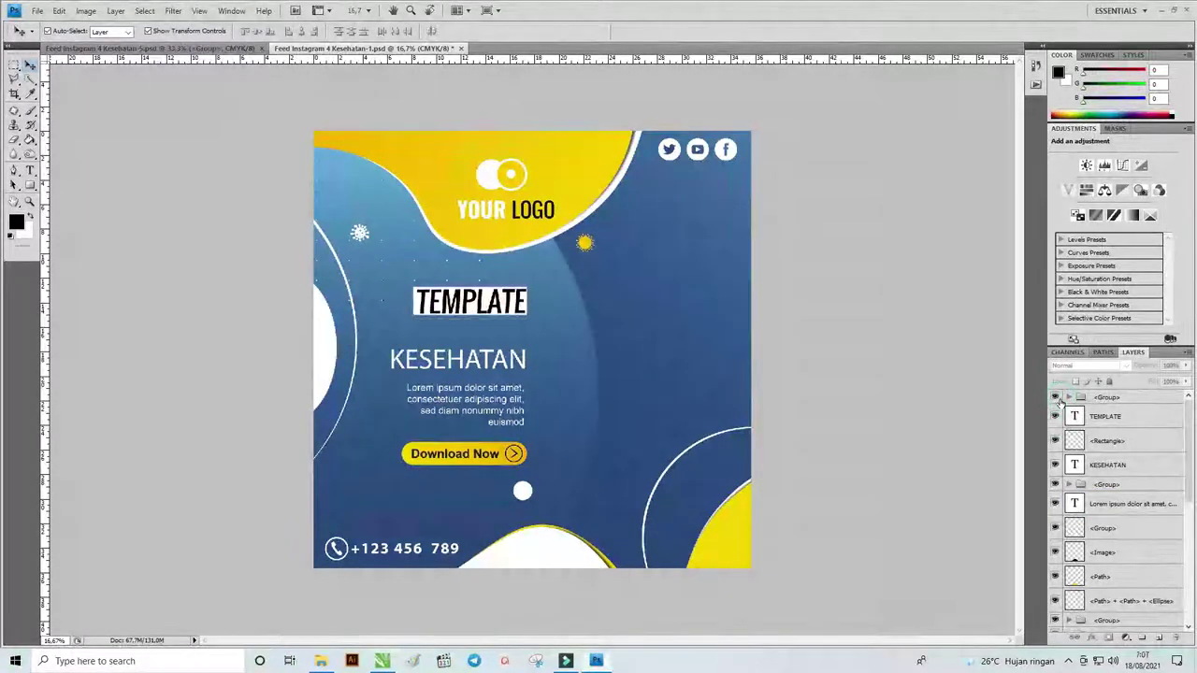
{"action": "left_click", "coordinate": [1055, 398]}
{"action": "mouse_move", "coordinate": [1065, 353]}
{"action": "left_mouse_down"}
{"action": "mouse_move", "coordinate": [1063, 310]}
{"action": "mouse_move", "coordinate": [801, 153]}
{"action": "left_mouse_up"}
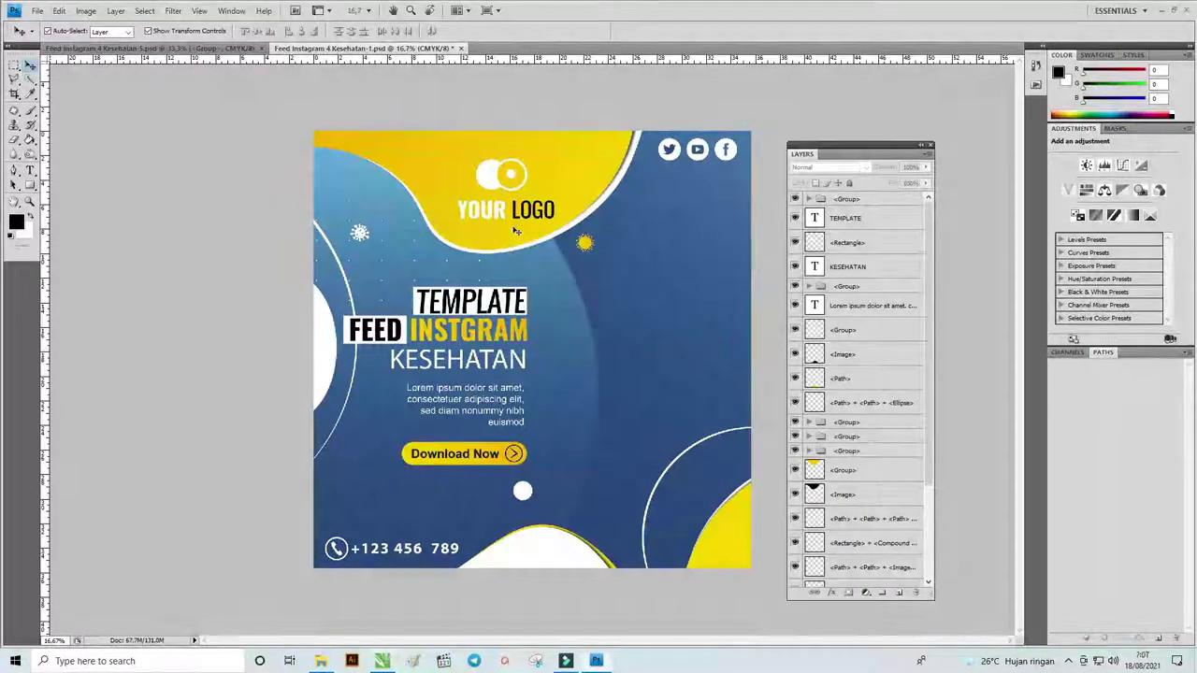
- Select the TEMPLATE-to-Lorem ipsum layers and revert to the opening History snapshot
{"action": "left_click", "coordinate": [862, 221]}
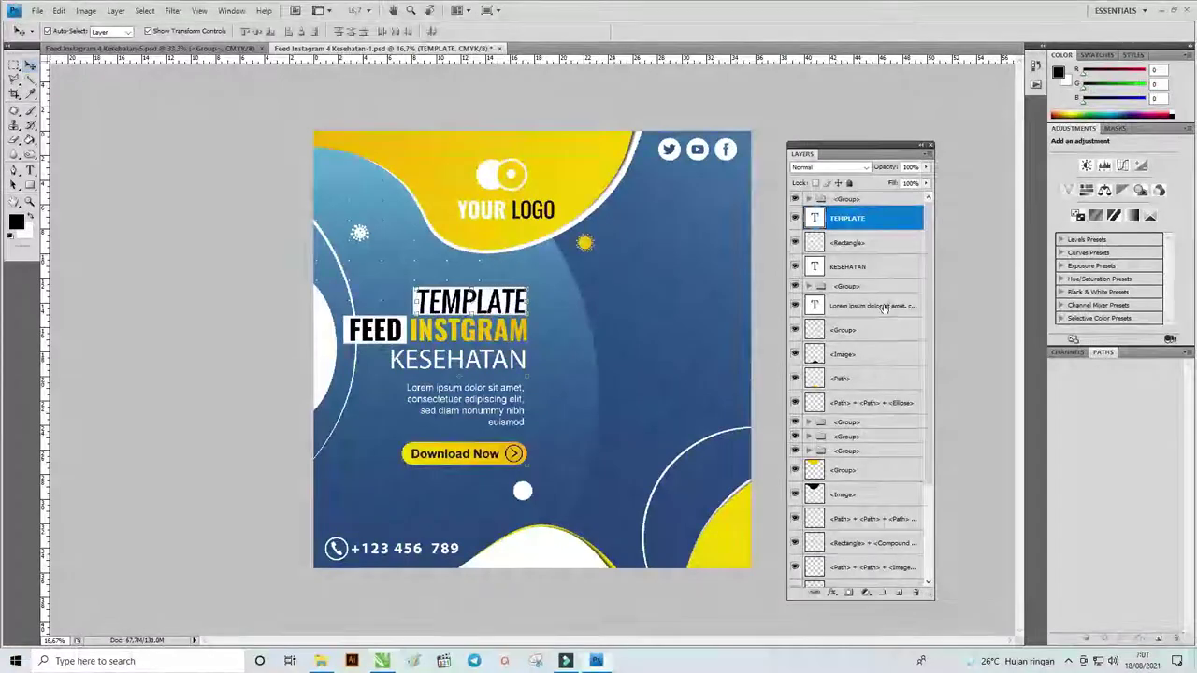
{"action": "left_click", "coordinate": [883, 306], "text": "shift"}
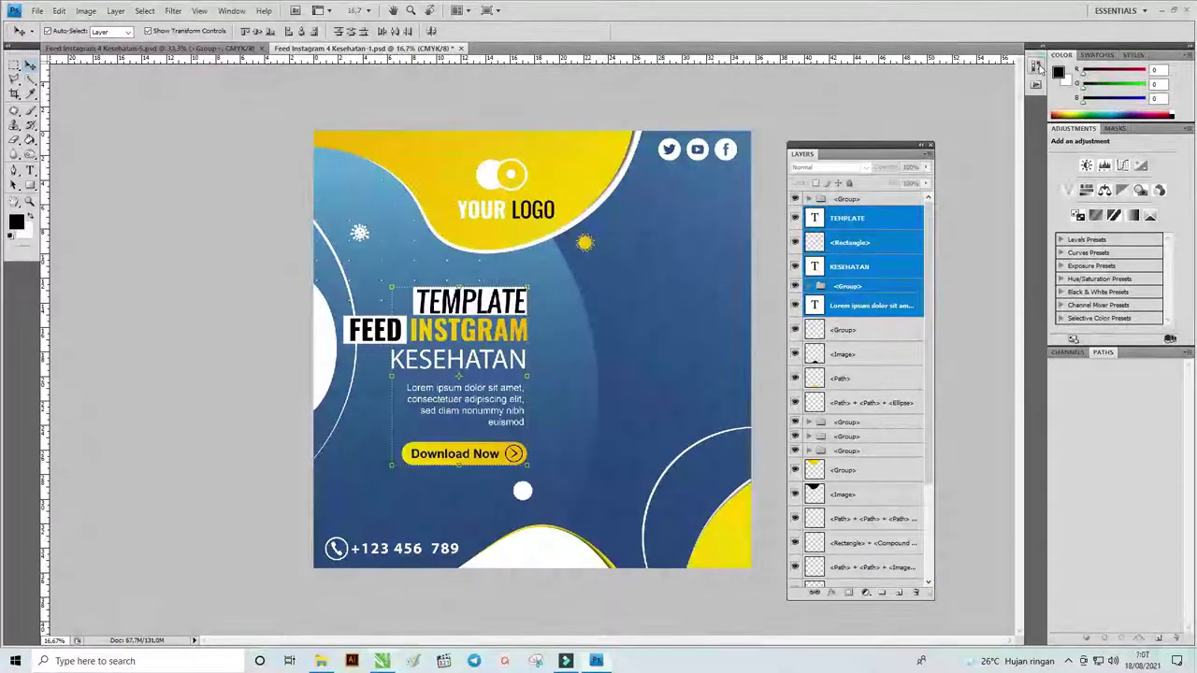
{"action": "left_click", "coordinate": [1035, 65]}
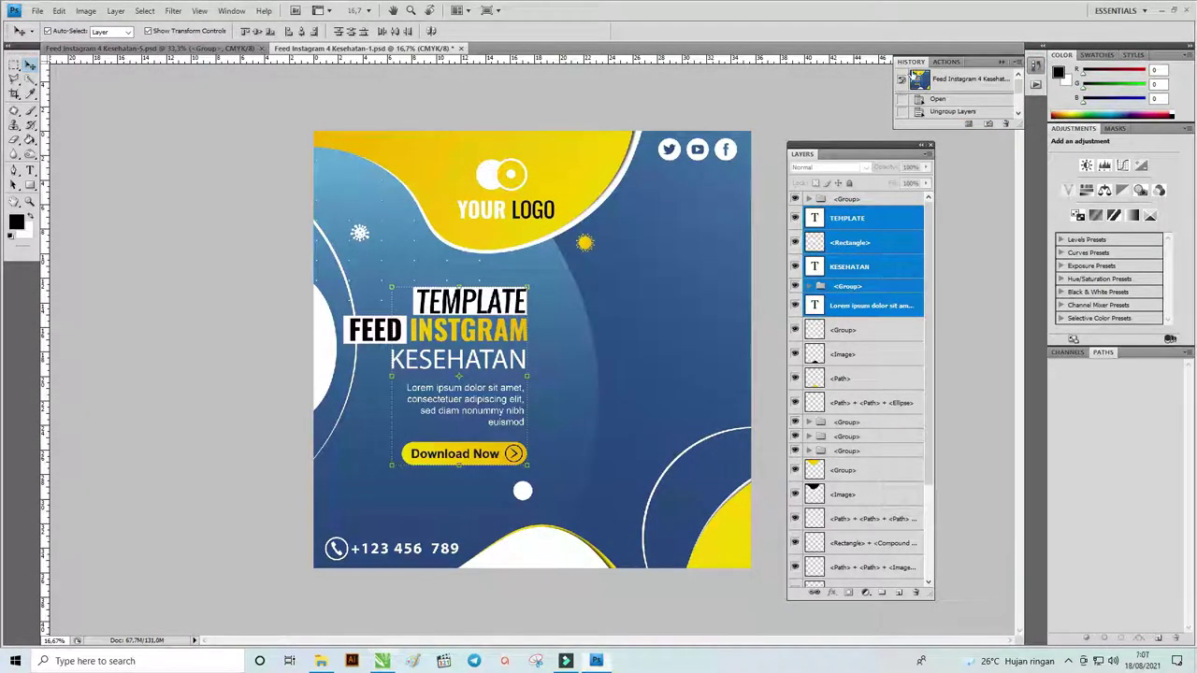
{"action": "left_click", "coordinate": [945, 80]}
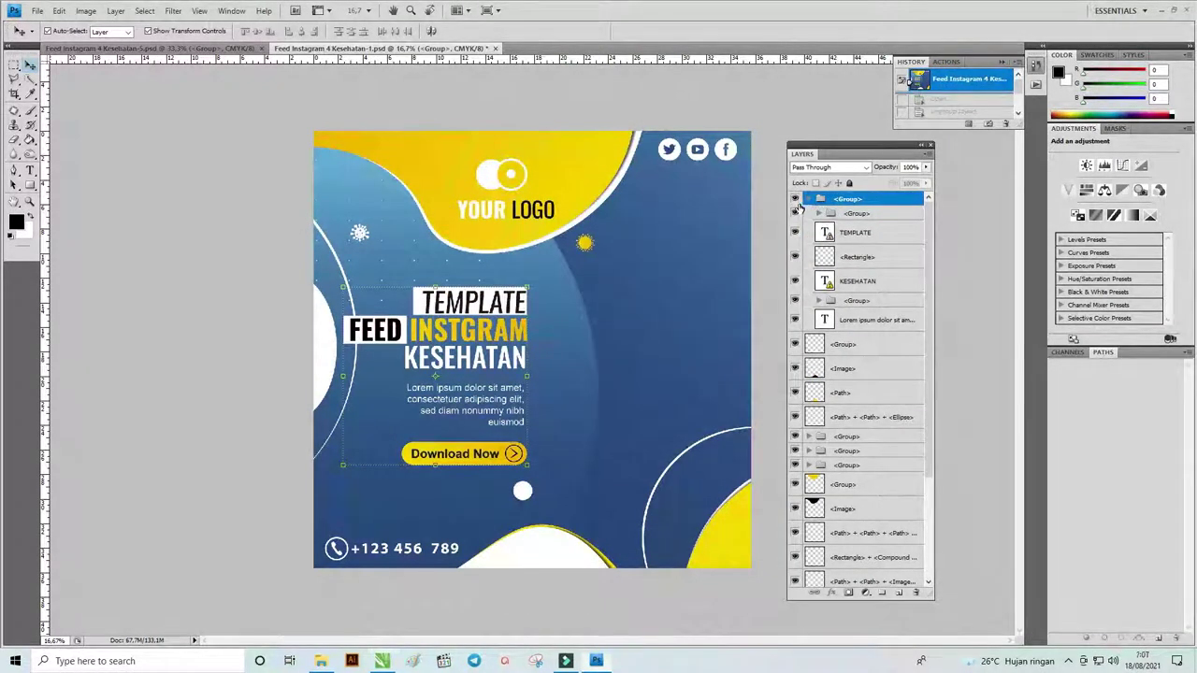
- Toggle visibility of the FEED INSTGRAM and top groups, and collapse the top <Group>
{"action": "left_click", "coordinate": [795, 213]}
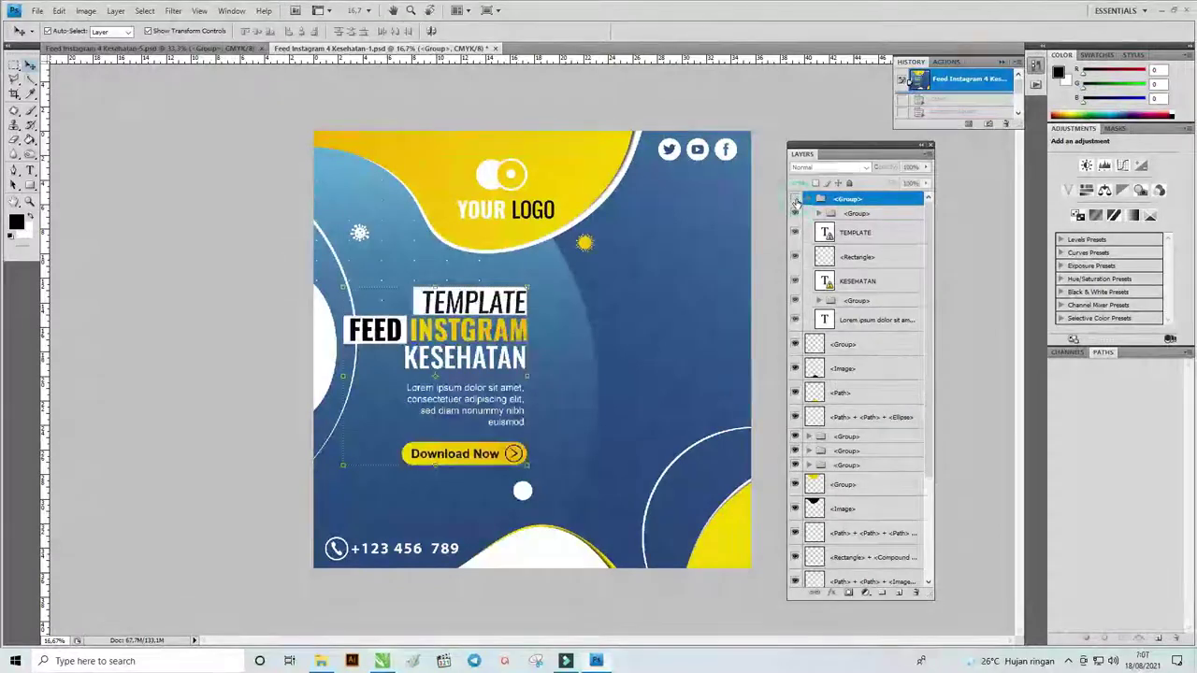
{"action": "left_click", "coordinate": [795, 199]}
{"action": "left_click", "coordinate": [809, 199]}
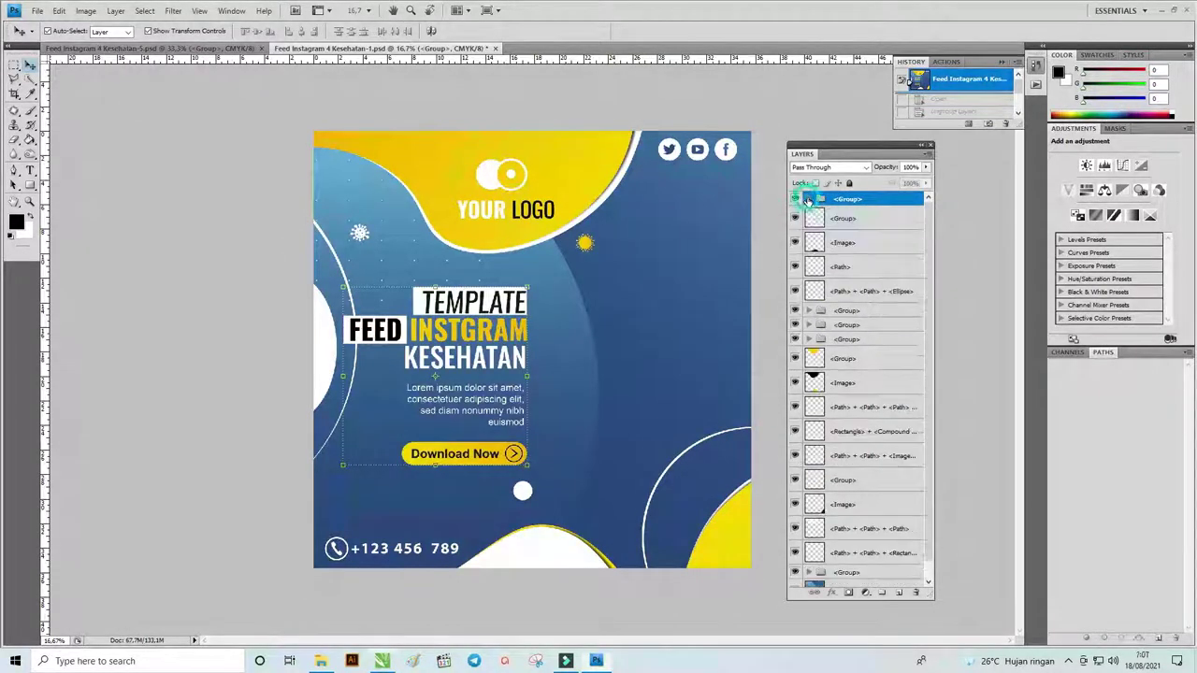
{"action": "left_click", "coordinate": [794, 199]}
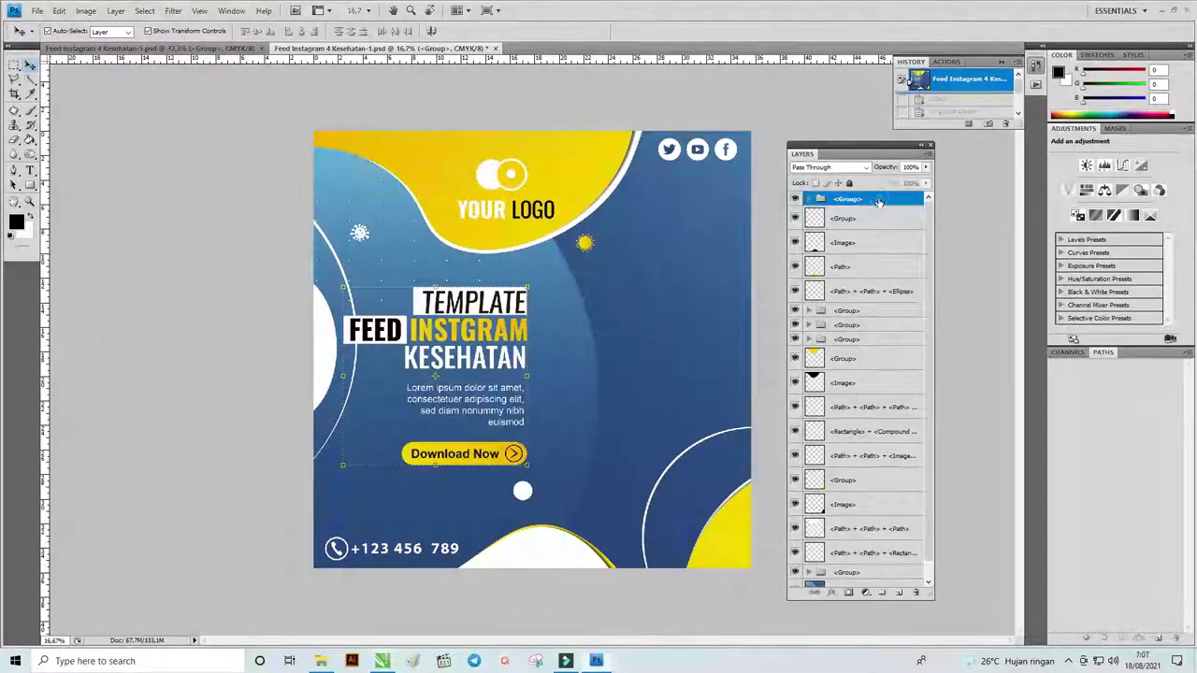
{"action": "left_click", "coordinate": [879, 201]}
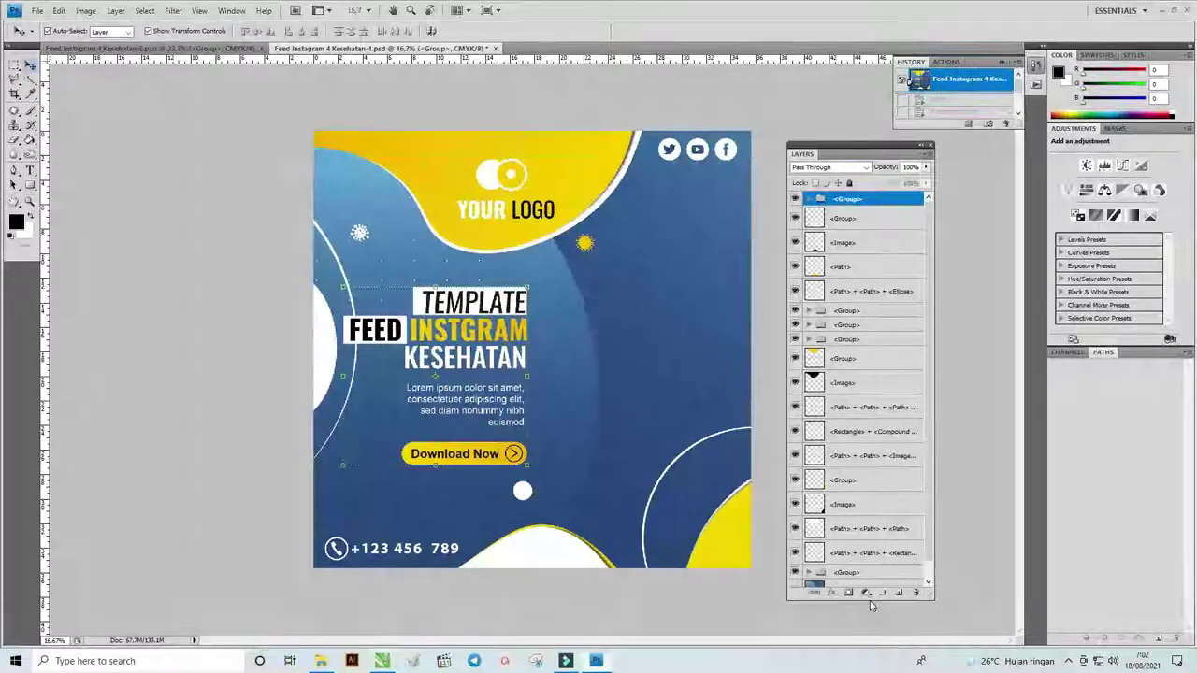
- Shorten the Layers panel and add a Hue/Saturation adjustment layer
{"action": "left_click_drag", "start_coordinate": [870, 601], "coordinate": [867, 340]}
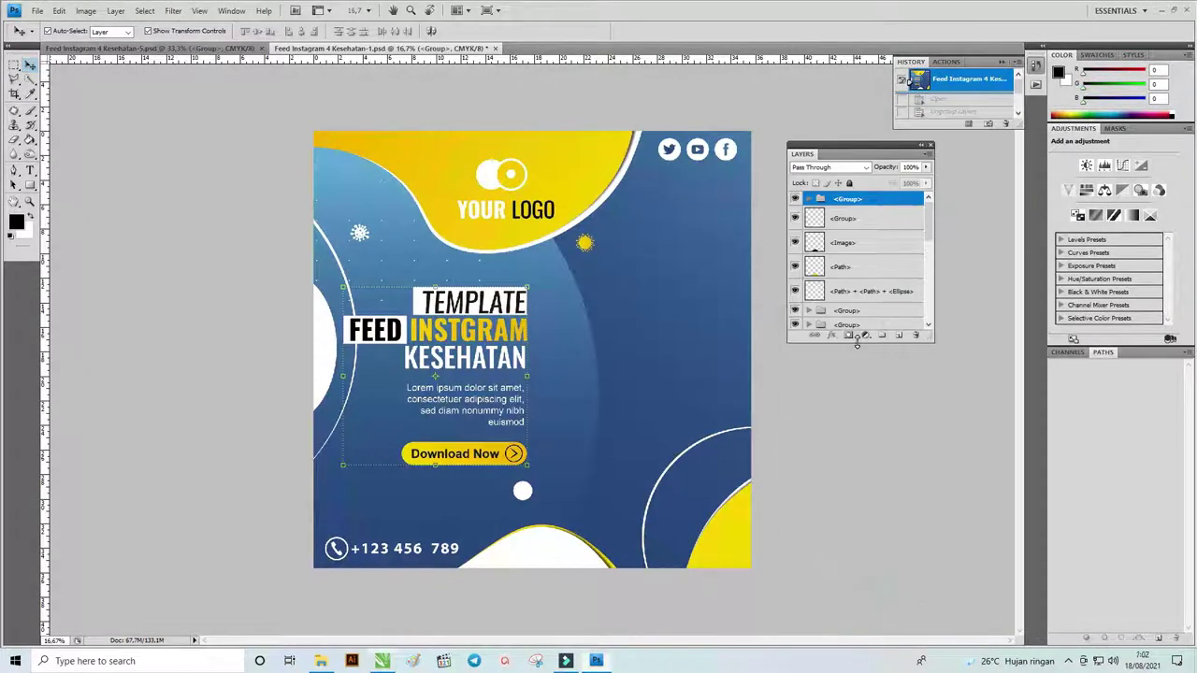
{"action": "left_click", "coordinate": [866, 336]}
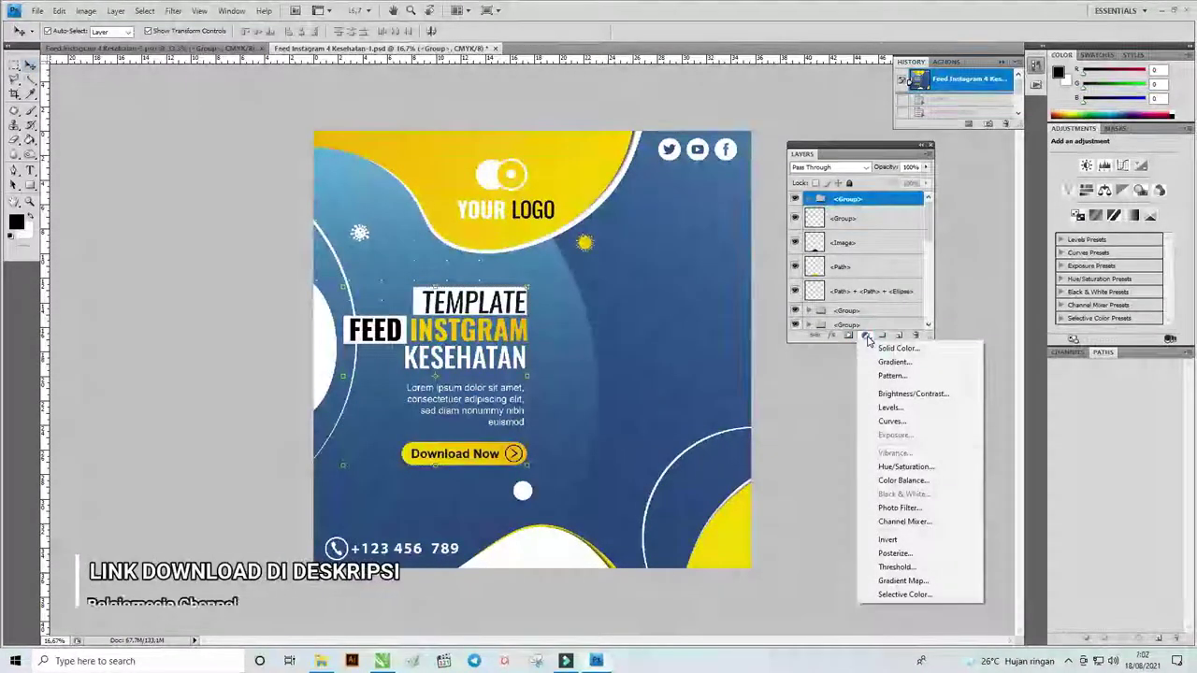
{"action": "left_click", "coordinate": [932, 468]}
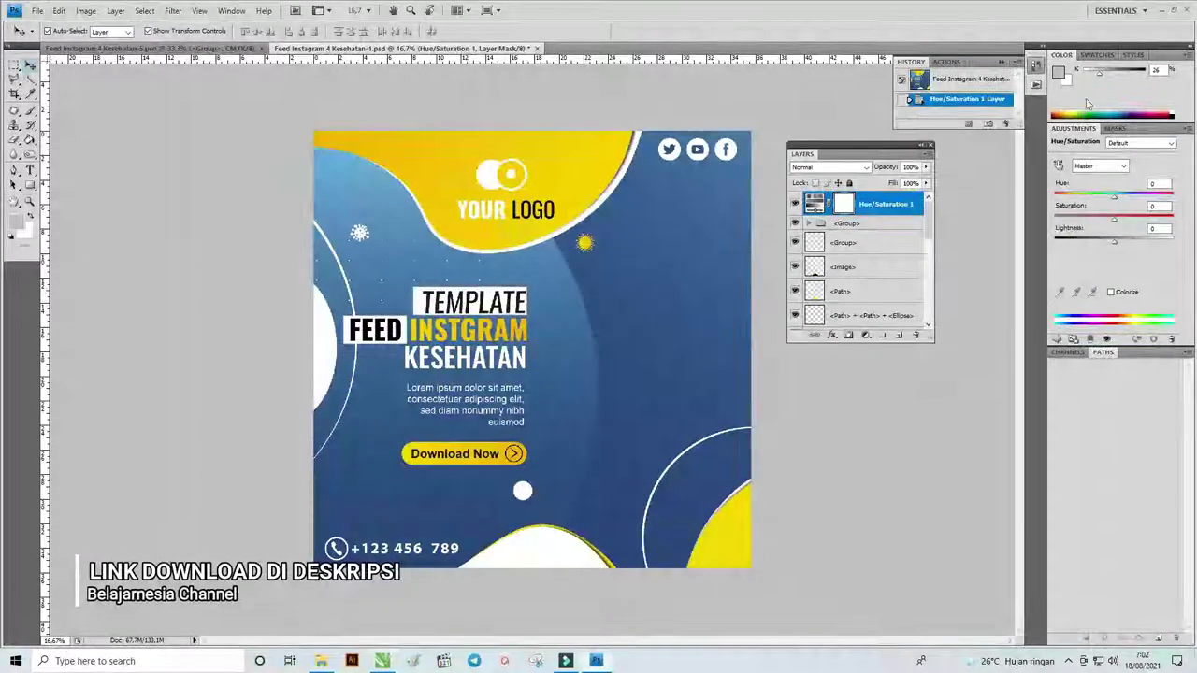
- Unhide the bottom wave <Group> and float the Adjustments panel beside the layers
{"action": "left_click_drag", "start_coordinate": [899, 154], "coordinate": [987, 143]}
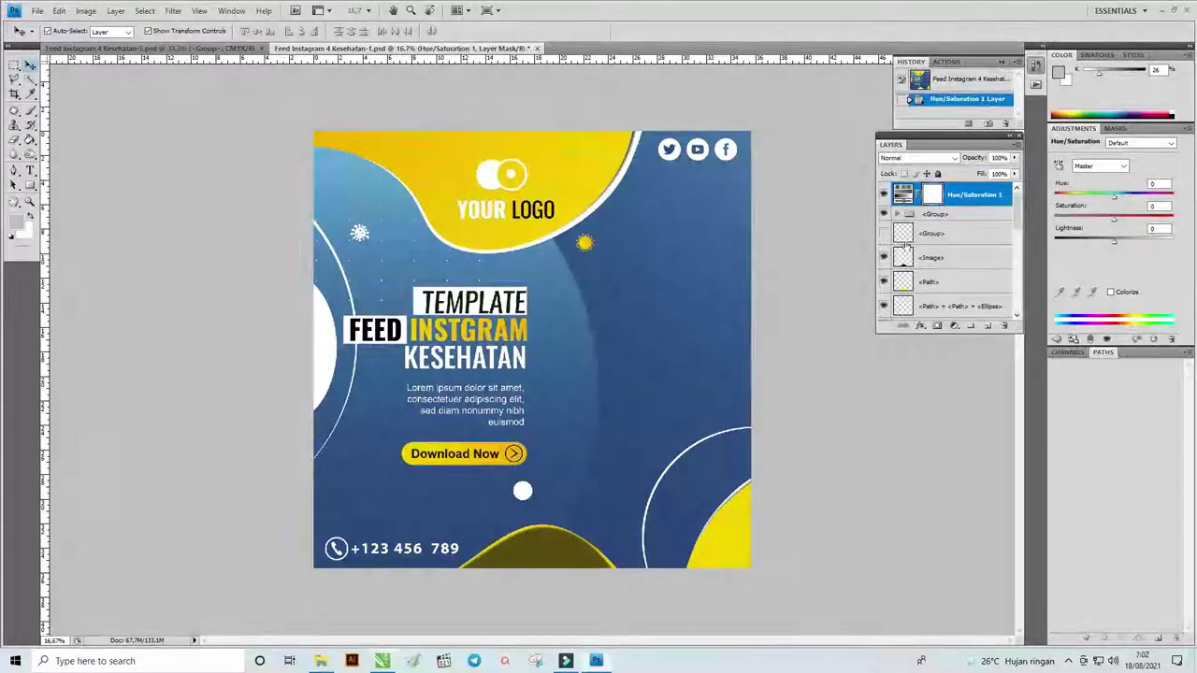
{"action": "left_click", "coordinate": [884, 234]}
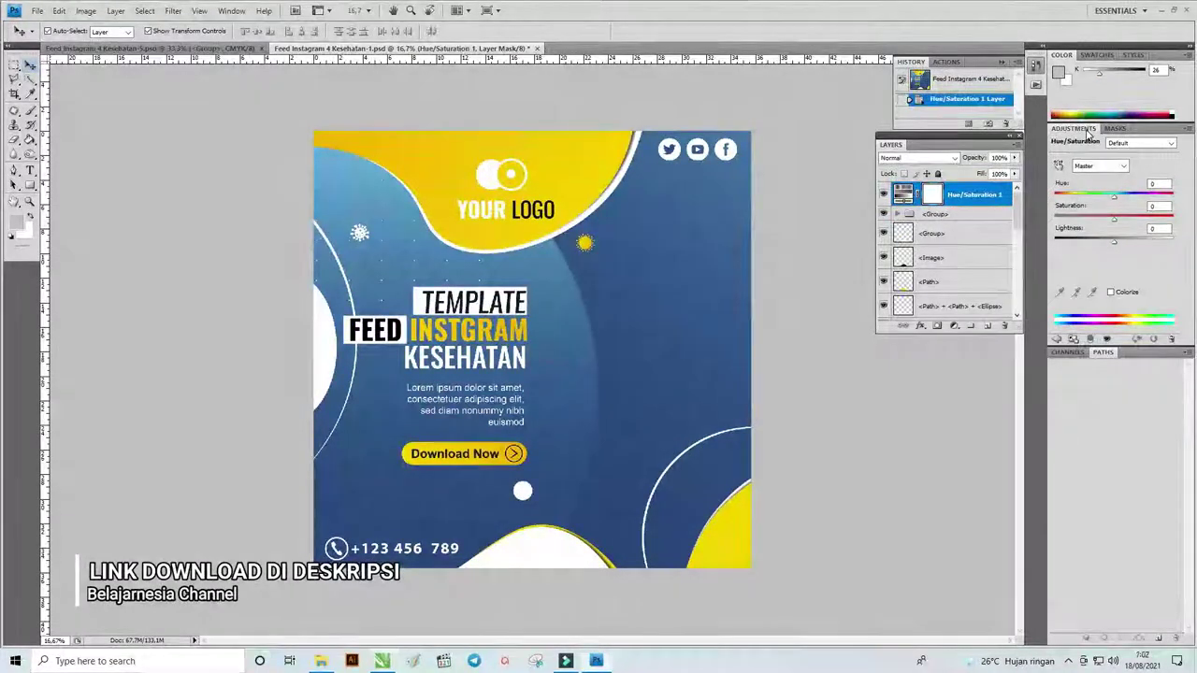
{"action": "mouse_move", "coordinate": [1087, 131]}
{"action": "left_mouse_down"}
{"action": "mouse_move", "coordinate": [904, 350]}
{"action": "mouse_move", "coordinate": [921, 349]}
{"action": "mouse_move", "coordinate": [756, 128]}
{"action": "left_mouse_up"}
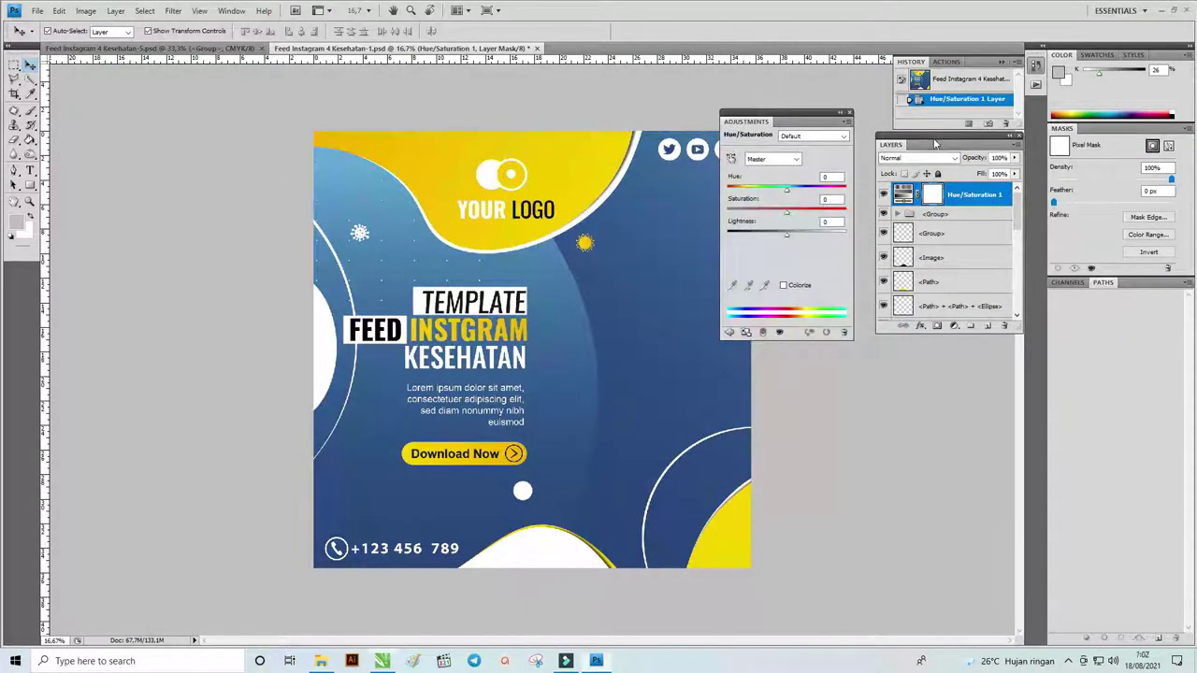
- Dock the Adjustments and Layers panels beneath the History panel
{"action": "left_click_drag", "start_coordinate": [935, 143], "coordinate": [931, 383]}
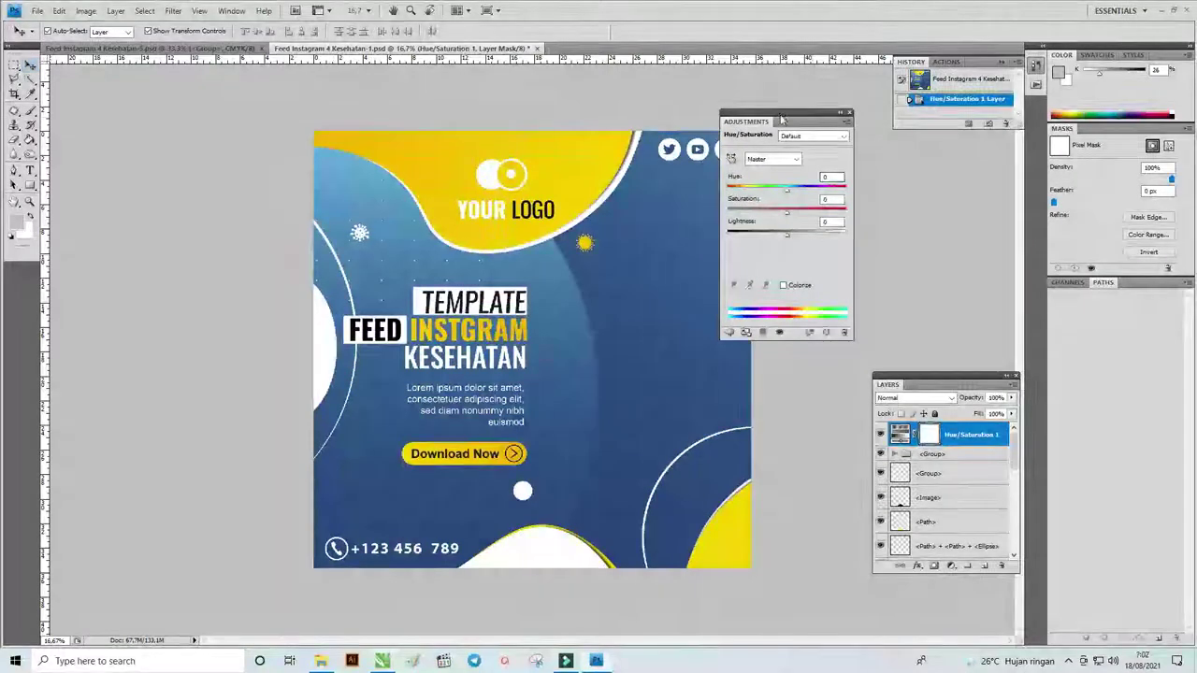
{"action": "left_click_drag", "start_coordinate": [781, 118], "coordinate": [955, 142]}
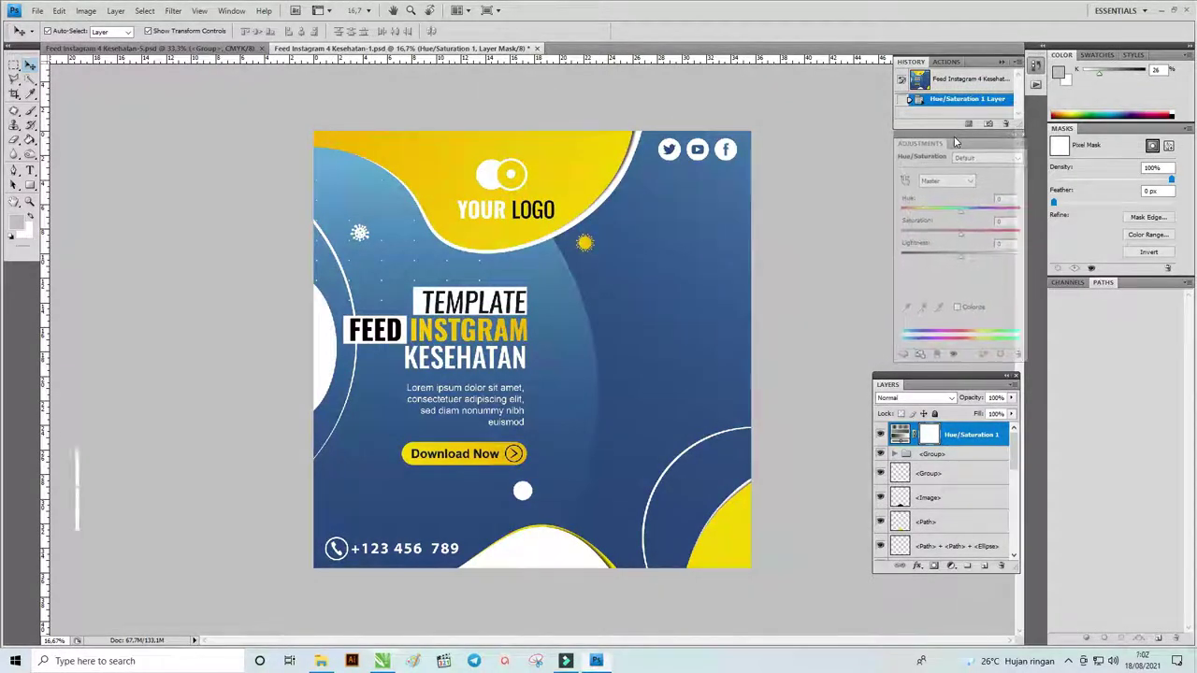
{"action": "left_click_drag", "start_coordinate": [952, 382], "coordinate": [972, 372]}
{"action": "left_click_drag", "start_coordinate": [893, 147], "coordinate": [864, 148]}
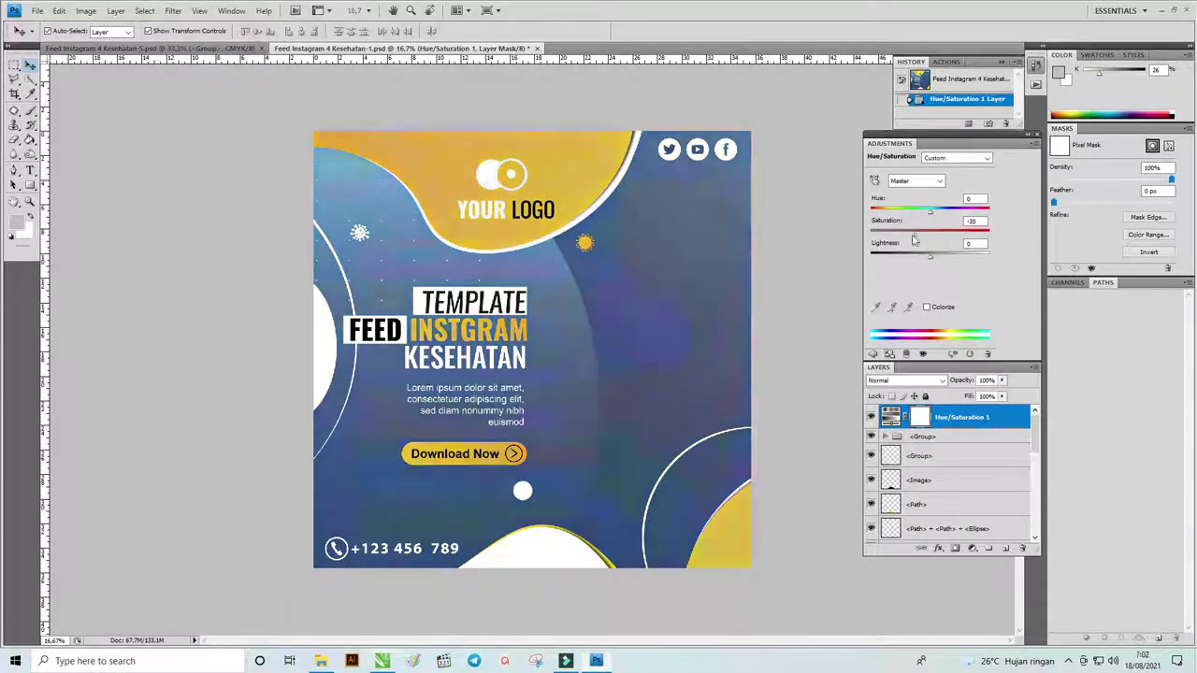
- Set Hue/Saturation 1 to Saturation +100, Lightness +8 and Hue -14
{"action": "left_click_drag", "start_coordinate": [941, 237], "coordinate": [1015, 228]}
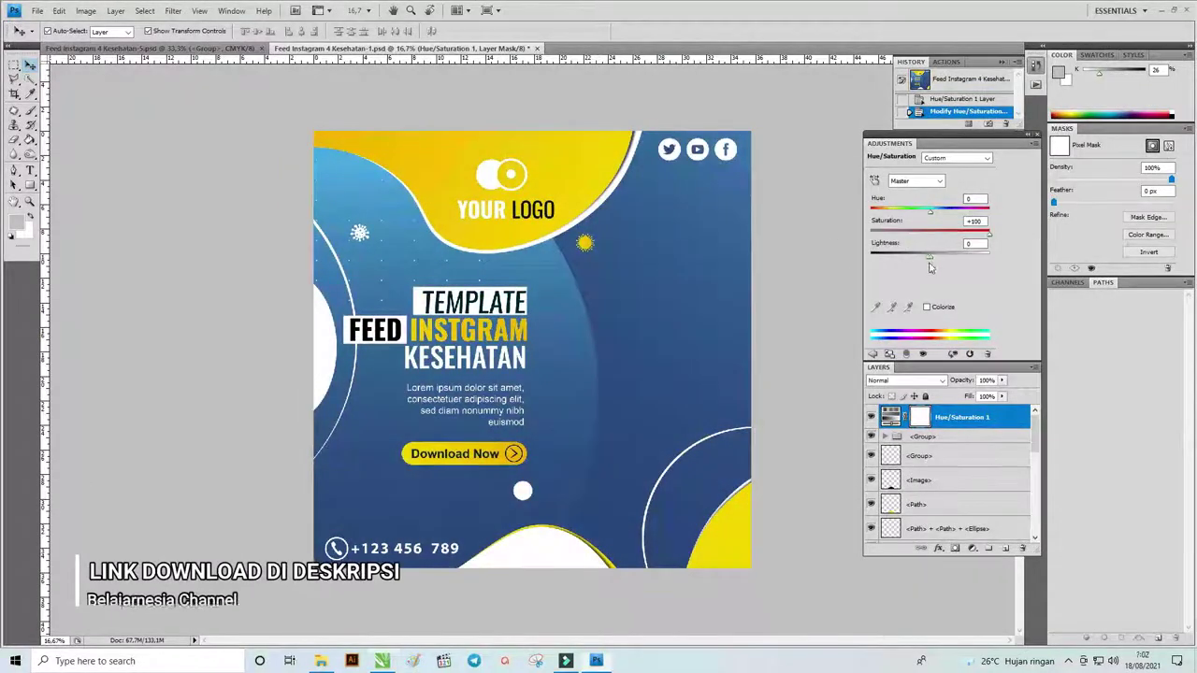
{"action": "mouse_move", "coordinate": [929, 256]}
{"action": "left_mouse_down"}
{"action": "mouse_move", "coordinate": [949, 261]}
{"action": "mouse_move", "coordinate": [932, 261]}
{"action": "left_mouse_up"}
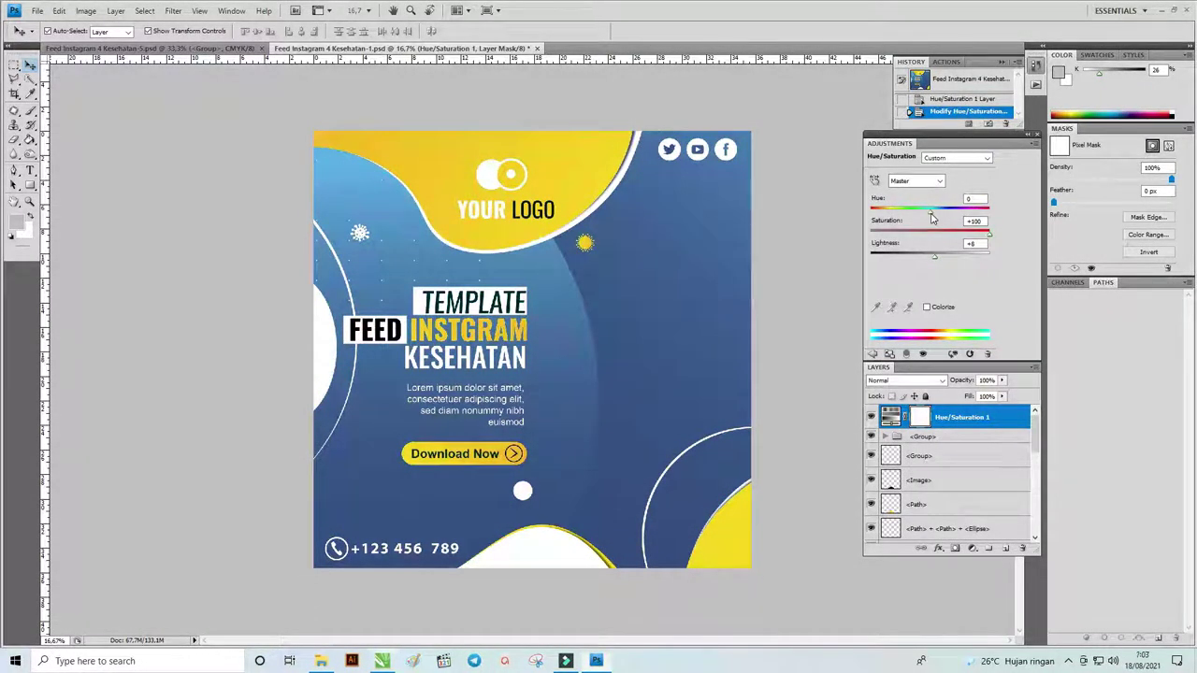
{"action": "mouse_move", "coordinate": [931, 217]}
{"action": "left_mouse_down"}
{"action": "mouse_move", "coordinate": [853, 217]}
{"action": "mouse_move", "coordinate": [921, 217]}
{"action": "left_mouse_up"}
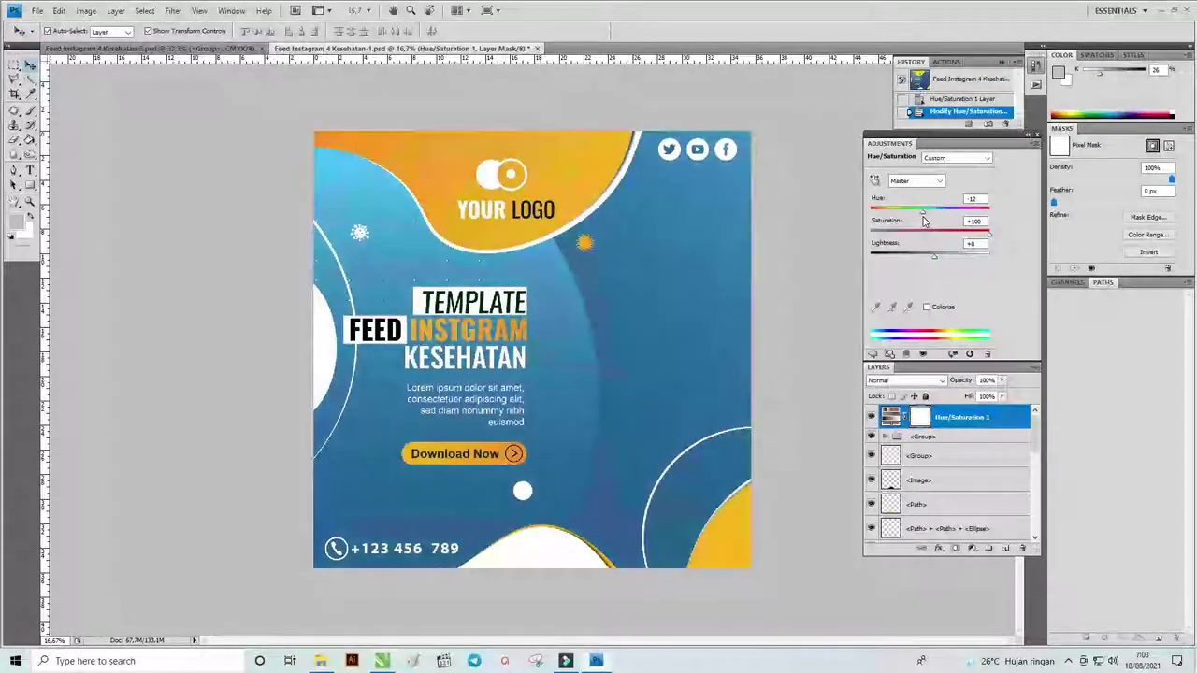
{"action": "mouse_move", "coordinate": [922, 221]}
{"action": "left_mouse_down"}
{"action": "mouse_move", "coordinate": [979, 214]}
{"action": "mouse_move", "coordinate": [922, 220]}
{"action": "left_mouse_up"}
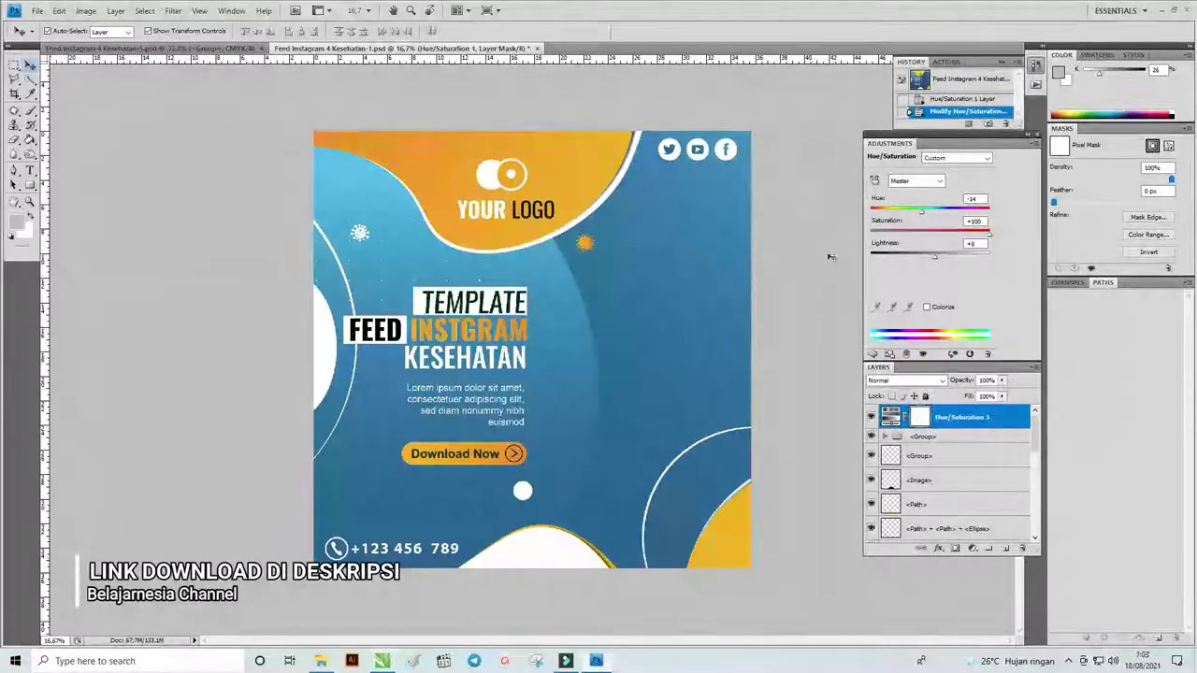
- Undo the accidental move of the top orange shape
{"action": "left_click_drag", "start_coordinate": [601, 149], "coordinate": [585, 165]}
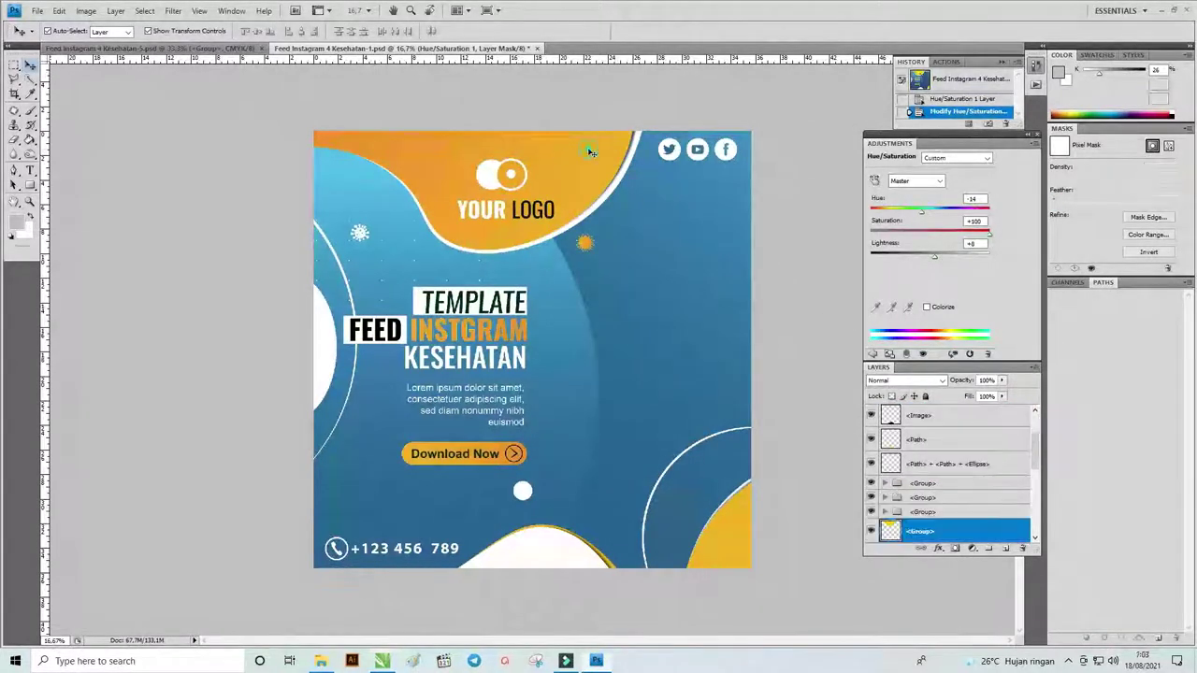
{"action": "key", "text": "ctrl+z"}
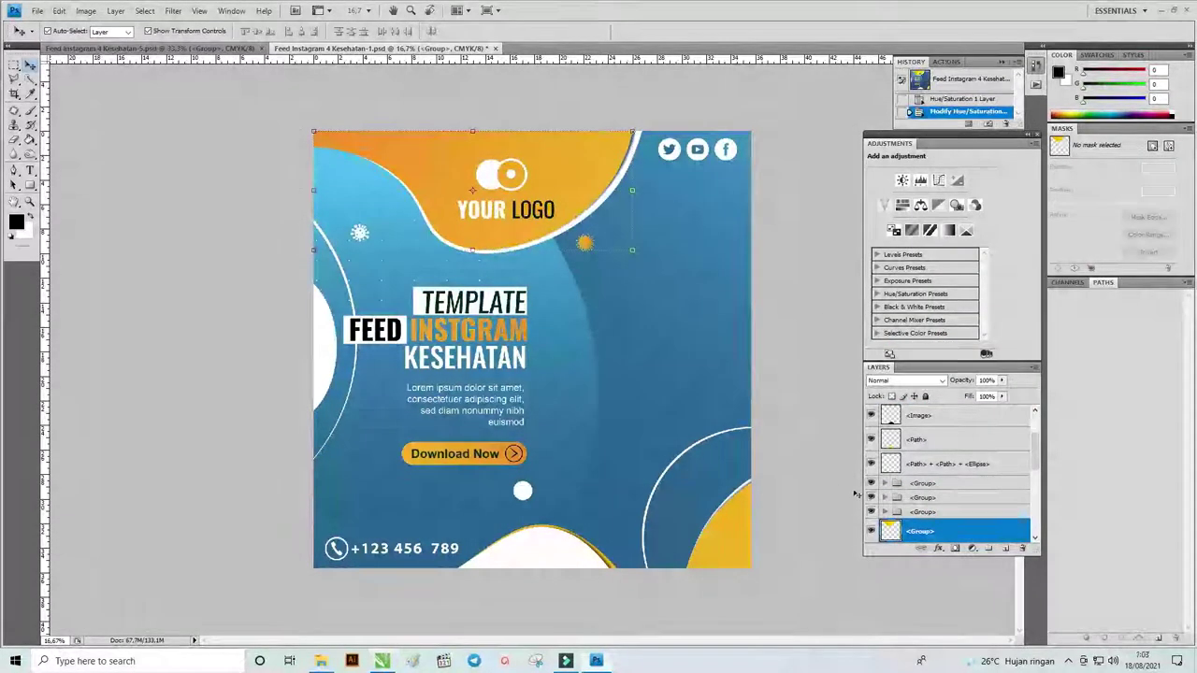
{"action": "left_click_drag", "start_coordinate": [1033, 458], "coordinate": [1034, 485]}
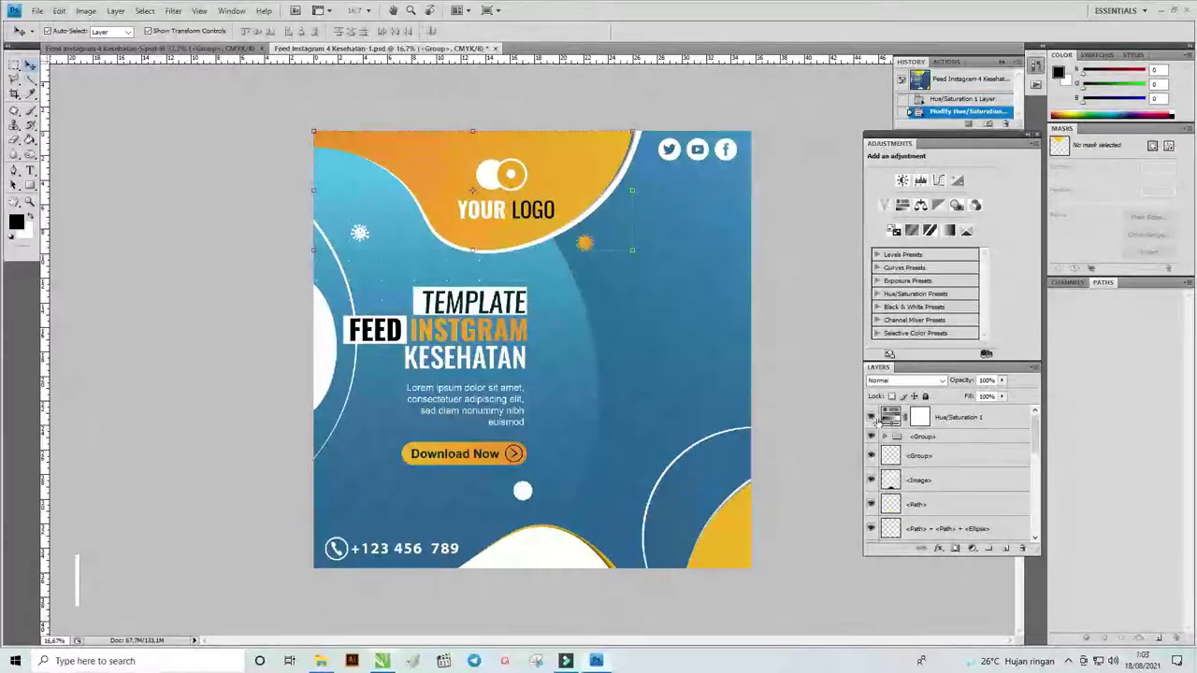
- Hide Hue/Saturation 1 to restore the original colours and select the yellow shape's group
{"action": "left_click", "coordinate": [871, 417]}
{"action": "left_click", "coordinate": [872, 417]}
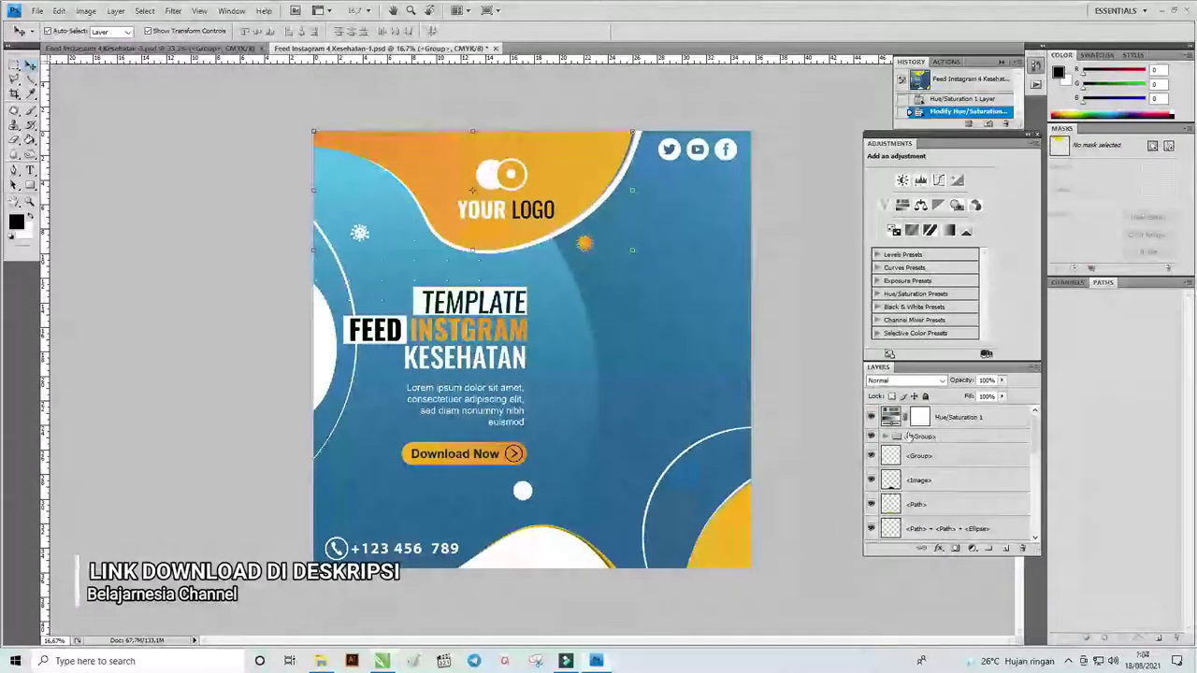
{"action": "left_click", "coordinate": [871, 417]}
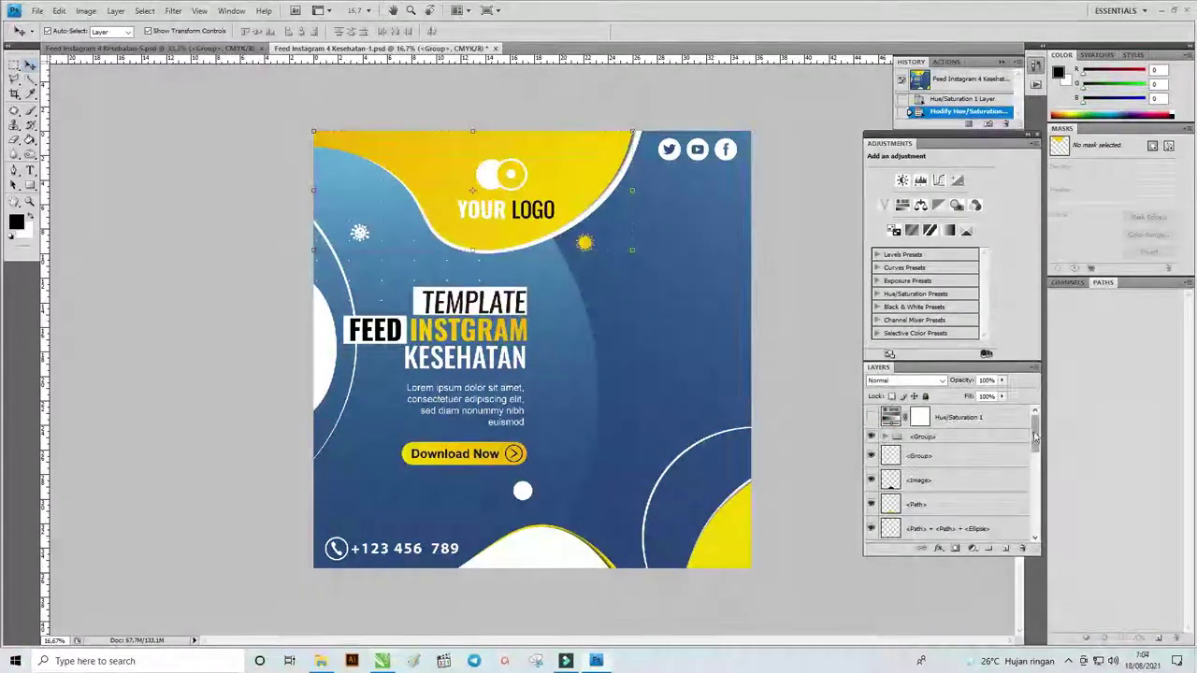
{"action": "left_click_drag", "start_coordinate": [1043, 439], "coordinate": [1041, 464]}
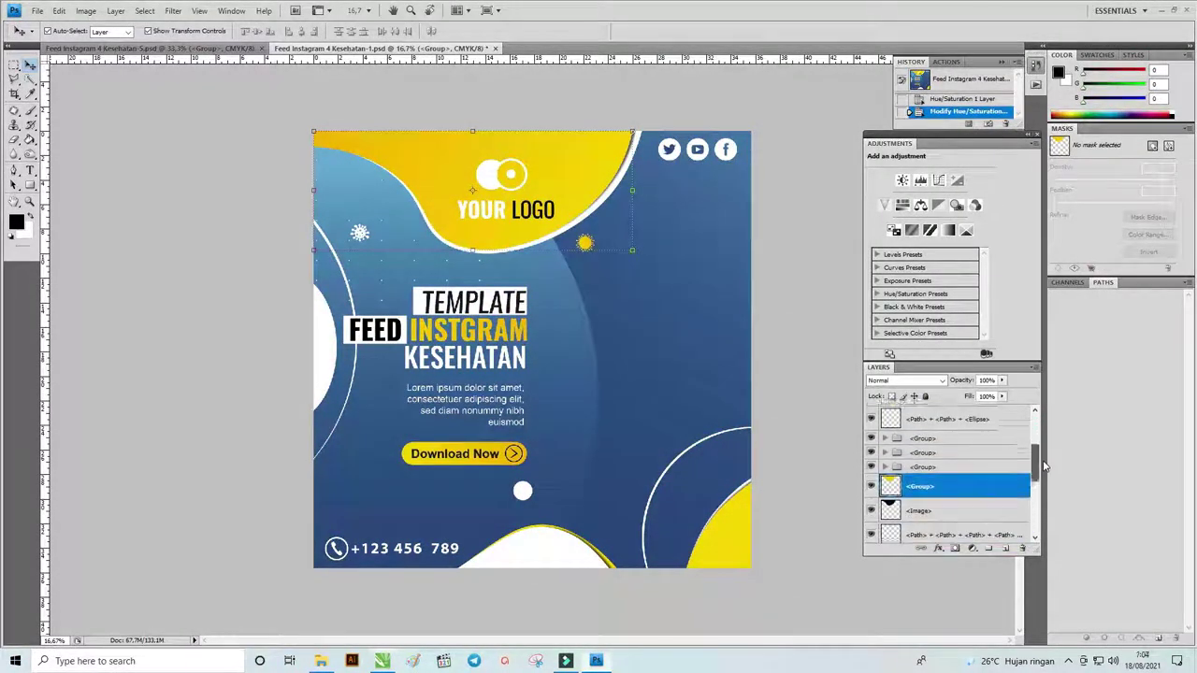
{"action": "left_click", "coordinate": [871, 482]}
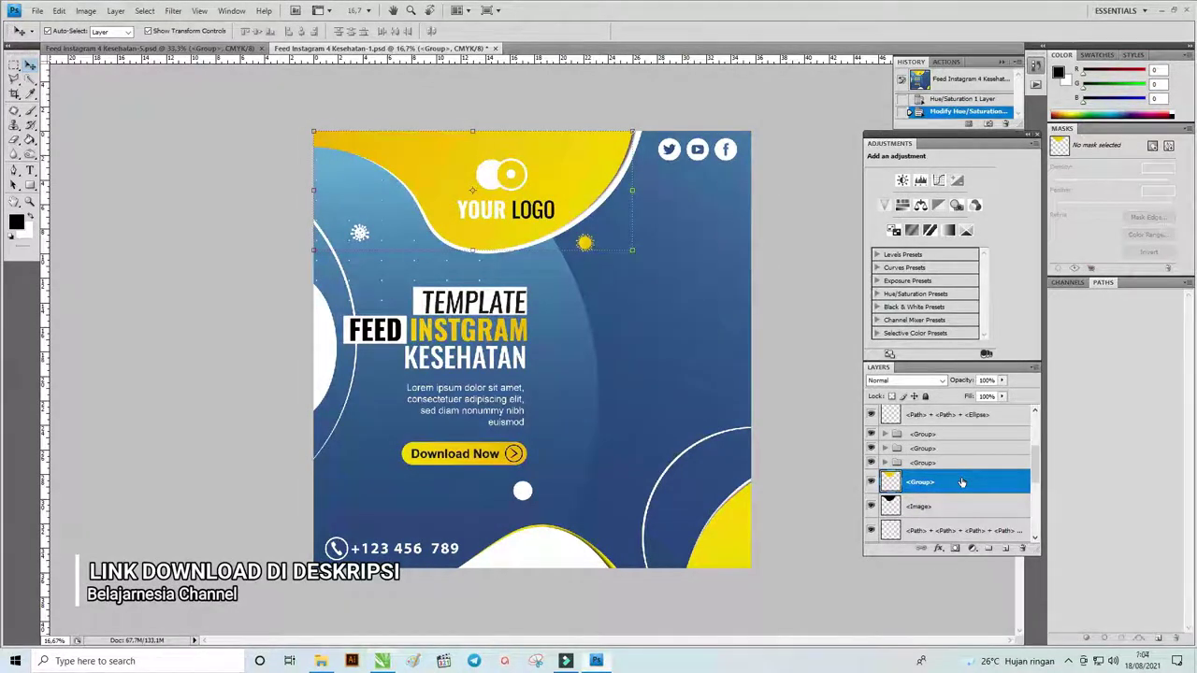
{"action": "left_click", "coordinate": [973, 549]}
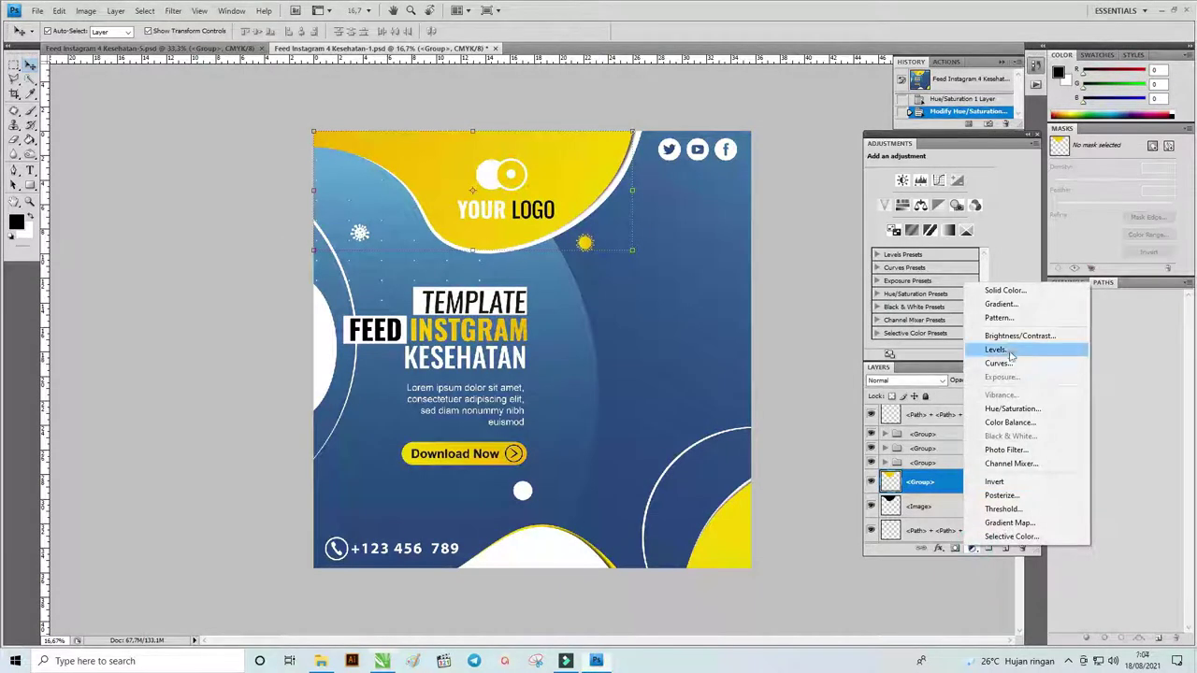
- Add a Hue/Saturation 2 layer clipped to the yellow top shape's group
{"action": "left_click", "coordinate": [1012, 409]}
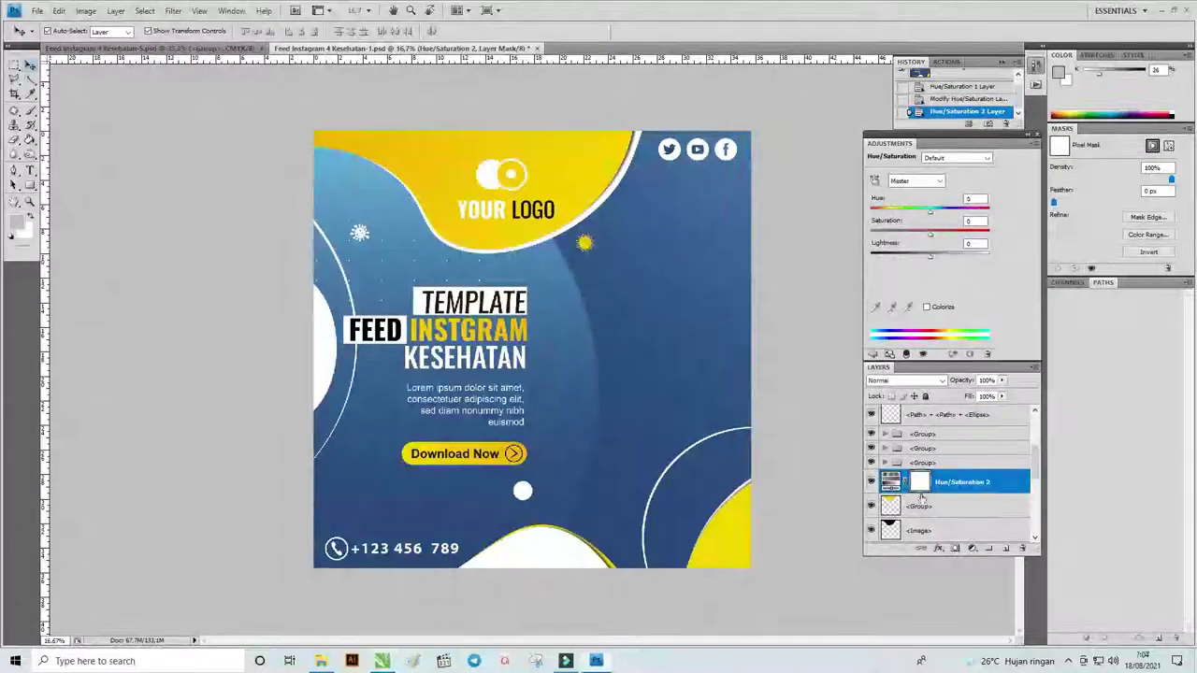
{"action": "right_click", "coordinate": [975, 490]}
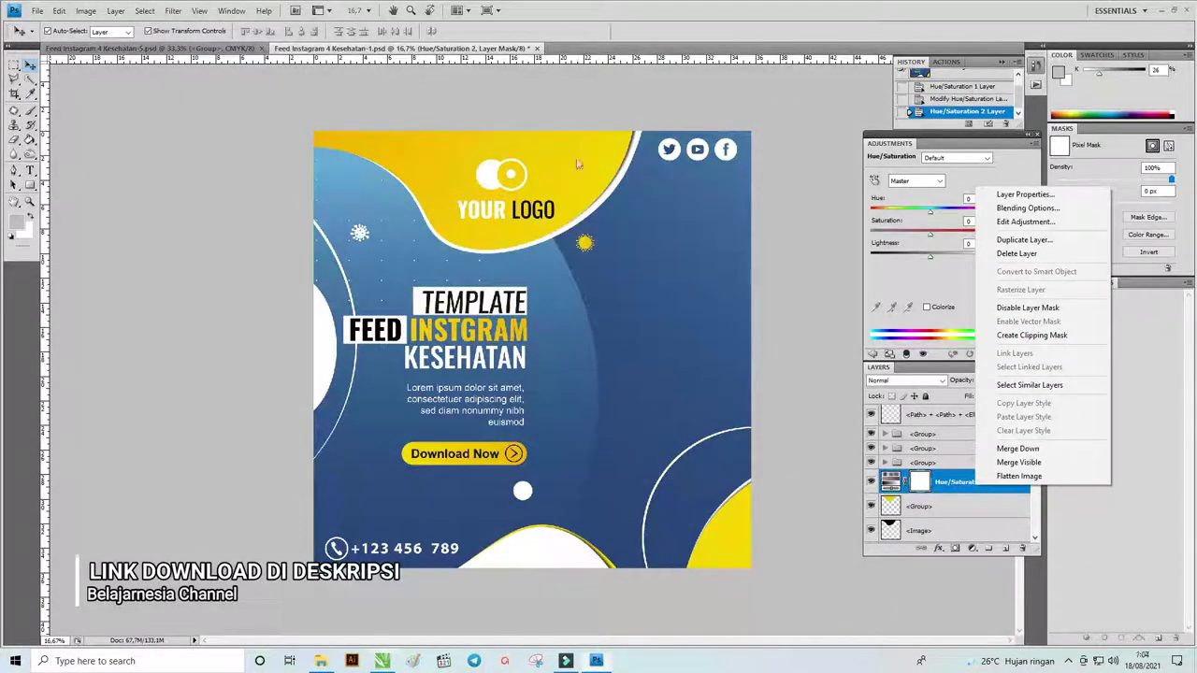
{"action": "left_click", "coordinate": [1055, 339]}
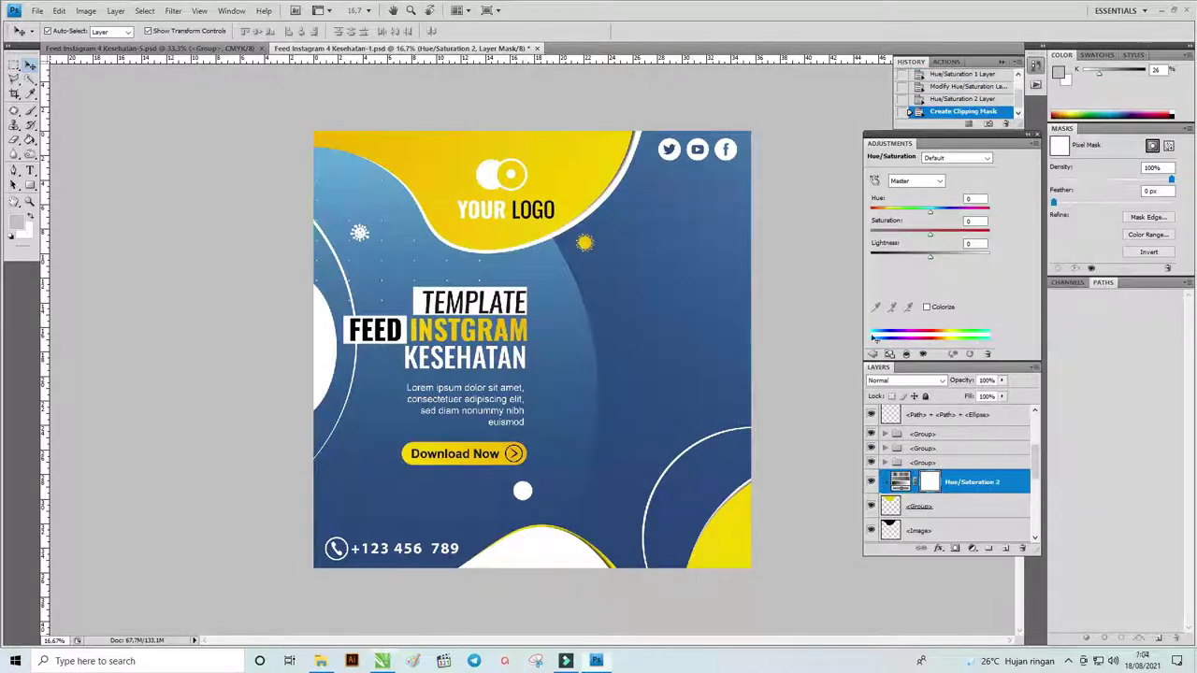
- Set the clipped Hue/Saturation 2 layer's Hue to -2
{"action": "left_click", "coordinate": [903, 484]}
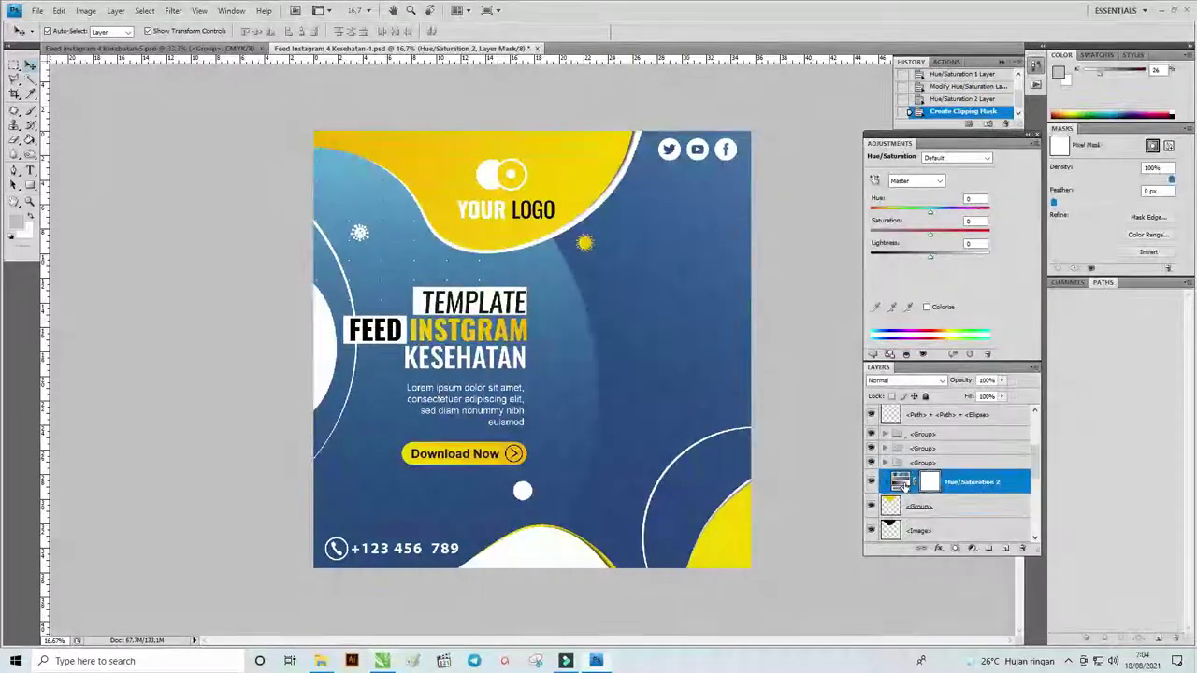
{"action": "mouse_move", "coordinate": [932, 216]}
{"action": "left_mouse_down"}
{"action": "mouse_move", "coordinate": [911, 232]}
{"action": "mouse_move", "coordinate": [929, 232]}
{"action": "left_mouse_up"}
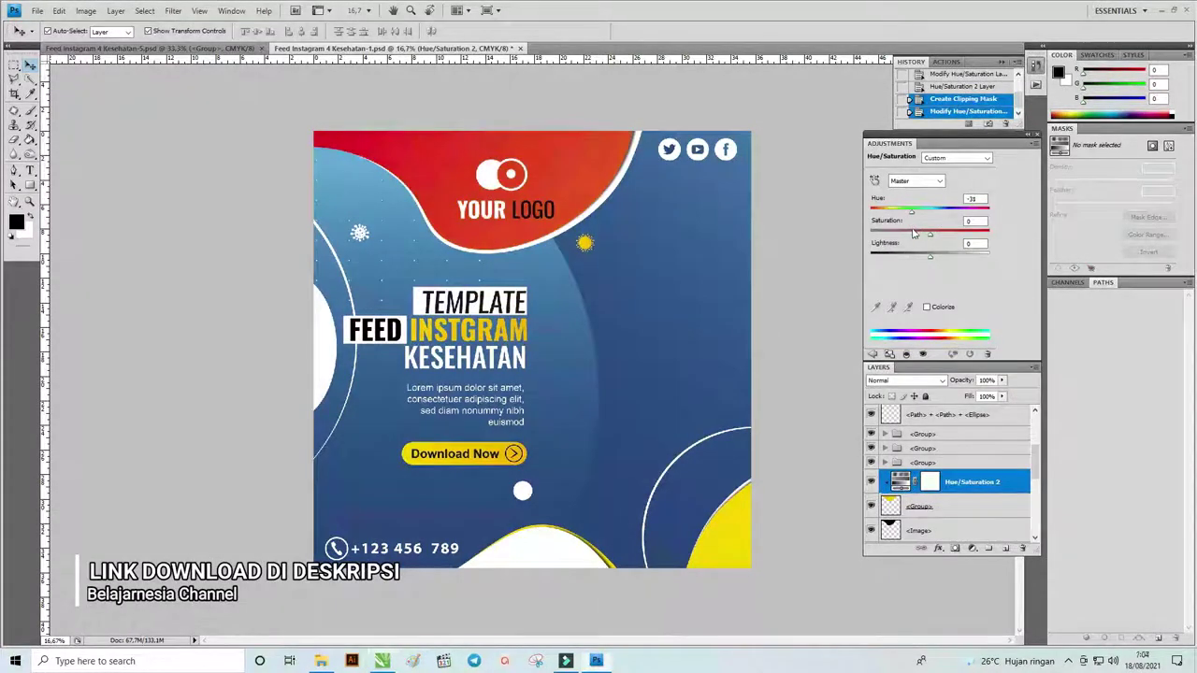
{"action": "left_click_drag", "start_coordinate": [920, 230], "coordinate": [929, 221]}
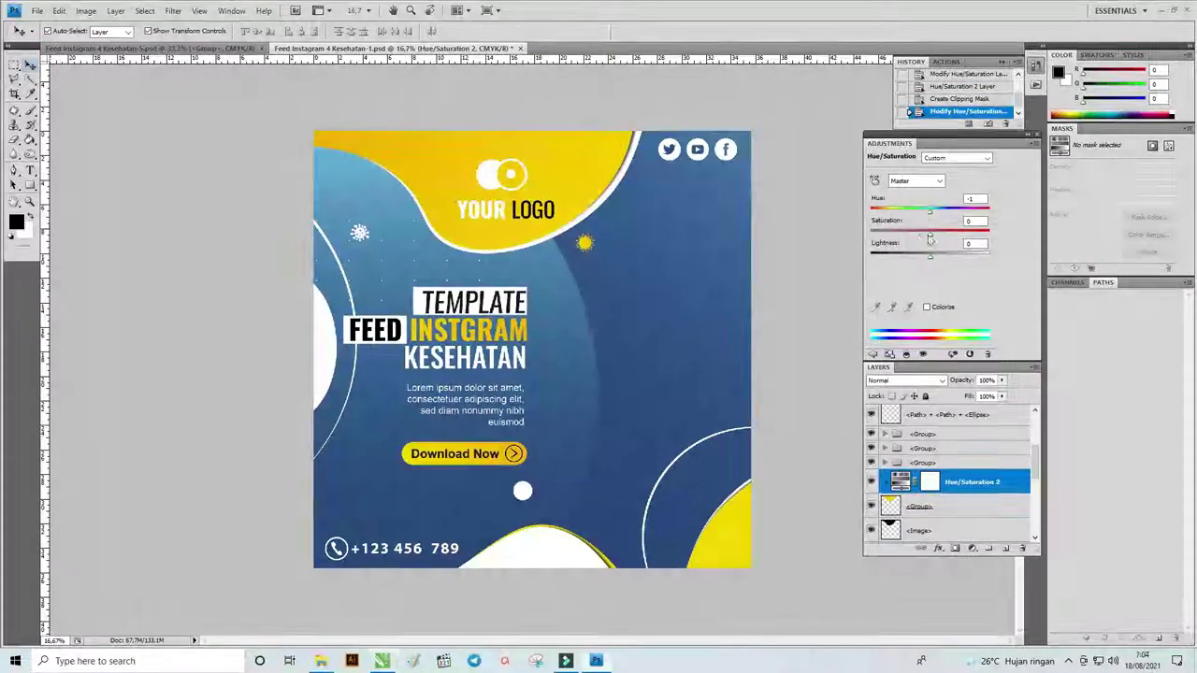
{"action": "left_click_drag", "start_coordinate": [932, 217], "coordinate": [928, 217]}
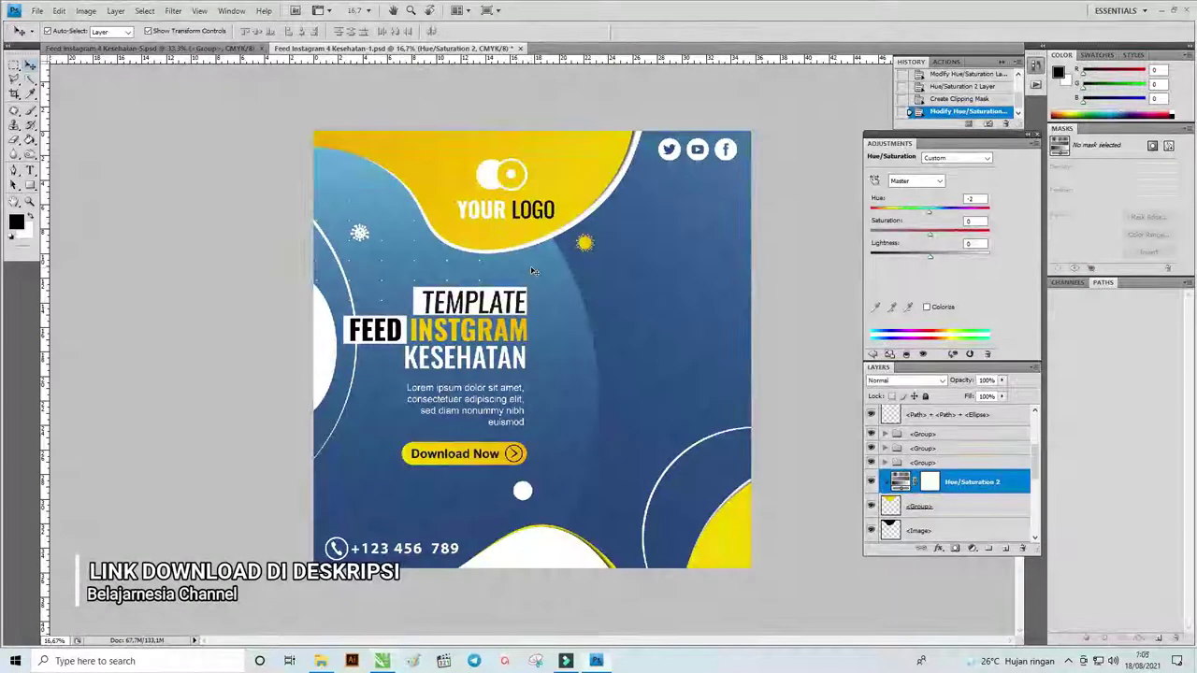
{"action": "mouse_move", "coordinate": [1035, 468]}
{"action": "left_mouse_down"}
{"action": "mouse_move", "coordinate": [1037, 538]}
{"action": "mouse_move", "coordinate": [1011, 428]}
{"action": "left_mouse_up"}
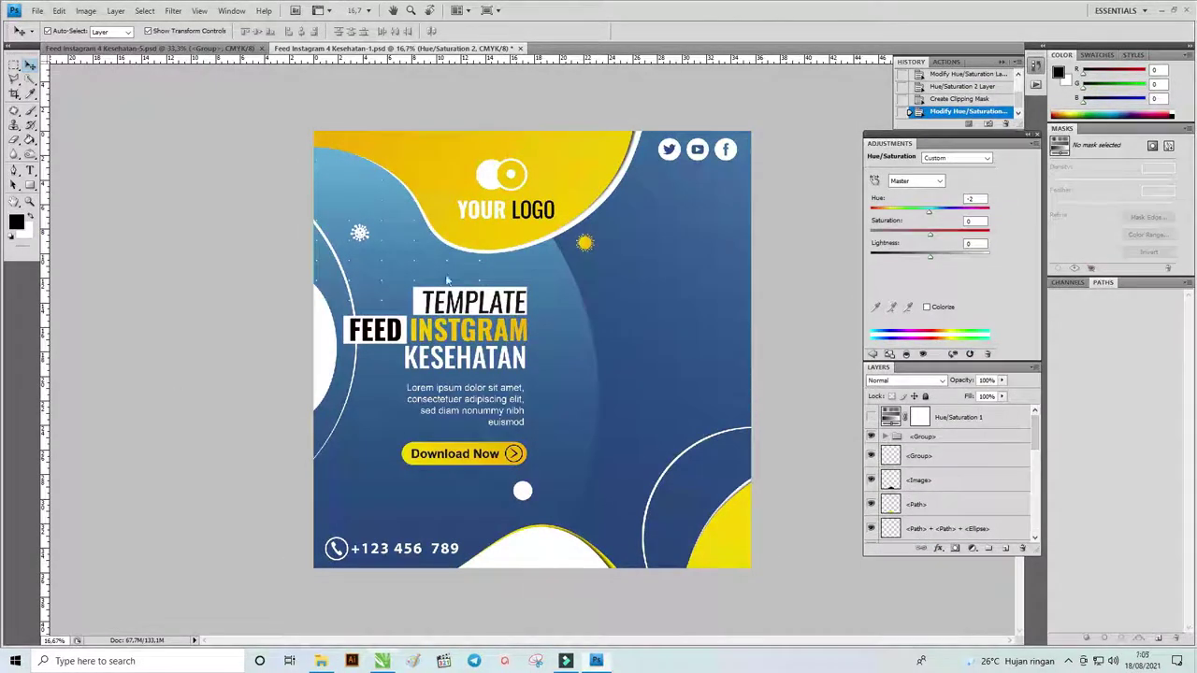
- Select the logo's enclosing group in the Layers panel, undoing an accidental move of the circle
{"action": "left_click", "coordinate": [505, 187]}
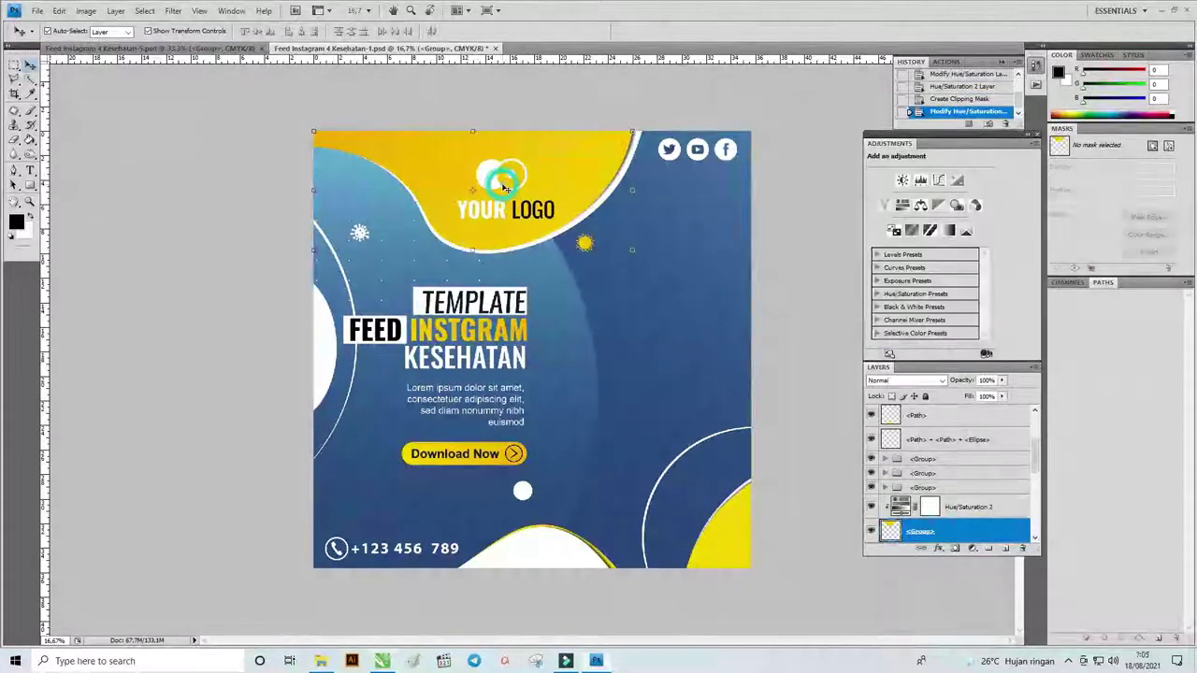
{"action": "left_click_drag", "start_coordinate": [501, 185], "coordinate": [495, 187]}
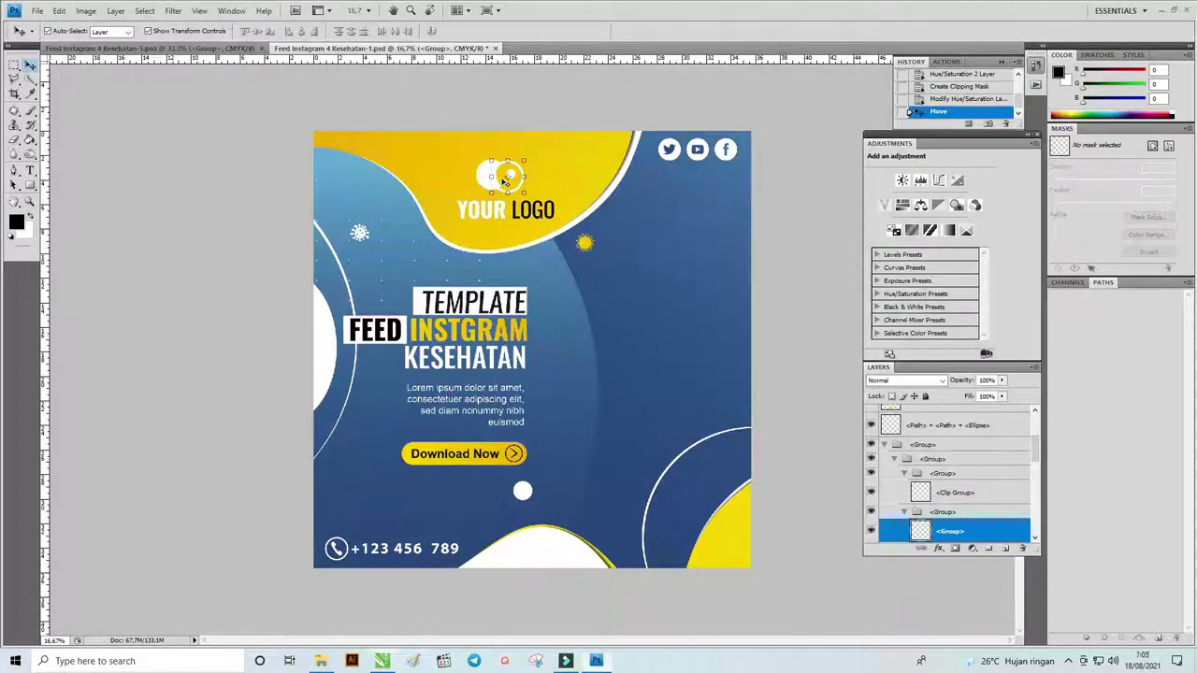
{"action": "key", "text": "ctrl+z"}
{"action": "left_click", "coordinate": [975, 513]}
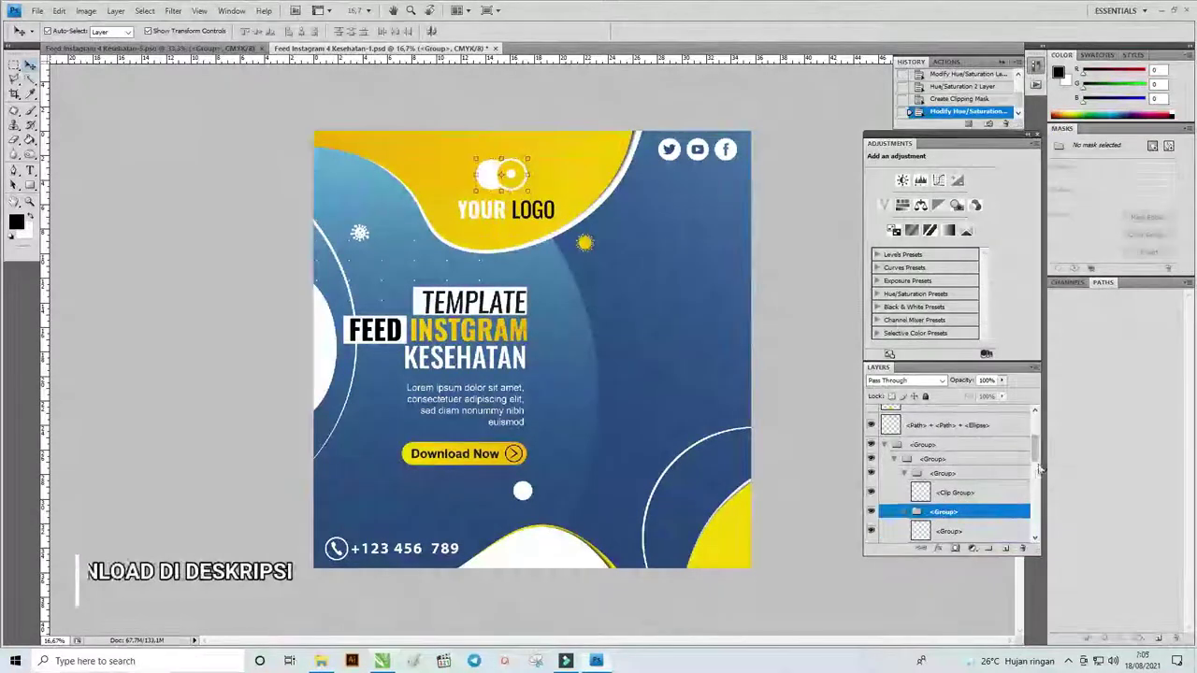
{"action": "scroll", "coordinate": [968, 449], "scroll_direction": "down", "scroll_amount": 3}
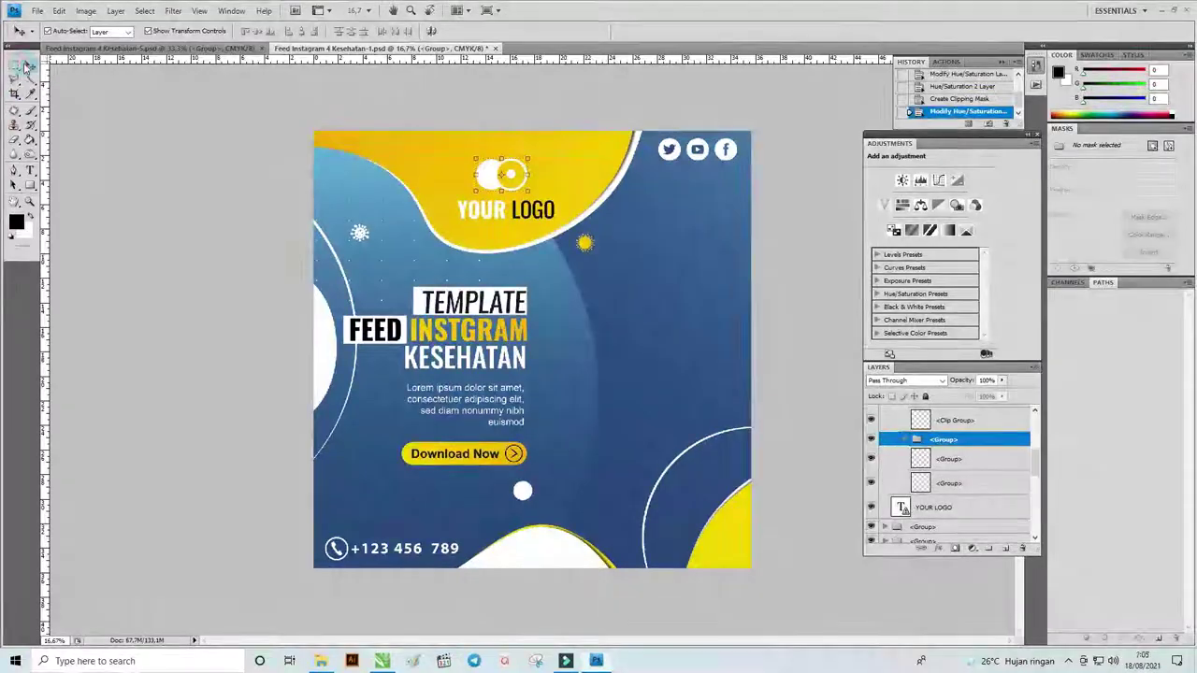
- Switch from Photoshop to the PSD folder window in File Explorer
{"action": "key", "text": "alt+Tab"}
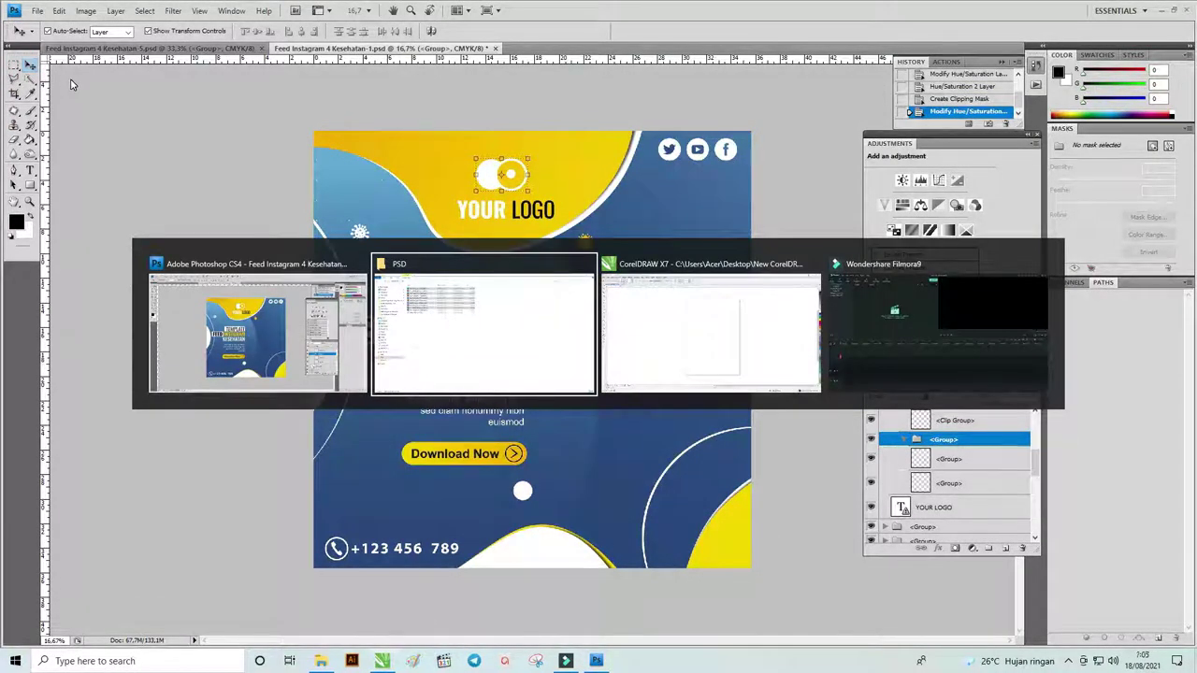
{"action": "key", "text": "alt+Tab"}
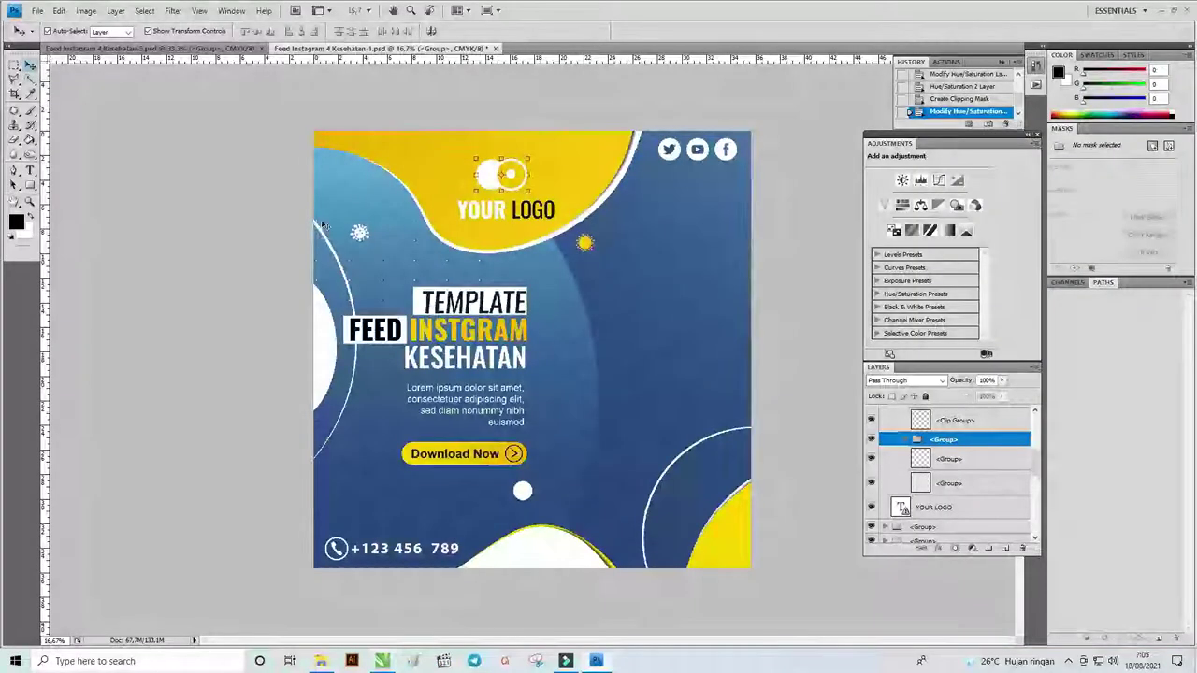
{"action": "key", "text": "alt+Tab"}
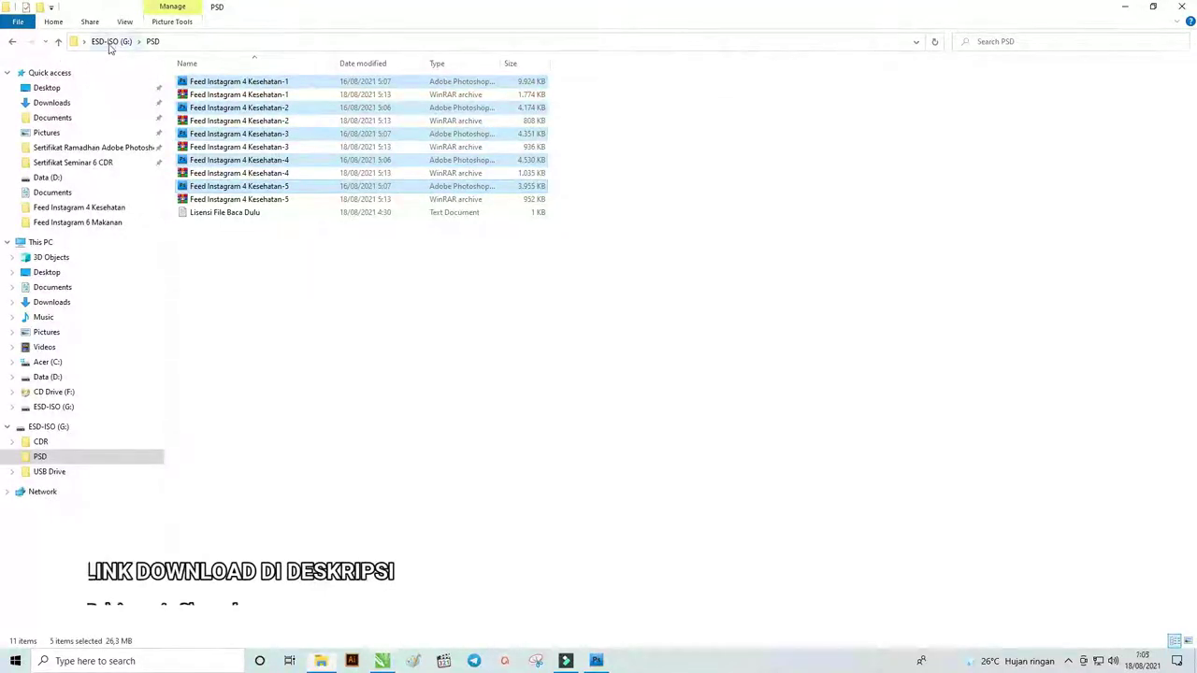
- Open Feed Instagram 4 Kesehatan 1 through 5 from the ESD-ISO (G:) CDR folder in CorelDRAW
{"action": "left_click", "coordinate": [109, 43]}
{"action": "double_click", "coordinate": [281, 105]}
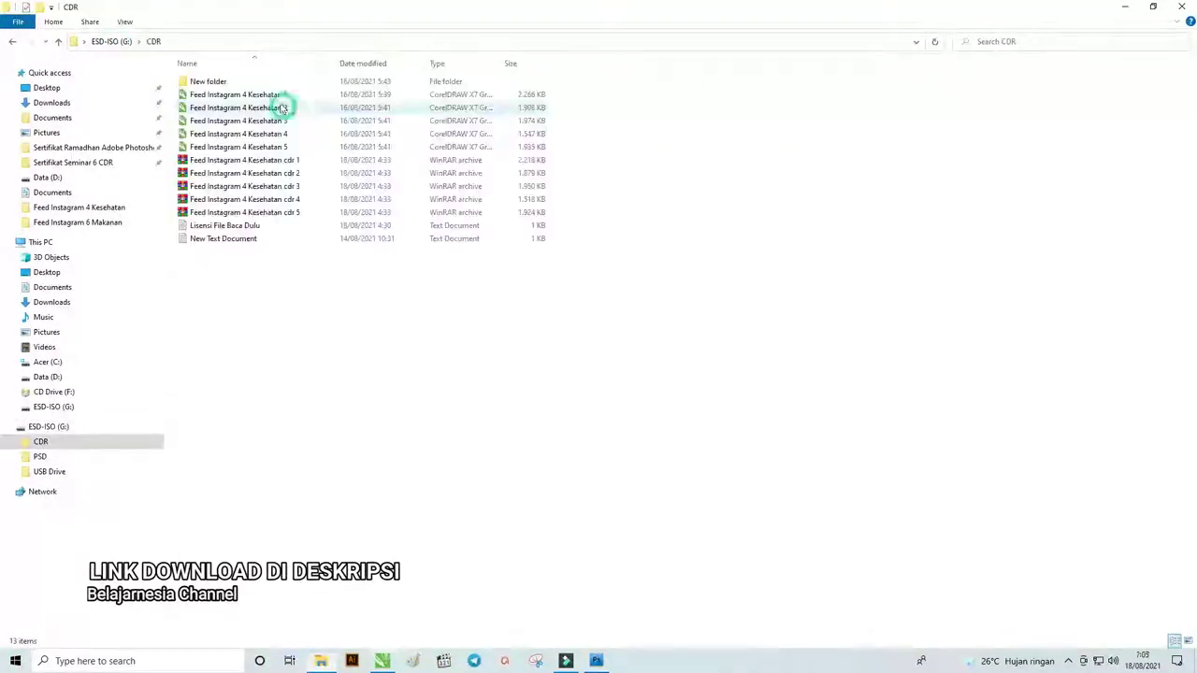
{"action": "left_click", "coordinate": [297, 160]}
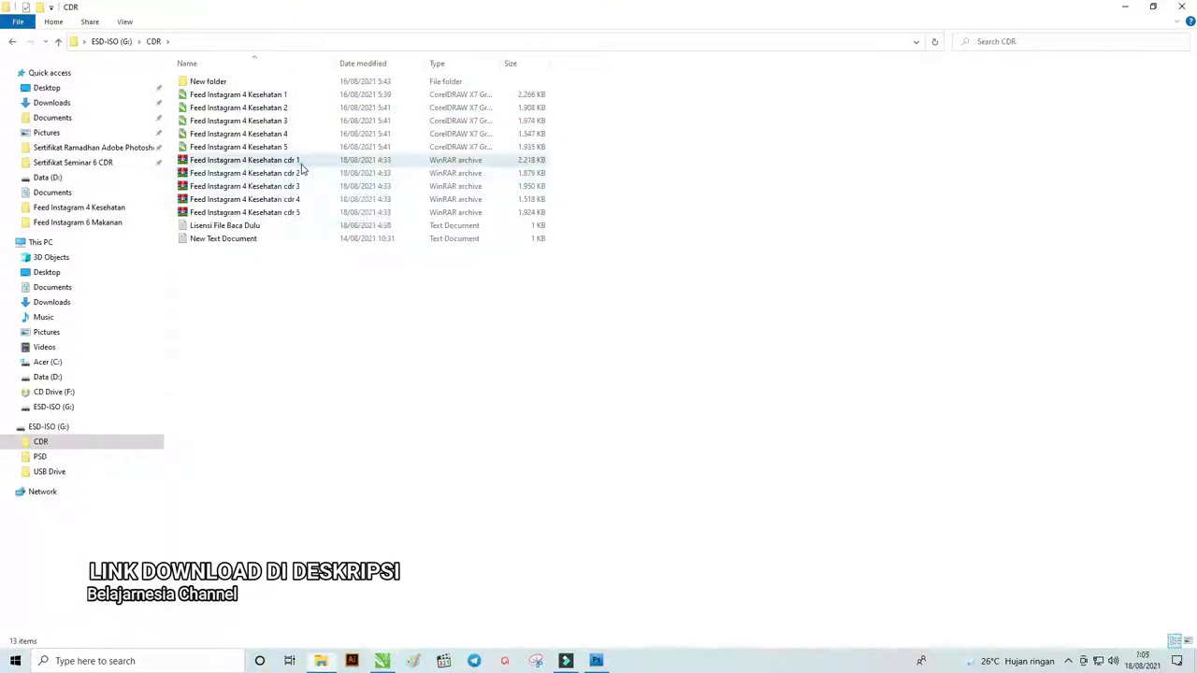
{"action": "left_click", "coordinate": [312, 213], "text": "shift"}
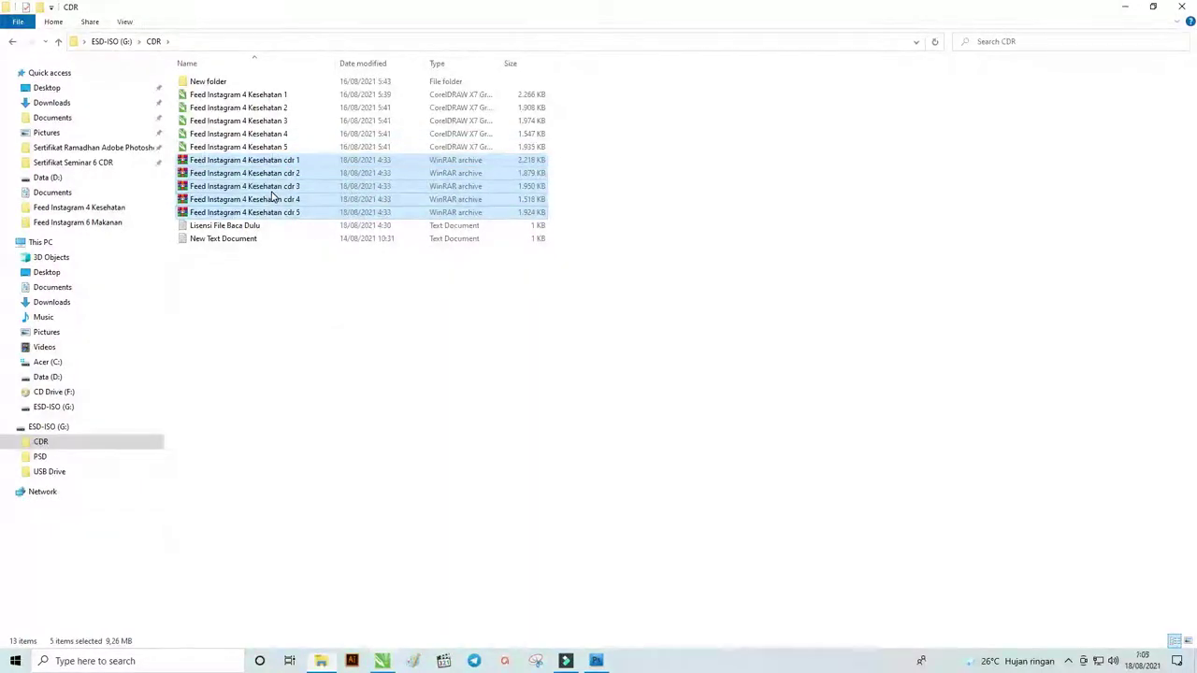
{"action": "left_click", "coordinate": [278, 95]}
{"action": "right_click", "coordinate": [279, 97]}
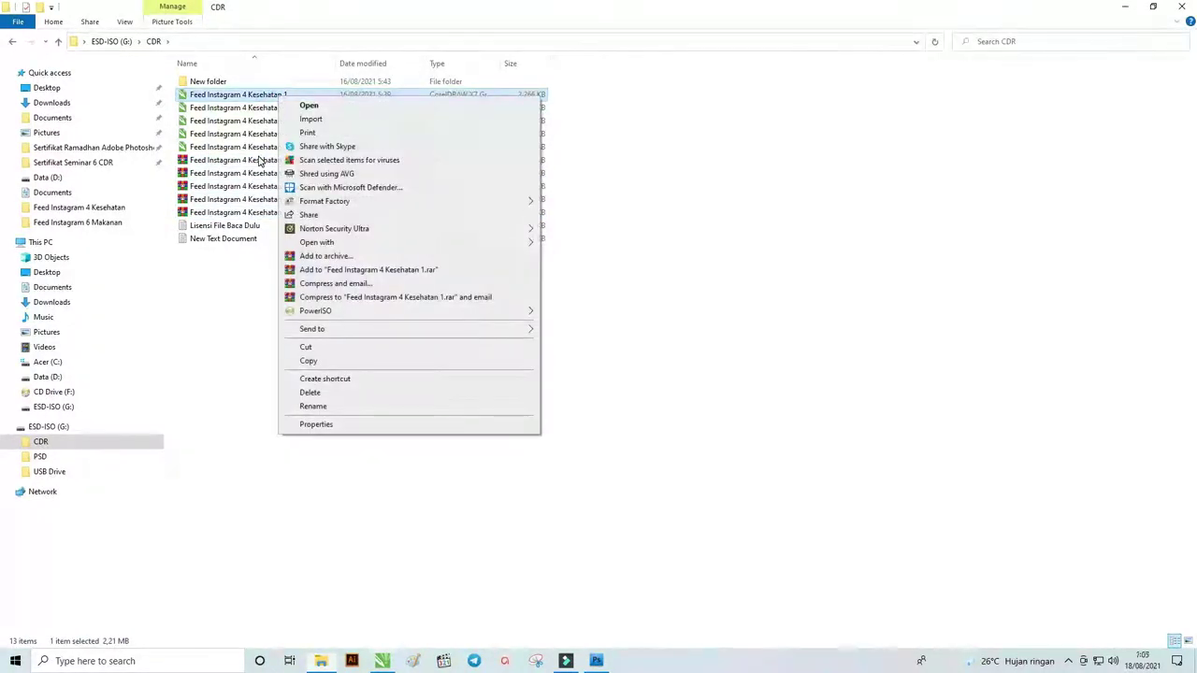
{"action": "left_click", "coordinate": [261, 150], "text": "shift"}
{"action": "right_click", "coordinate": [261, 152]}
{"action": "left_click", "coordinate": [282, 157]}
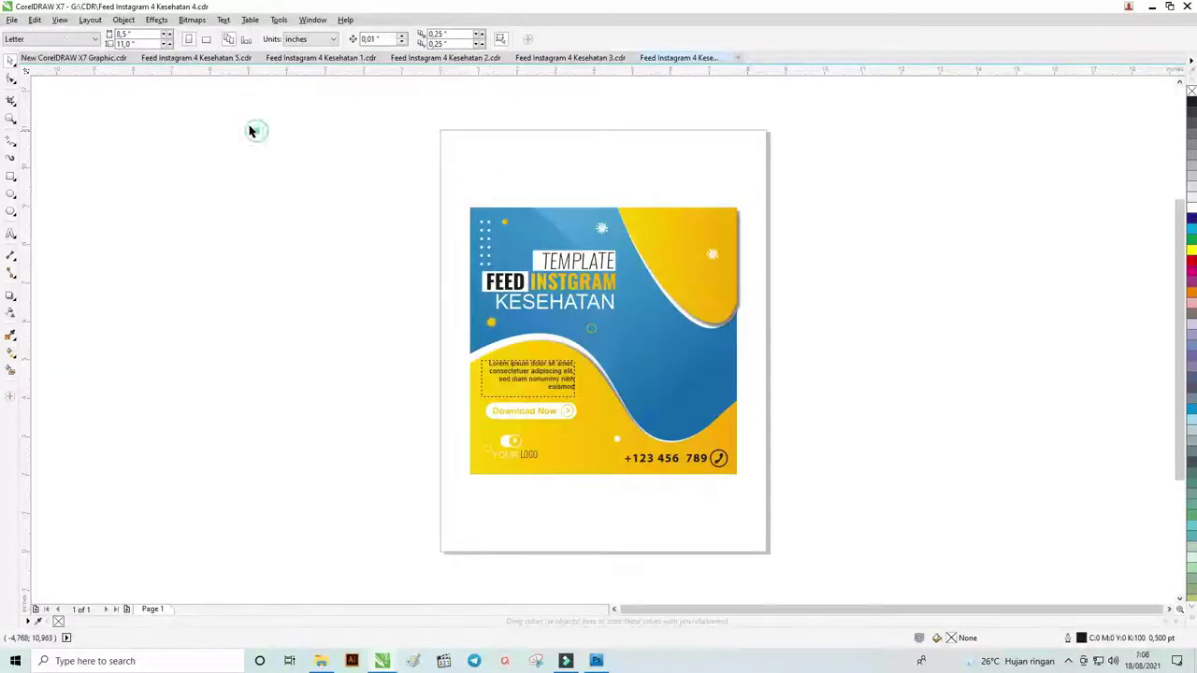
- Detach the Kesehatan 4 drawing into its own window and close it
{"action": "left_click", "coordinate": [59, 19]}
{"action": "mouse_move", "coordinate": [34, 19]}
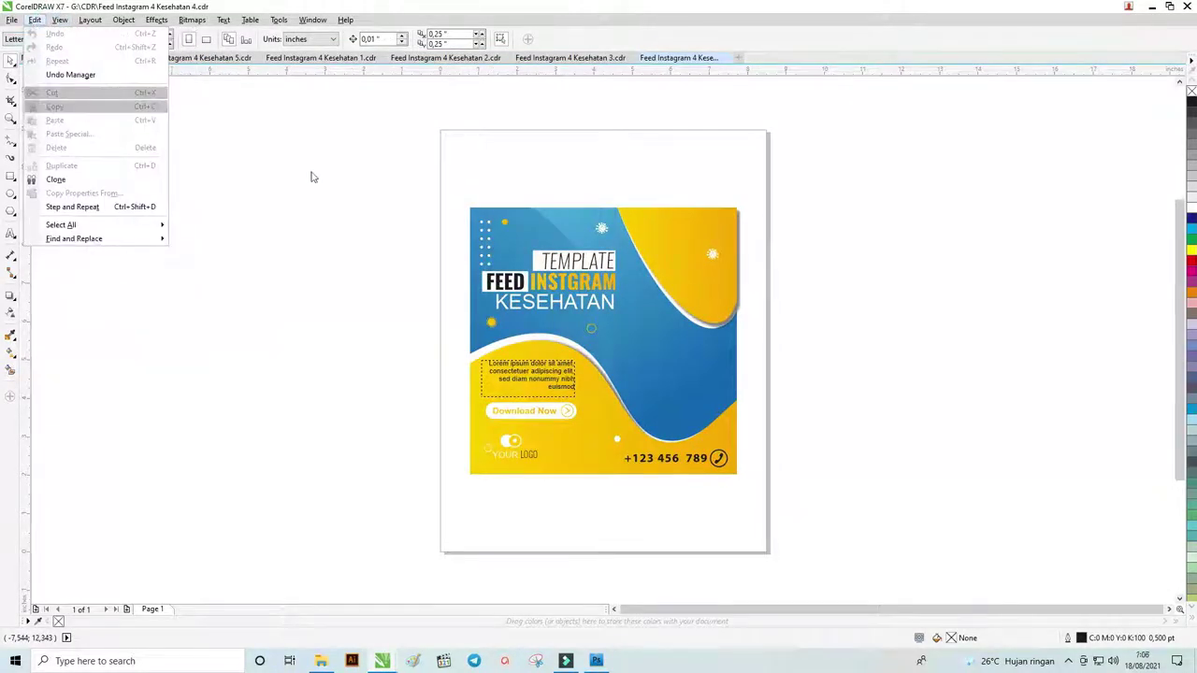
{"action": "left_click", "coordinate": [383, 222]}
{"action": "scroll", "coordinate": [654, 253], "scroll_direction": "up", "scroll_amount": 2}
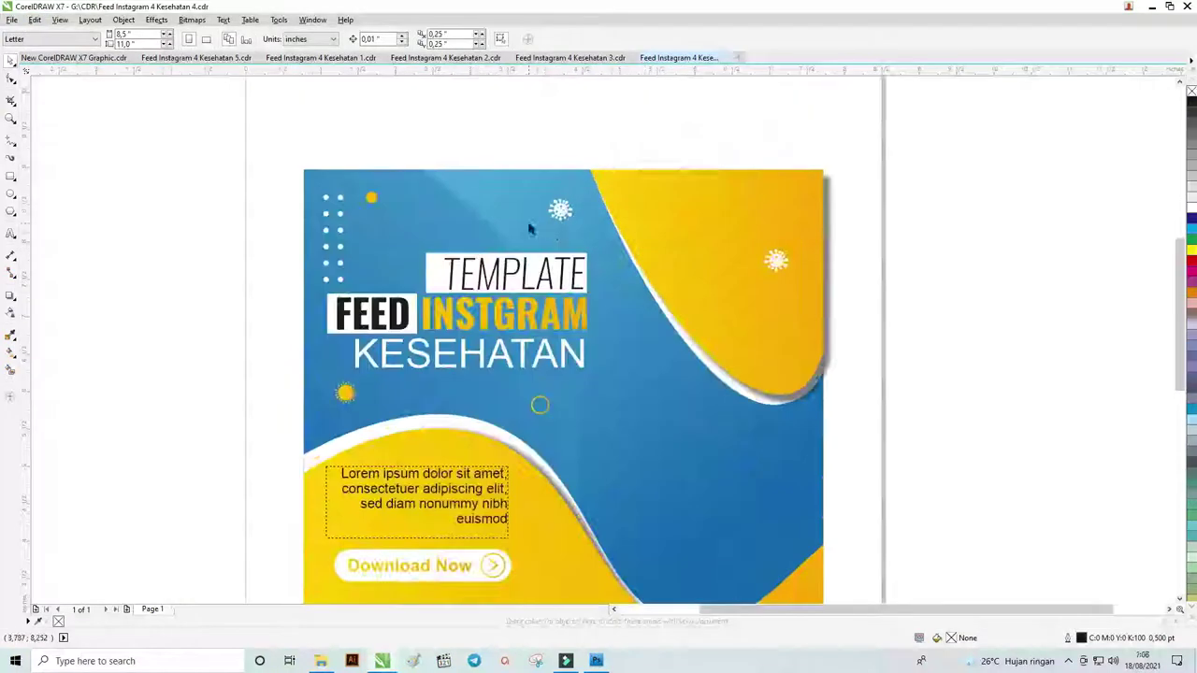
{"action": "scroll", "coordinate": [529, 229], "scroll_direction": "down", "scroll_amount": 2}
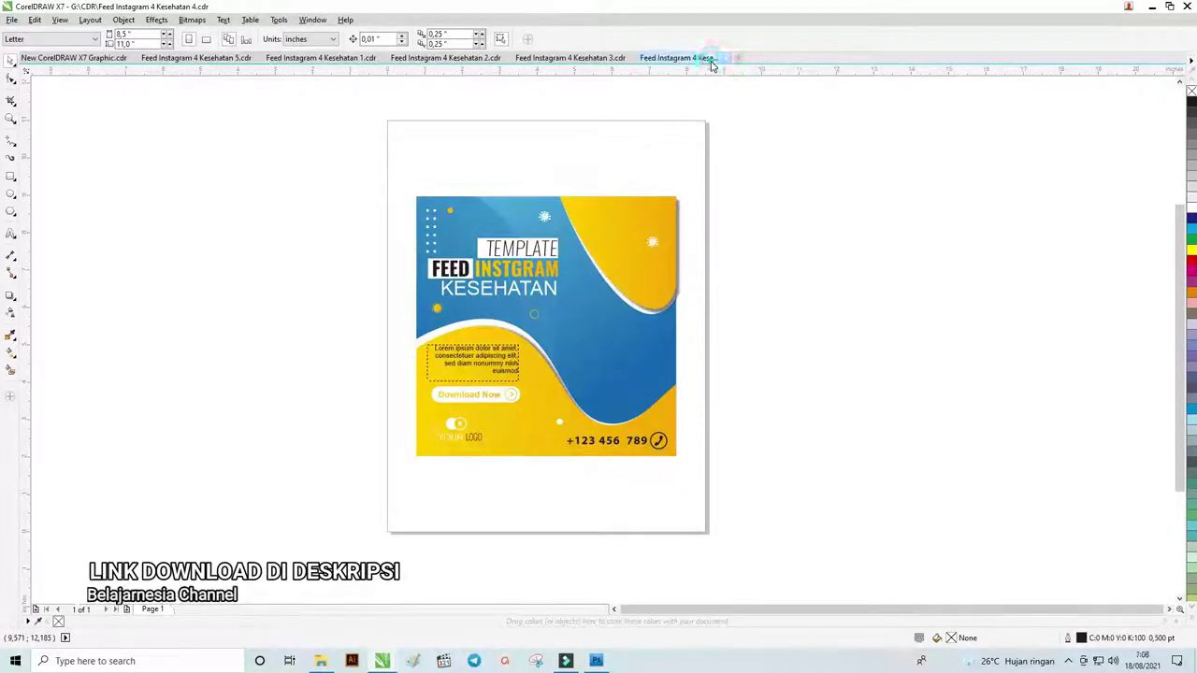
{"action": "left_click_drag", "start_coordinate": [713, 64], "coordinate": [616, 93]}
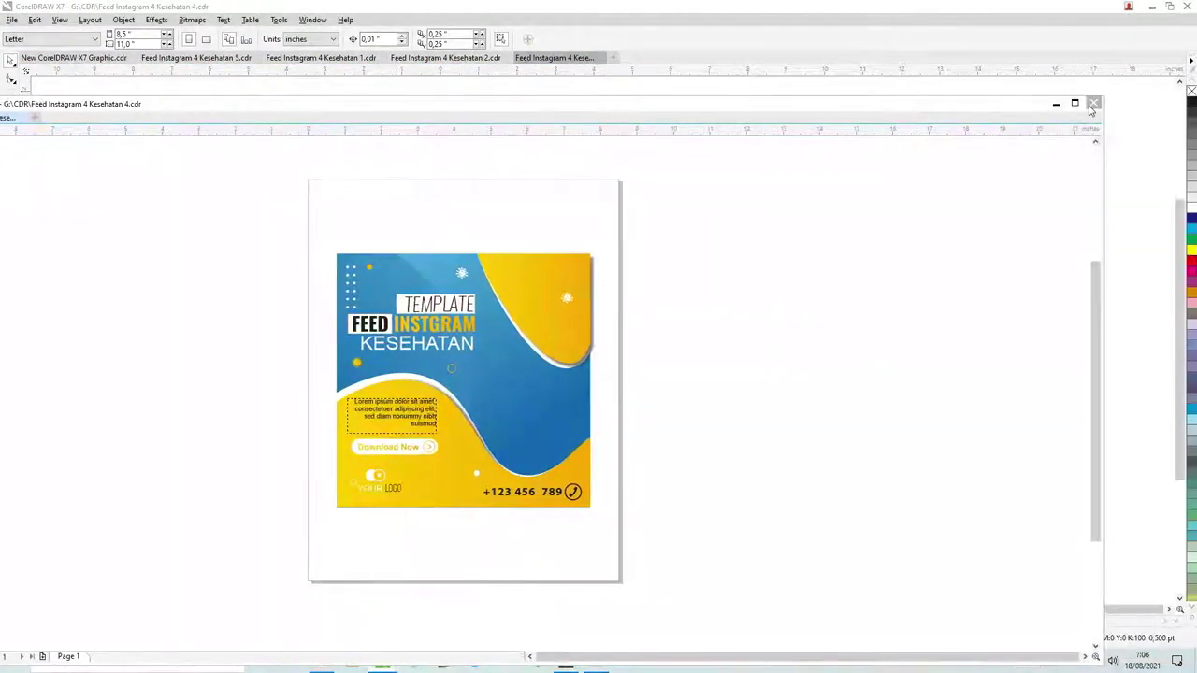
{"action": "left_click", "coordinate": [1090, 102]}
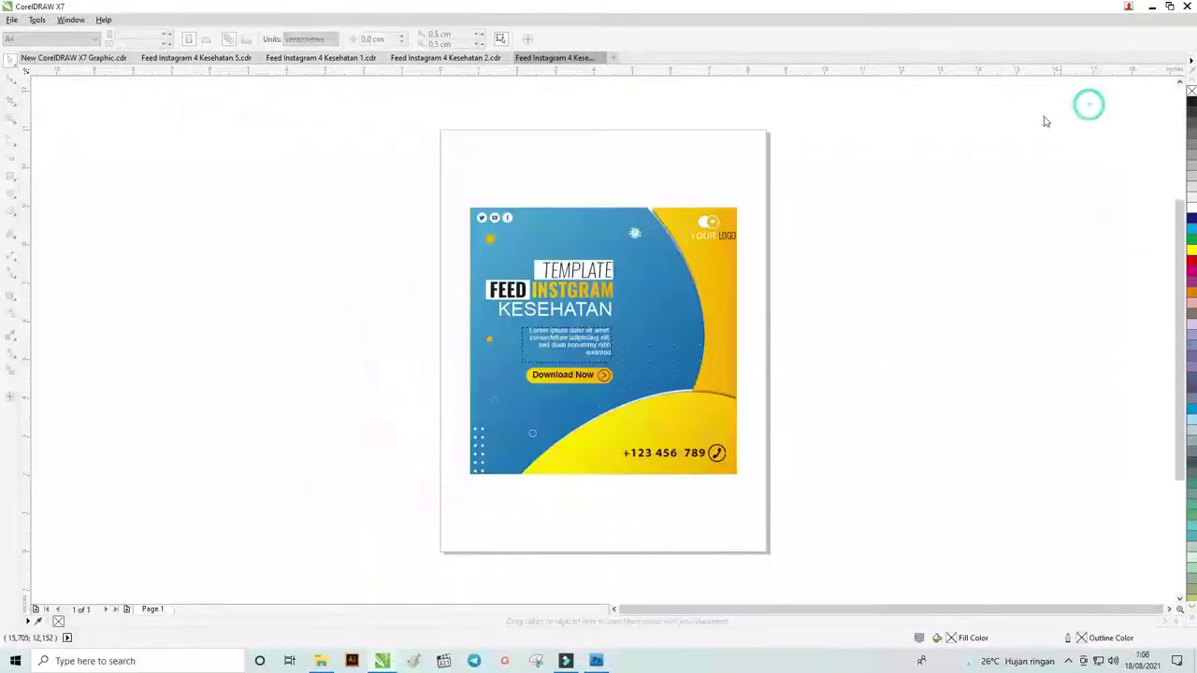
- Review the open drawings, close Kesehatan 2, and return to Kesehatan 1
{"action": "left_click", "coordinate": [471, 59]}
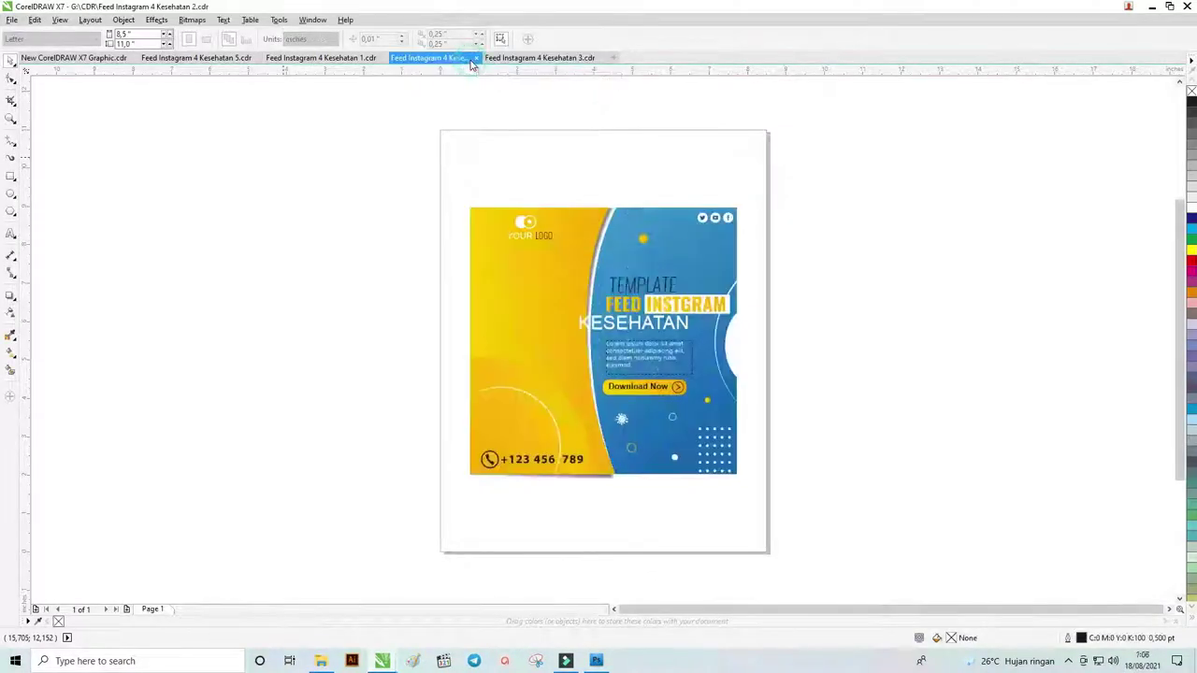
{"action": "left_click", "coordinate": [340, 60]}
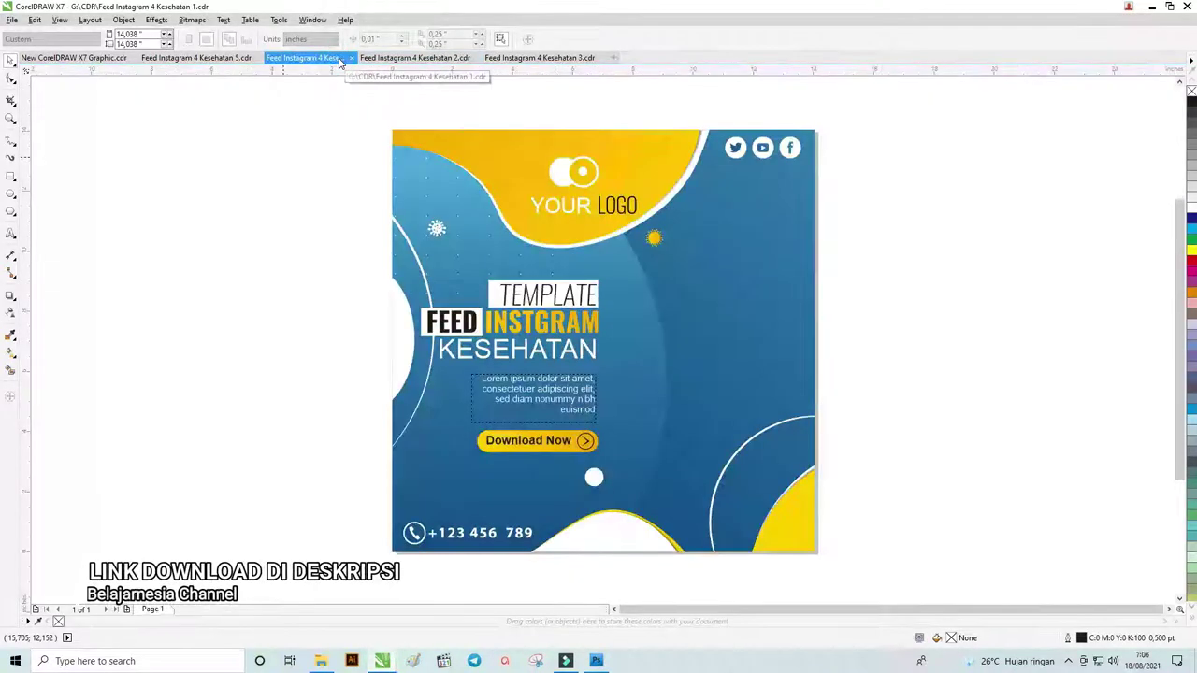
{"action": "left_click", "coordinate": [230, 60]}
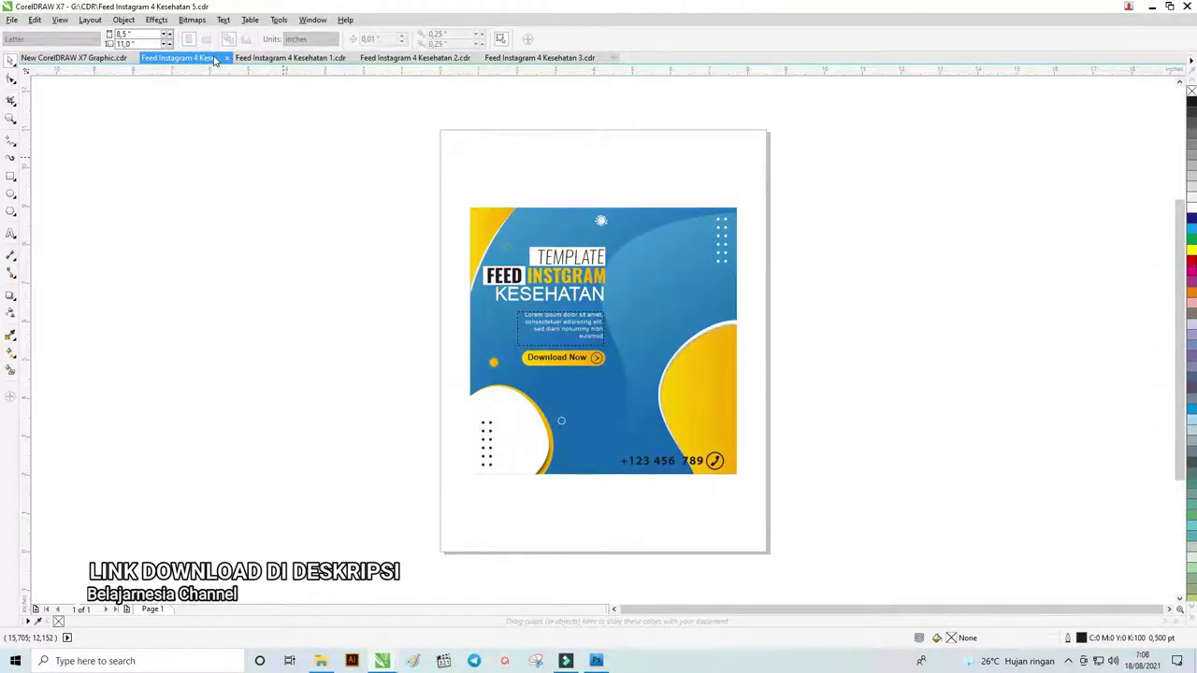
{"action": "left_click", "coordinate": [98, 58]}
{"action": "left_click", "coordinate": [150, 58]}
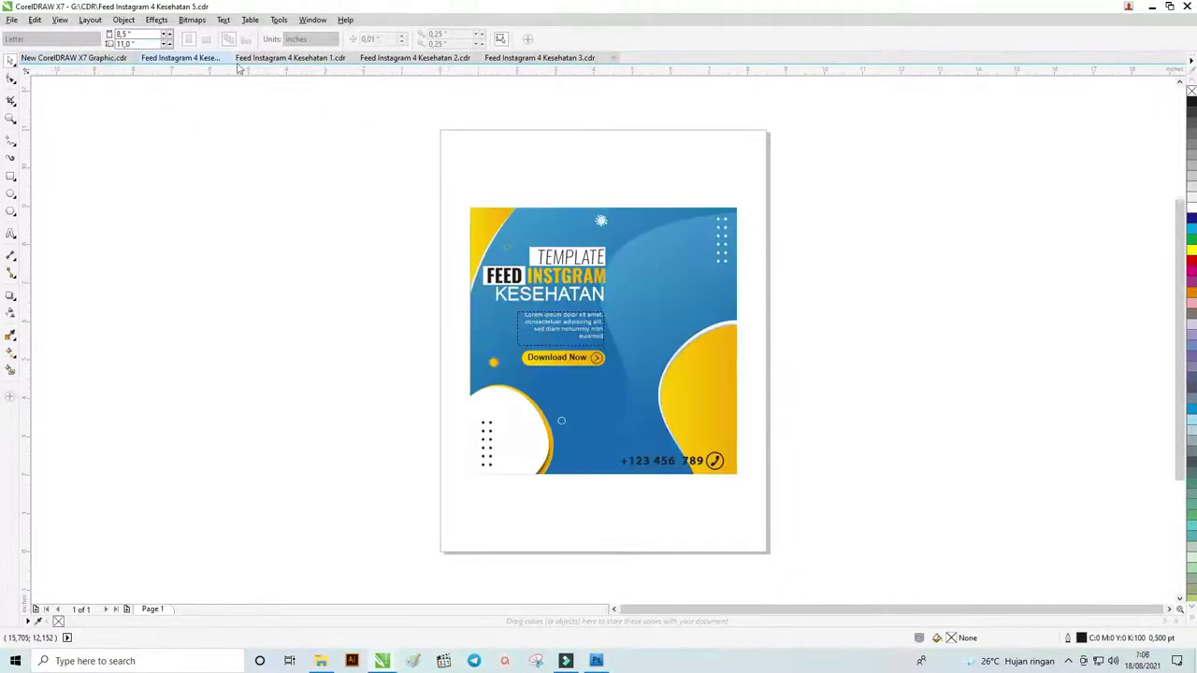
{"action": "left_click", "coordinate": [254, 58]}
{"action": "left_click", "coordinate": [384, 59]}
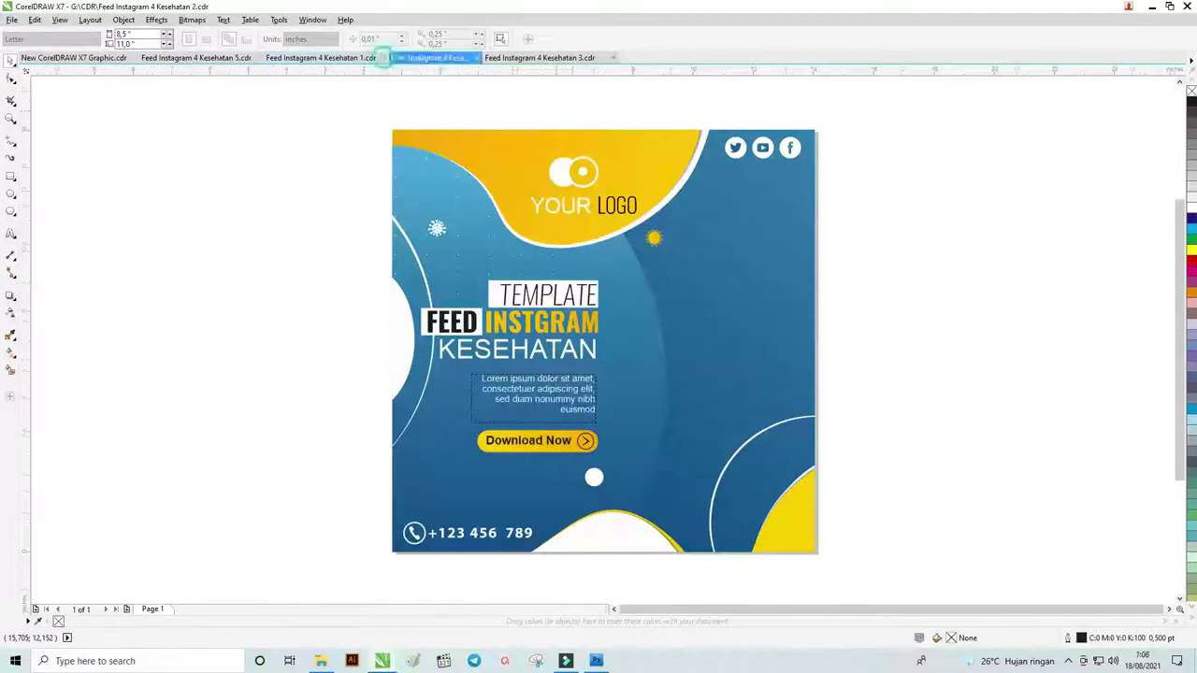
{"action": "left_click", "coordinate": [478, 58]}
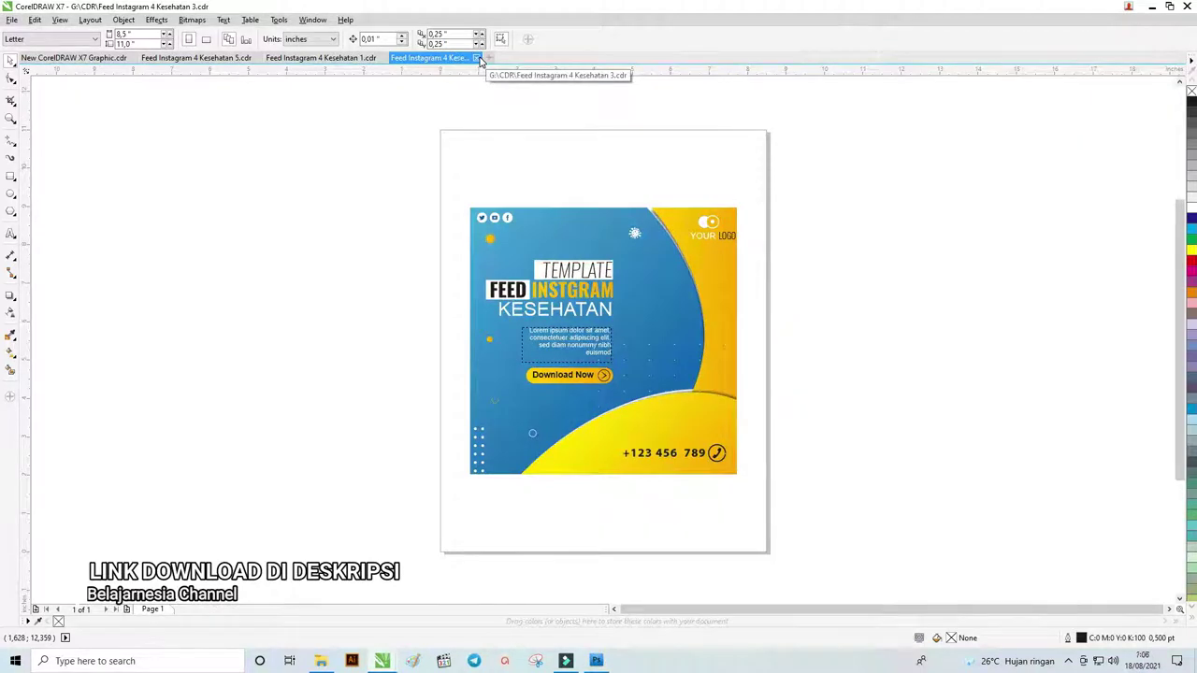
{"action": "left_click", "coordinate": [349, 58]}
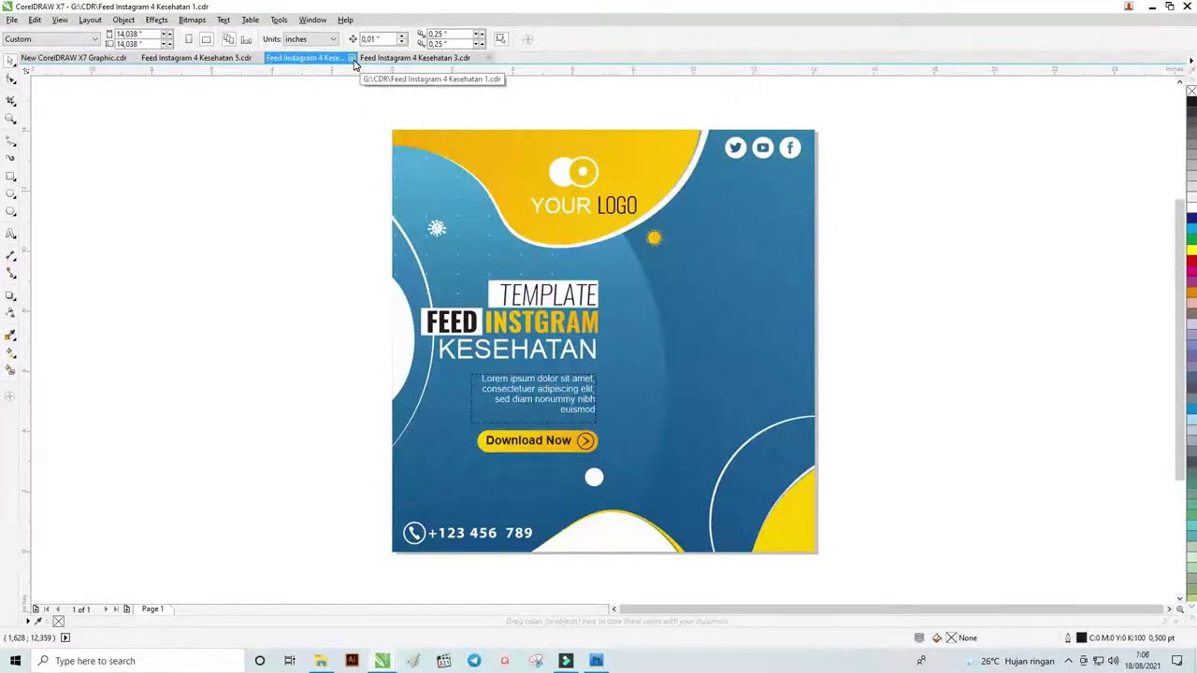
{"action": "left_click", "coordinate": [500, 137]}
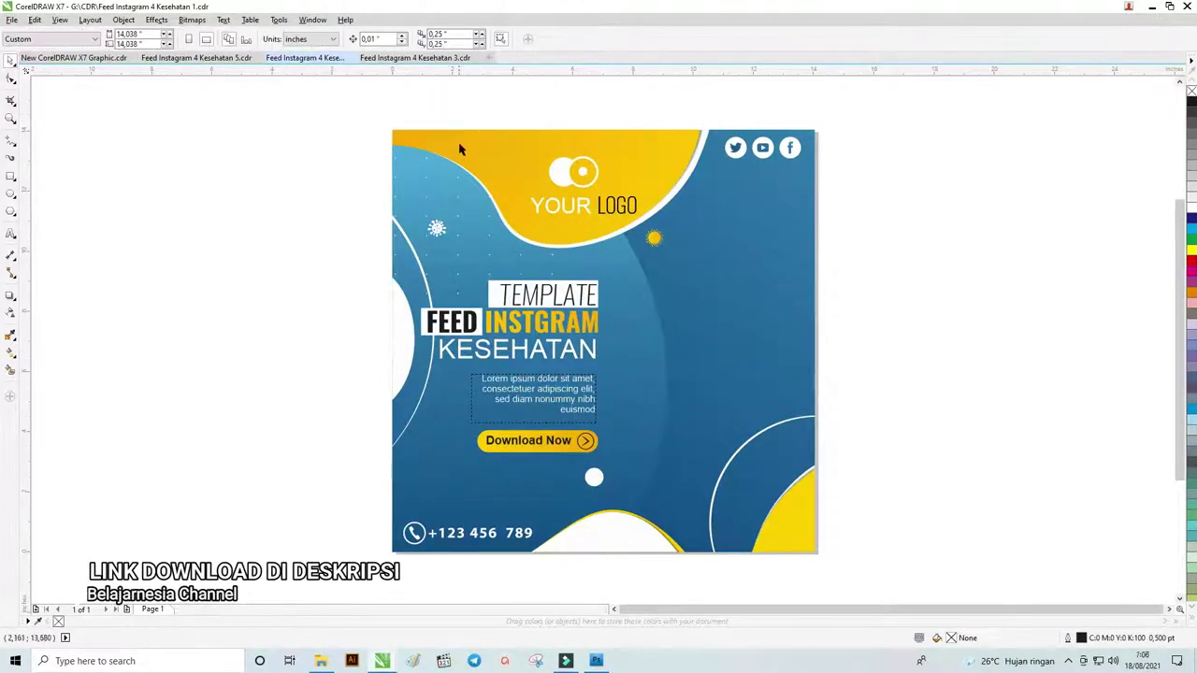
{"action": "left_click_drag", "start_coordinate": [471, 156], "coordinate": [456, 147]}
{"action": "key", "text": "ctrl+z"}
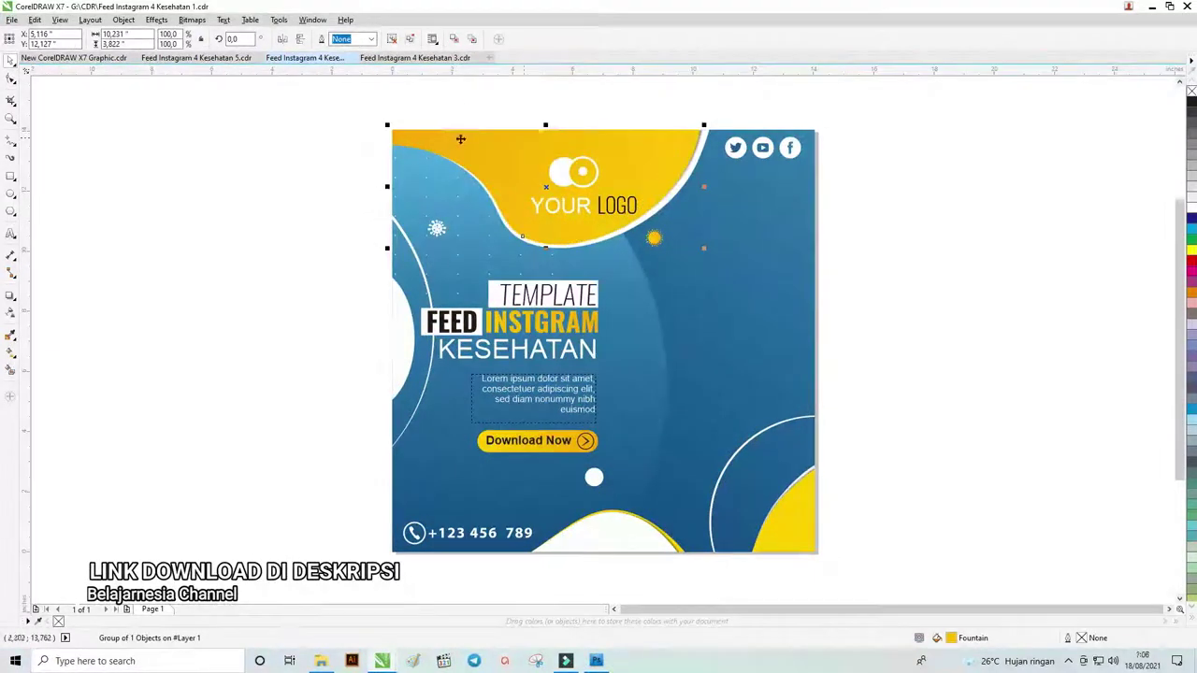
{"action": "left_click", "coordinate": [548, 122]}
{"action": "left_click", "coordinate": [512, 150]}
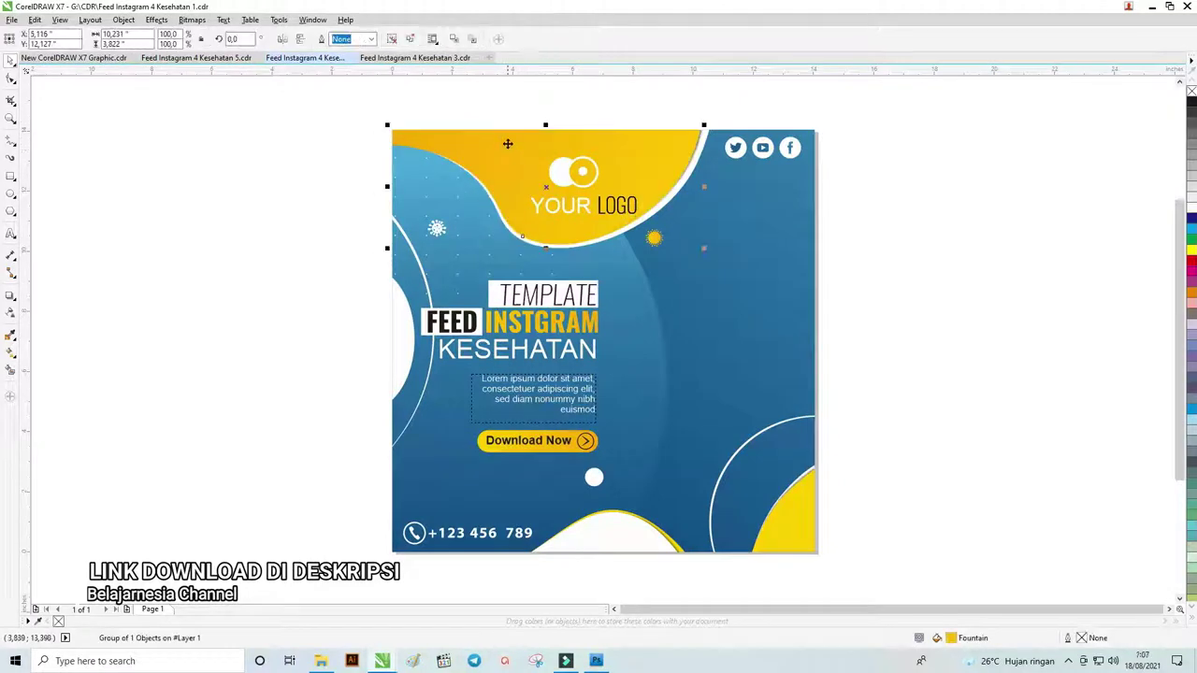
{"action": "left_click", "coordinate": [505, 120]}
{"action": "left_click", "coordinate": [506, 155]}
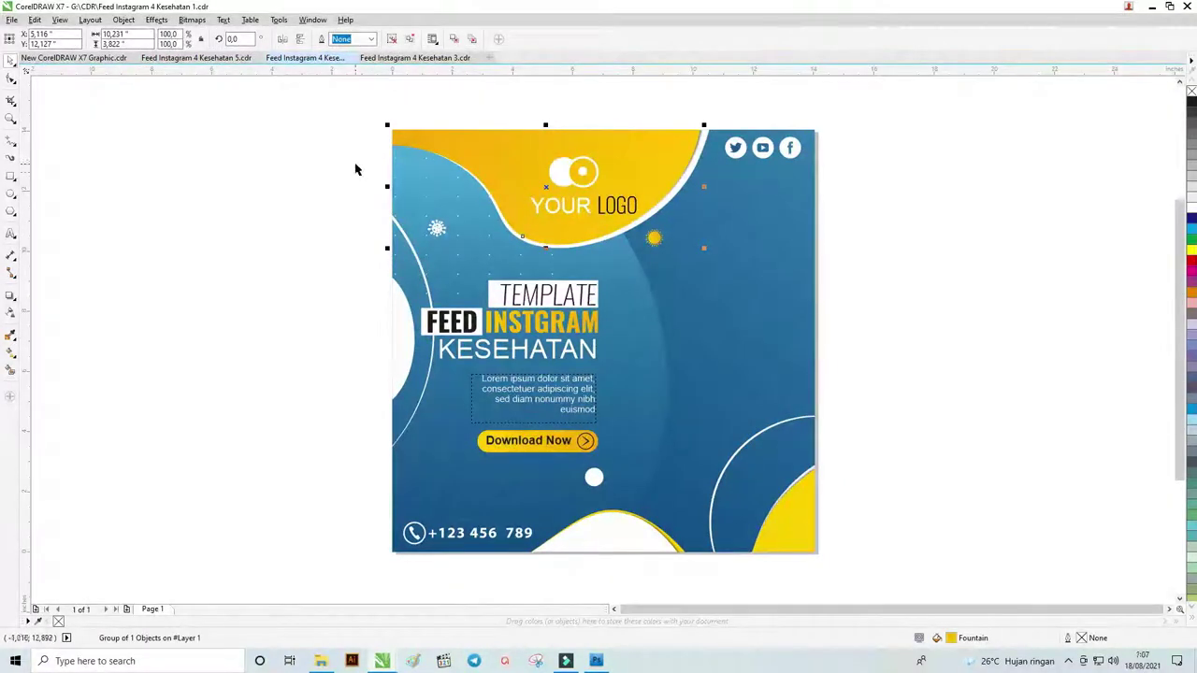
{"action": "left_click", "coordinate": [11, 80]}
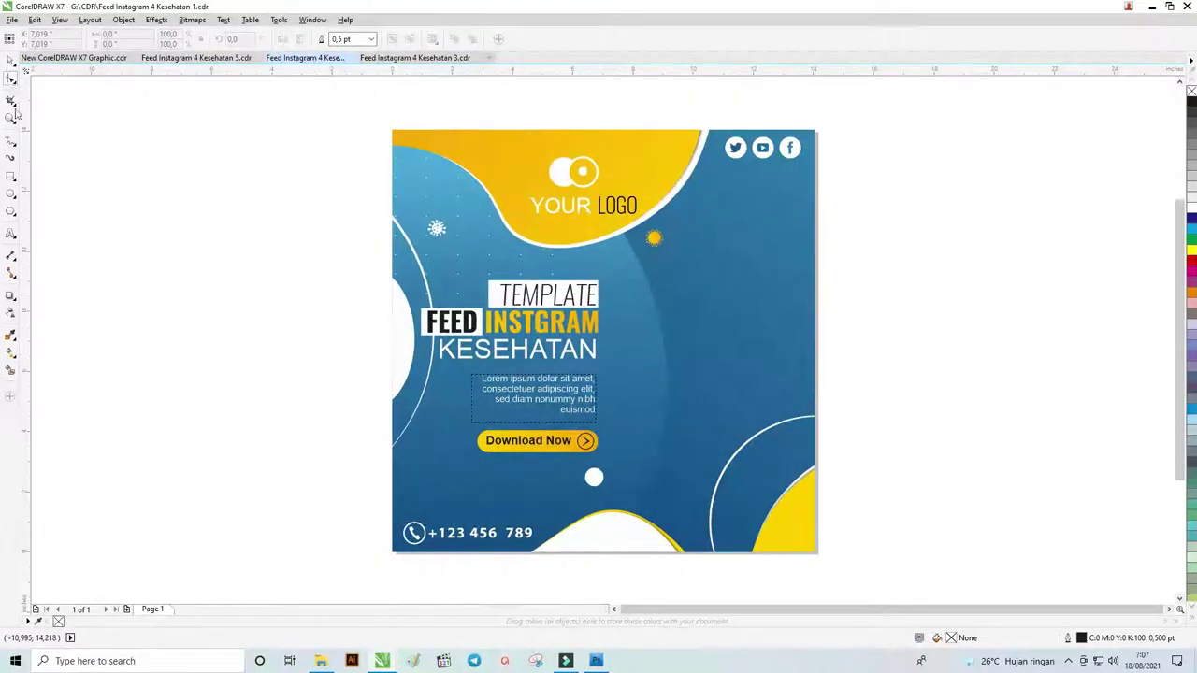
{"action": "left_click", "coordinate": [10, 60]}
{"action": "left_click_drag", "start_coordinate": [498, 164], "coordinate": [461, 164]}
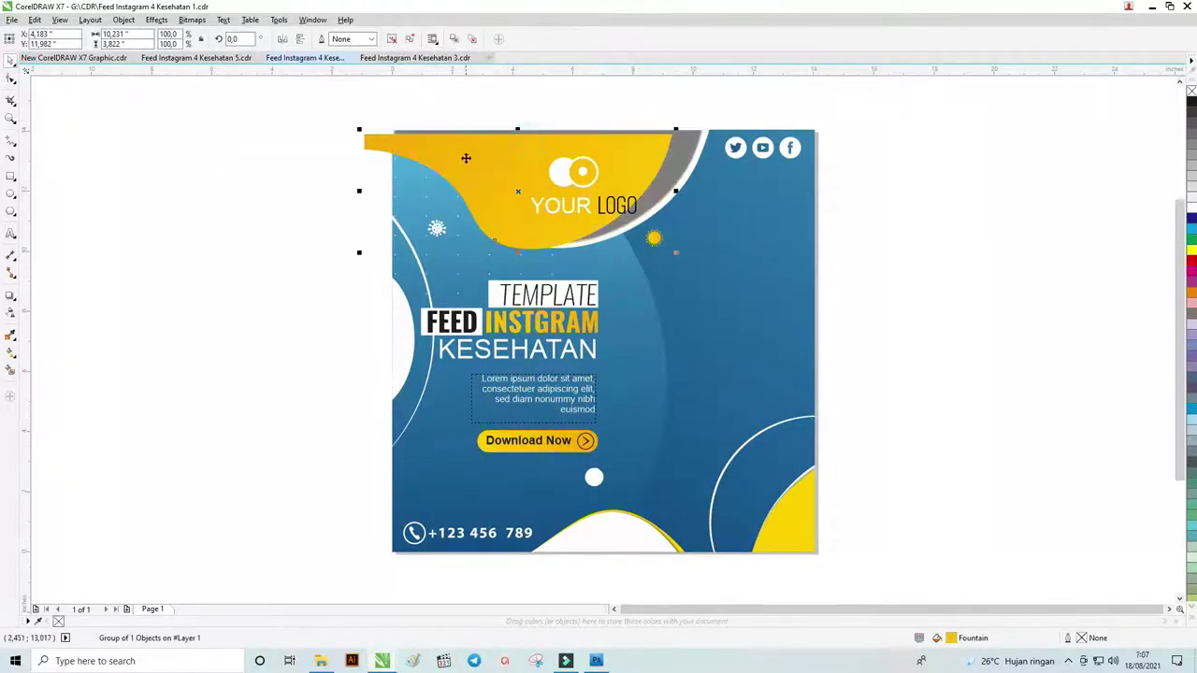
{"action": "right_click", "coordinate": [461, 163]}
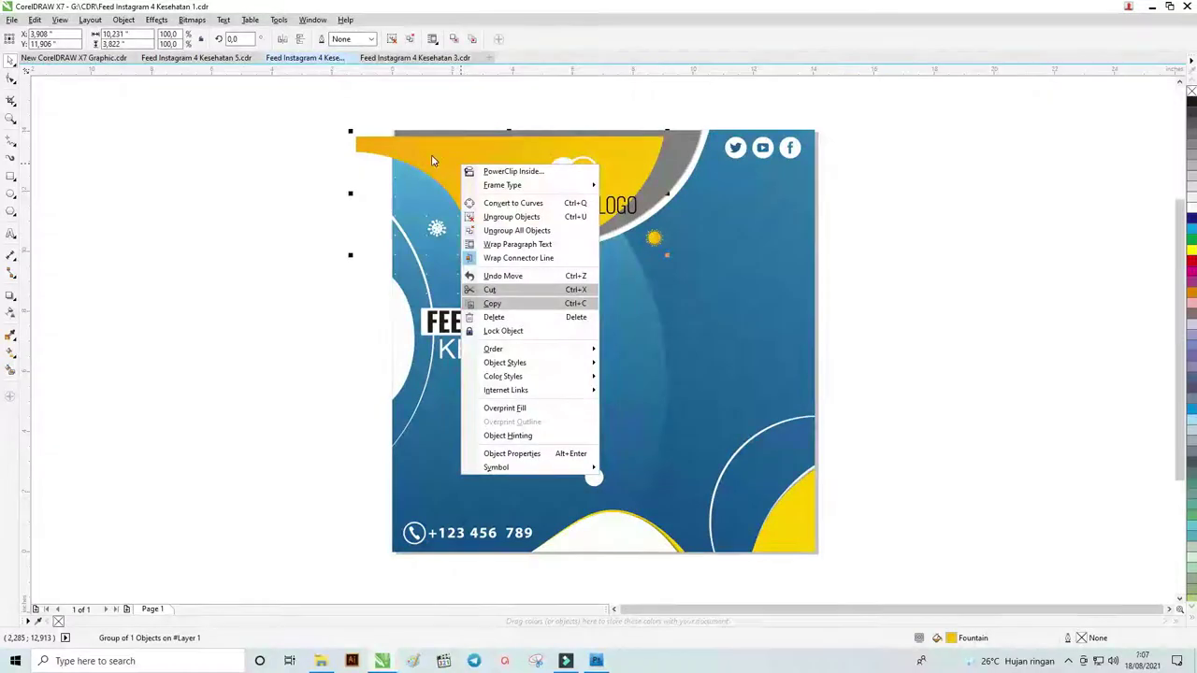
{"action": "left_click", "coordinate": [1023, 193]}
{"action": "key", "text": "ctrl+z"}
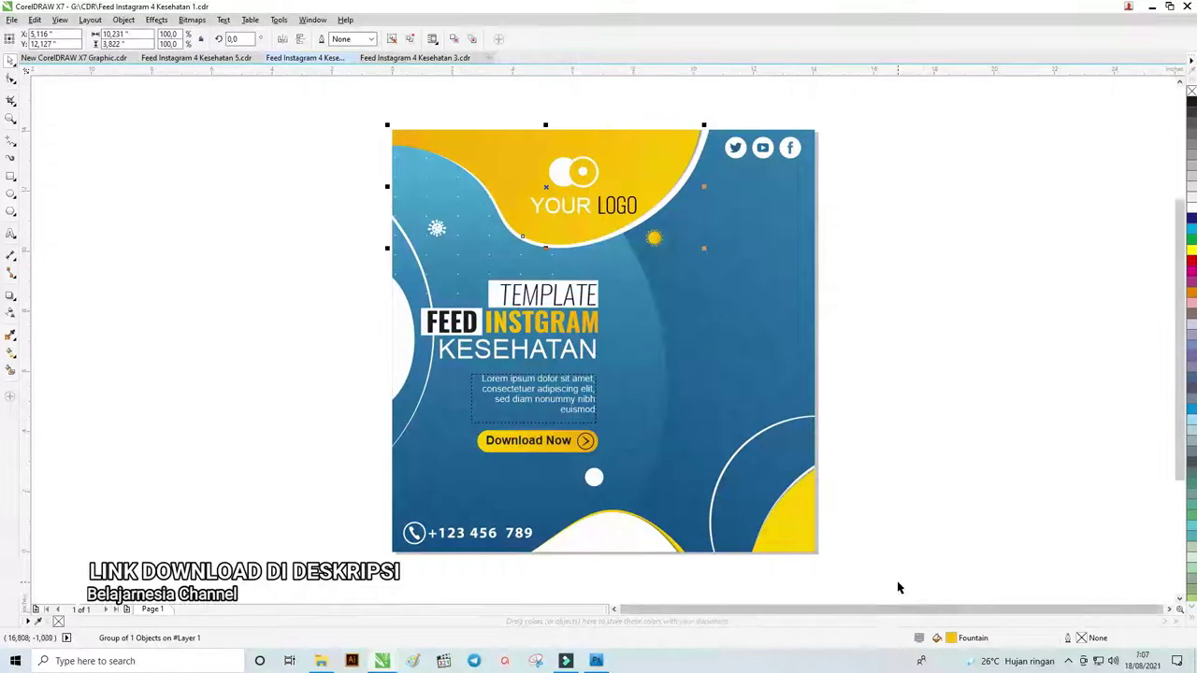
{"action": "double_click", "coordinate": [955, 642]}
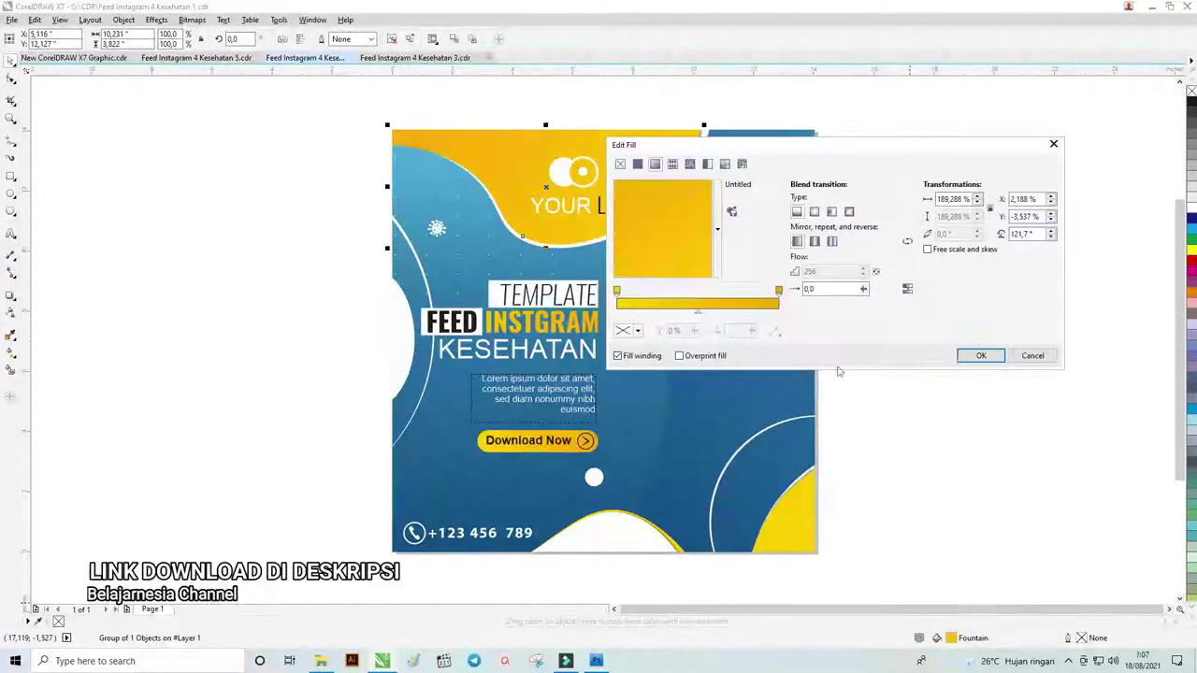
{"action": "left_click_drag", "start_coordinate": [751, 152], "coordinate": [950, 98]}
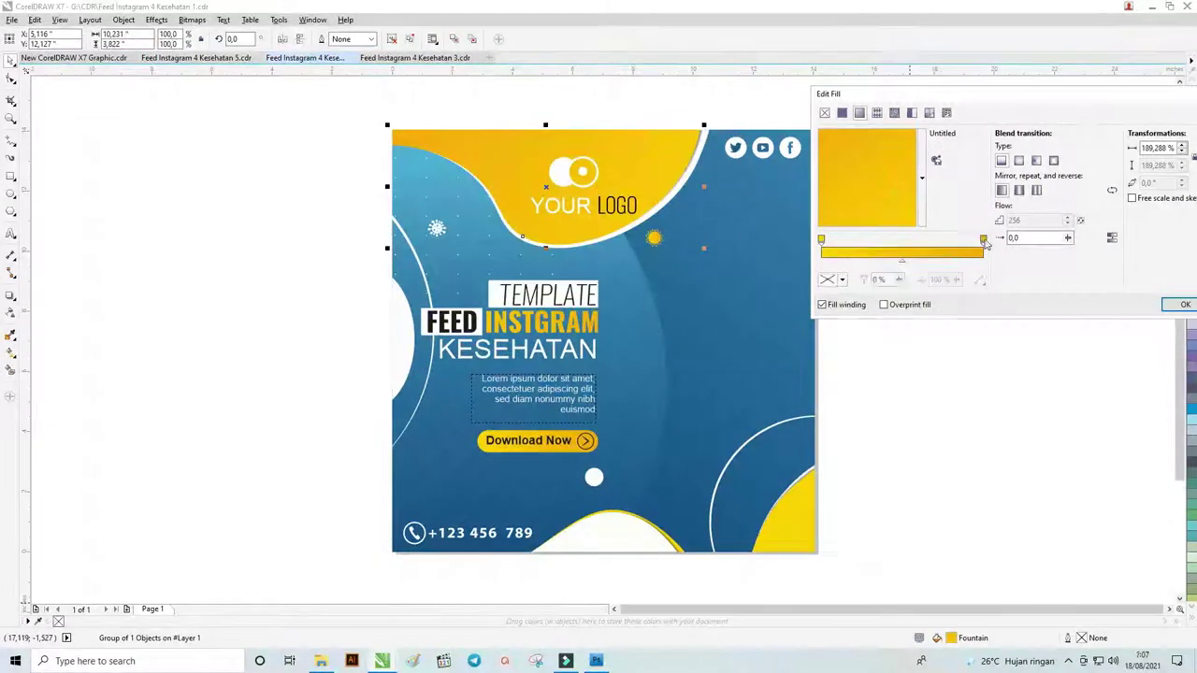
{"action": "left_click", "coordinate": [983, 242]}
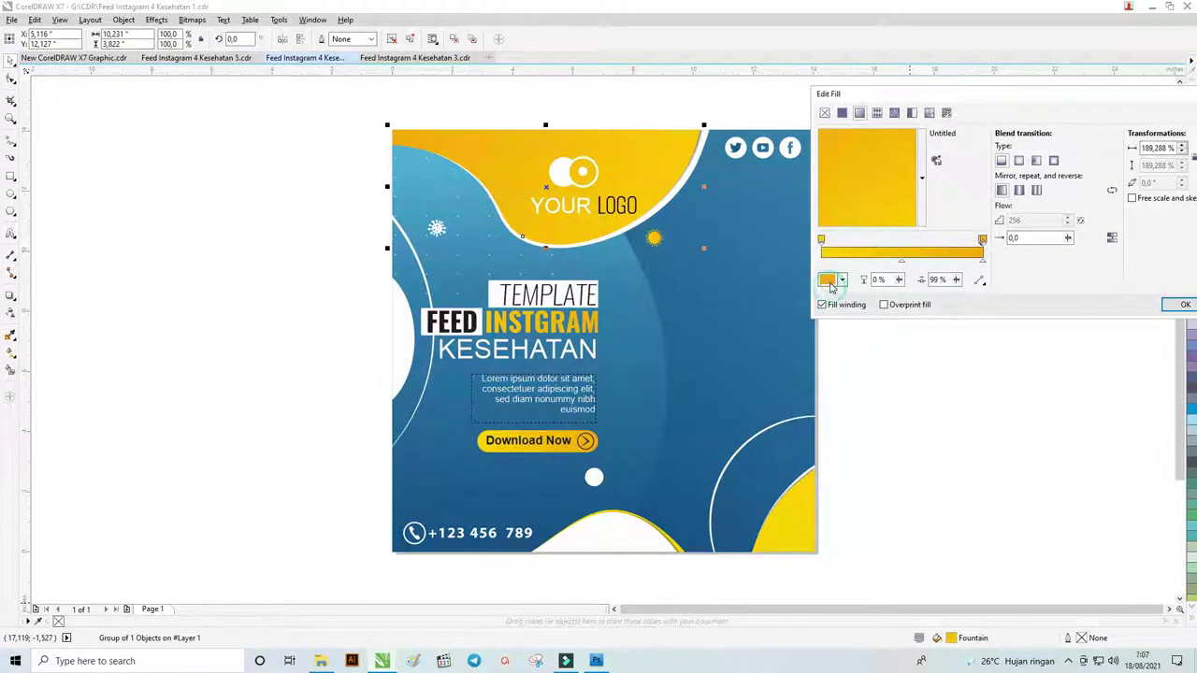
{"action": "left_click", "coordinate": [829, 282]}
{"action": "left_click", "coordinate": [894, 356]}
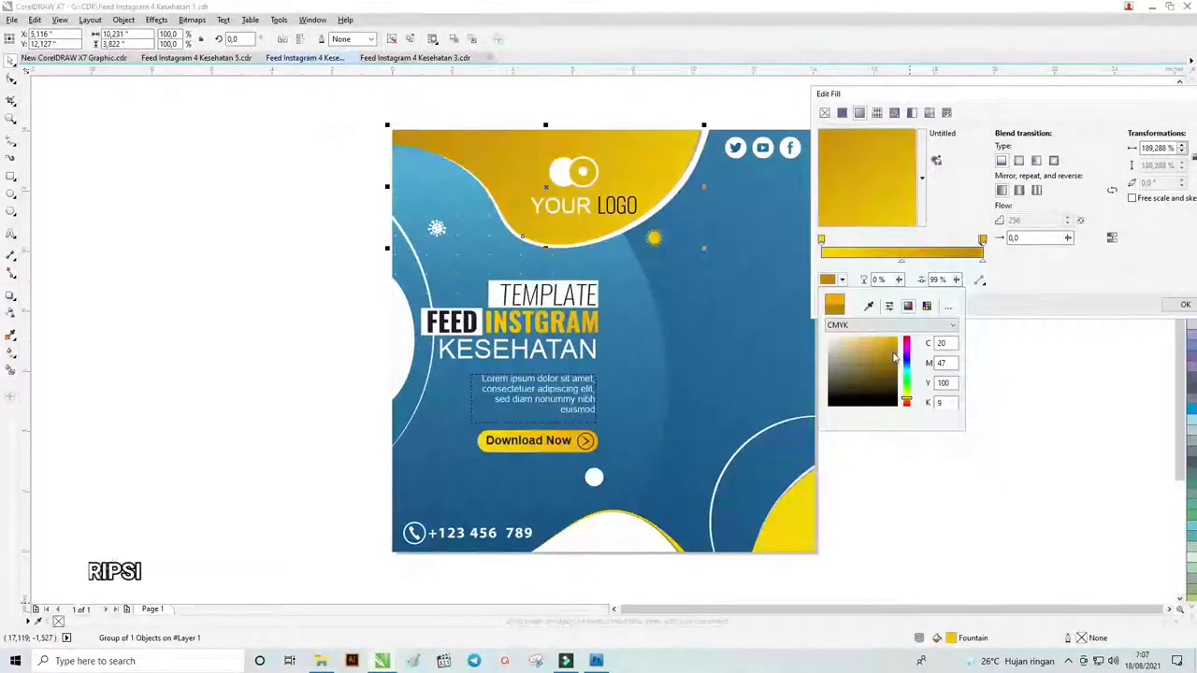
{"action": "left_click", "coordinate": [873, 351]}
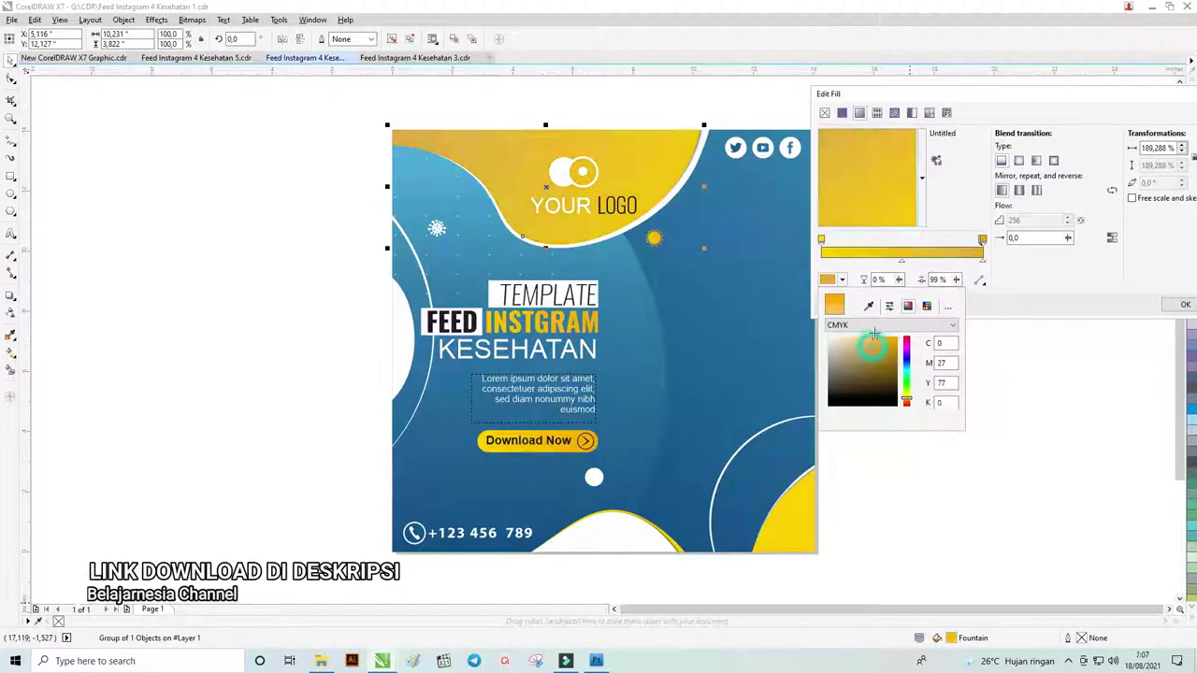
{"action": "left_click", "coordinate": [863, 337]}
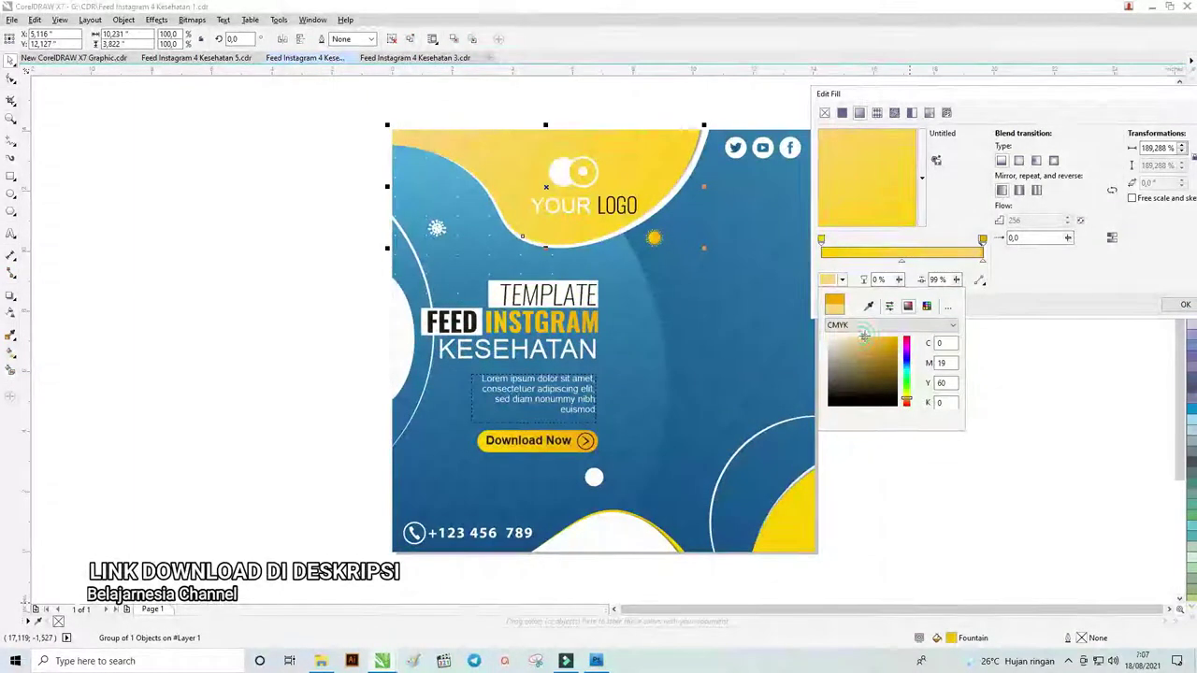
{"action": "left_click", "coordinate": [885, 334]}
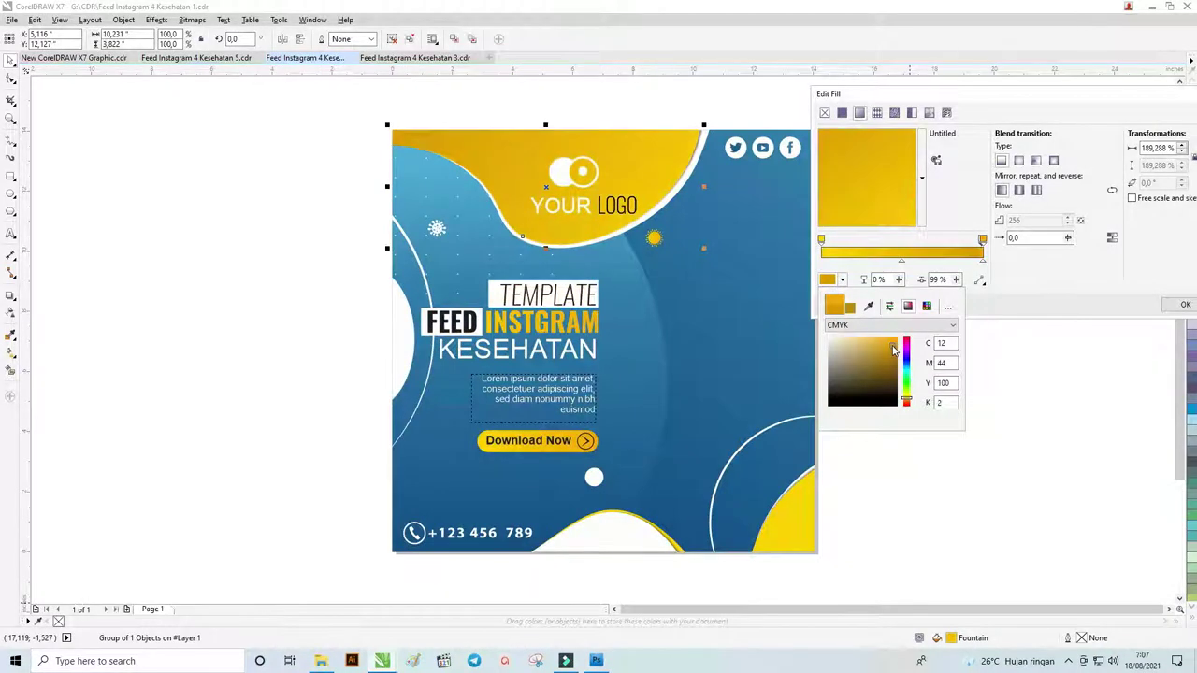
{"action": "left_click", "coordinate": [1038, 95]}
{"action": "left_click_drag", "start_coordinate": [994, 94], "coordinate": [852, 93]}
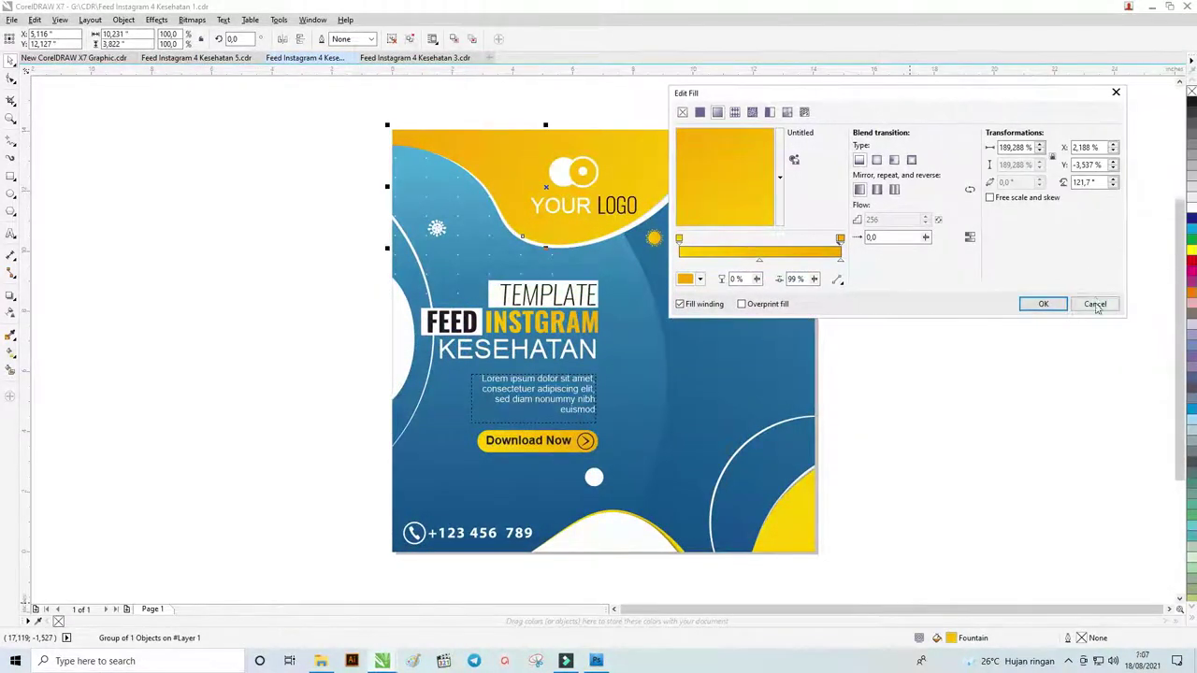
{"action": "left_click", "coordinate": [1095, 305]}
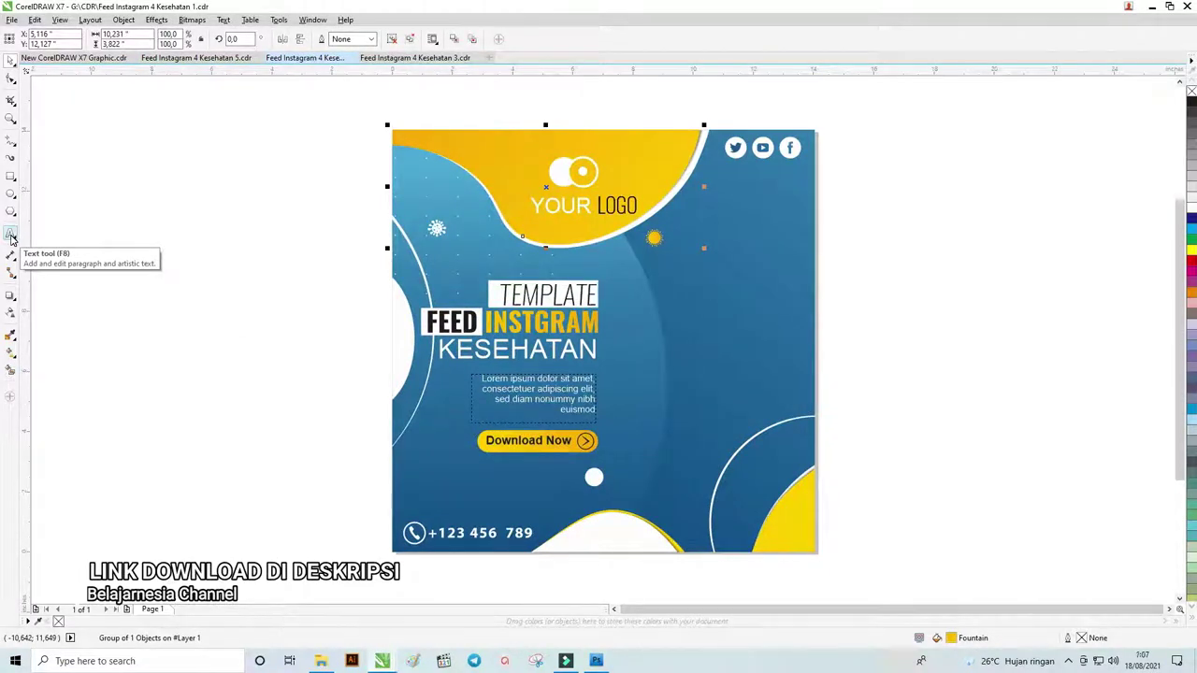
- Inspect the logo, TEMPLATE, KESEHATAN and Lorem ipsum texts with the Text tool
{"action": "left_click", "coordinate": [11, 234]}
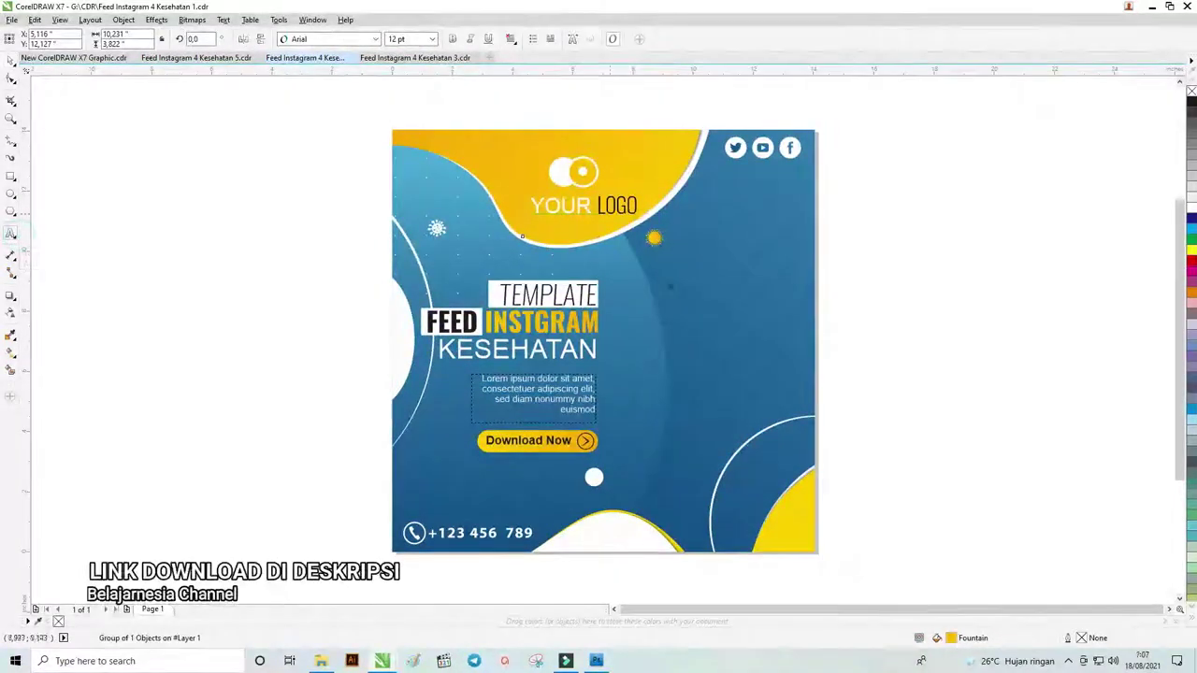
{"action": "left_click_drag", "start_coordinate": [591, 207], "coordinate": [512, 193]}
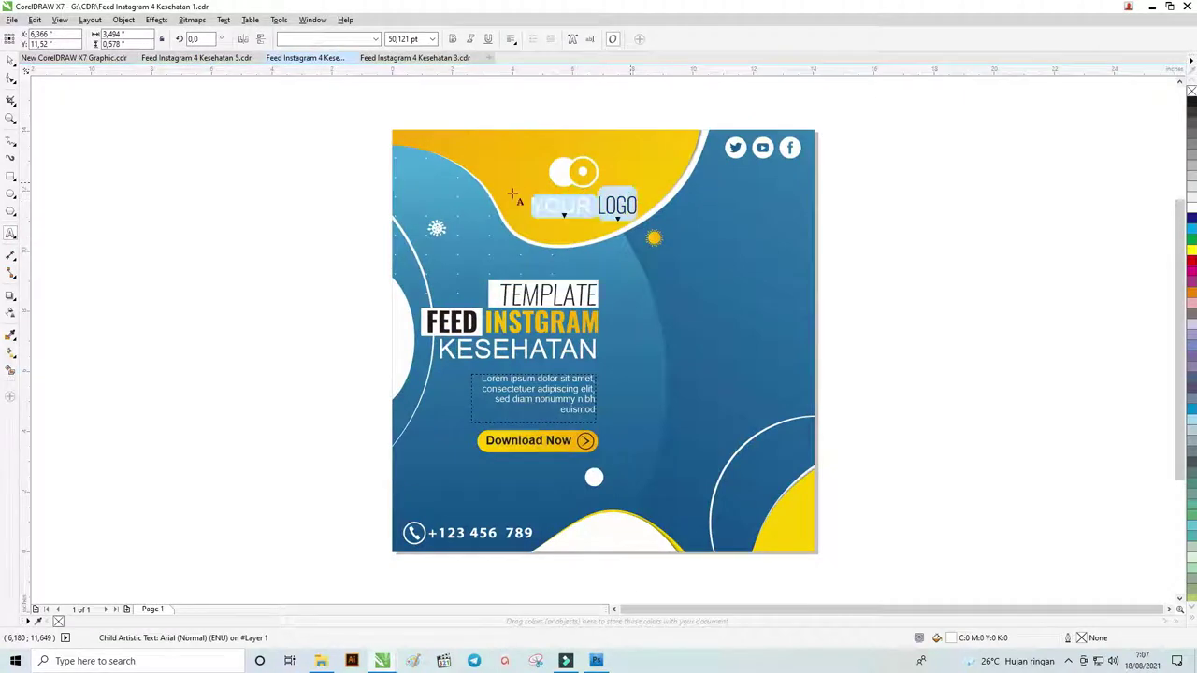
{"action": "left_click", "coordinate": [528, 295]}
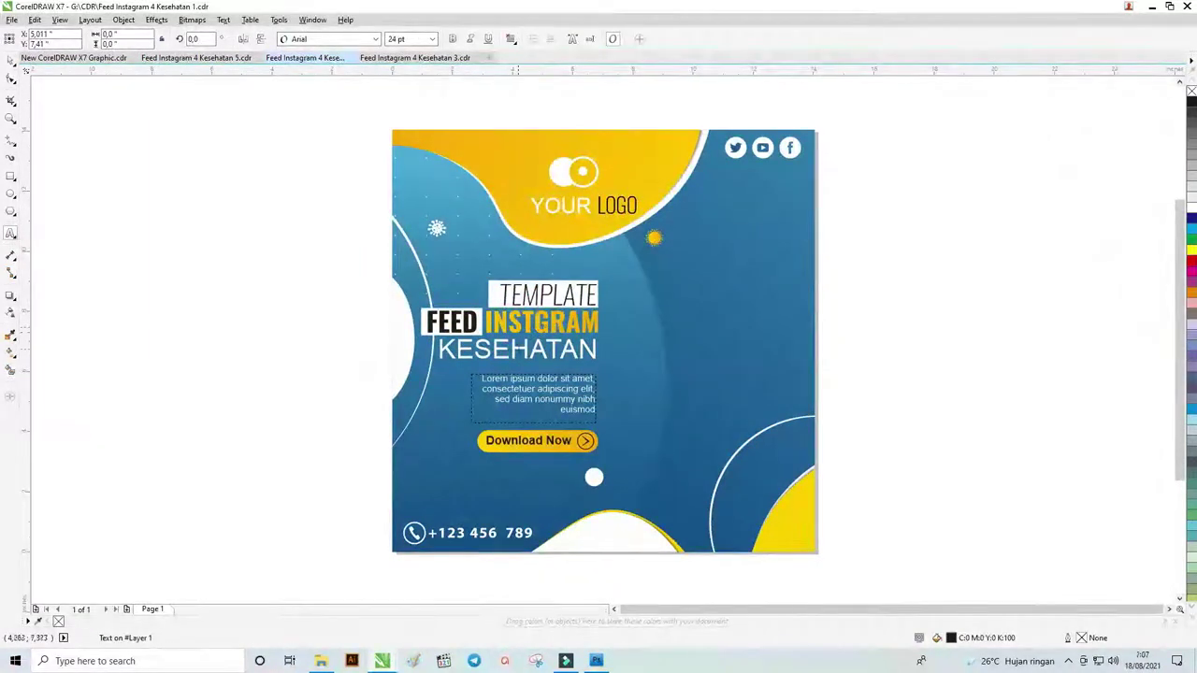
{"action": "left_click", "coordinate": [518, 352]}
{"action": "left_click", "coordinate": [541, 383]}
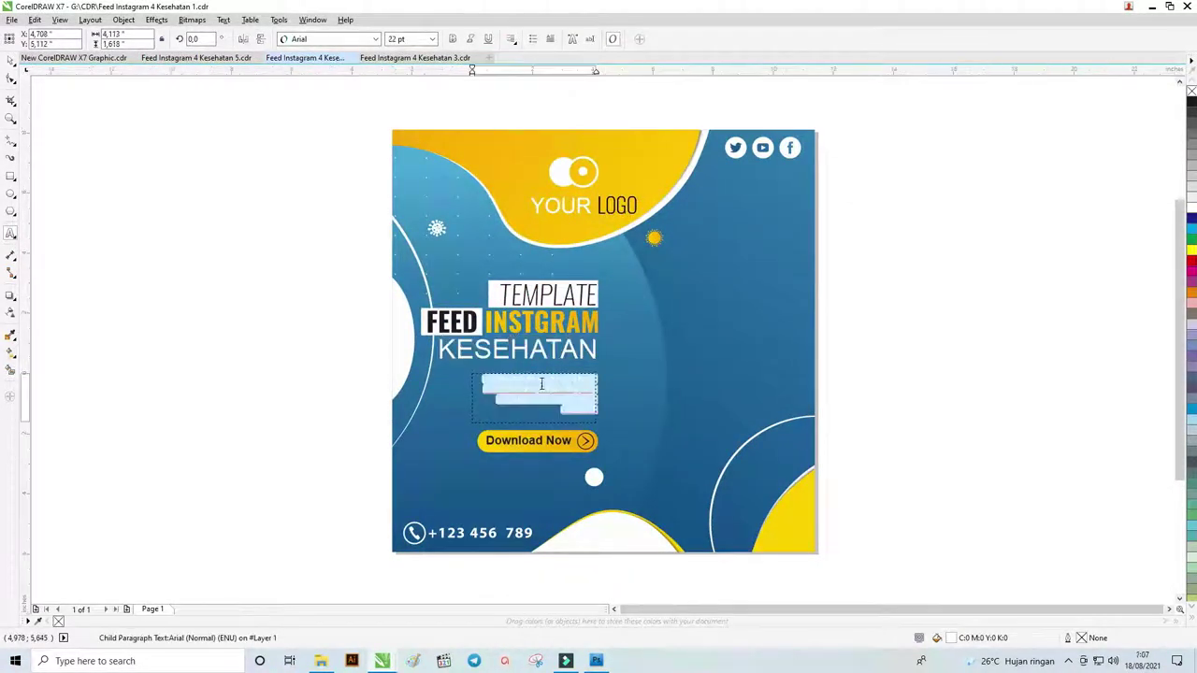
{"action": "left_click", "coordinate": [5, 79]}
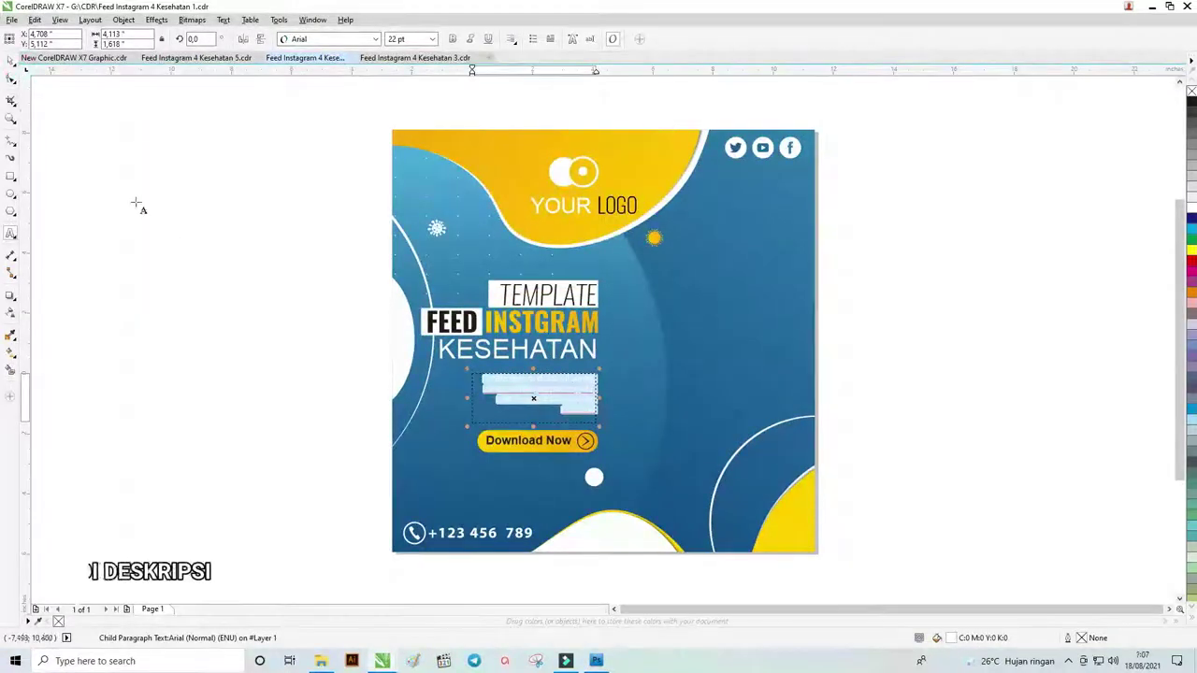
{"action": "left_click", "coordinate": [167, 236]}
- Ungroup the group of logo, titles and button into separate objects
{"action": "left_click", "coordinate": [518, 324]}
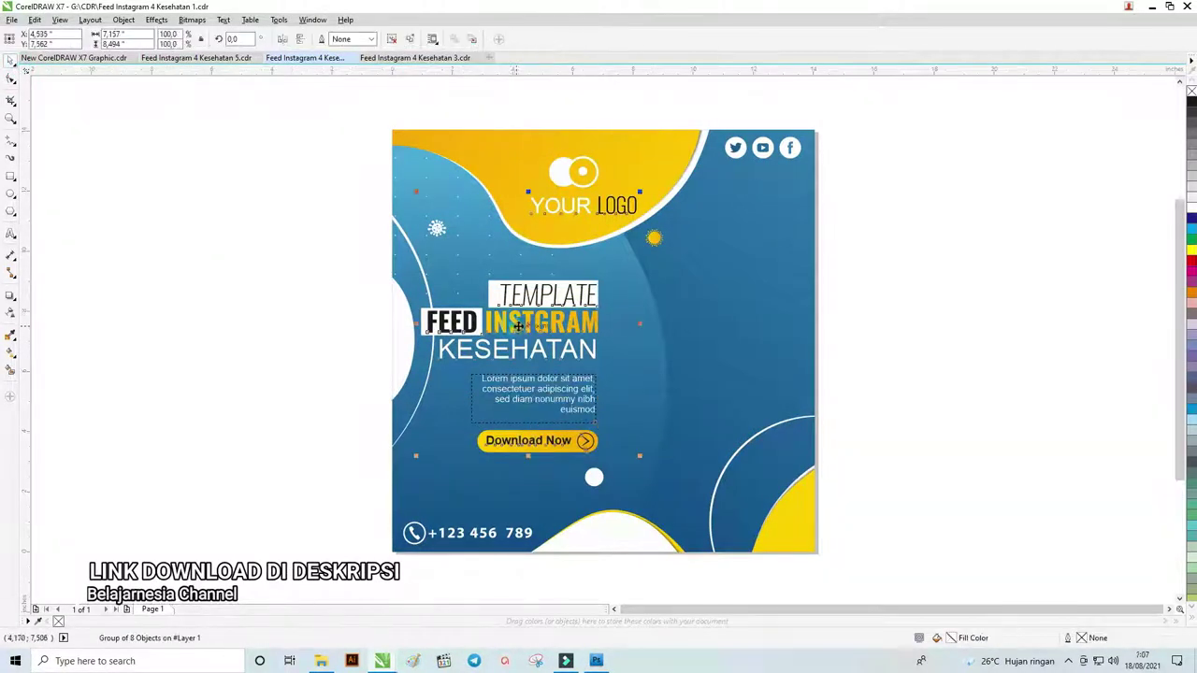
{"action": "right_click", "coordinate": [517, 324]}
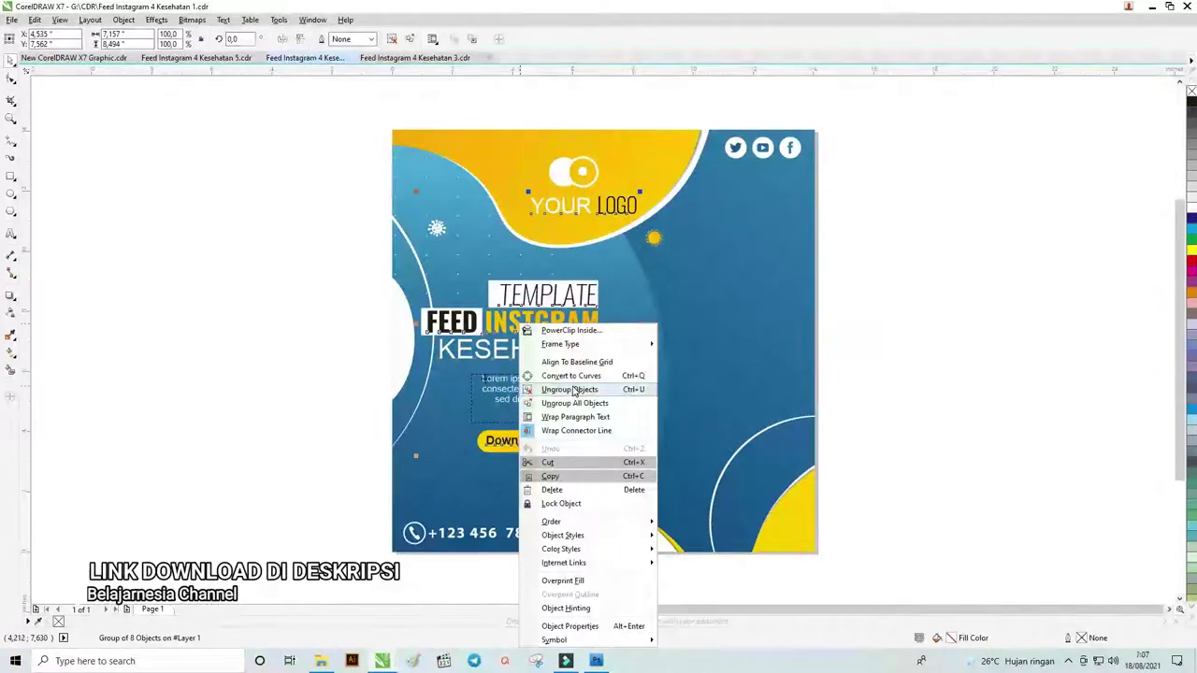
{"action": "left_click", "coordinate": [548, 390]}
{"action": "left_click", "coordinate": [514, 327]}
{"action": "key", "text": "ctrl+a"}
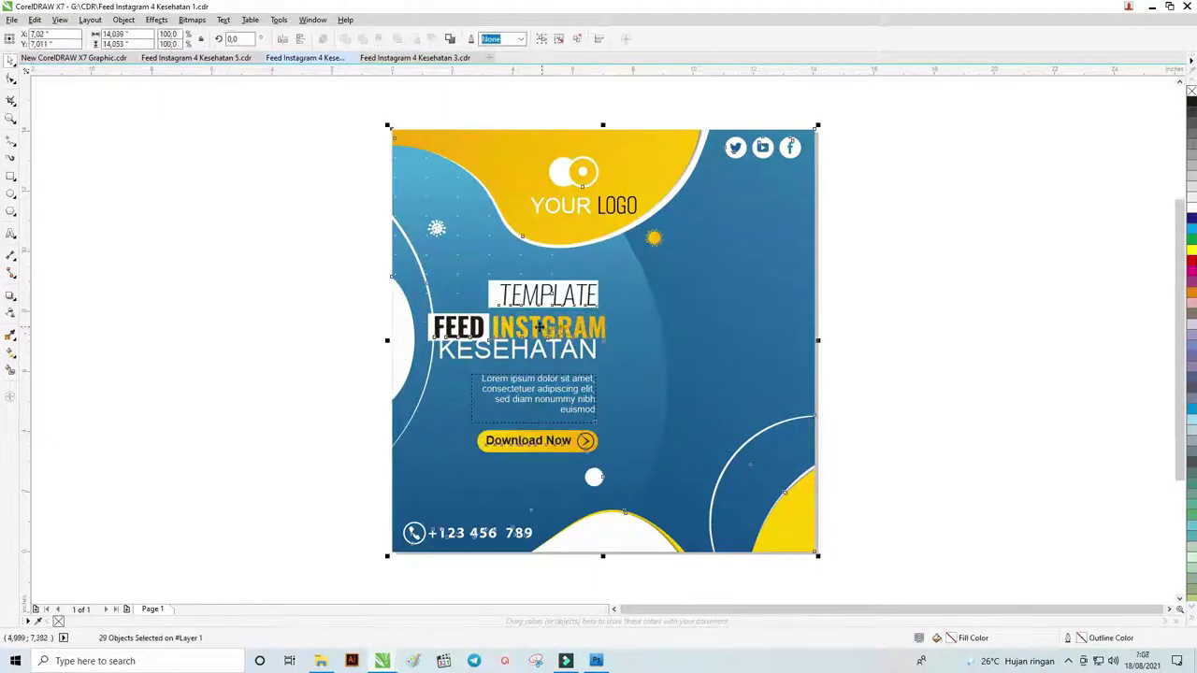
{"action": "left_click", "coordinate": [539, 325]}
{"action": "scroll", "coordinate": [539, 324], "scroll_direction": "up", "scroll_amount": 2}
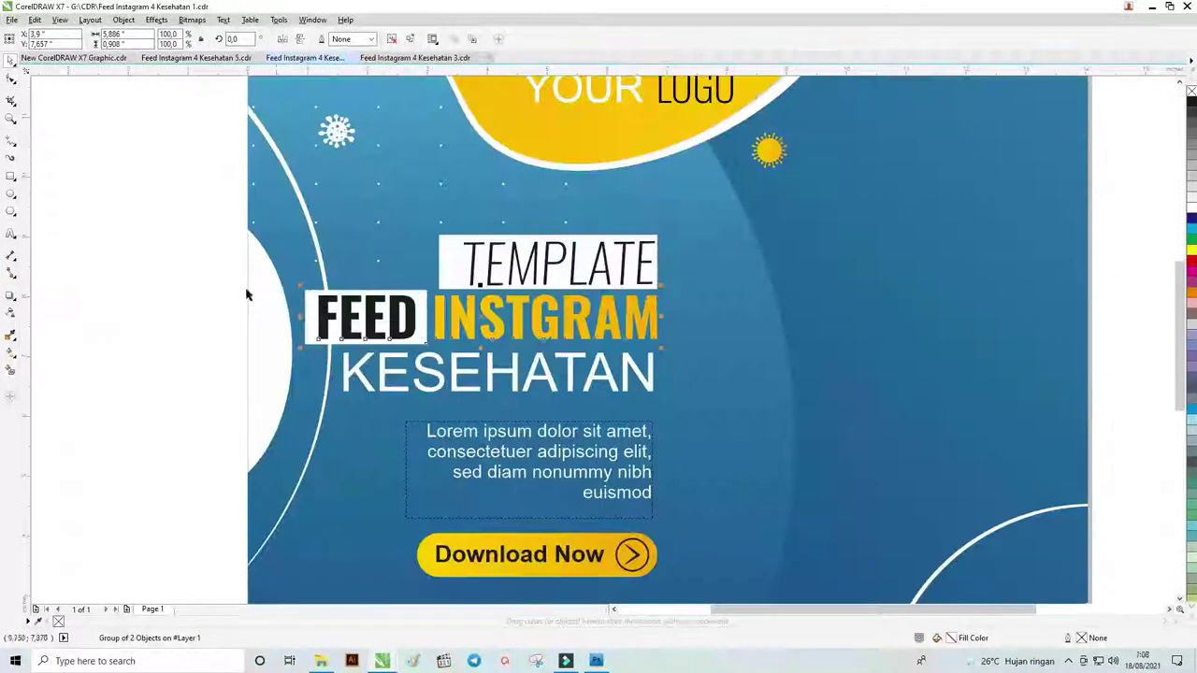
{"action": "right_click", "coordinate": [456, 318]}
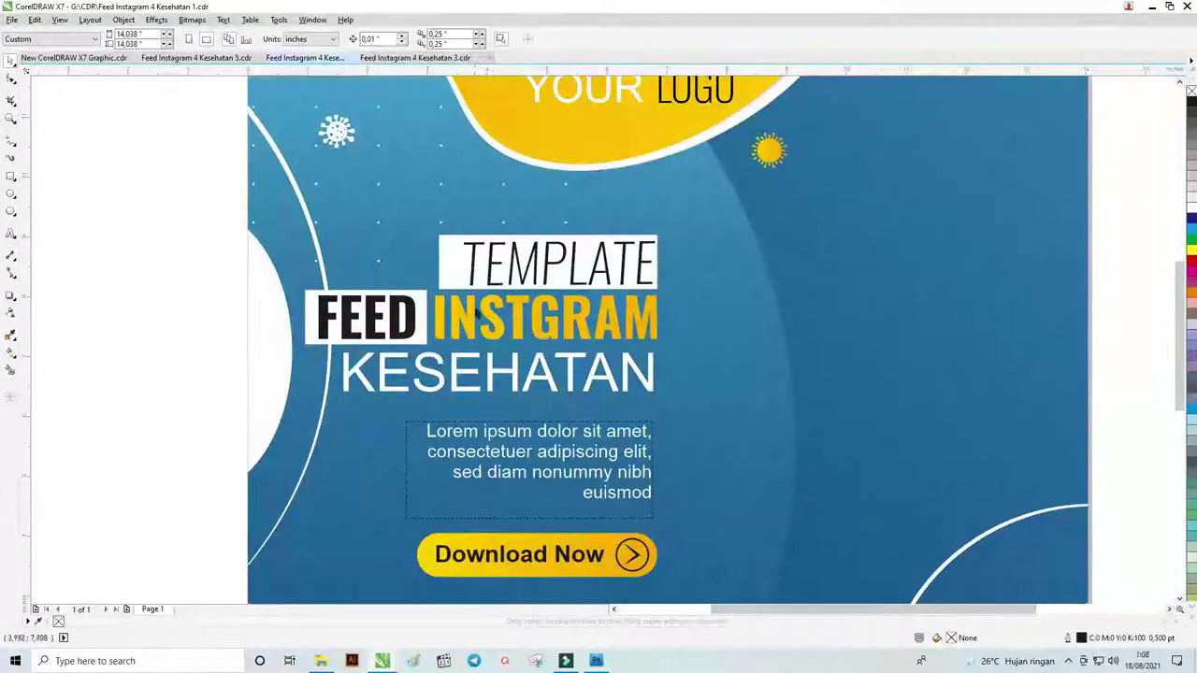
{"action": "left_click", "coordinate": [472, 311]}
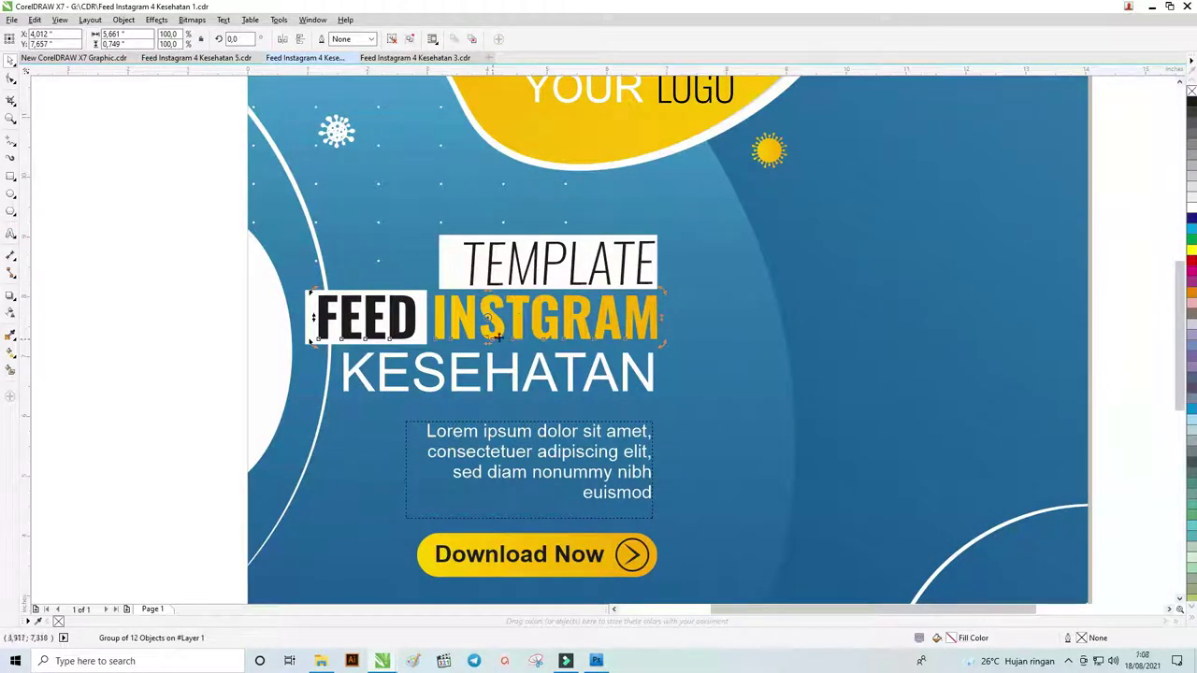
- Try moving the FEED INSTGRAM line lower, then undo to keep the layout
{"action": "left_click_drag", "start_coordinate": [516, 309], "coordinate": [521, 340]}
{"action": "key", "text": "ctrl+z"}
{"action": "scroll", "coordinate": [528, 298], "scroll_direction": "right", "scroll_amount": 1}
{"action": "scroll", "coordinate": [528, 298], "scroll_direction": "down", "scroll_amount": 2}
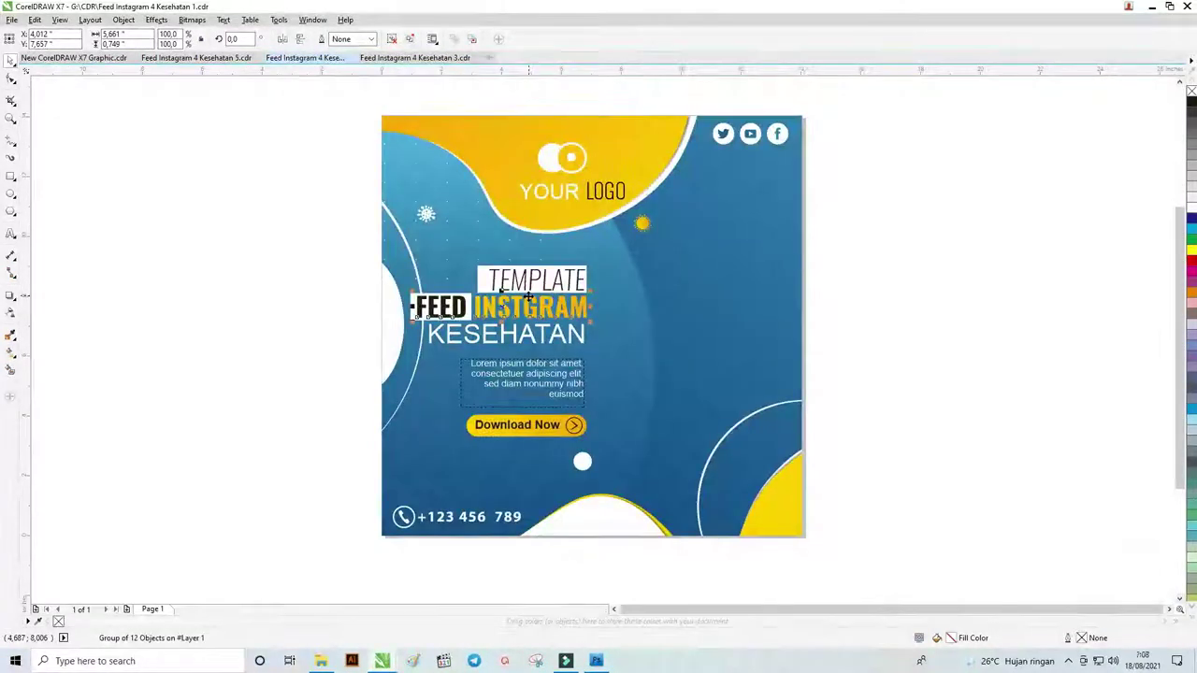
{"action": "left_click", "coordinate": [776, 138]}
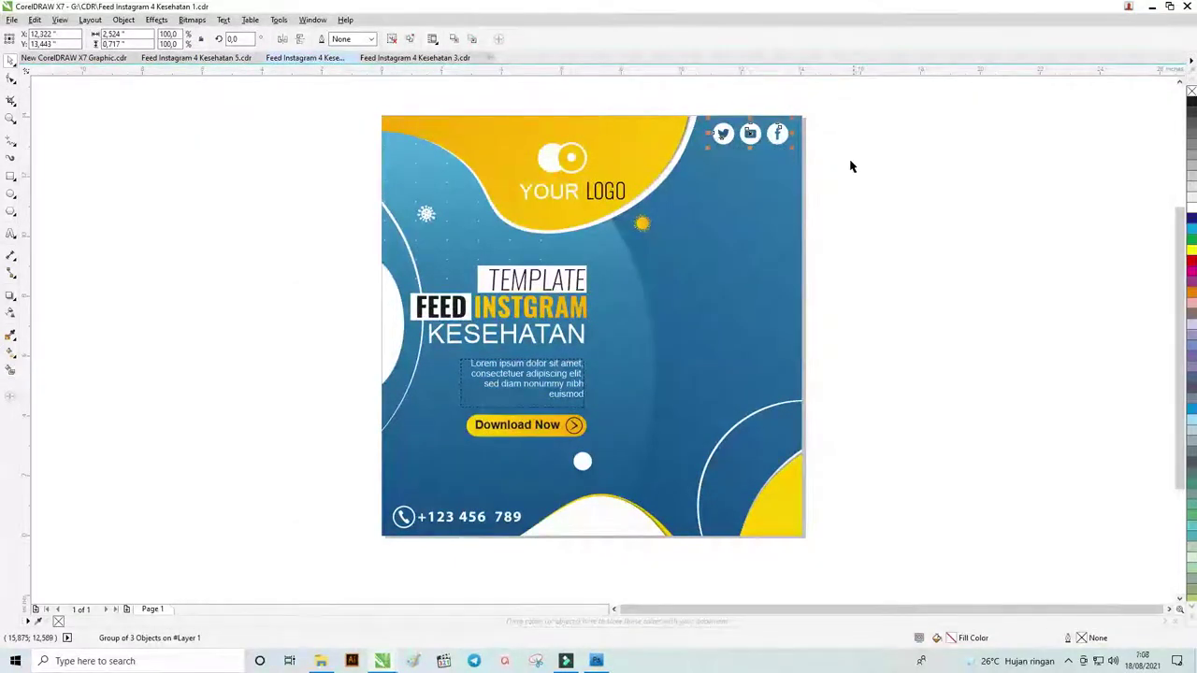
{"action": "left_click", "coordinate": [875, 252]}
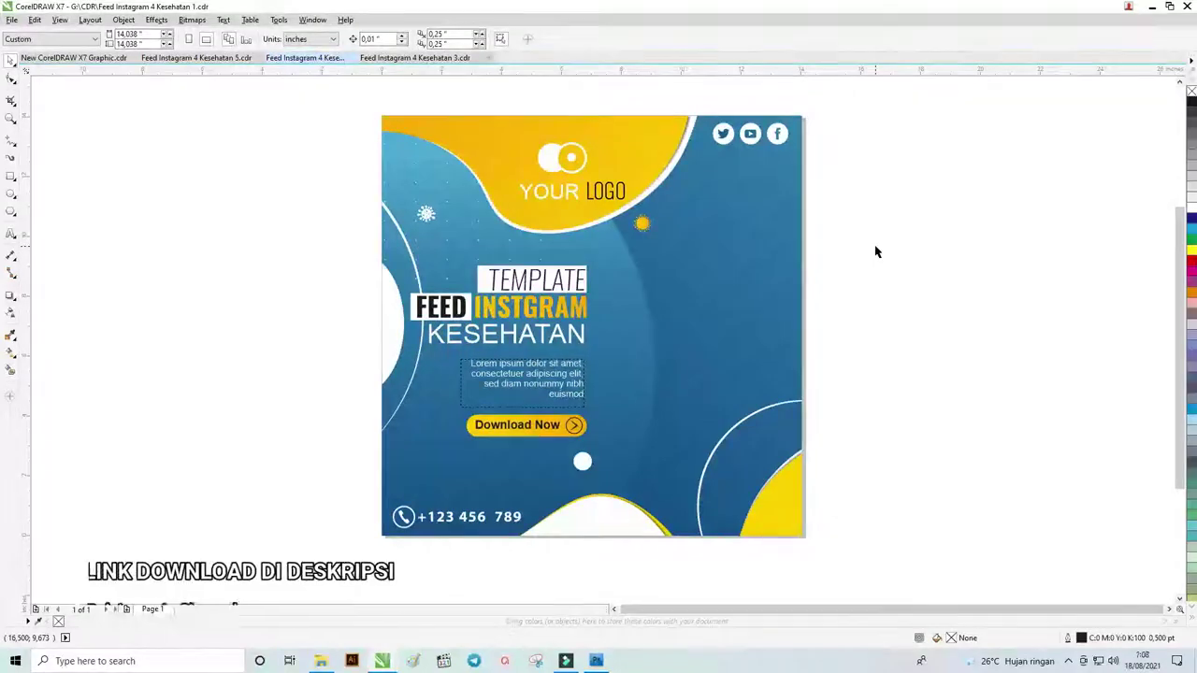
{"action": "scroll", "coordinate": [736, 261], "scroll_direction": "down", "scroll_amount": 2}
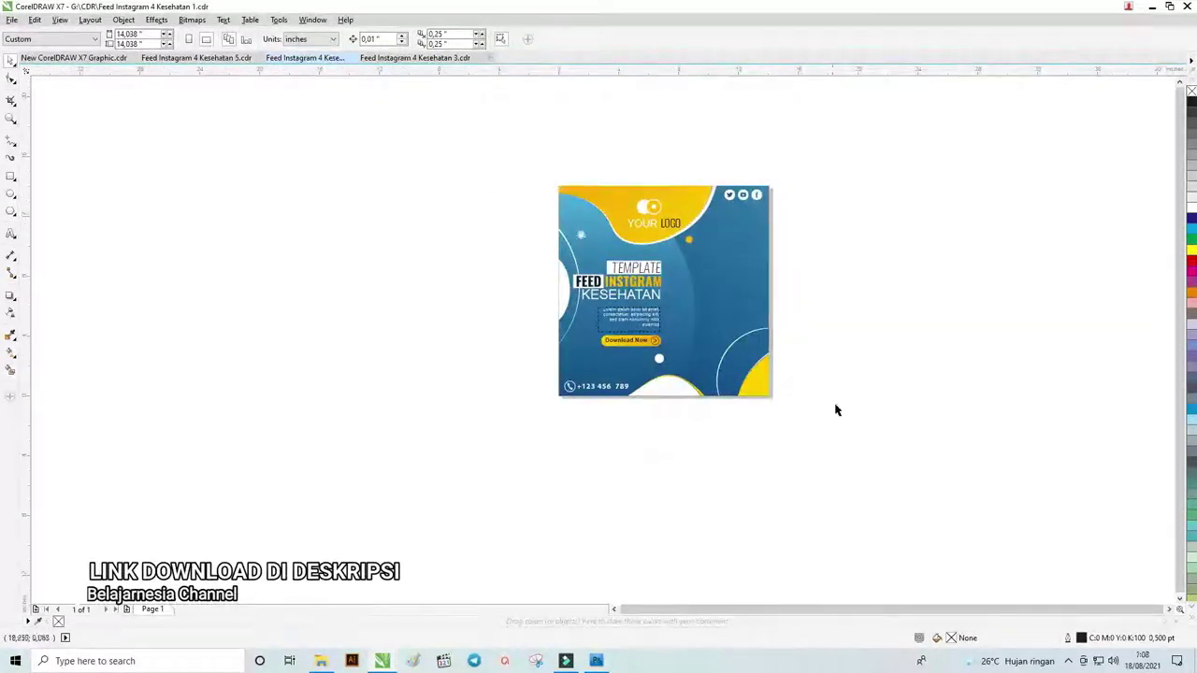
{"action": "left_click_drag", "start_coordinate": [853, 459], "coordinate": [523, 160]}
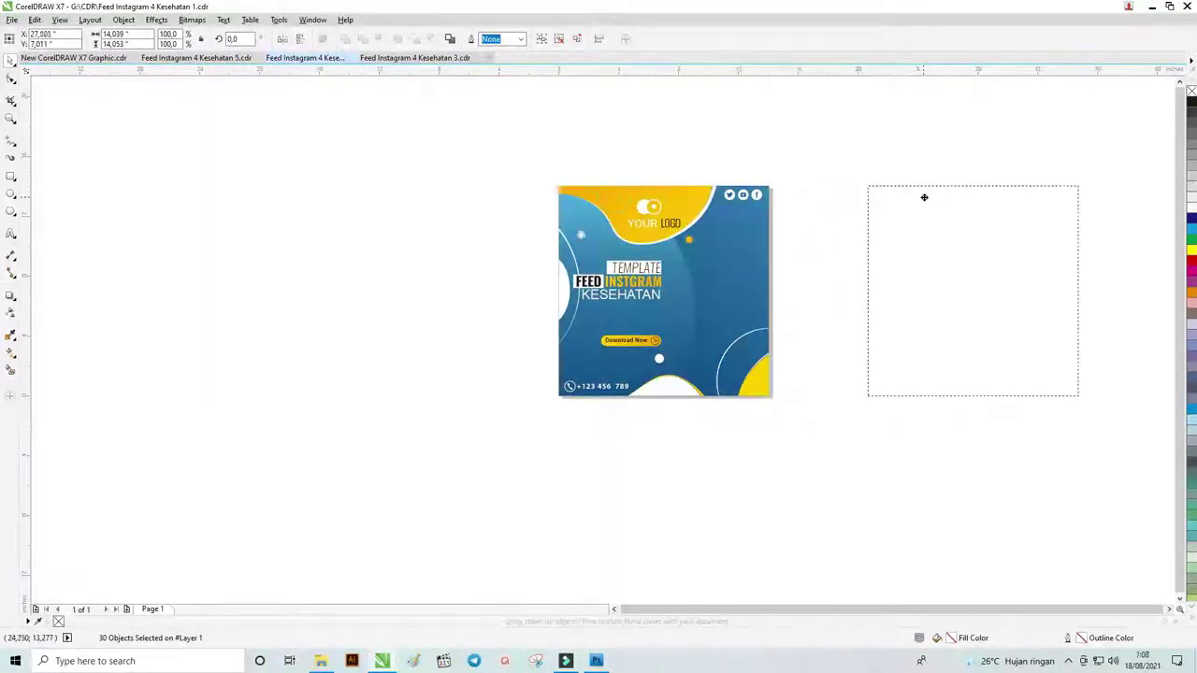
{"action": "left_click_drag", "start_coordinate": [616, 197], "coordinate": [926, 197]}
{"action": "scroll", "coordinate": [1046, 242], "scroll_direction": "up", "scroll_amount": 2}
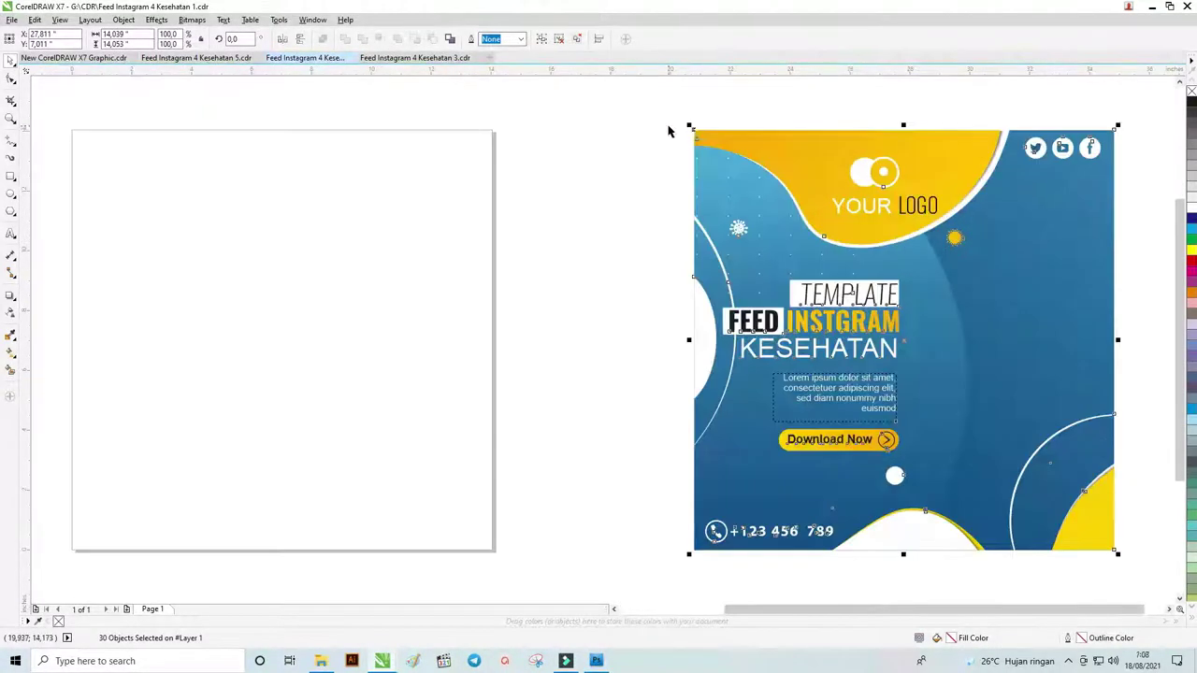
{"action": "scroll", "coordinate": [919, 235], "scroll_direction": "down", "scroll_amount": 2}
{"action": "key", "text": "ctrl+g"}
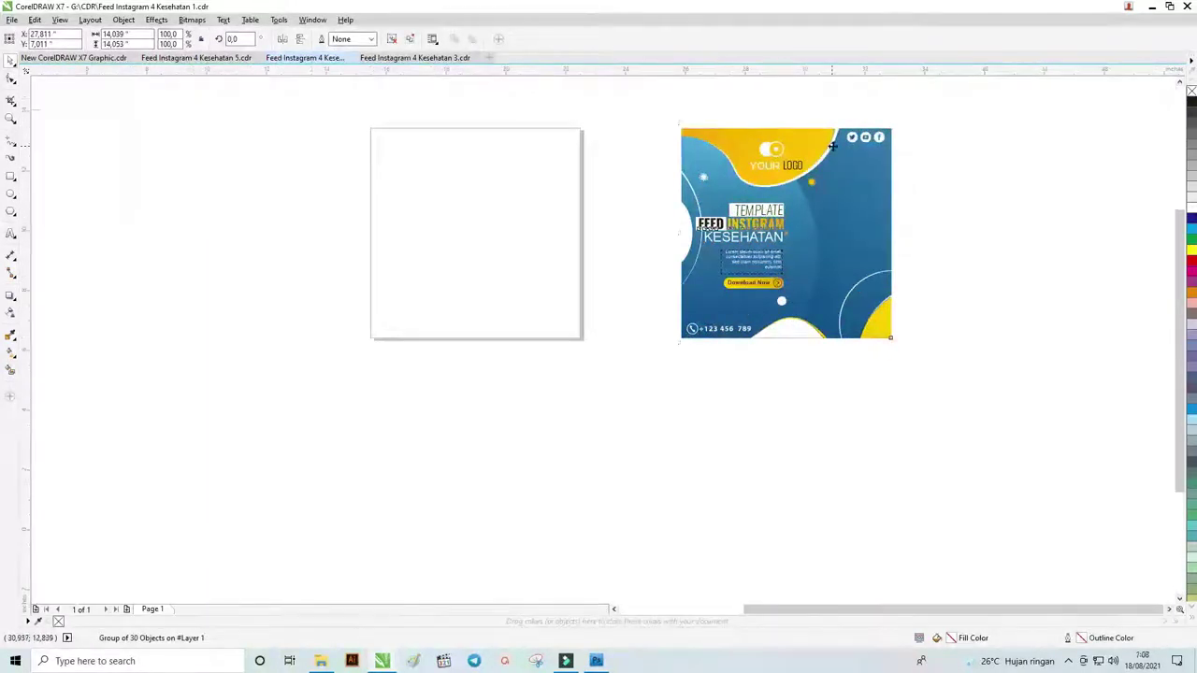
{"action": "scroll", "coordinate": [832, 144], "scroll_direction": "up", "scroll_amount": 1}
{"action": "scroll", "coordinate": [823, 129], "scroll_direction": "down", "scroll_amount": 1}
{"action": "left_click_drag", "start_coordinate": [778, 142], "coordinate": [814, 152]}
{"action": "key", "text": "ctrl+z"}
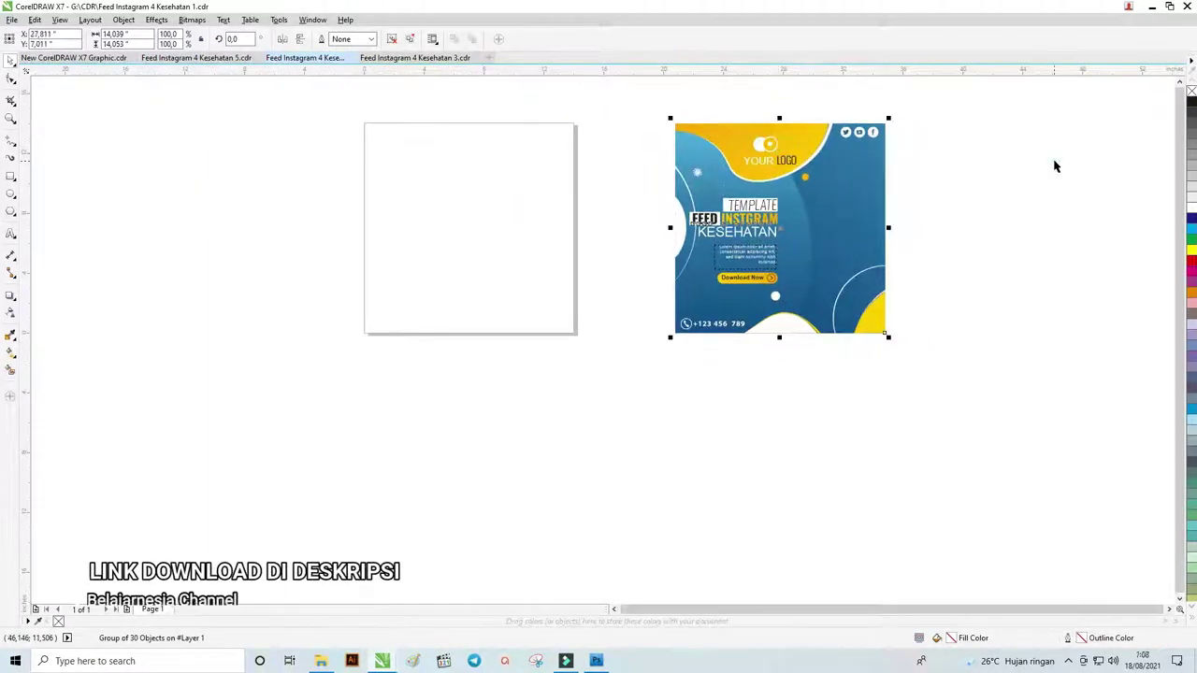
{"action": "left_click", "coordinate": [1054, 165]}
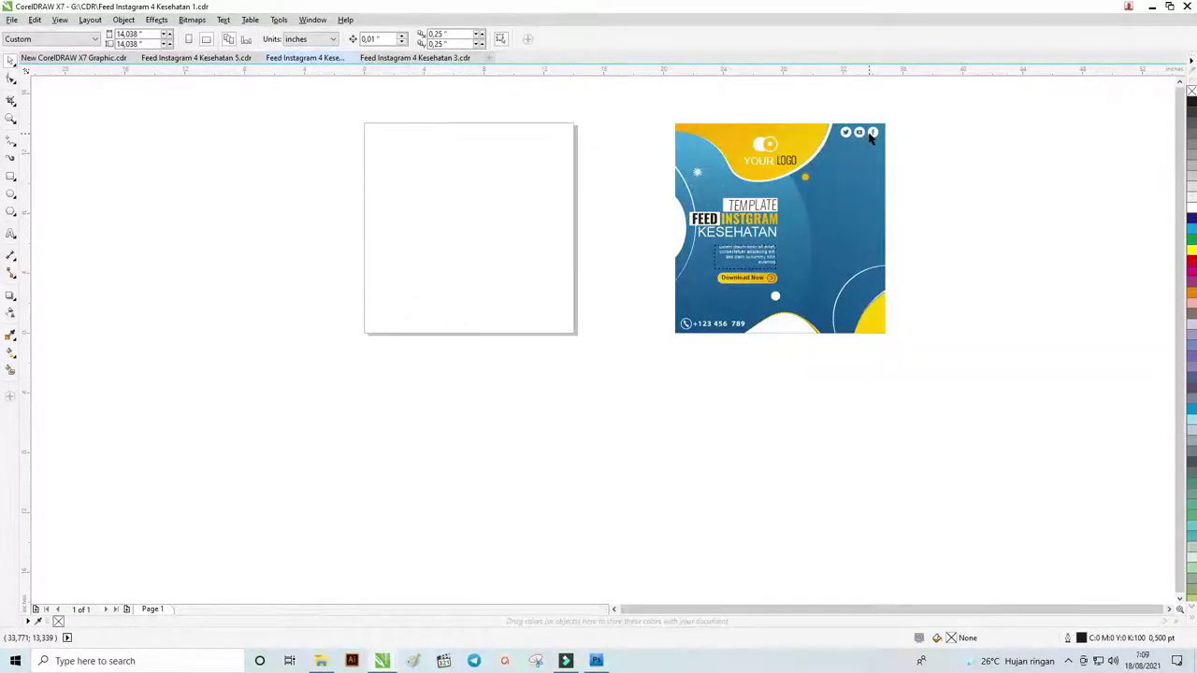
{"action": "scroll", "coordinate": [693, 173], "scroll_direction": "up", "scroll_amount": 3}
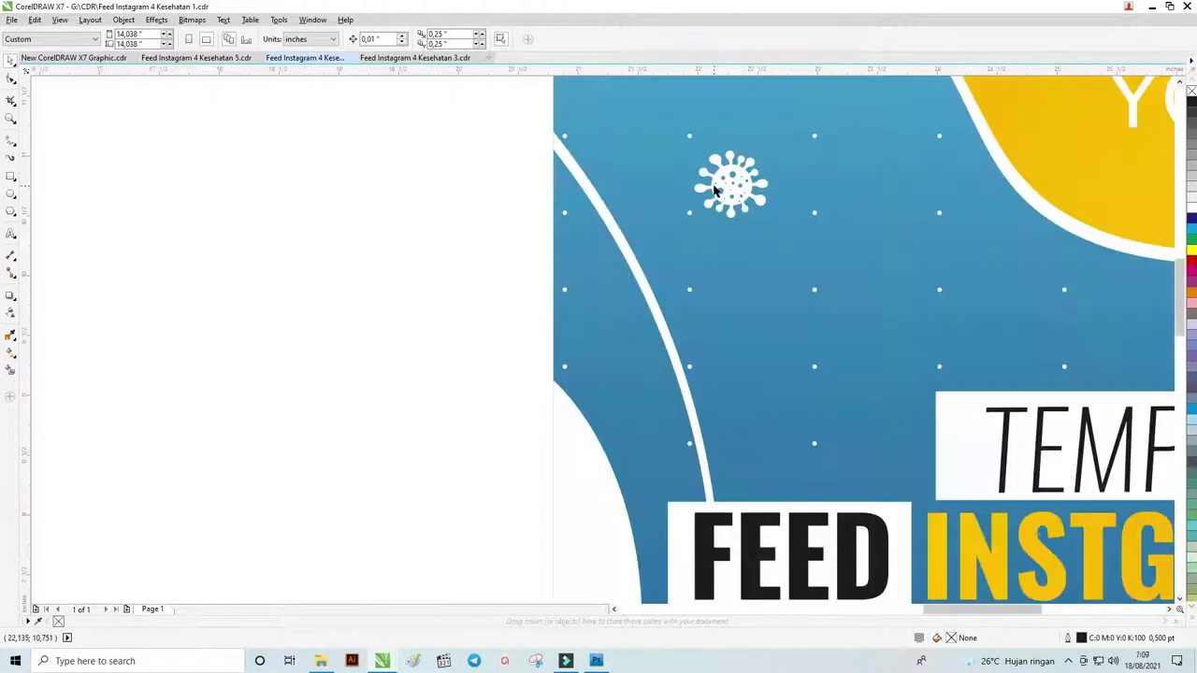
{"action": "scroll", "coordinate": [748, 149], "scroll_direction": "up", "scroll_amount": 3}
{"action": "scroll", "coordinate": [788, 175], "scroll_direction": "down", "scroll_amount": 6}
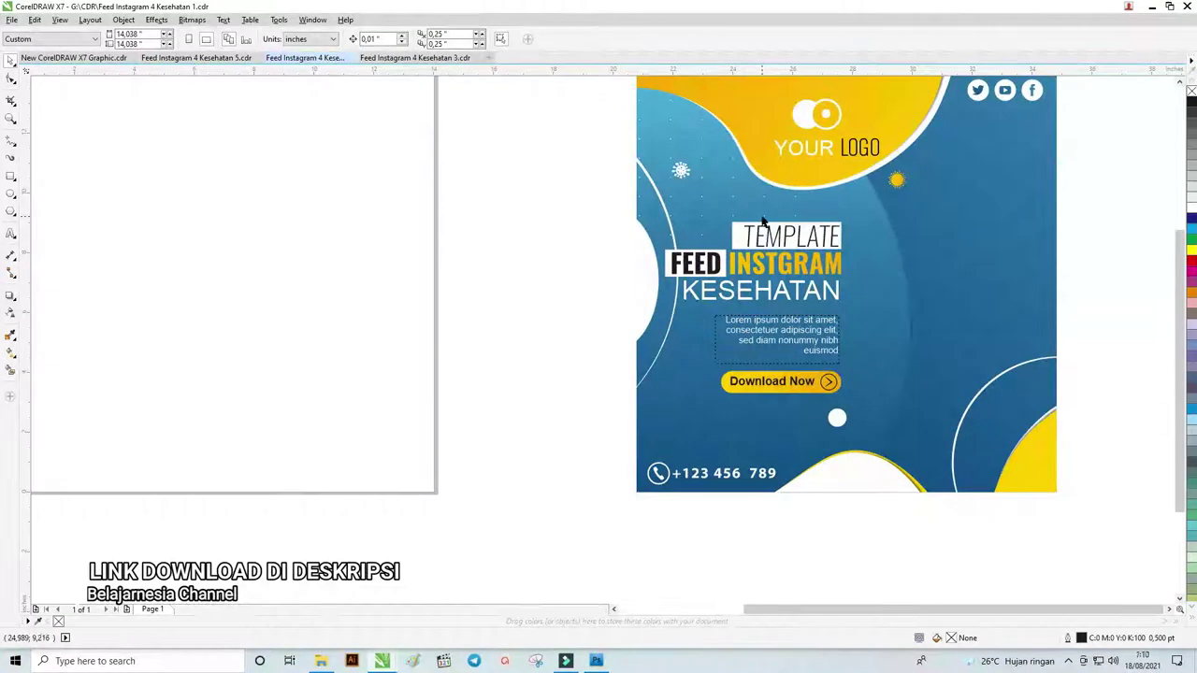
{"action": "scroll", "coordinate": [767, 178], "scroll_direction": "down", "scroll_amount": 2}
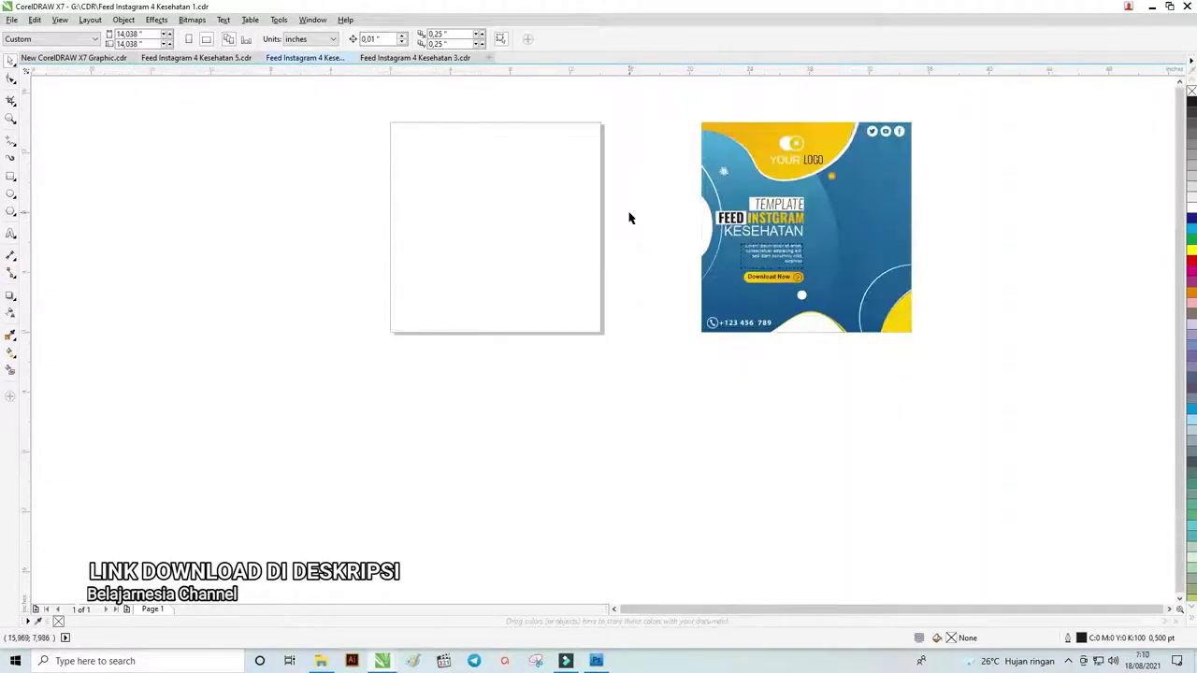
{"action": "key", "text": "z"}
{"action": "left_click_drag", "start_coordinate": [363, 101], "coordinate": [1043, 389]}
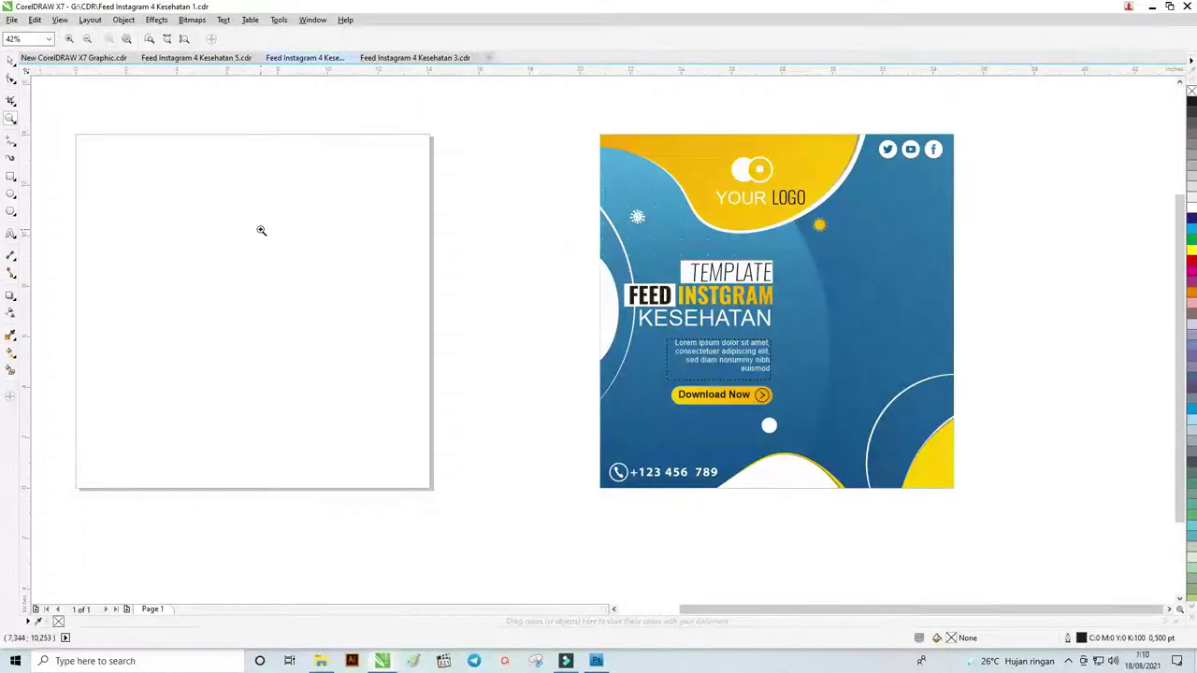
- Create a 14.038-inch square rectangle matching the page with the Rectangle tool
{"action": "left_click", "coordinate": [9, 60]}
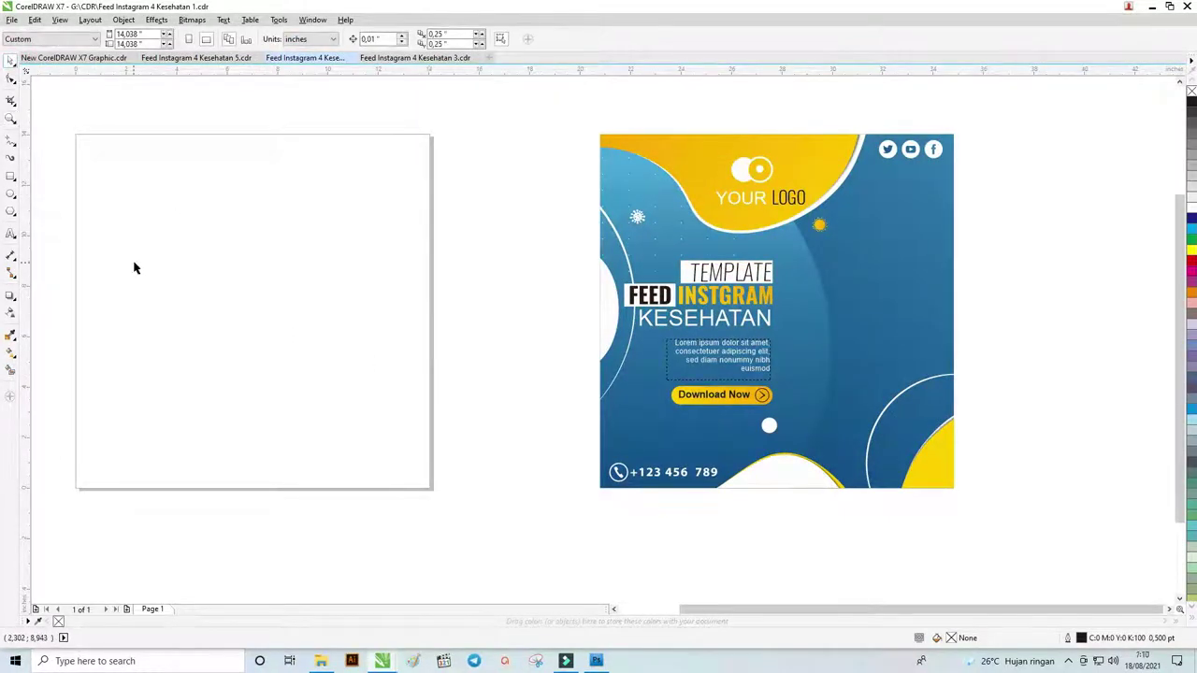
{"action": "double_click", "coordinate": [11, 177]}
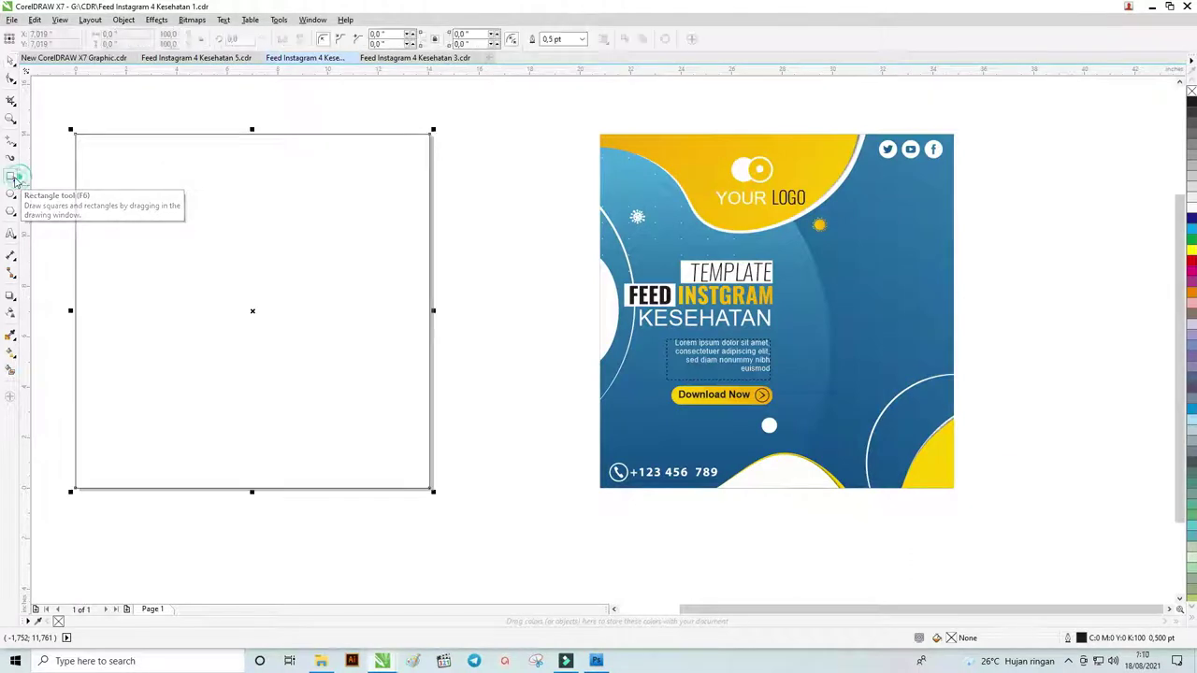
{"action": "left_click", "coordinate": [11, 62]}
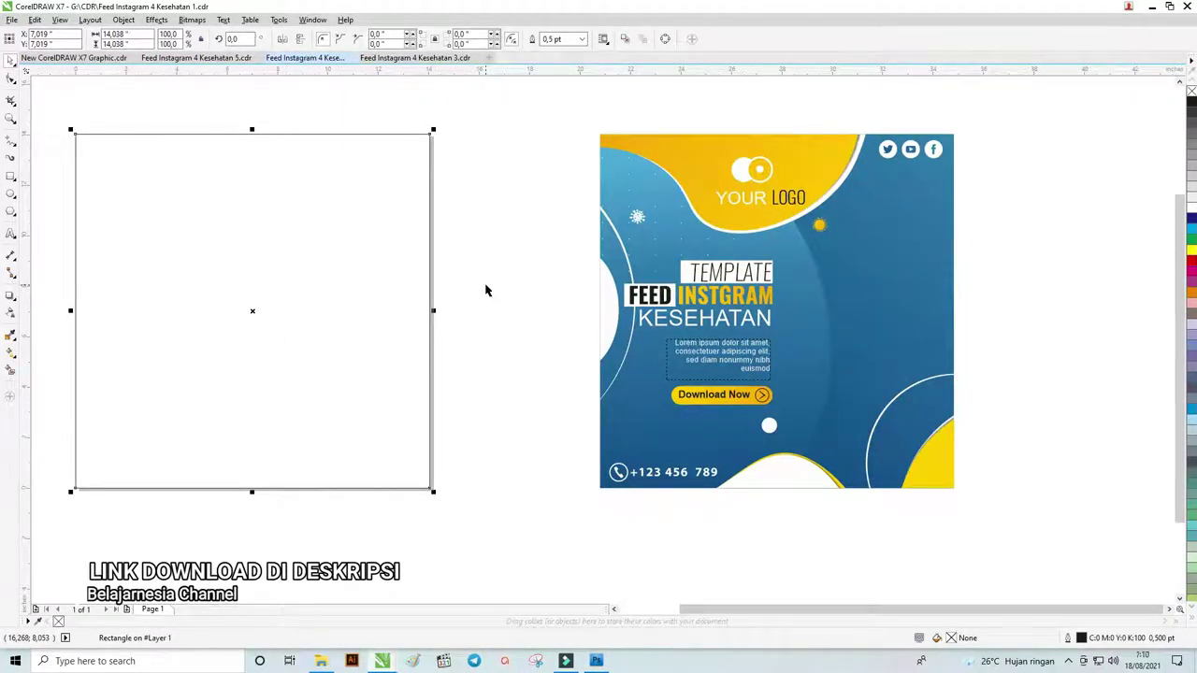
{"action": "left_click", "coordinate": [813, 287]}
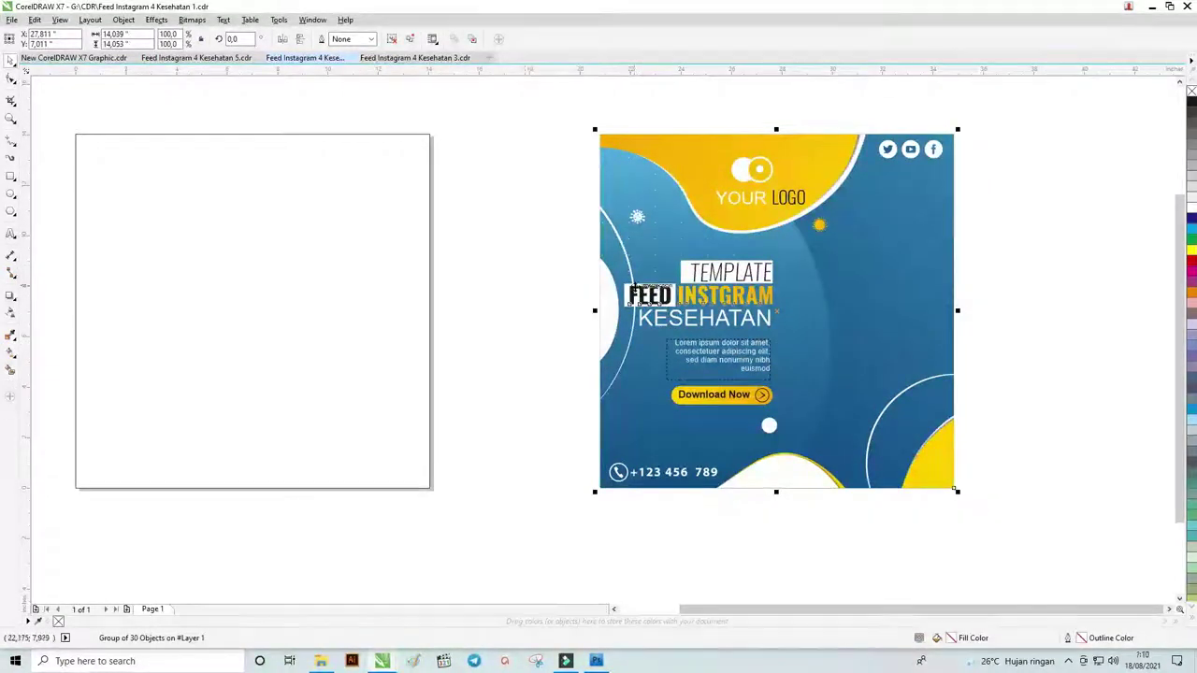
{"action": "scroll", "coordinate": [527, 251], "scroll_direction": "down", "scroll_amount": 2}
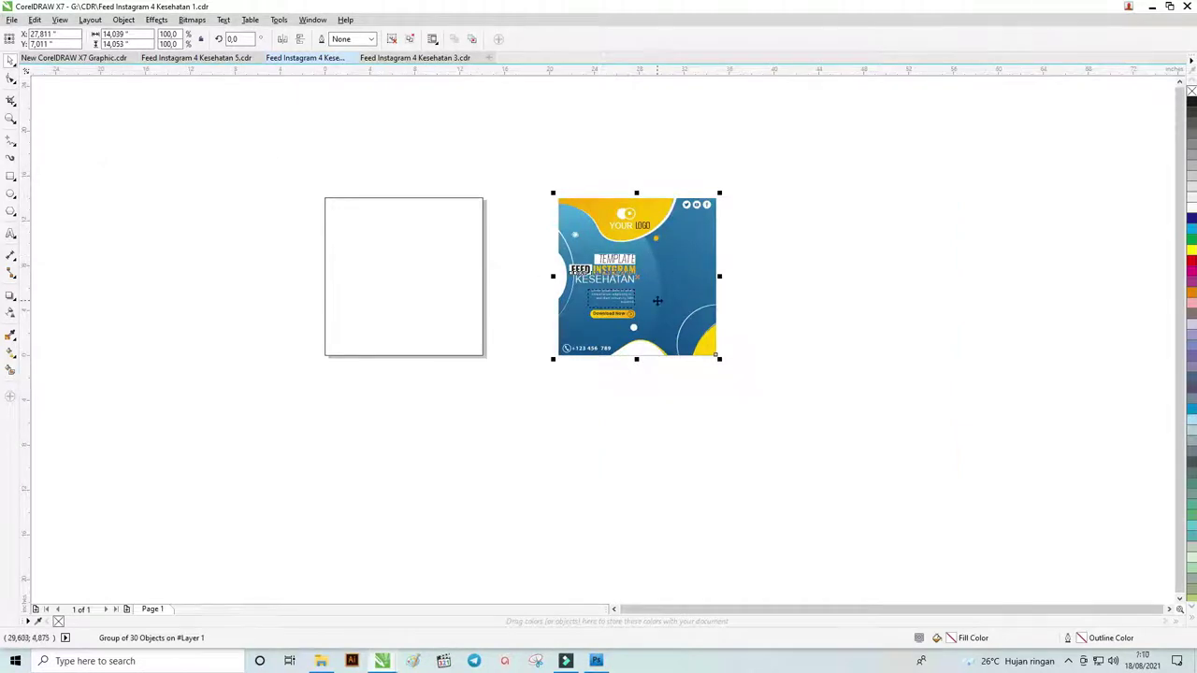
{"action": "left_click", "coordinate": [10, 194]}
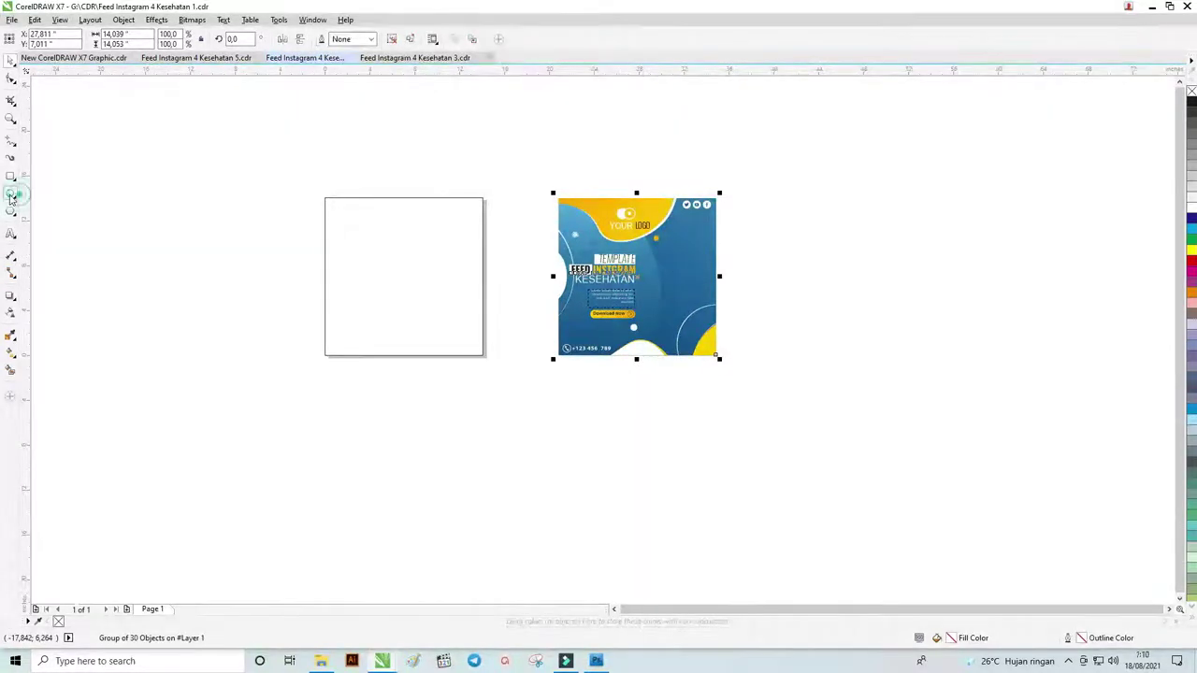
- Draw a large 19.056-inch circle and move it left over the square's left side
{"action": "mouse_move", "coordinate": [262, 159]}
{"action": "left_mouse_down"}
{"action": "mouse_move", "coordinate": [425, 365]}
{"action": "mouse_move", "coordinate": [433, 399]}
{"action": "mouse_move", "coordinate": [326, 358]}
{"action": "mouse_move", "coordinate": [331, 373]}
{"action": "left_mouse_up"}
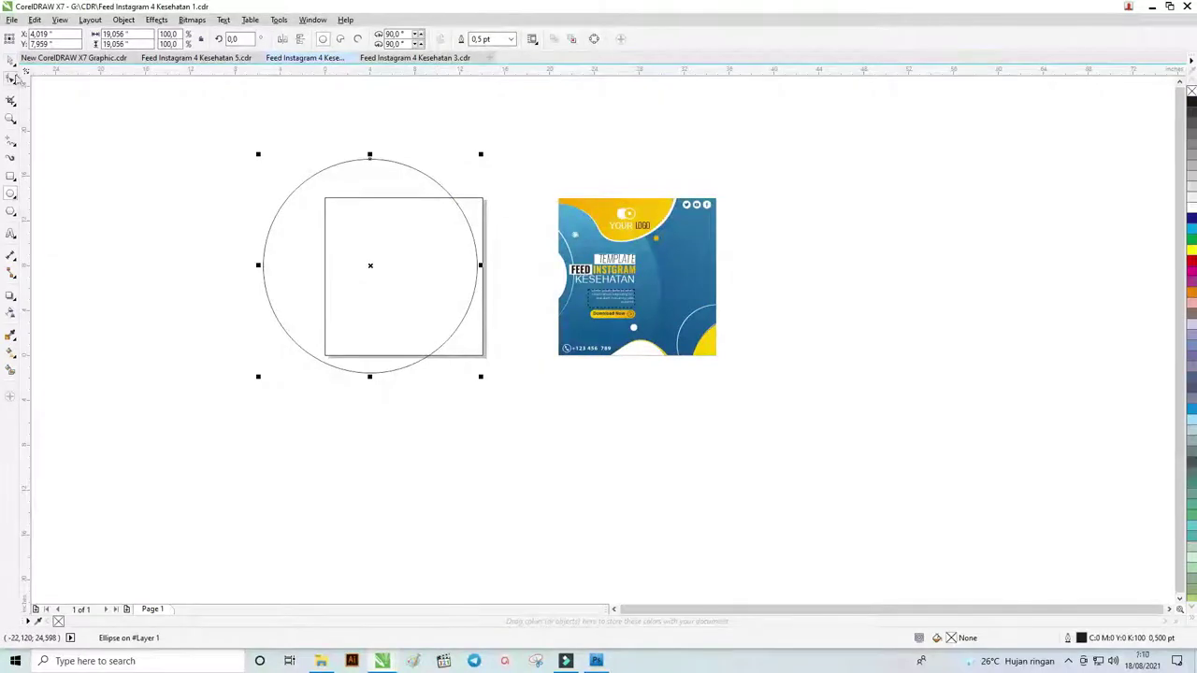
{"action": "left_click", "coordinate": [10, 59]}
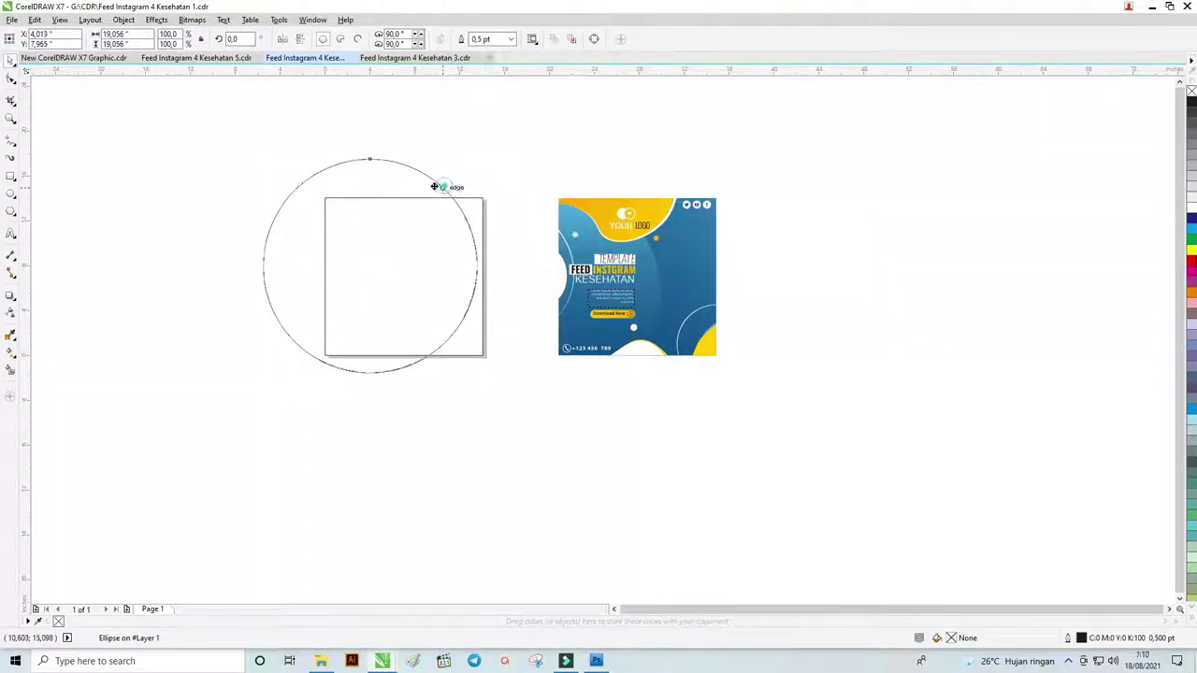
{"action": "left_click_drag", "start_coordinate": [441, 185], "coordinate": [393, 196]}
{"action": "key", "text": "z"}
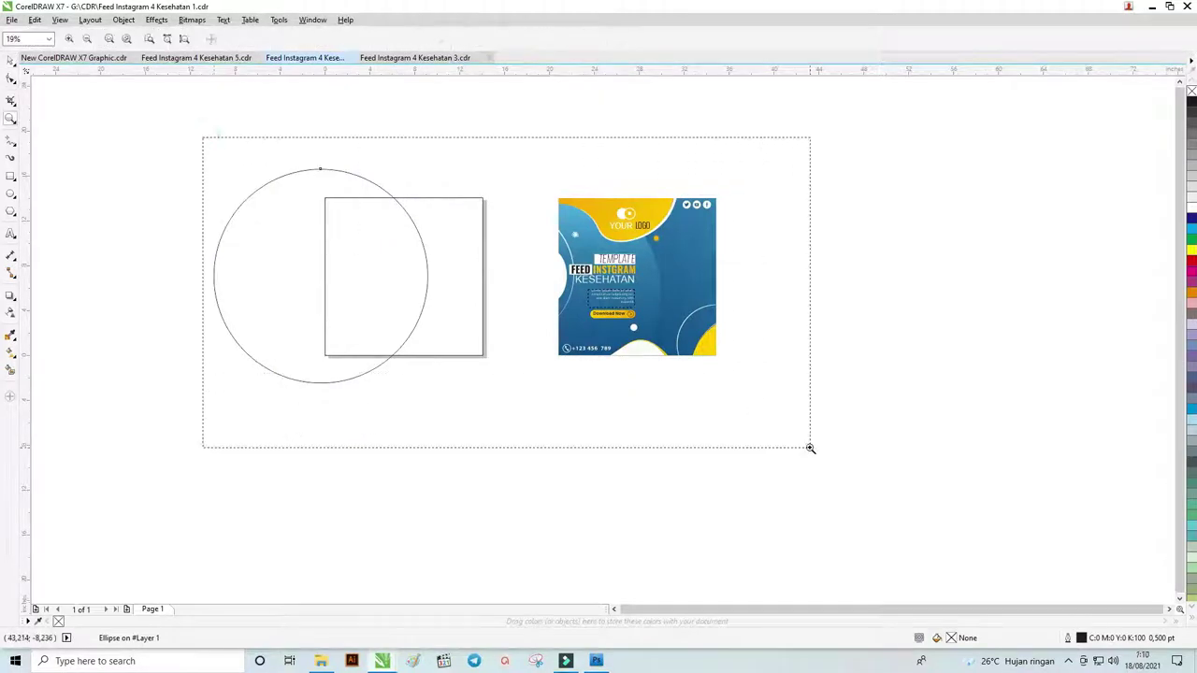
{"action": "left_click_drag", "start_coordinate": [206, 145], "coordinate": [810, 446]}
- Select both the circle and the square, undoing an accidental move
{"action": "left_click", "coordinate": [11, 63]}
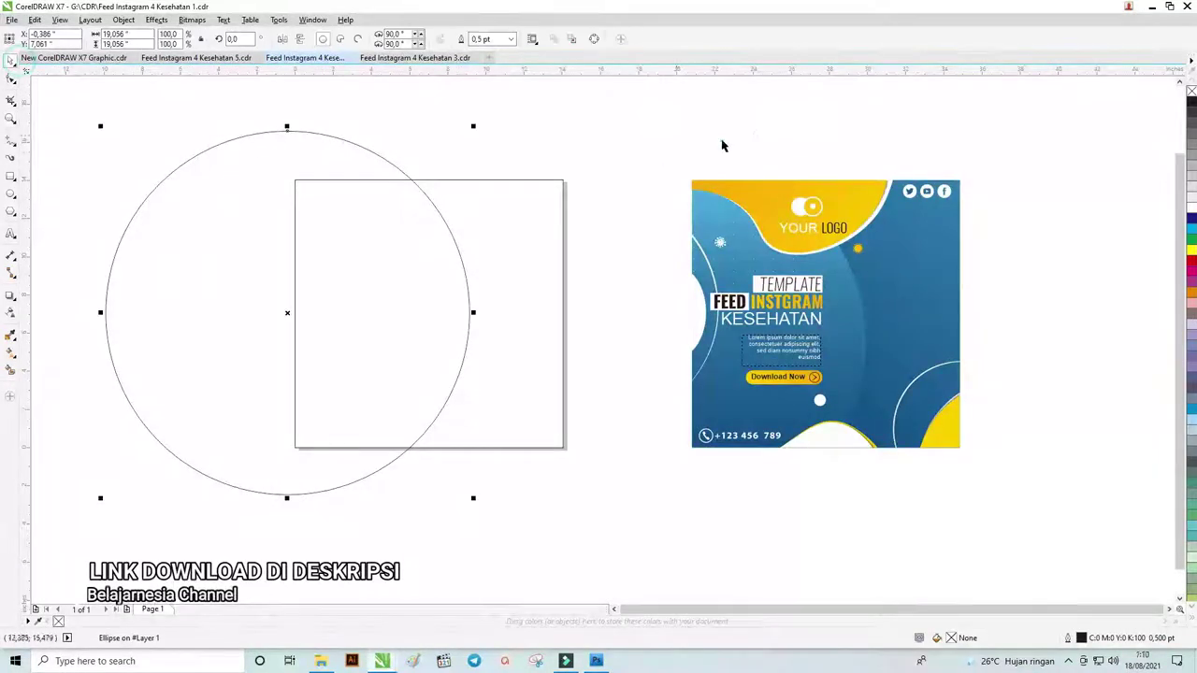
{"action": "left_click", "coordinate": [756, 134]}
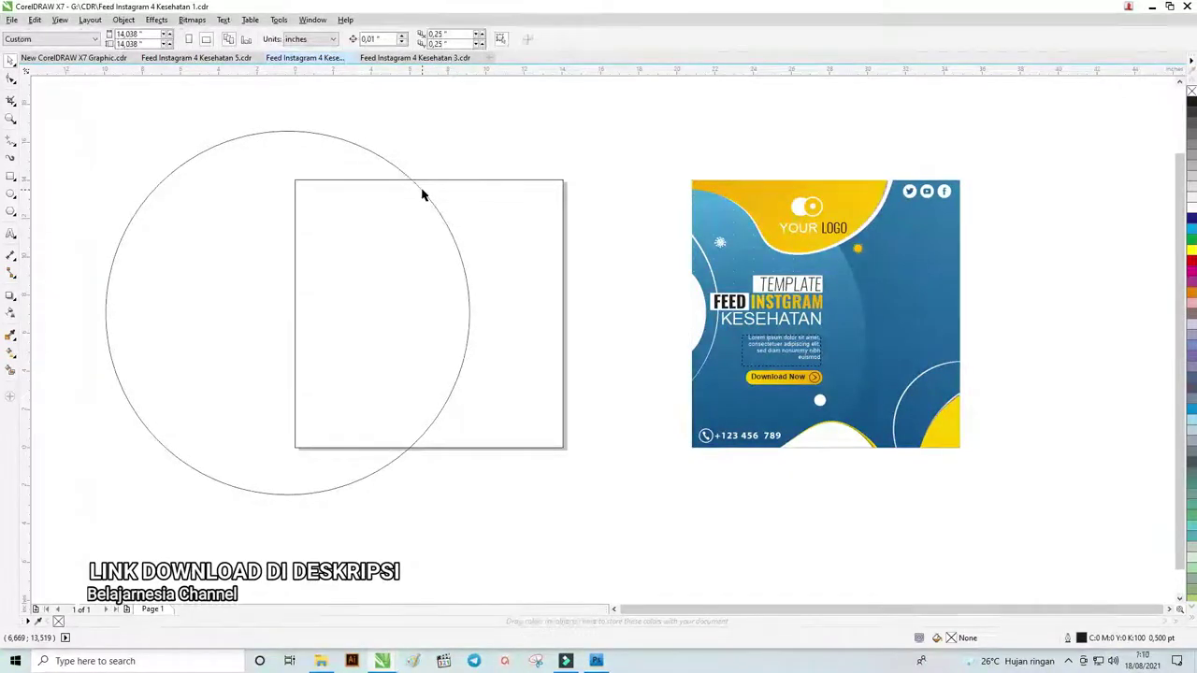
{"action": "left_click", "coordinate": [422, 190]}
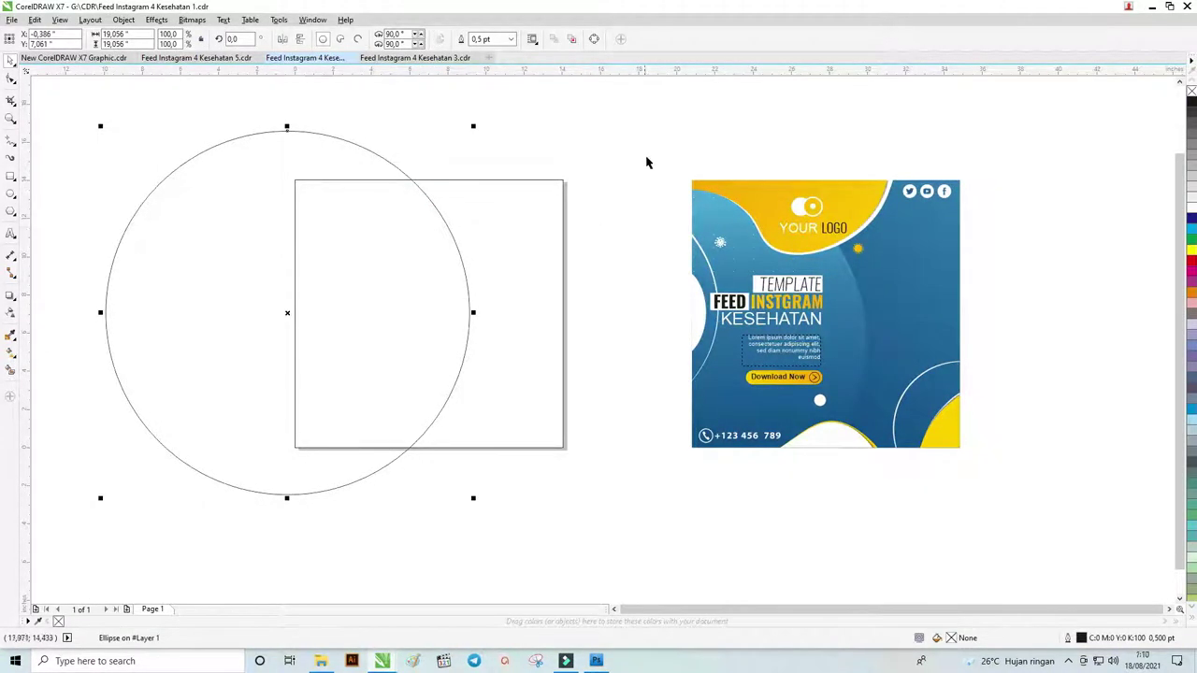
{"action": "left_click", "coordinate": [563, 185], "text": "shift"}
{"action": "left_click_drag", "start_coordinate": [563, 185], "coordinate": [670, 246]}
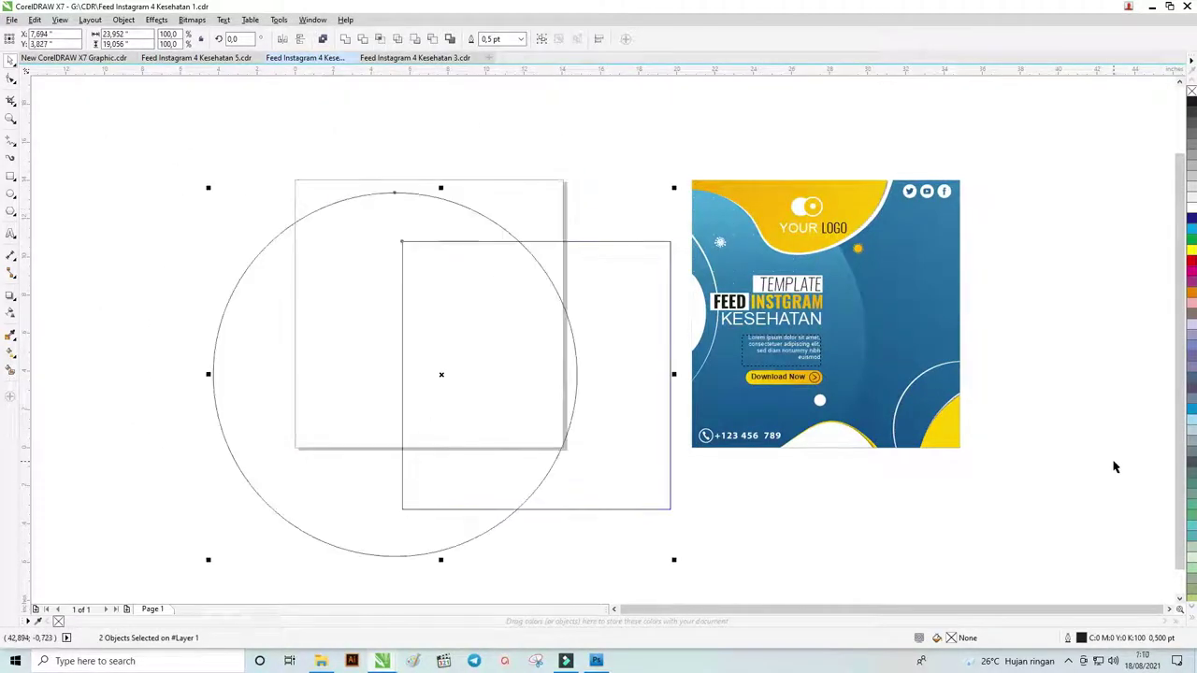
{"action": "key", "text": "ctrl+z"}
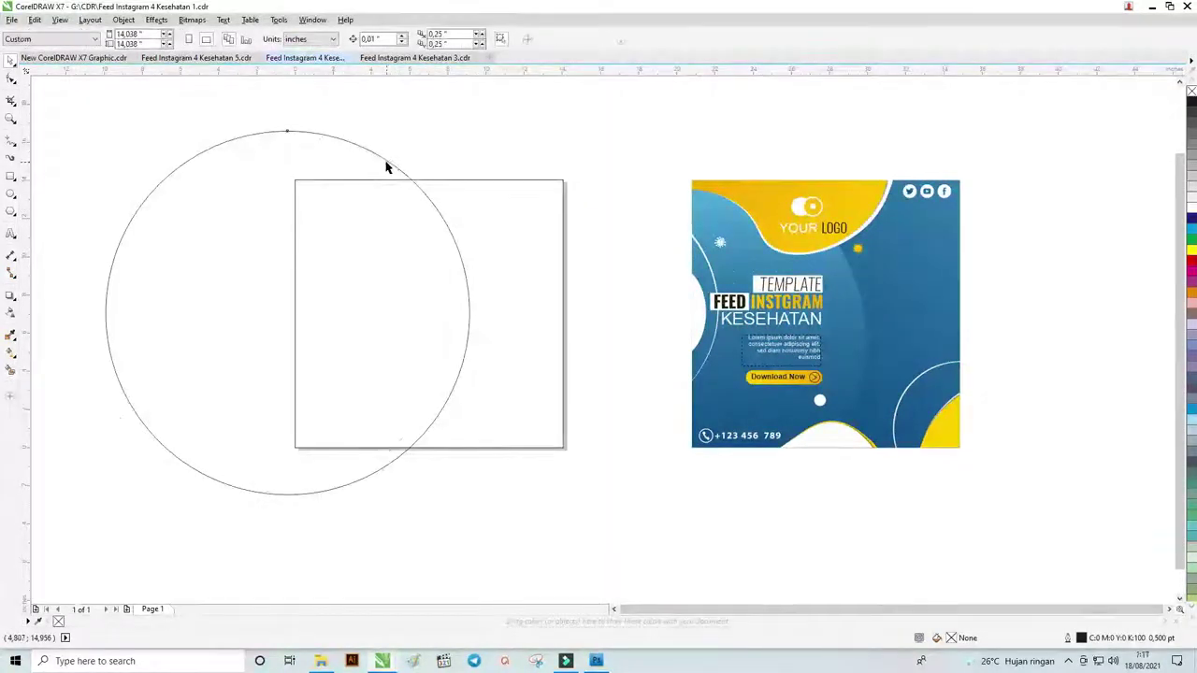
{"action": "left_click", "coordinate": [387, 162]}
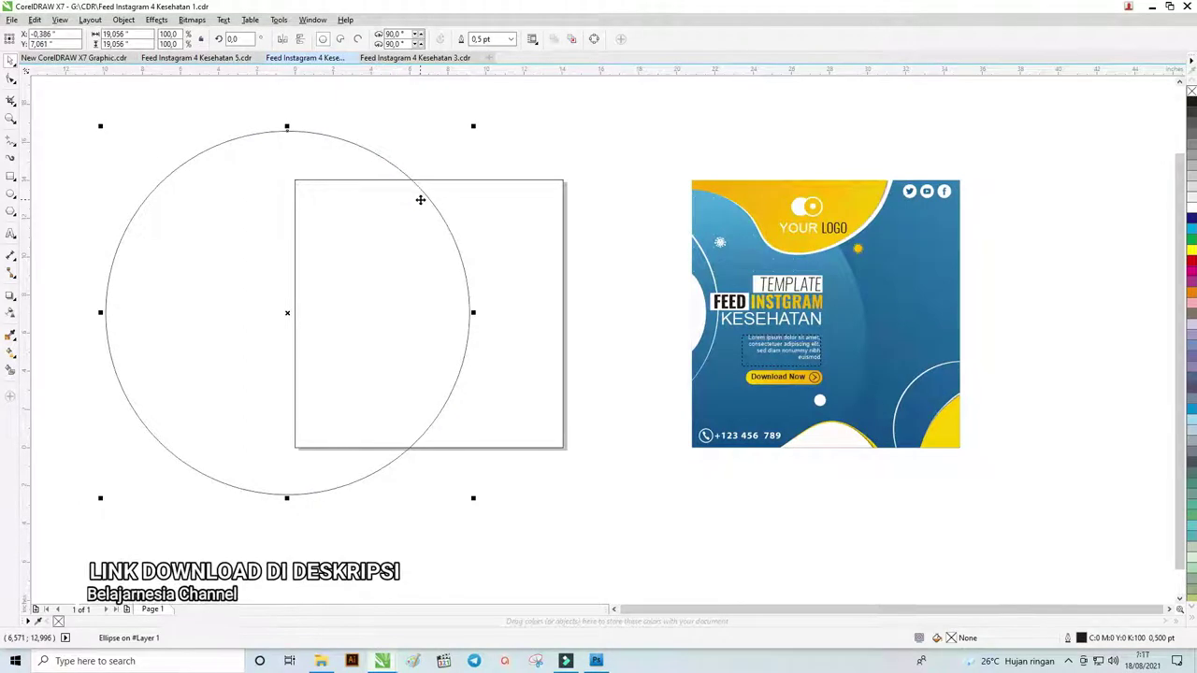
{"action": "left_click", "coordinate": [488, 180], "text": "shift"}
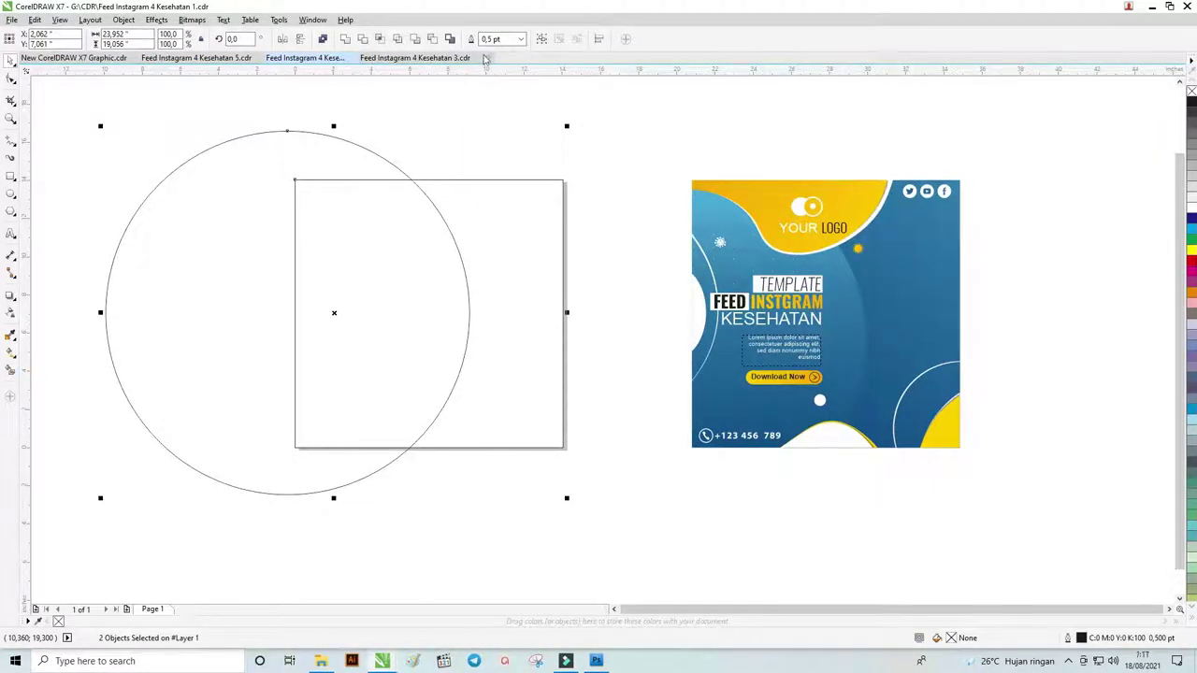
- Intersect the circle with the square to create a separate curved overlap shape
{"action": "left_click", "coordinate": [388, 41]}
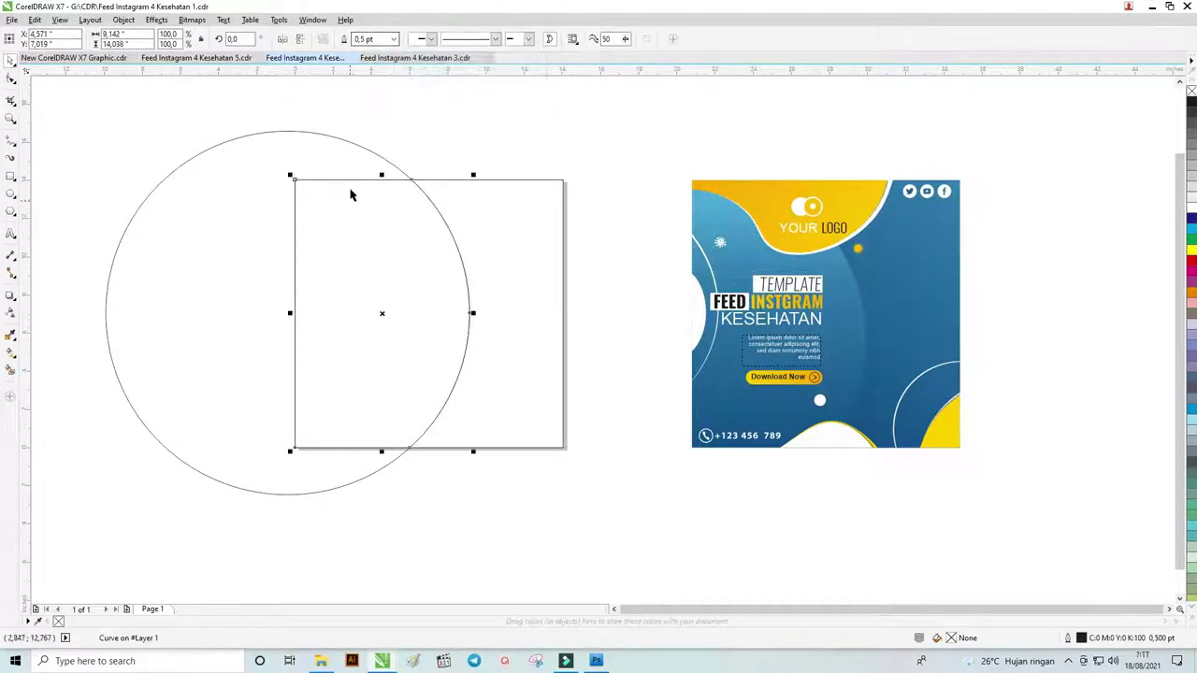
{"action": "left_click", "coordinate": [379, 136]}
{"action": "left_click_drag", "start_coordinate": [365, 151], "coordinate": [284, 200]}
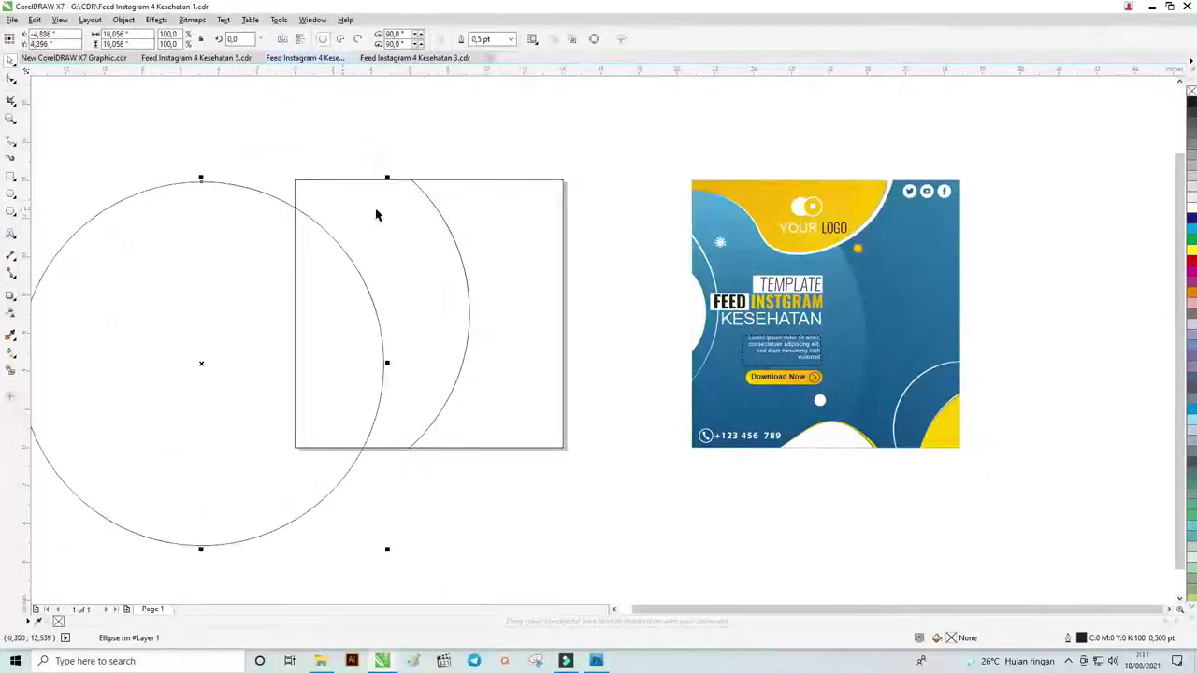
{"action": "mouse_move", "coordinate": [390, 198]}
{"action": "left_mouse_down"}
{"action": "mouse_move", "coordinate": [524, 188]}
{"action": "mouse_move", "coordinate": [571, 140]}
{"action": "left_mouse_up"}
{"action": "key", "text": "ctrl+z"}
- Delete the large circle, leaving the 9.142 × 14.038-inch curve, and select the square
{"action": "left_click", "coordinate": [230, 206]}
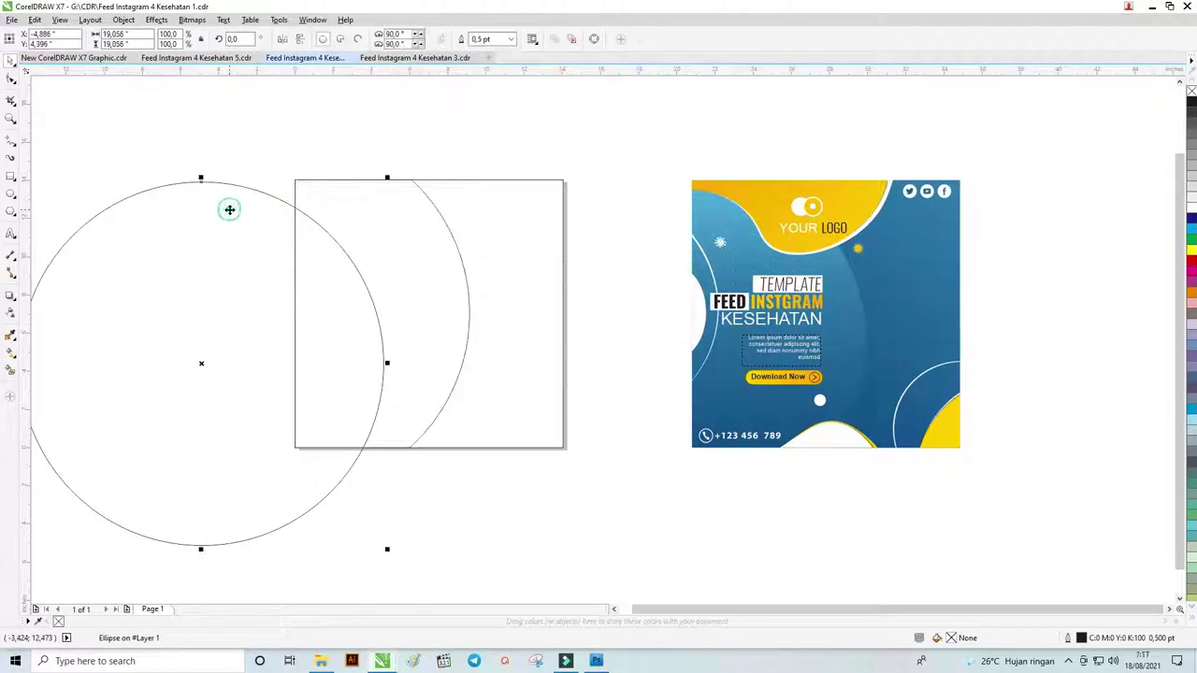
{"action": "key", "text": "Delete"}
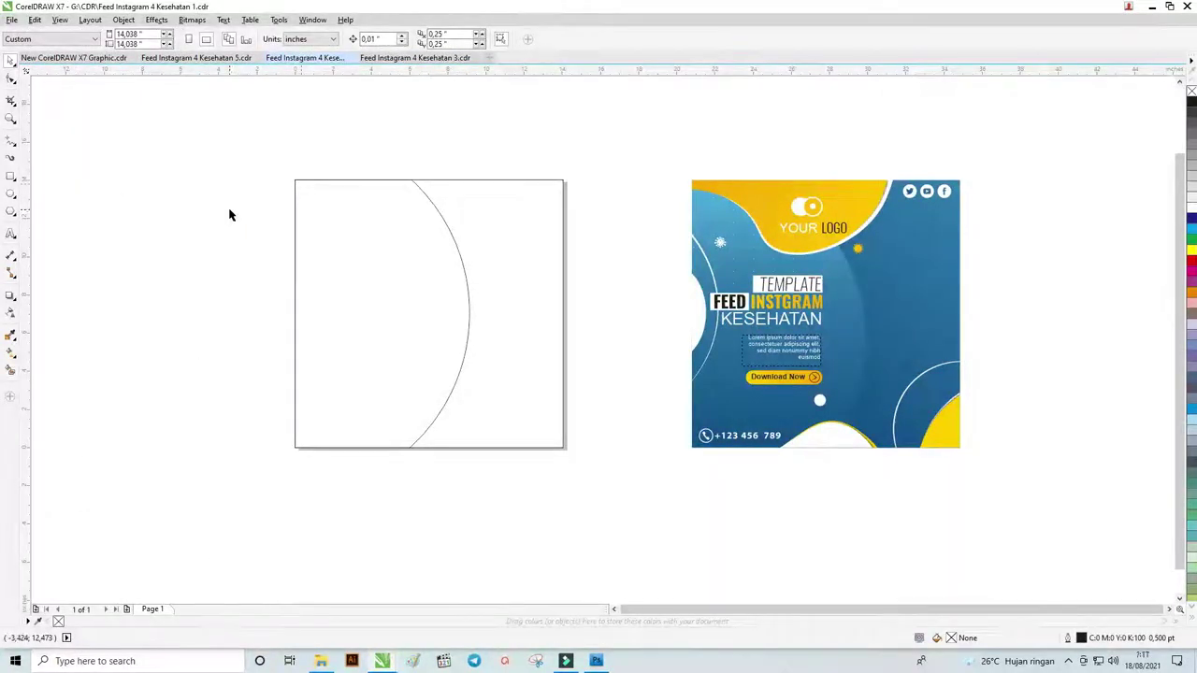
{"action": "left_click", "coordinate": [421, 191]}
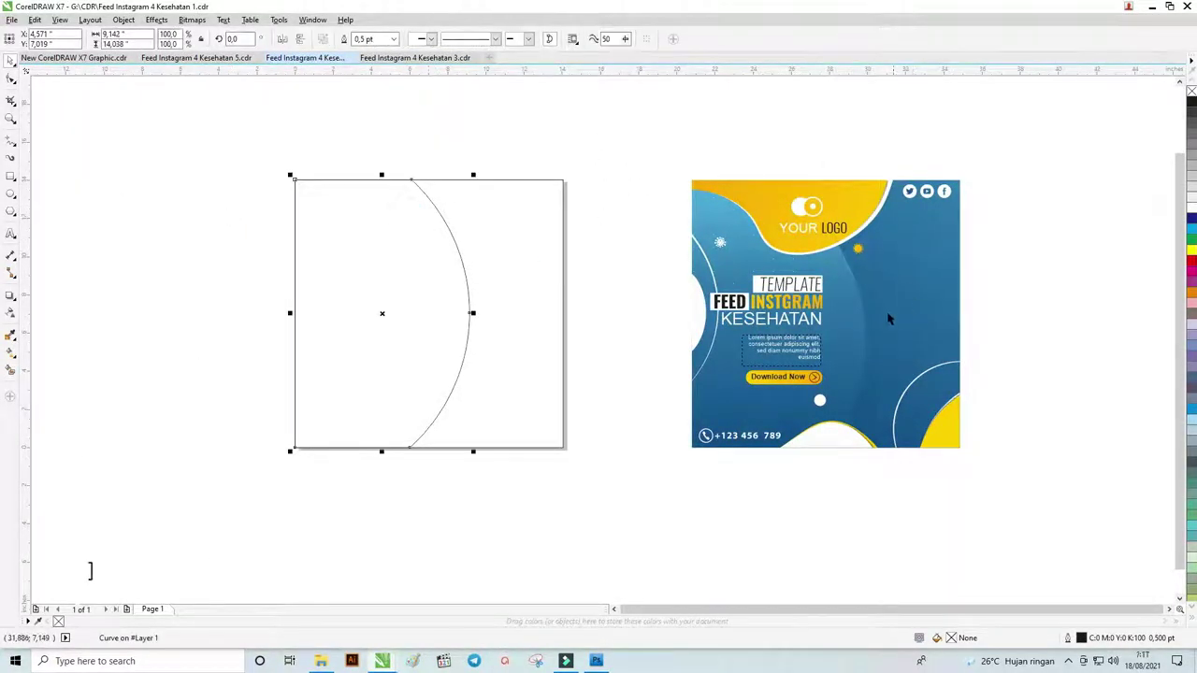
{"action": "left_click_drag", "start_coordinate": [546, 185], "coordinate": [564, 178]}
{"action": "left_click", "coordinate": [632, 157]}
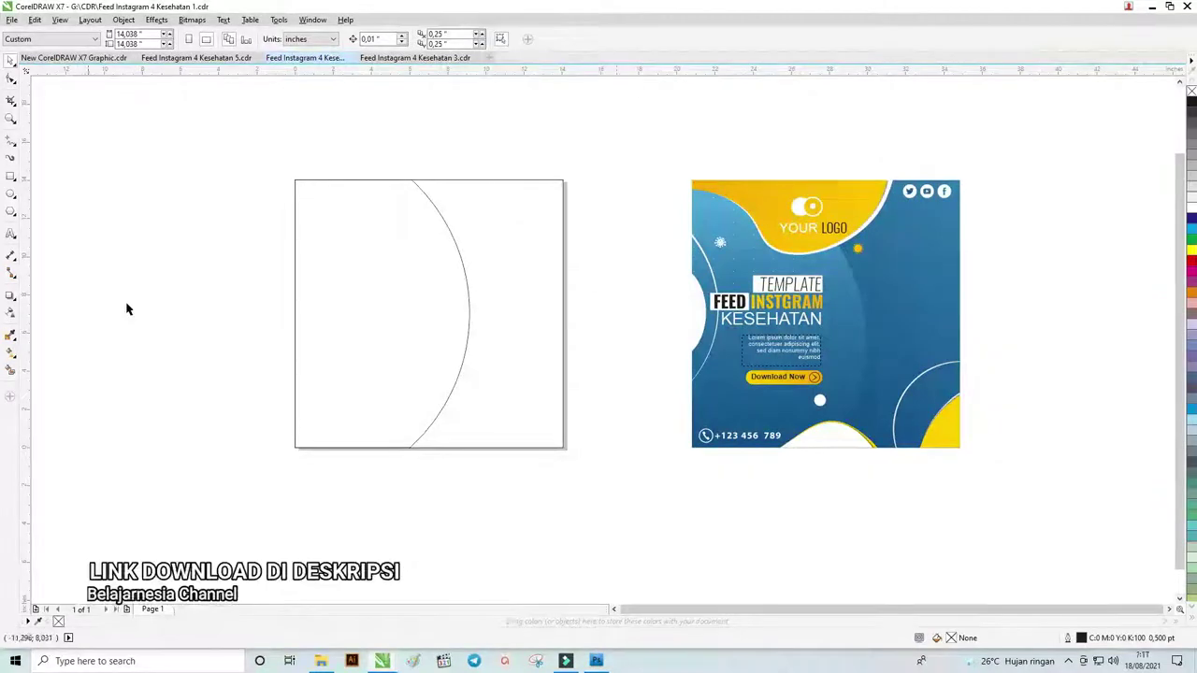
{"action": "left_click", "coordinate": [495, 227]}
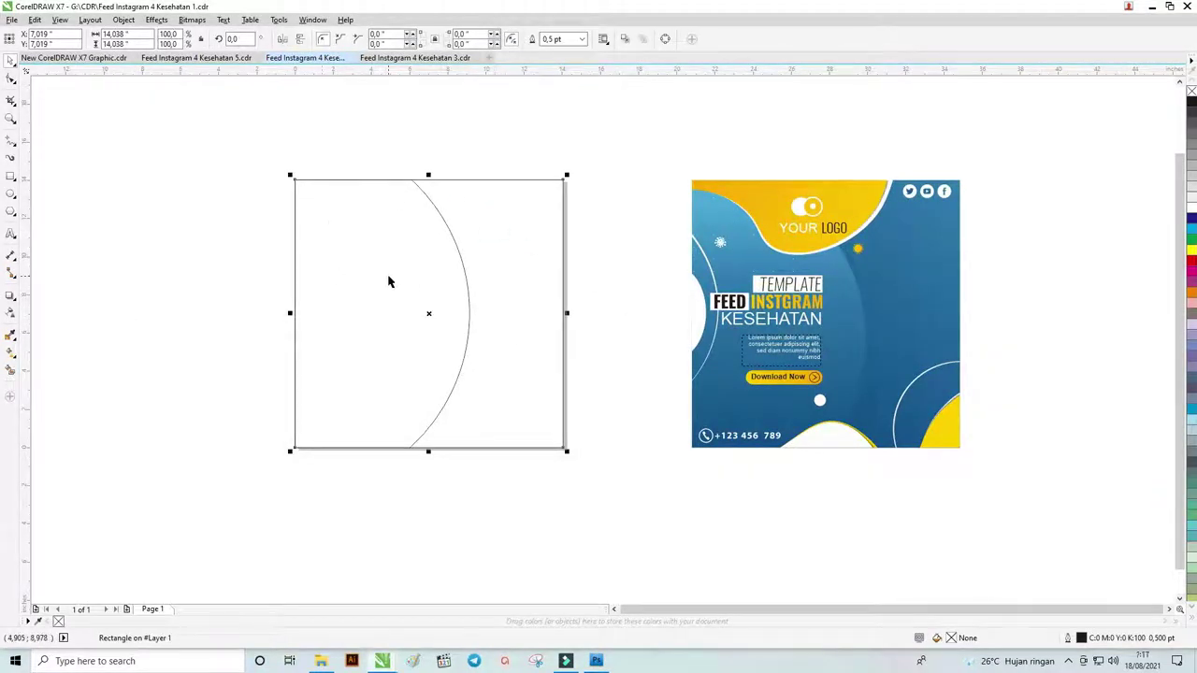
- Apply a fountain fill to the square with end and start blues sampled from the template
{"action": "left_click", "coordinate": [11, 354]}
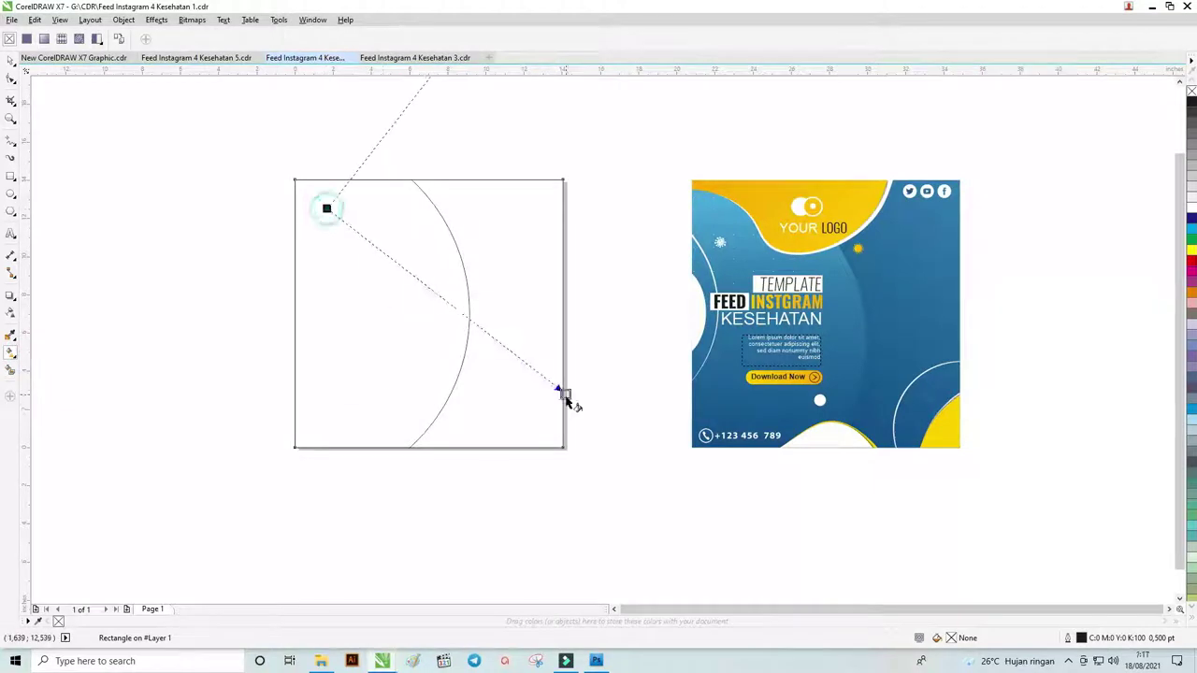
{"action": "left_click_drag", "start_coordinate": [326, 211], "coordinate": [572, 436]}
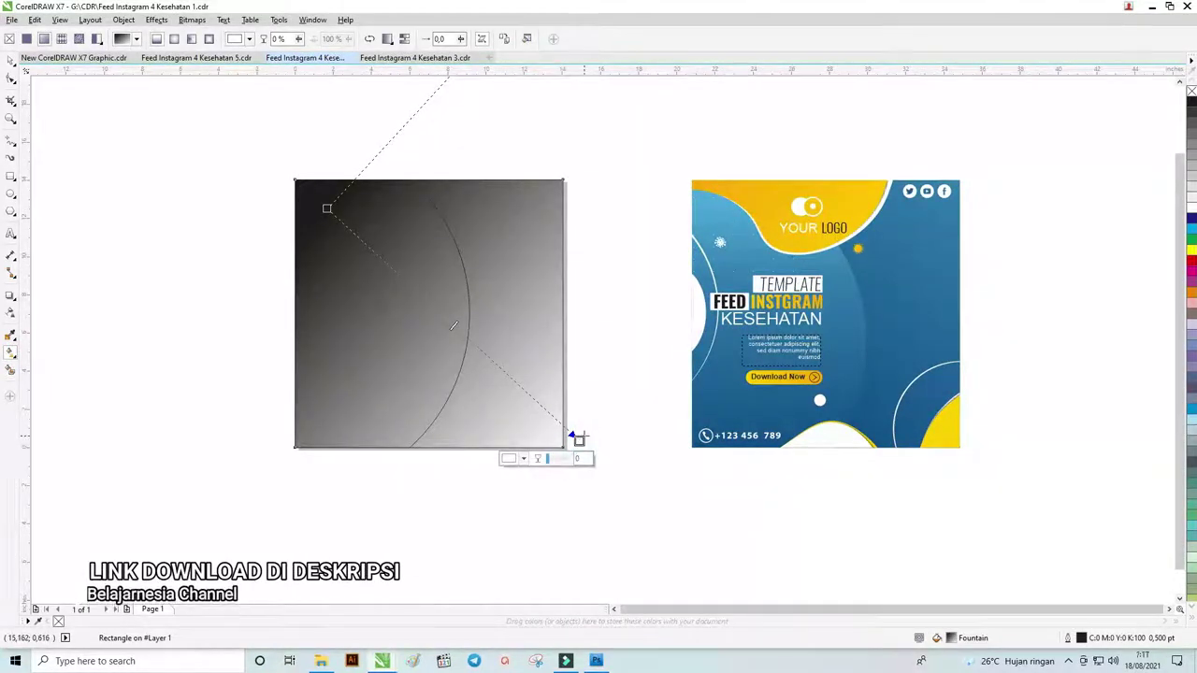
{"action": "left_click", "coordinate": [524, 458]}
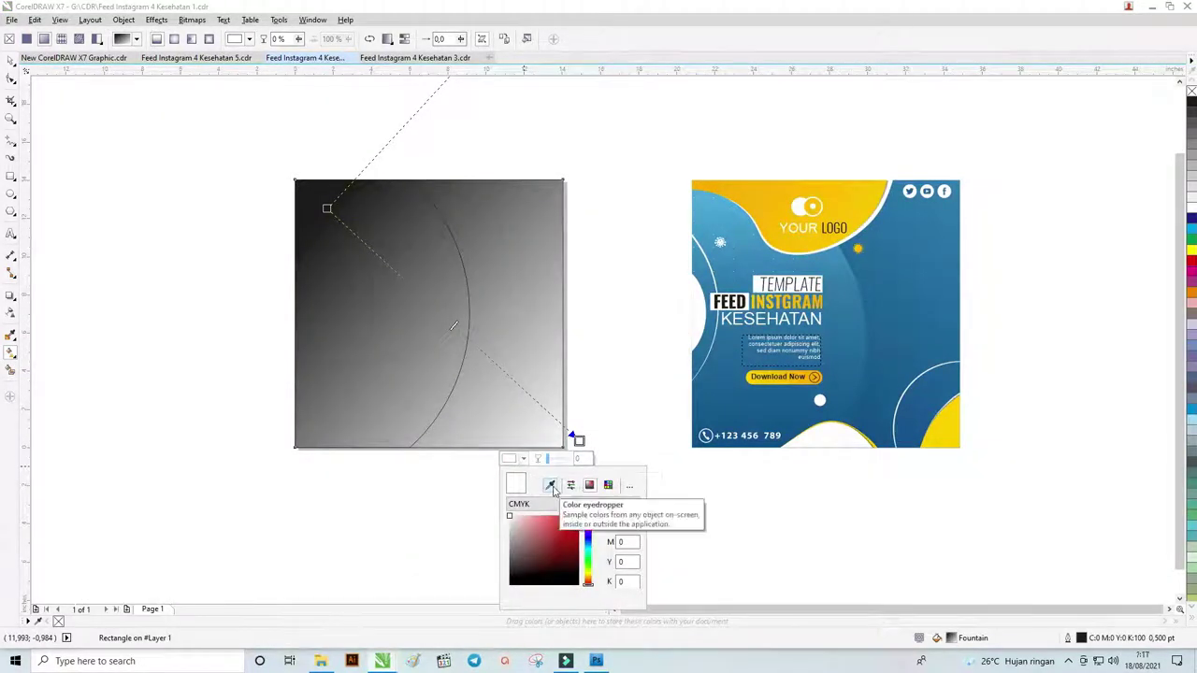
{"action": "left_click", "coordinate": [551, 488]}
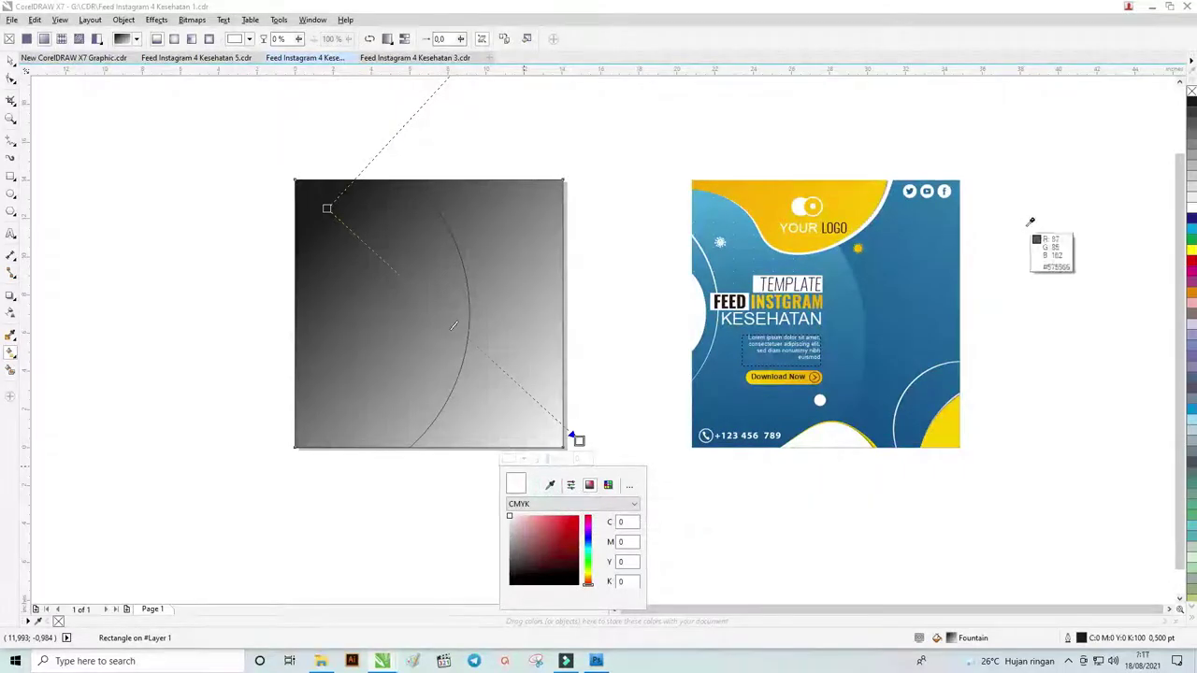
{"action": "left_click", "coordinate": [950, 216]}
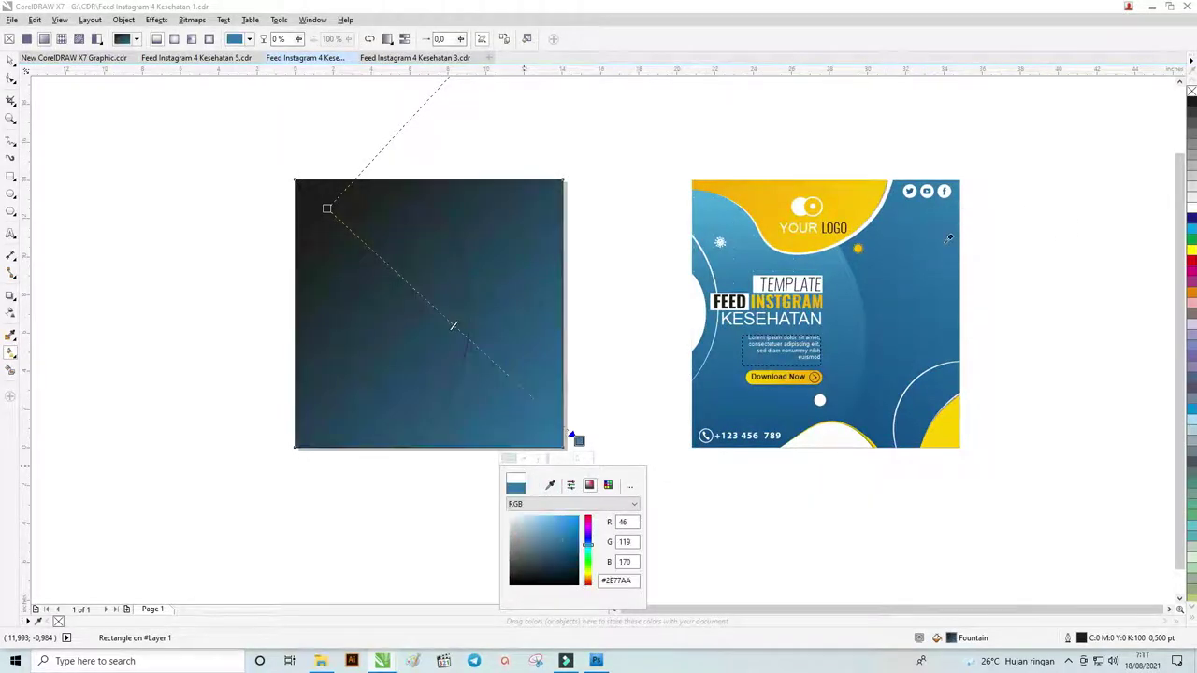
{"action": "left_click", "coordinate": [327, 206]}
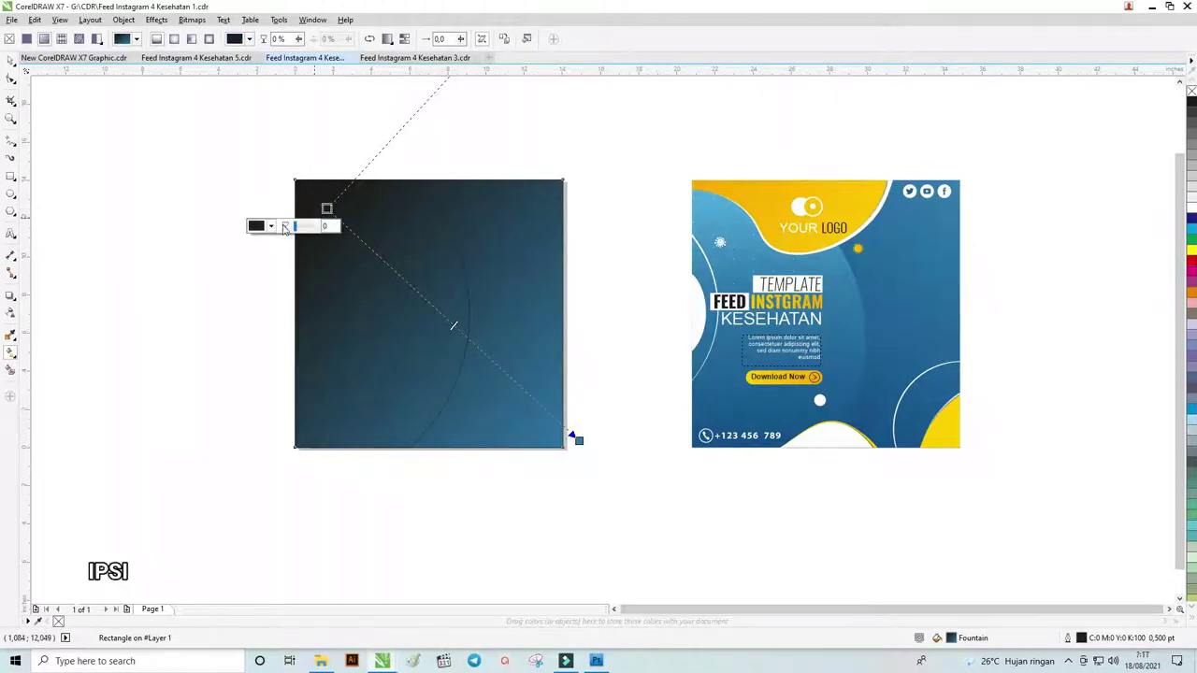
{"action": "left_click", "coordinate": [270, 226]}
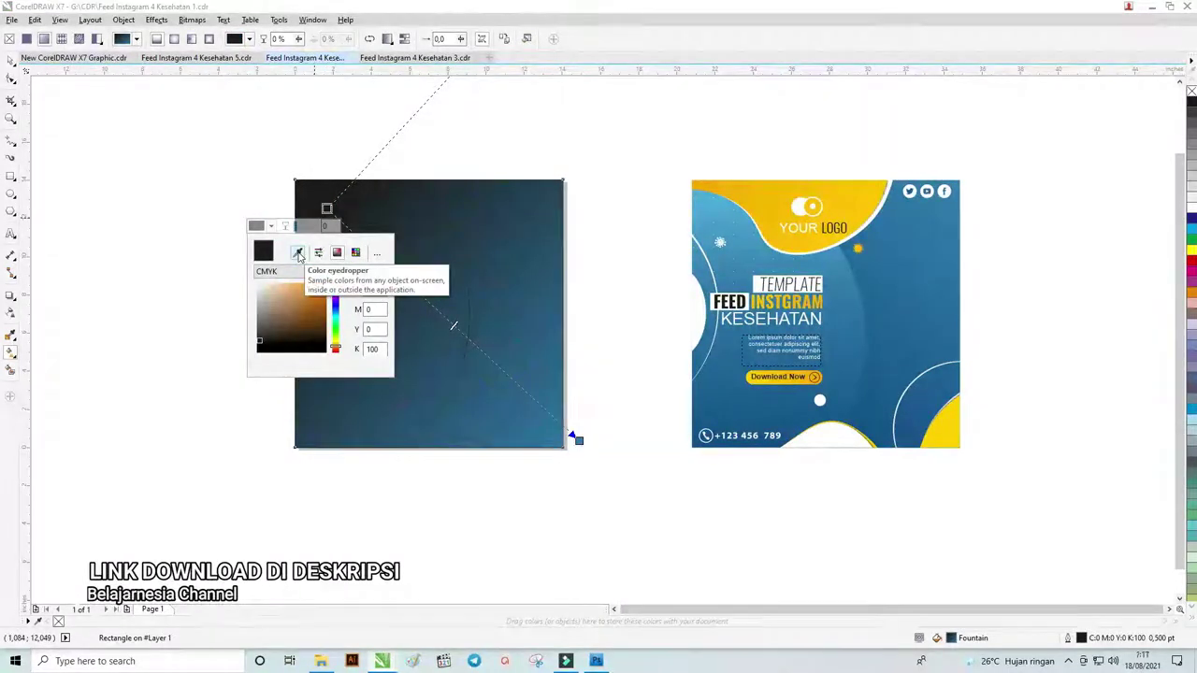
{"action": "left_click", "coordinate": [297, 251]}
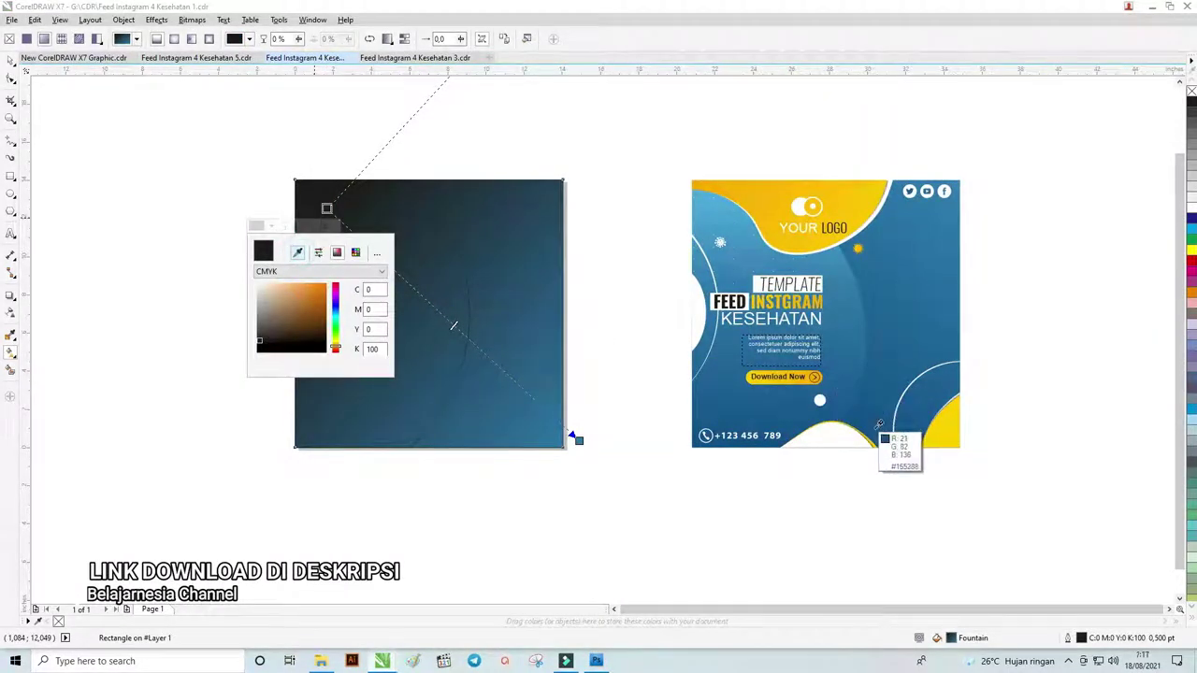
{"action": "left_click", "coordinate": [878, 426]}
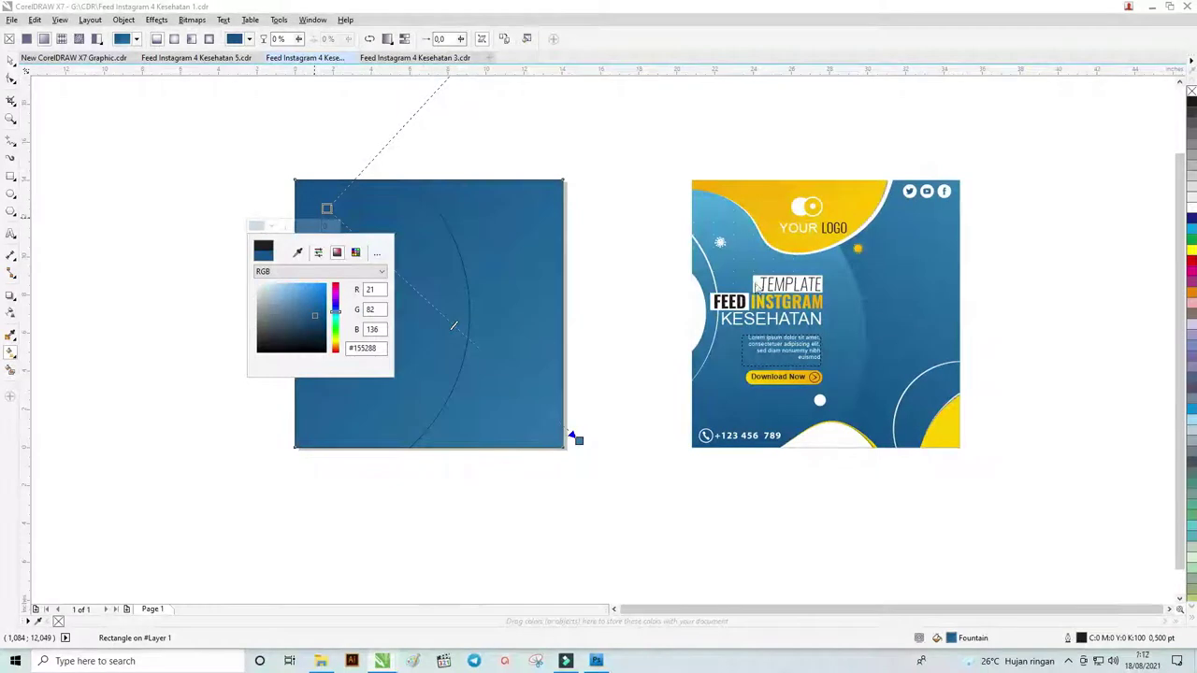
{"action": "left_click", "coordinate": [580, 445]}
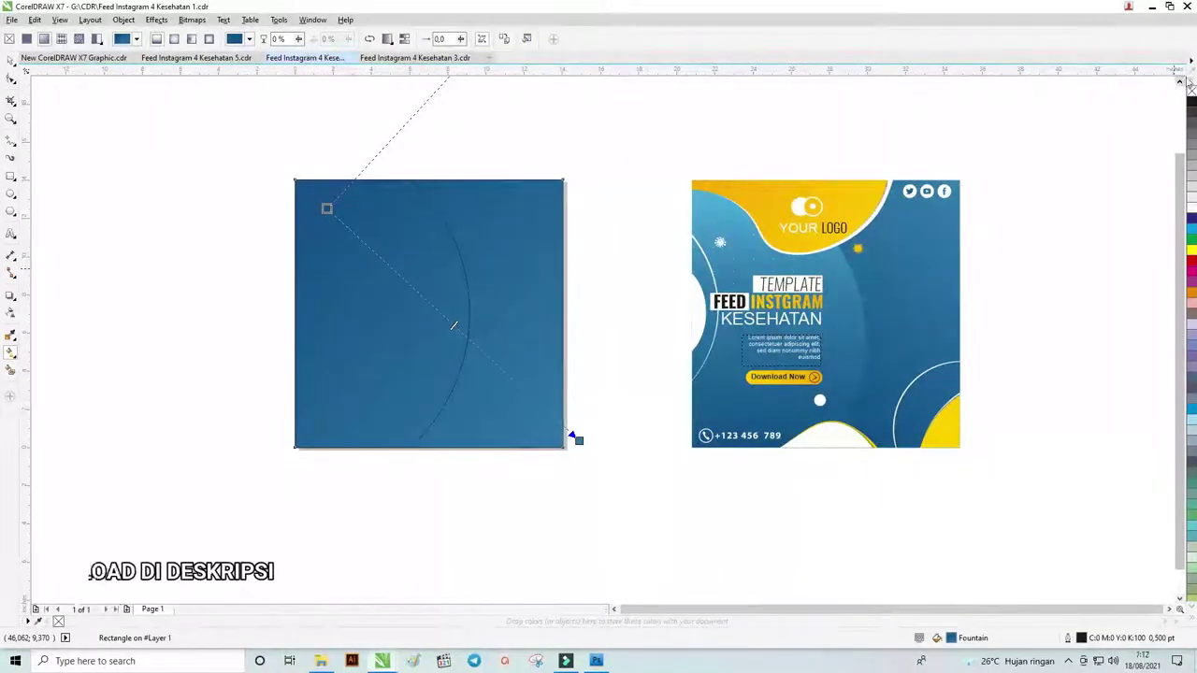
{"action": "left_click", "coordinate": [1190, 62]}
{"action": "left_click", "coordinate": [1190, 61]}
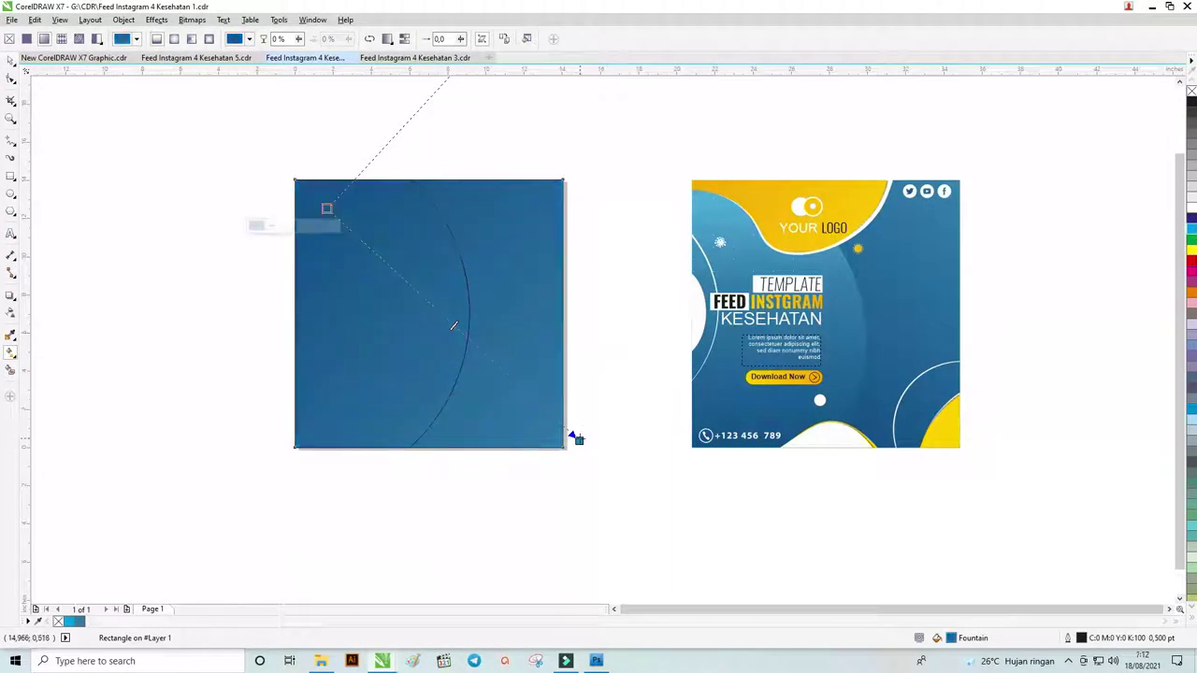
- Darken the gradient's start colour to a deeper blue
{"action": "left_click", "coordinate": [578, 439]}
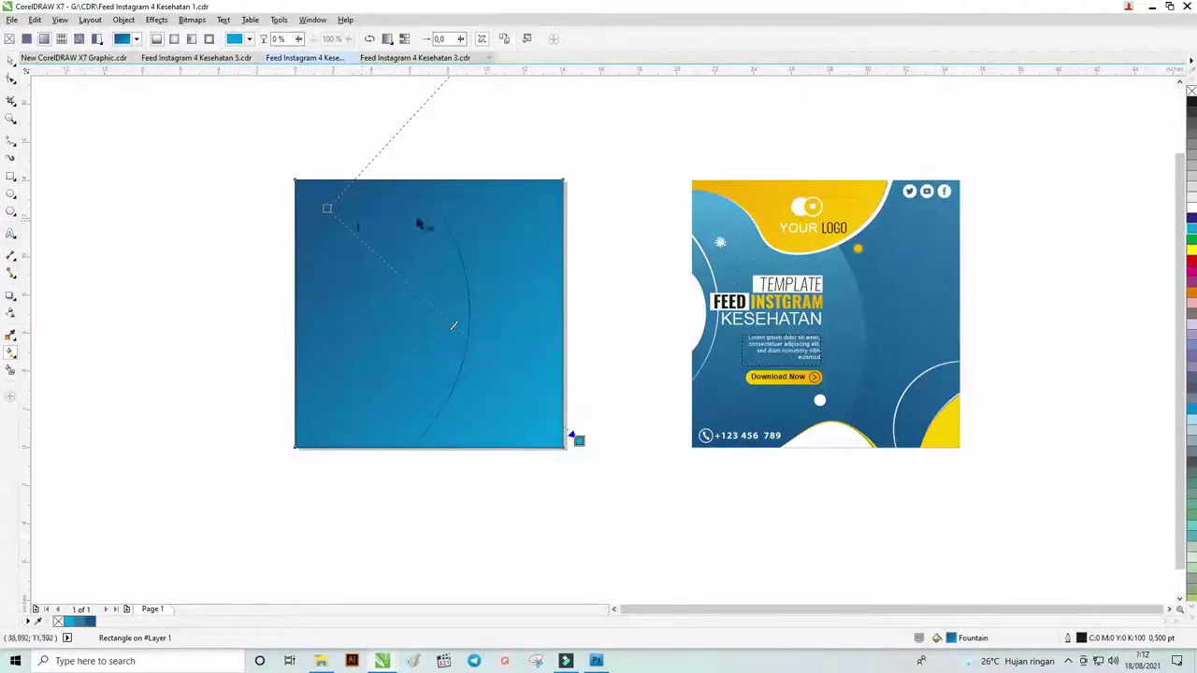
{"action": "left_click", "coordinate": [327, 208]}
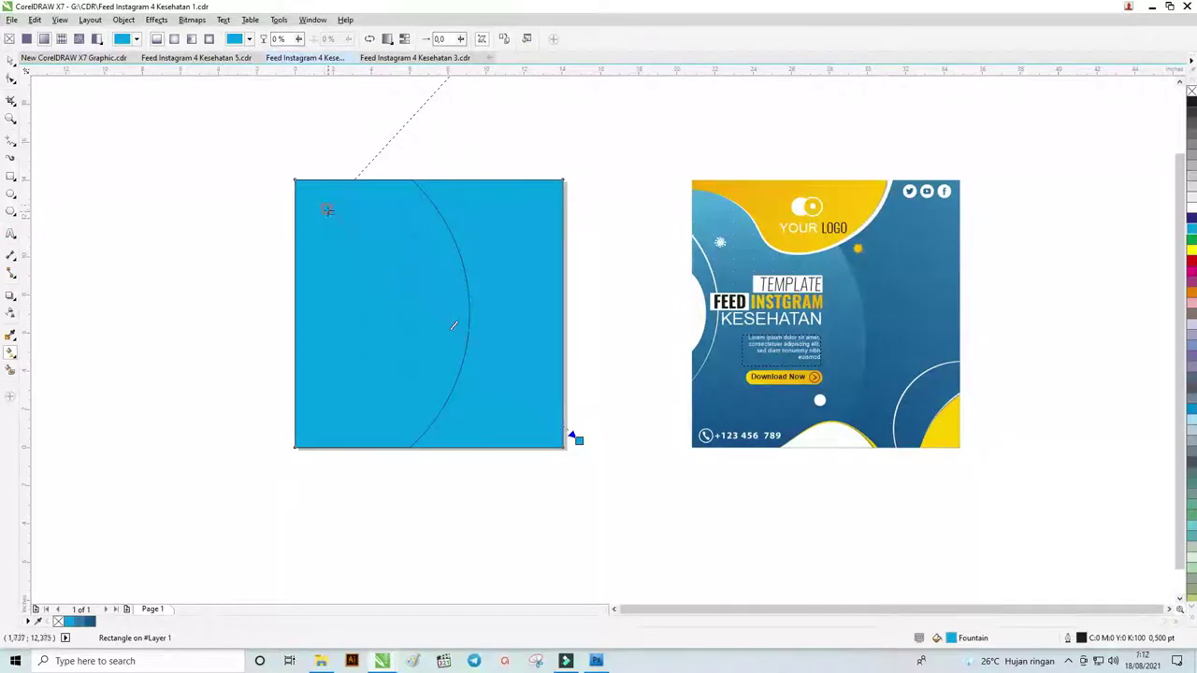
{"action": "left_click", "coordinate": [326, 207]}
{"action": "left_click", "coordinate": [272, 226]}
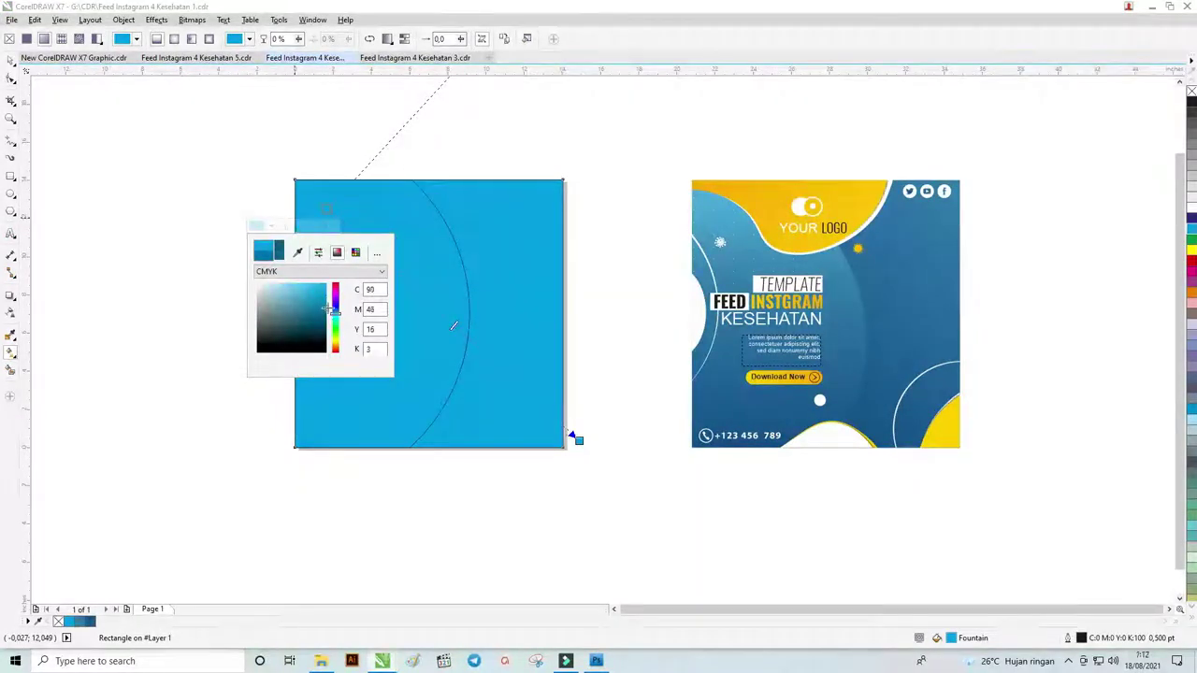
{"action": "left_click", "coordinate": [328, 312]}
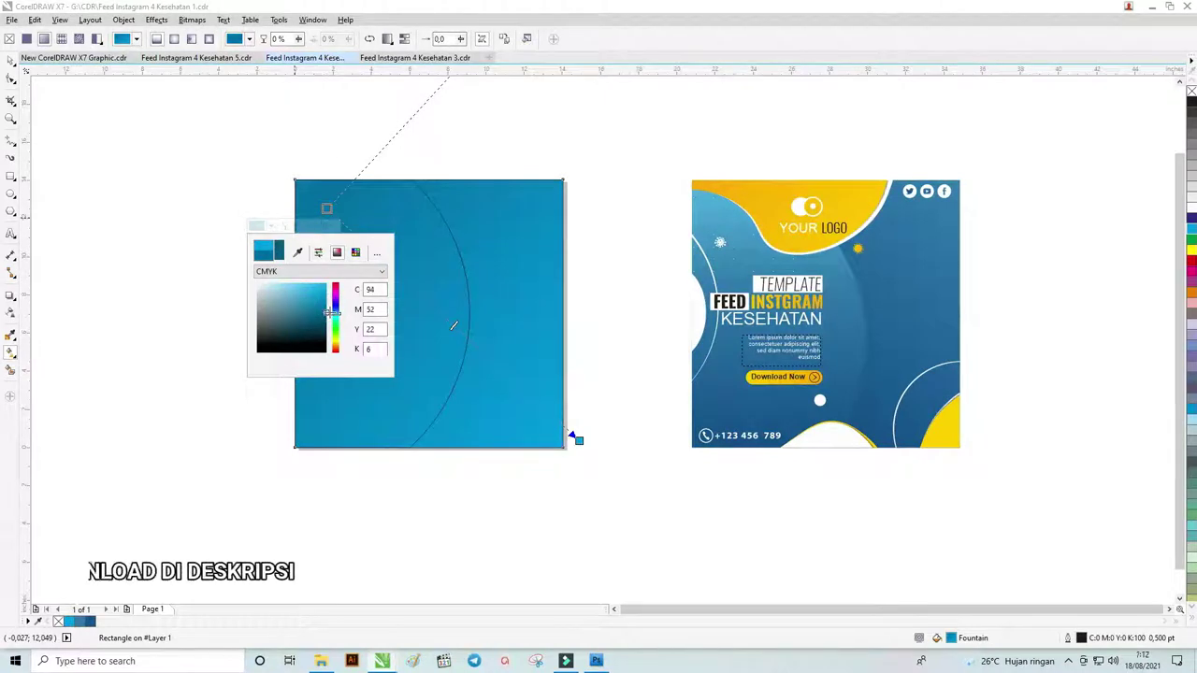
{"action": "left_click", "coordinate": [327, 313]}
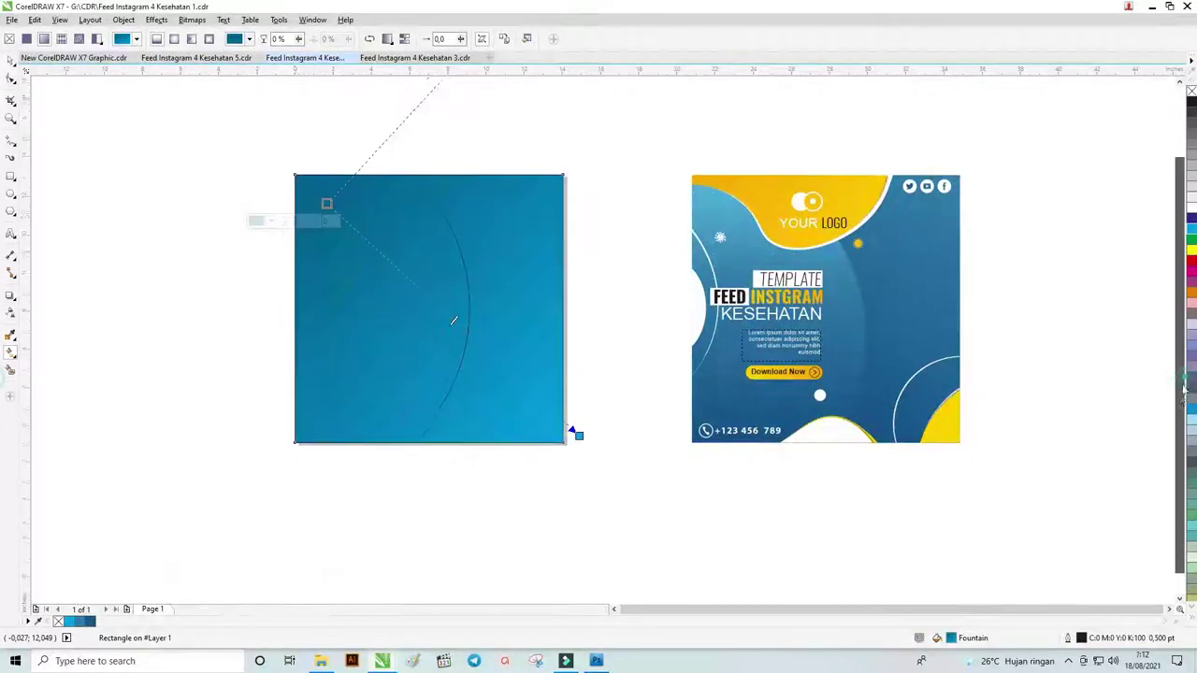
{"action": "scroll", "coordinate": [1175, 386], "scroll_direction": "down", "scroll_amount": 1}
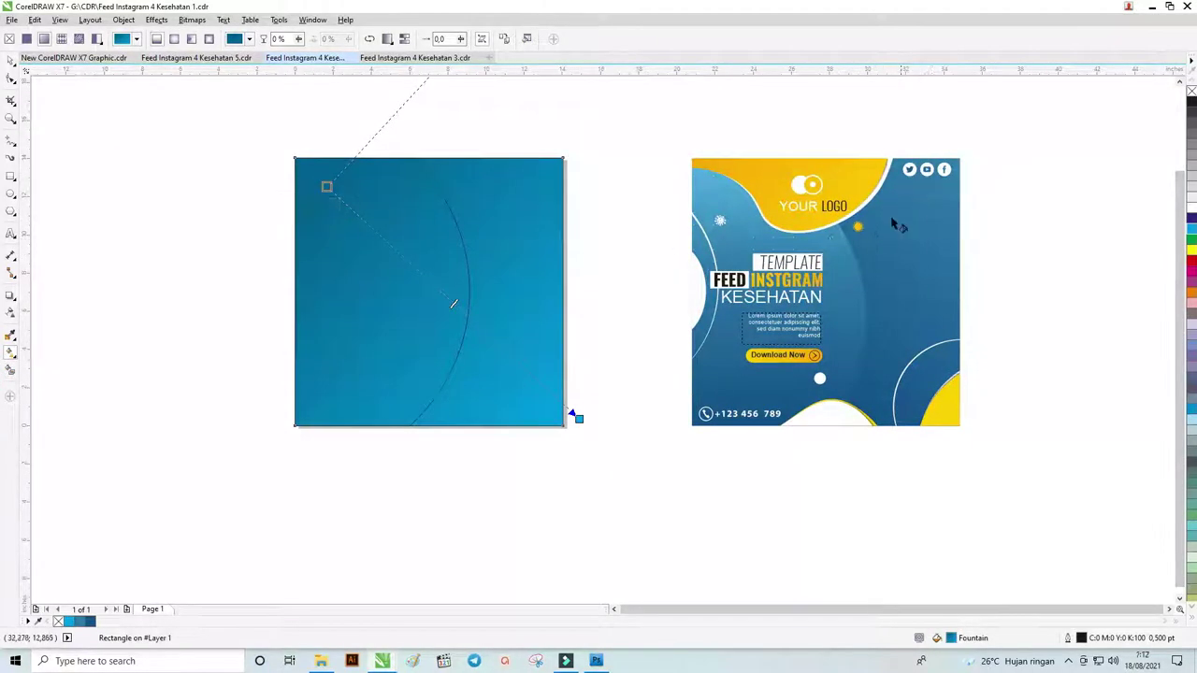
- Resample the end colour as a medium blue and the start as the template's dark blue
{"action": "left_click", "coordinate": [573, 415]}
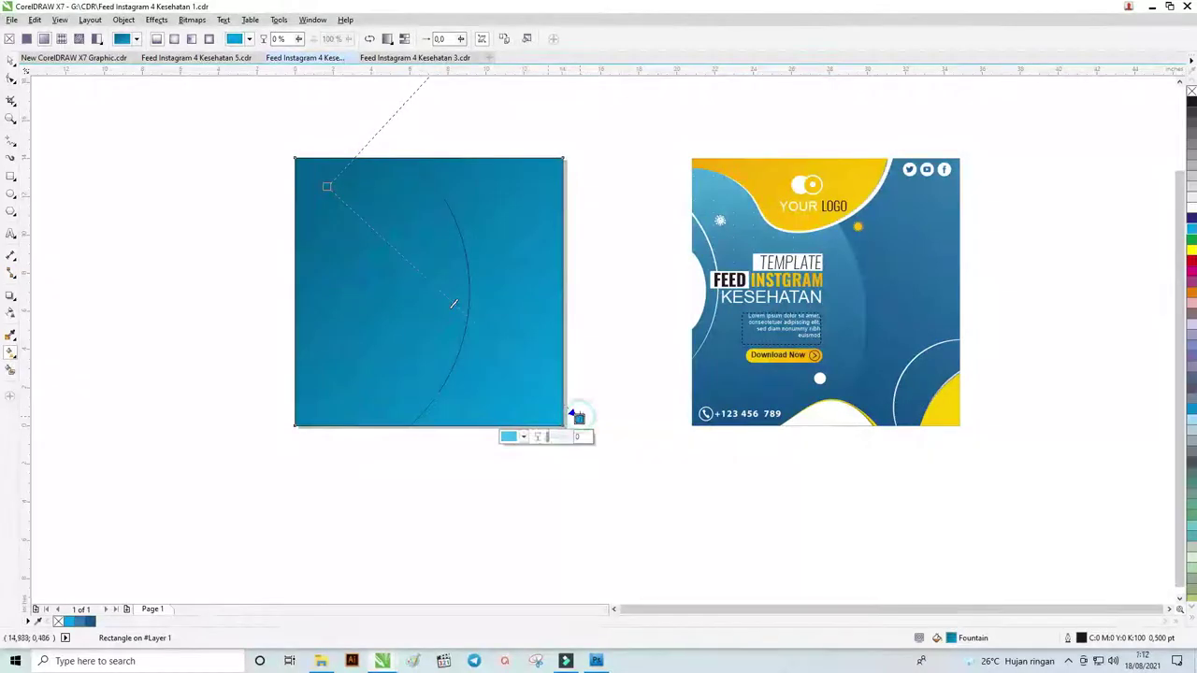
{"action": "left_click", "coordinate": [524, 437]}
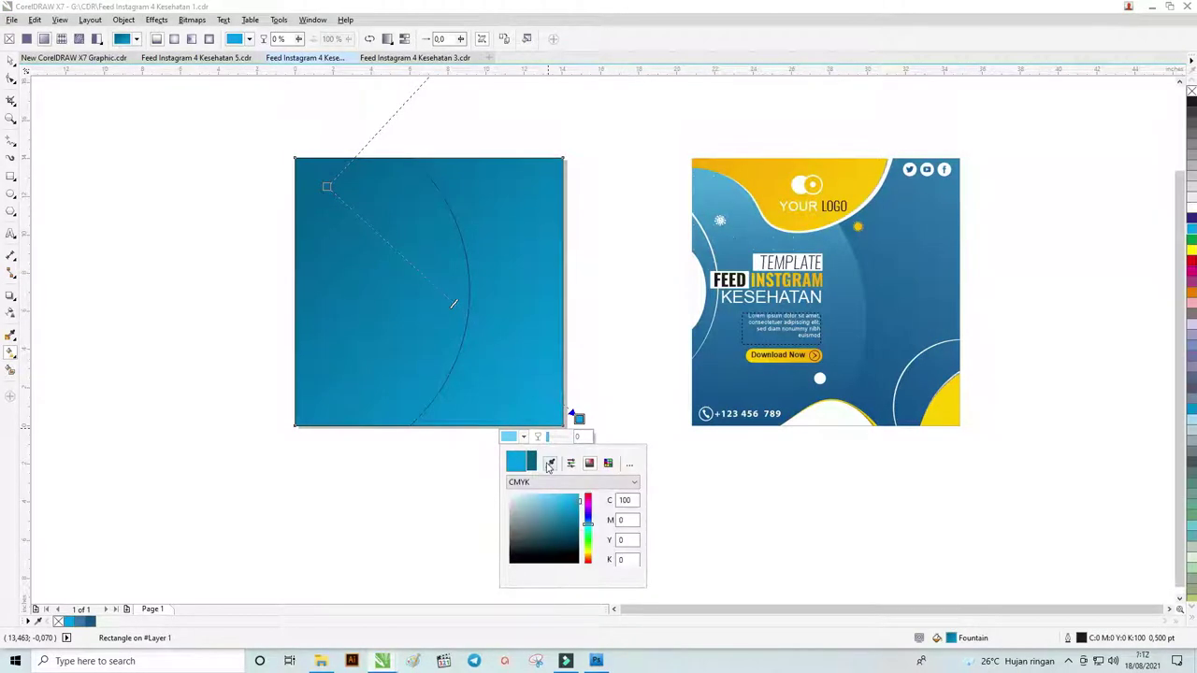
{"action": "left_click", "coordinate": [549, 465]}
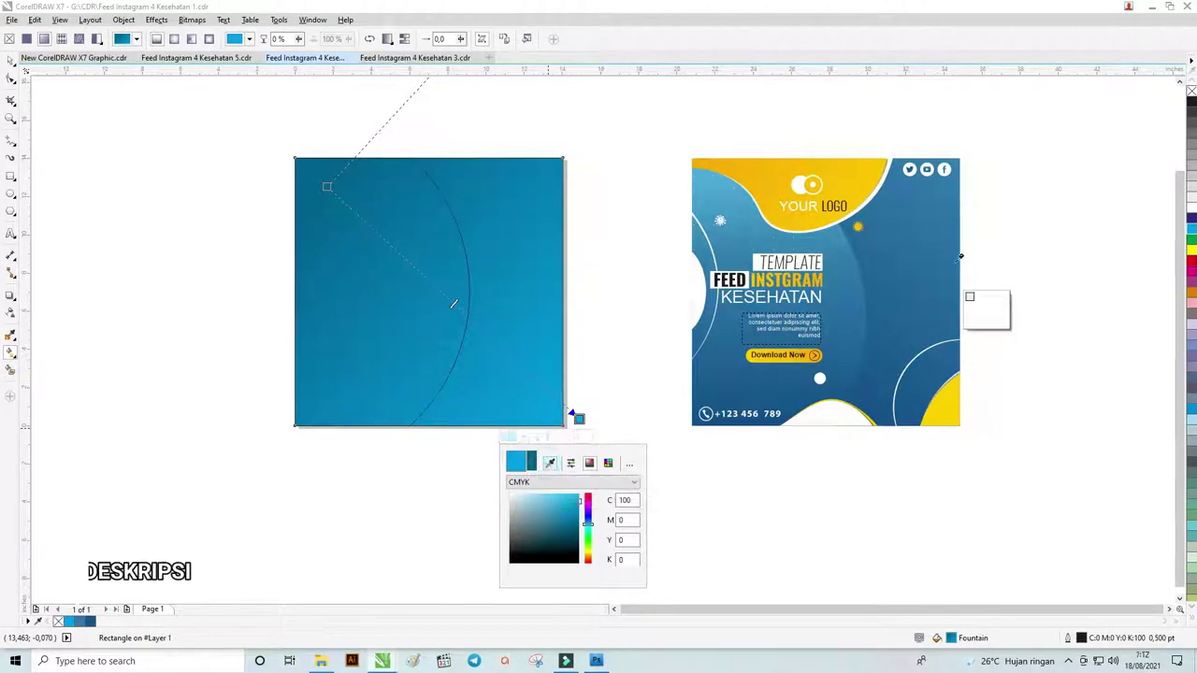
{"action": "left_click", "coordinate": [927, 183]}
{"action": "left_click", "coordinate": [326, 187]}
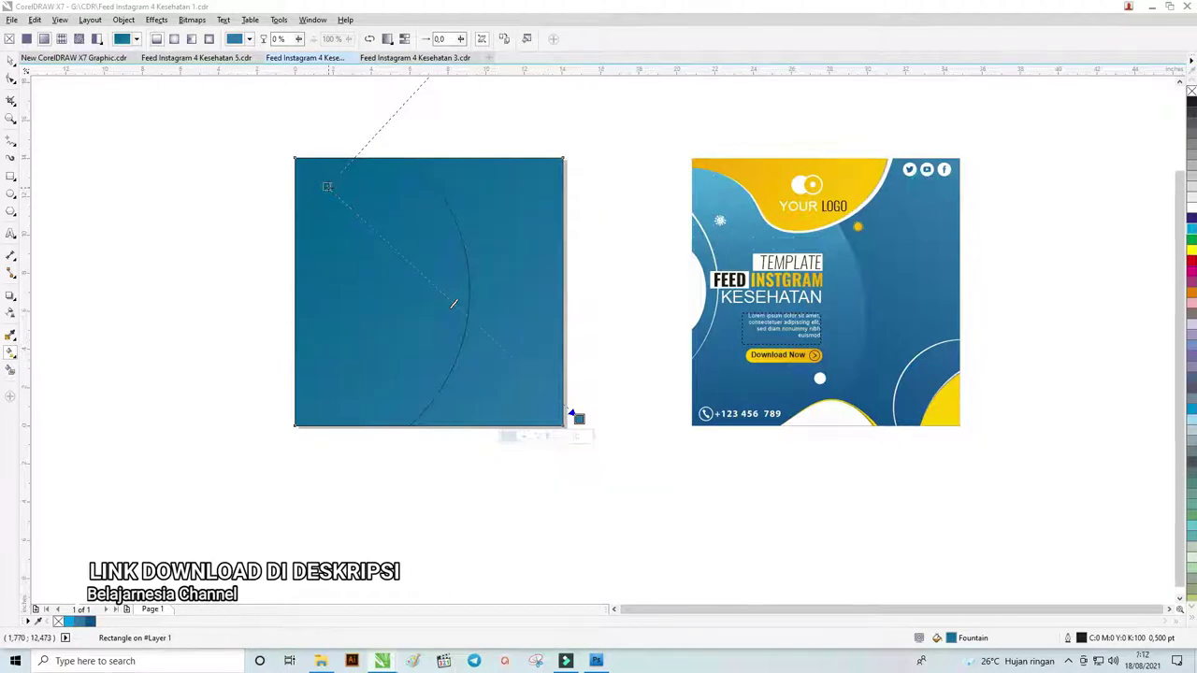
{"action": "left_click", "coordinate": [273, 204]}
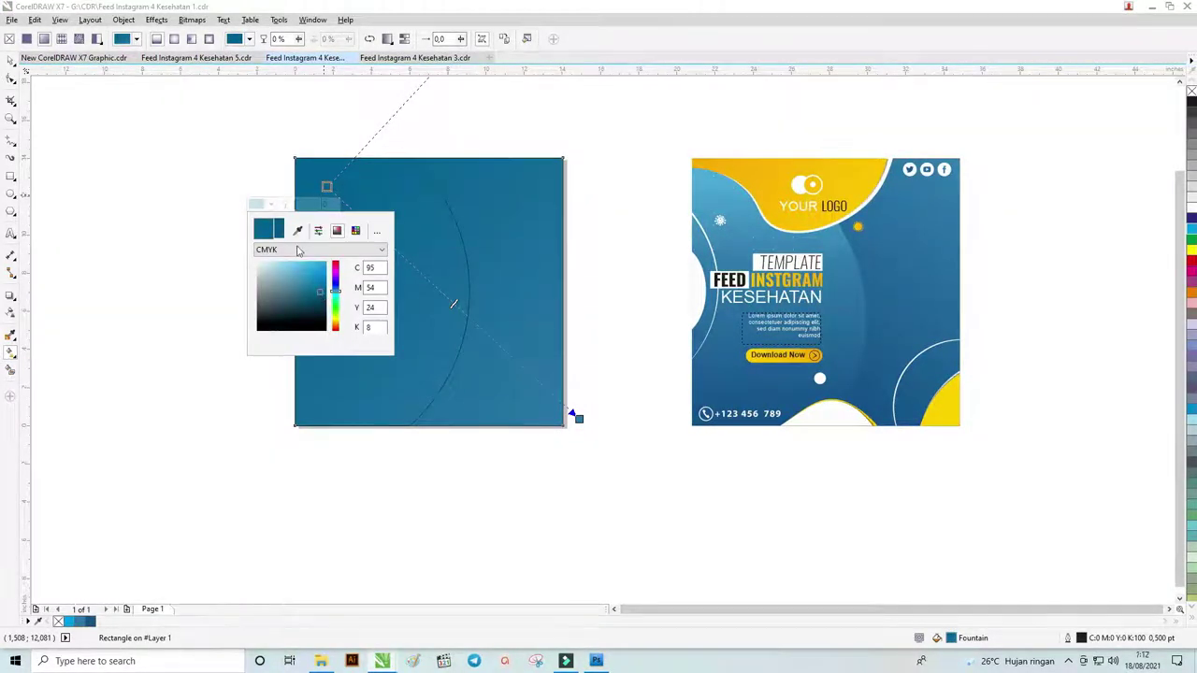
{"action": "left_click", "coordinate": [298, 230]}
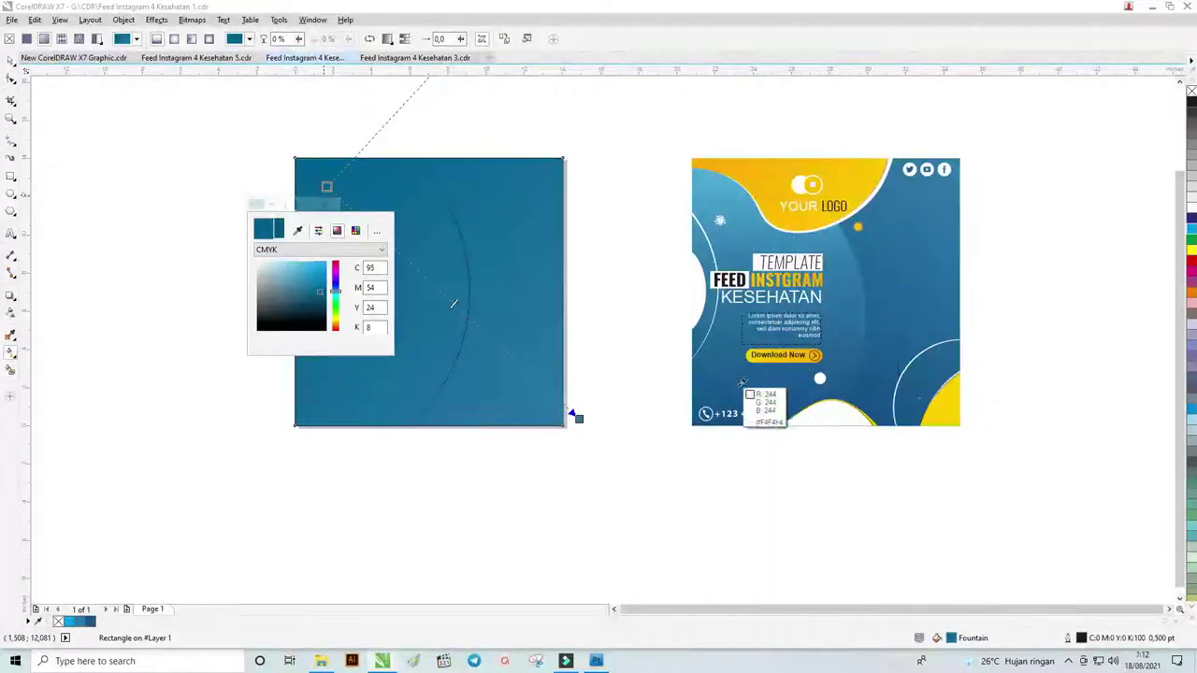
{"action": "left_click", "coordinate": [879, 397]}
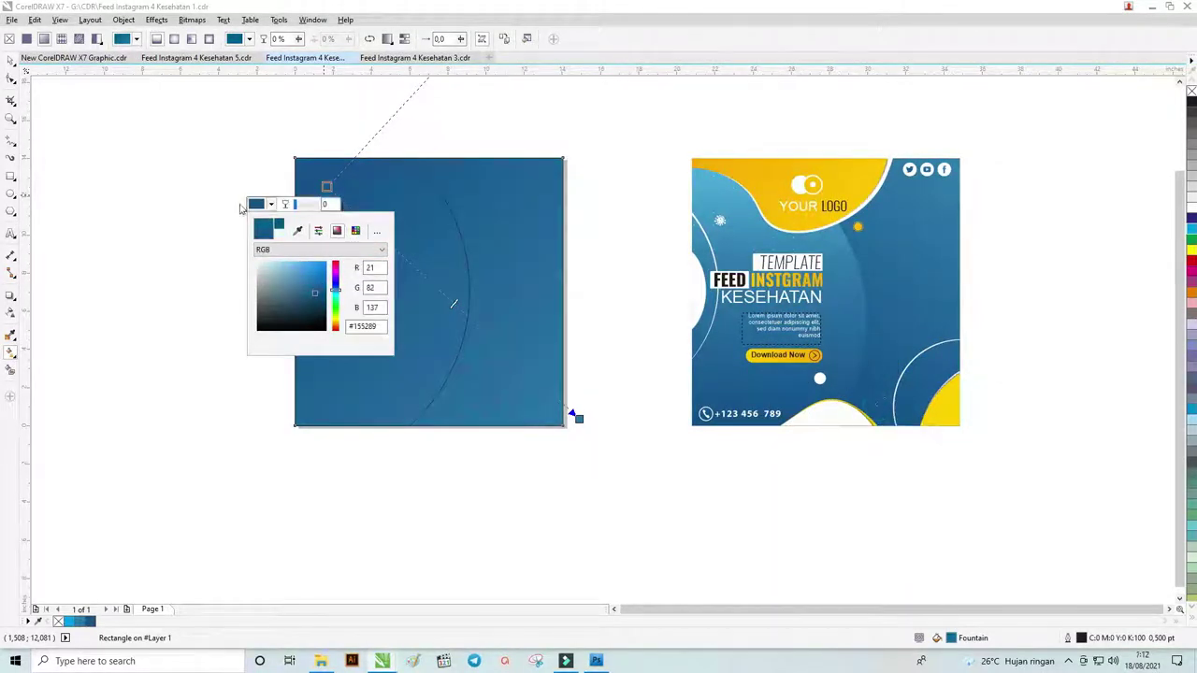
- Drag the gradient nodes so it runs vertically from below the square to its top edge
{"action": "left_click", "coordinate": [74, 146]}
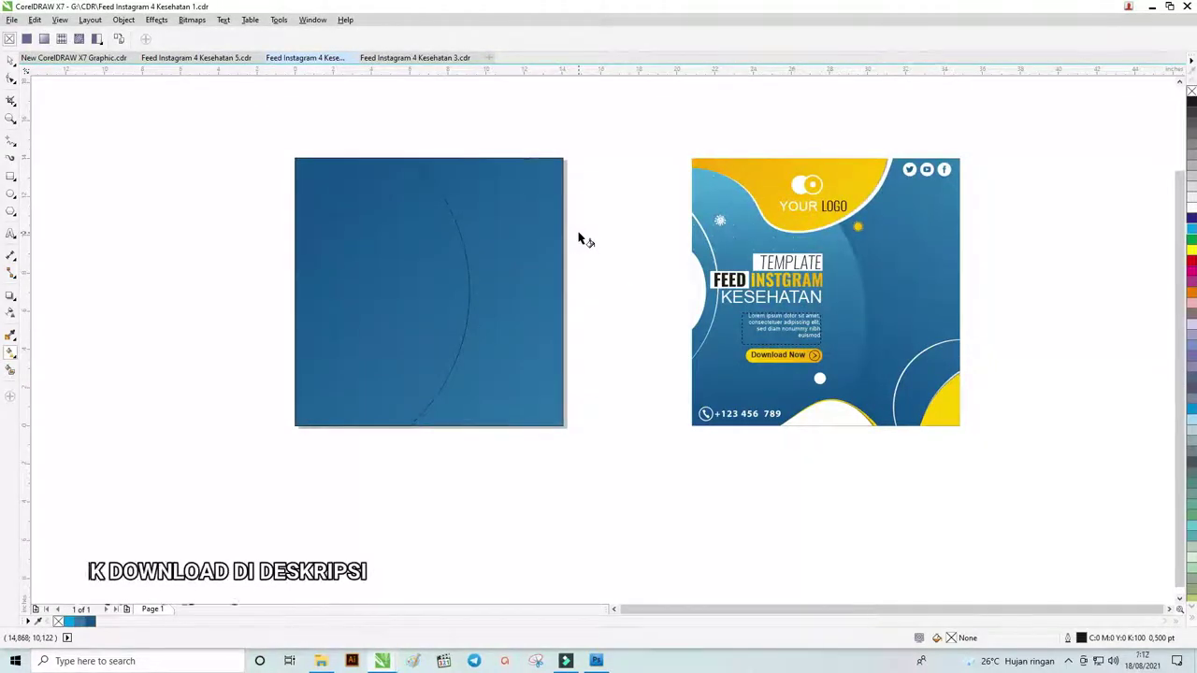
{"action": "left_click", "coordinate": [548, 223]}
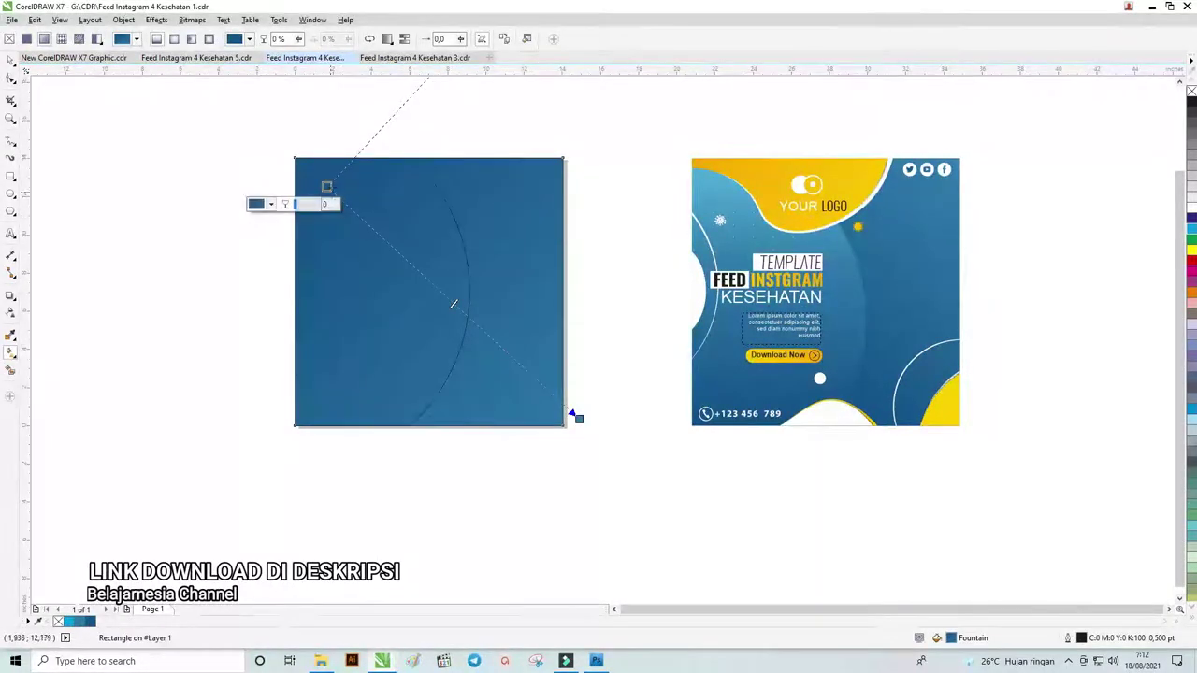
{"action": "left_click_drag", "start_coordinate": [327, 186], "coordinate": [384, 484]}
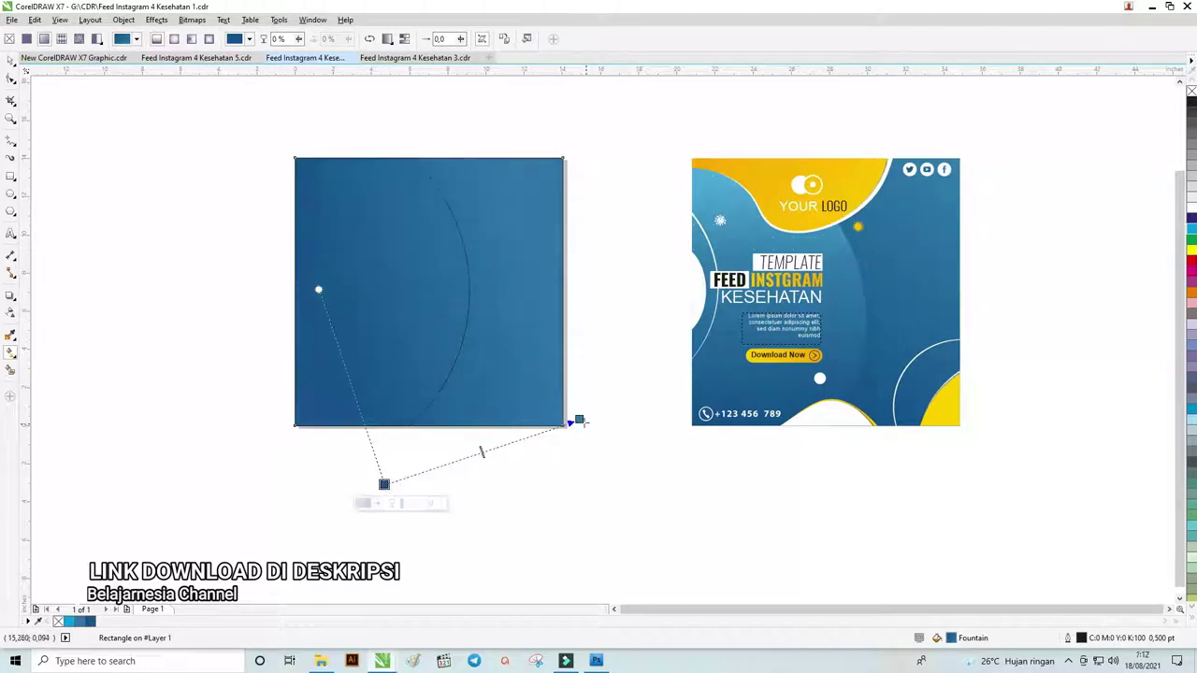
{"action": "left_click_drag", "start_coordinate": [578, 421], "coordinate": [425, 148]}
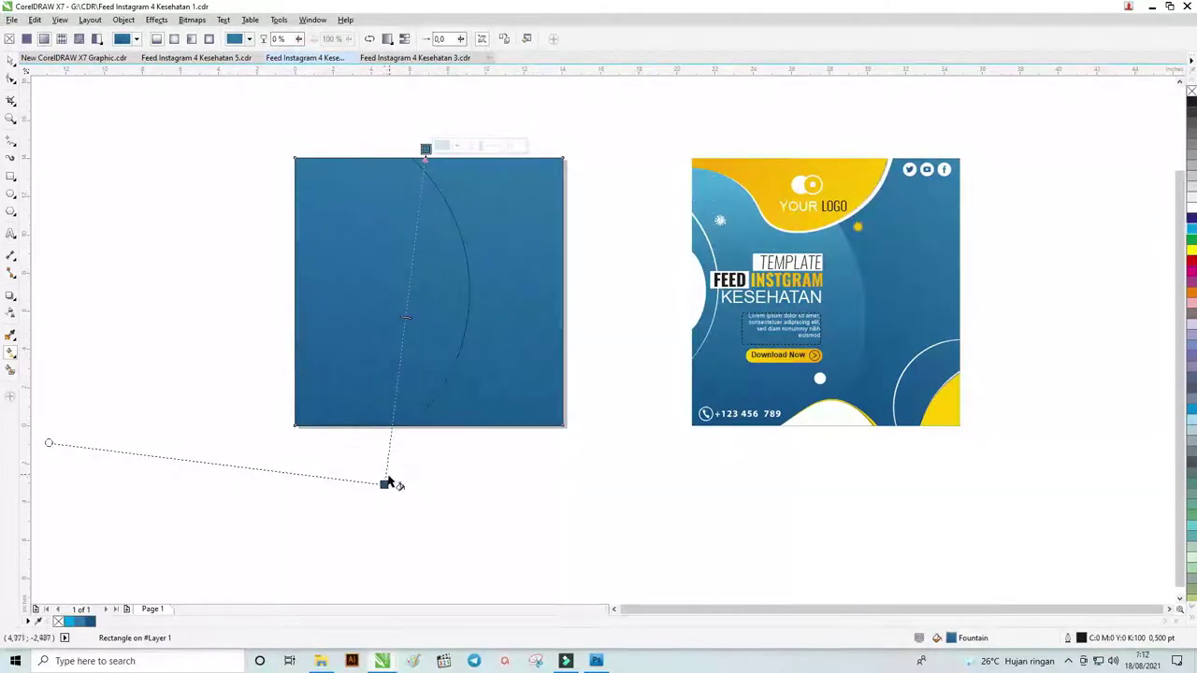
{"action": "left_click_drag", "start_coordinate": [386, 483], "coordinate": [434, 461]}
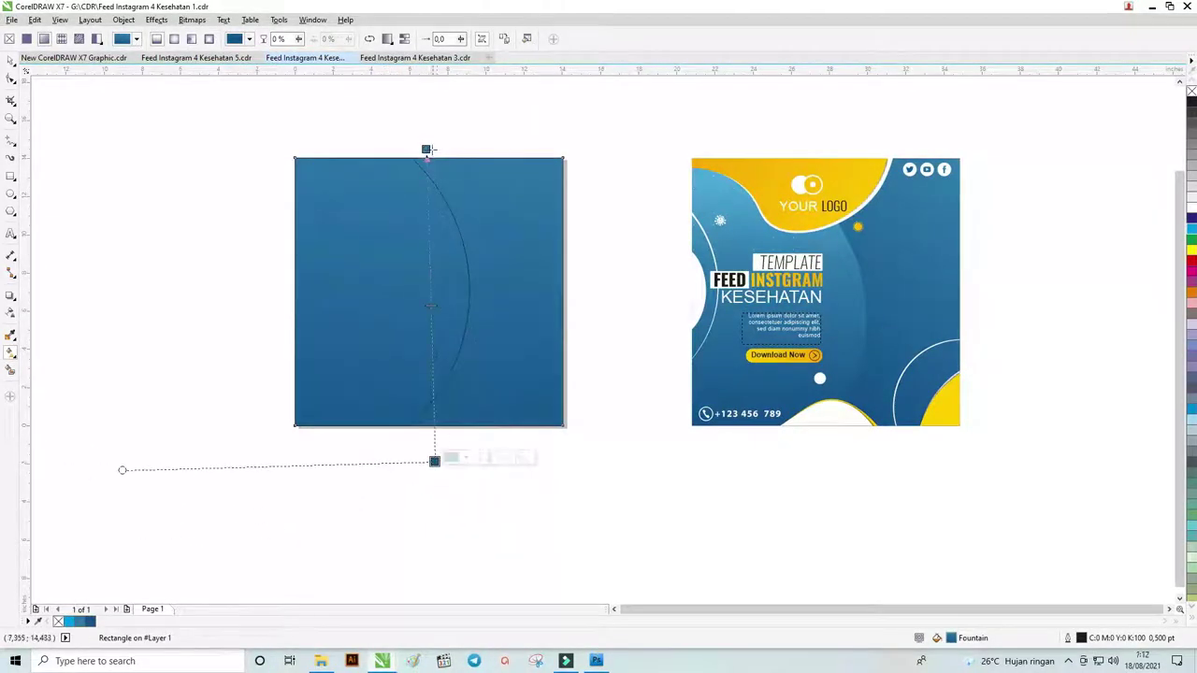
{"action": "mouse_move", "coordinate": [422, 146]}
{"action": "left_mouse_down"}
{"action": "mouse_move", "coordinate": [483, 170]}
{"action": "mouse_move", "coordinate": [431, 187]}
{"action": "left_mouse_up"}
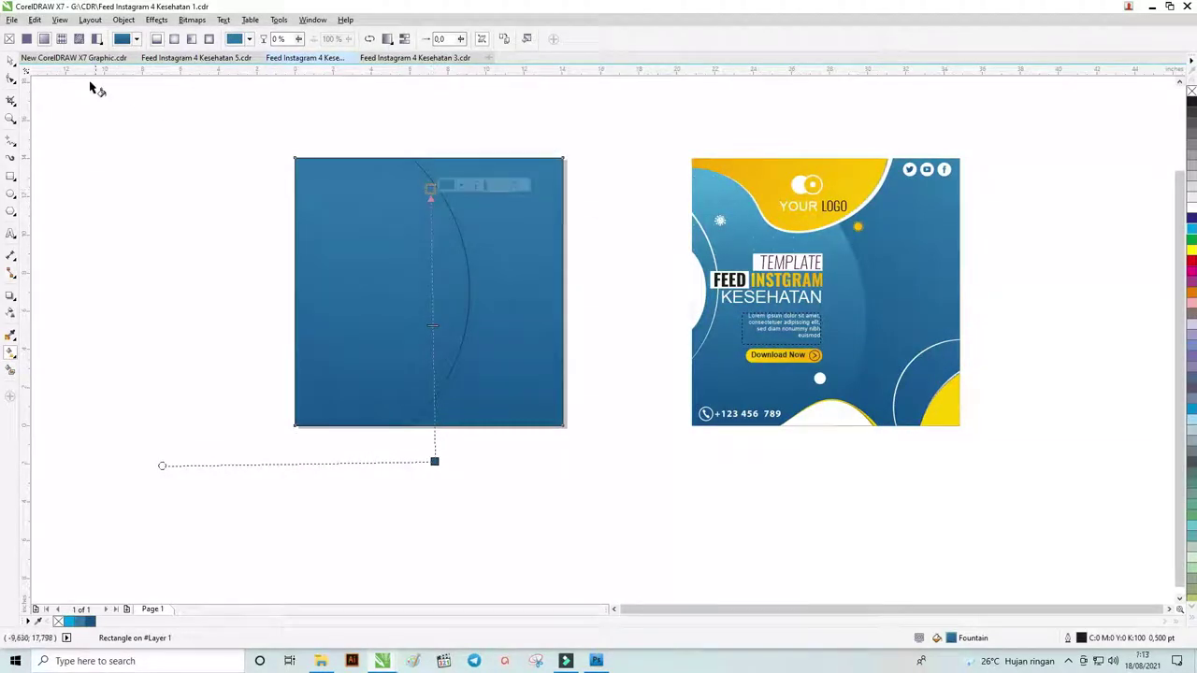
- Copy the square's blue fountain fill onto the curved shape
{"action": "left_click", "coordinate": [10, 62]}
{"action": "left_click_drag", "start_coordinate": [382, 230], "coordinate": [285, 231]}
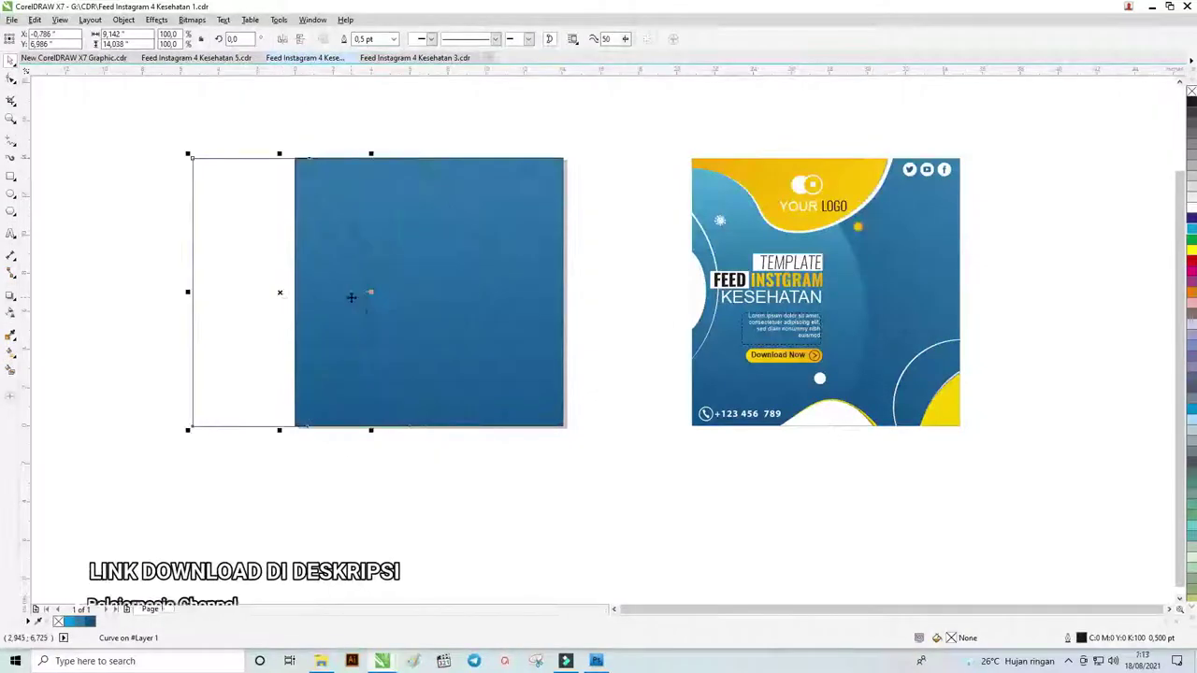
{"action": "key", "text": "Escape"}
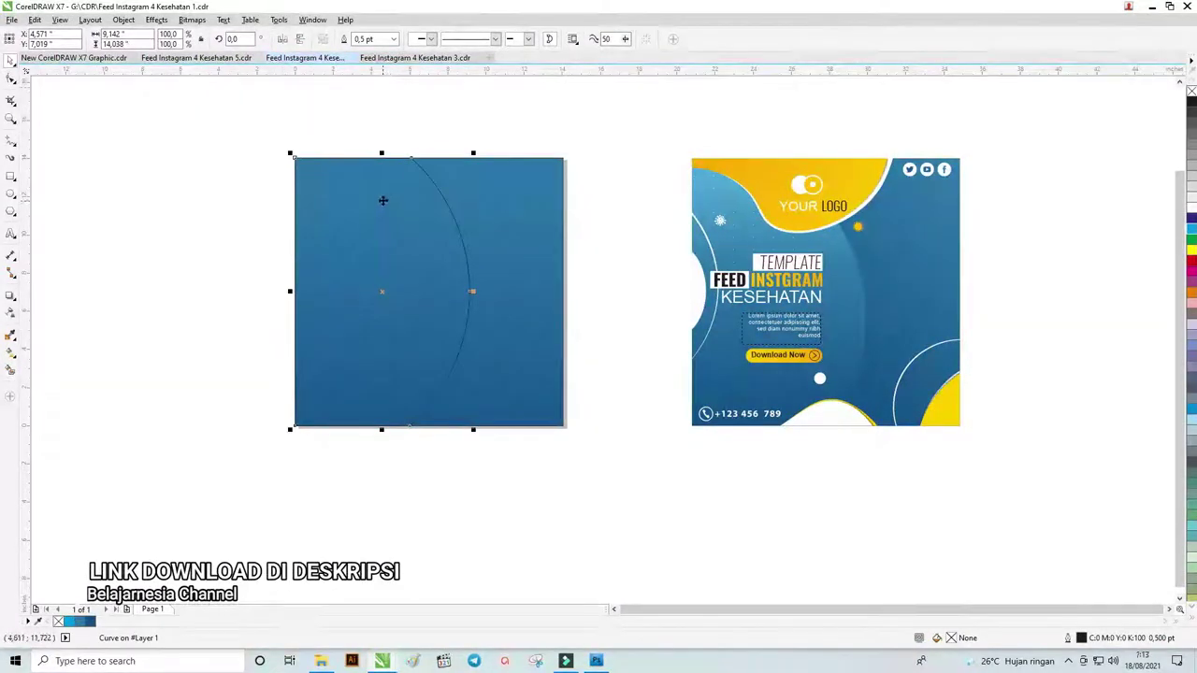
{"action": "left_click", "coordinate": [10, 352]}
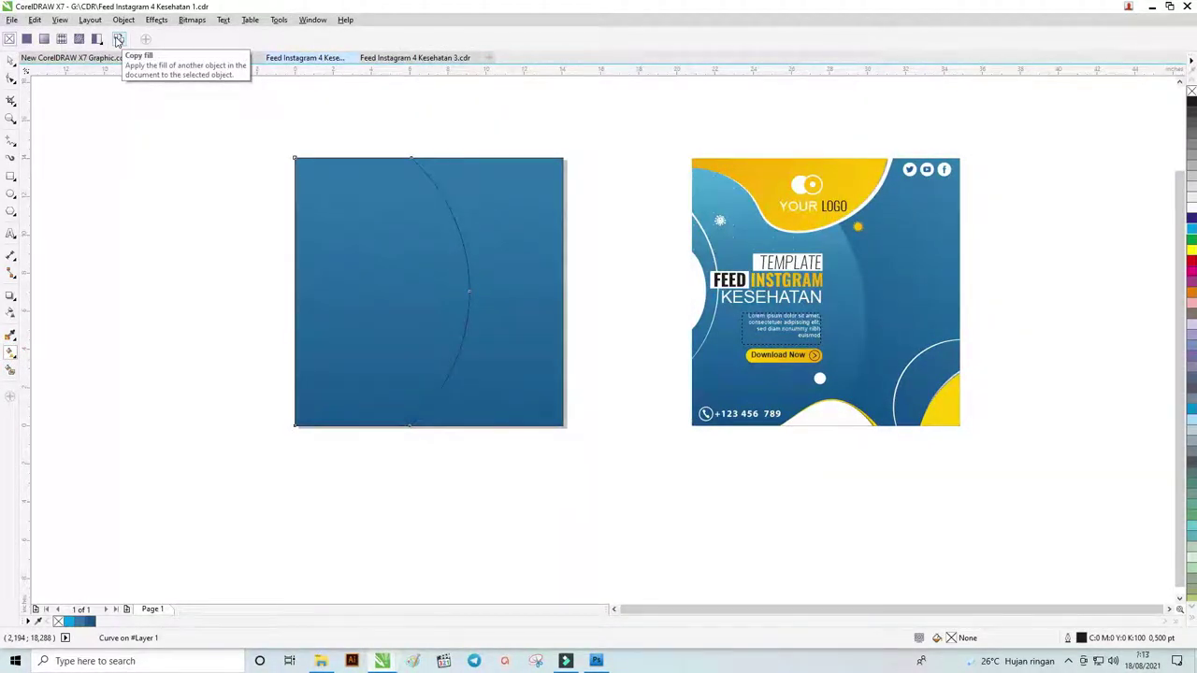
{"action": "left_click", "coordinate": [118, 39]}
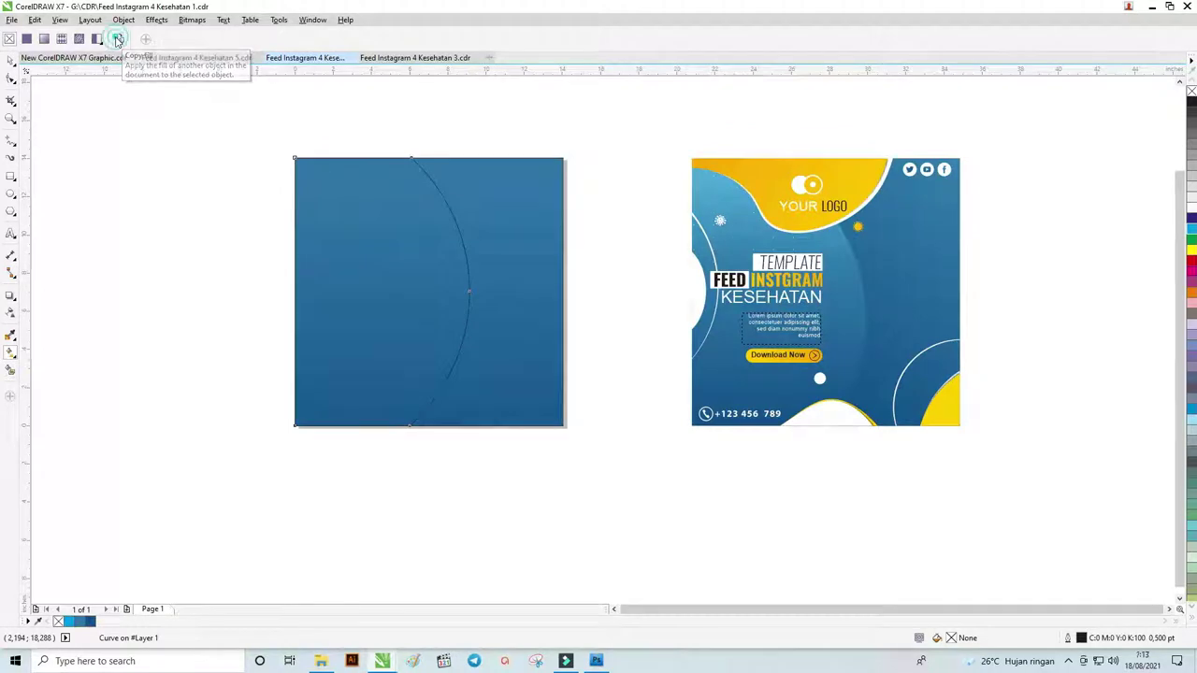
{"action": "left_click", "coordinate": [484, 212]}
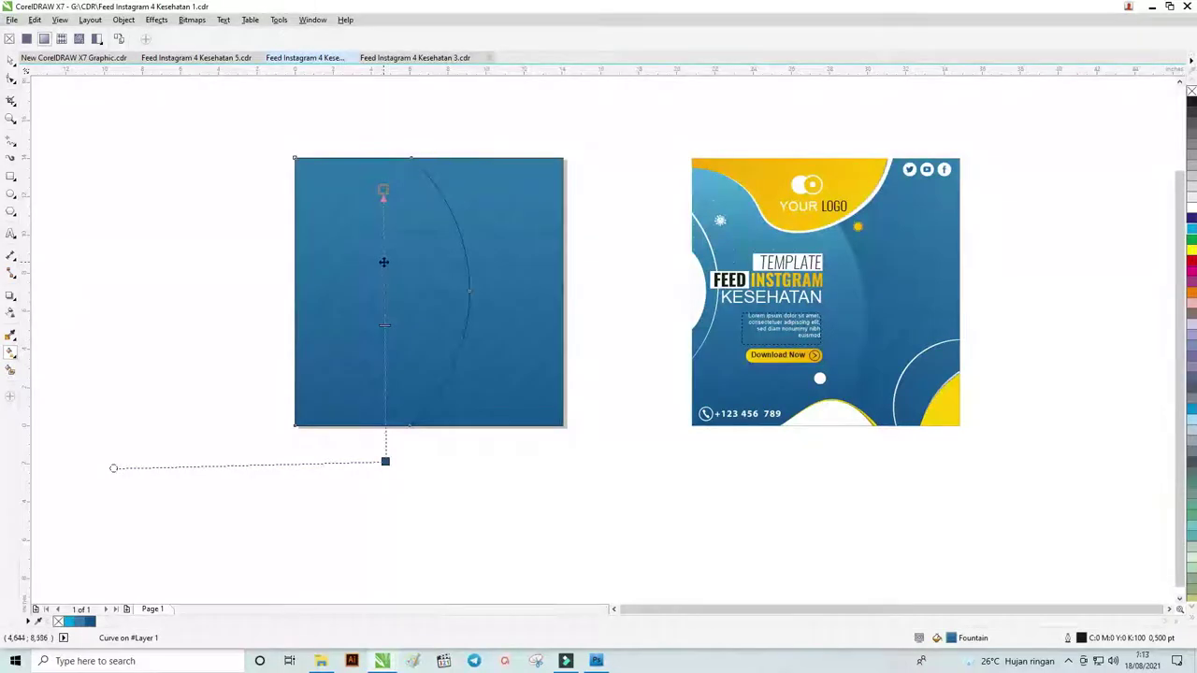
- Angle the copied gradient diagonally across the curved shape
{"action": "mouse_move", "coordinate": [382, 261]}
{"action": "left_mouse_down"}
{"action": "mouse_move", "coordinate": [383, 333]}
{"action": "mouse_move", "coordinate": [383, 290]}
{"action": "left_mouse_up"}
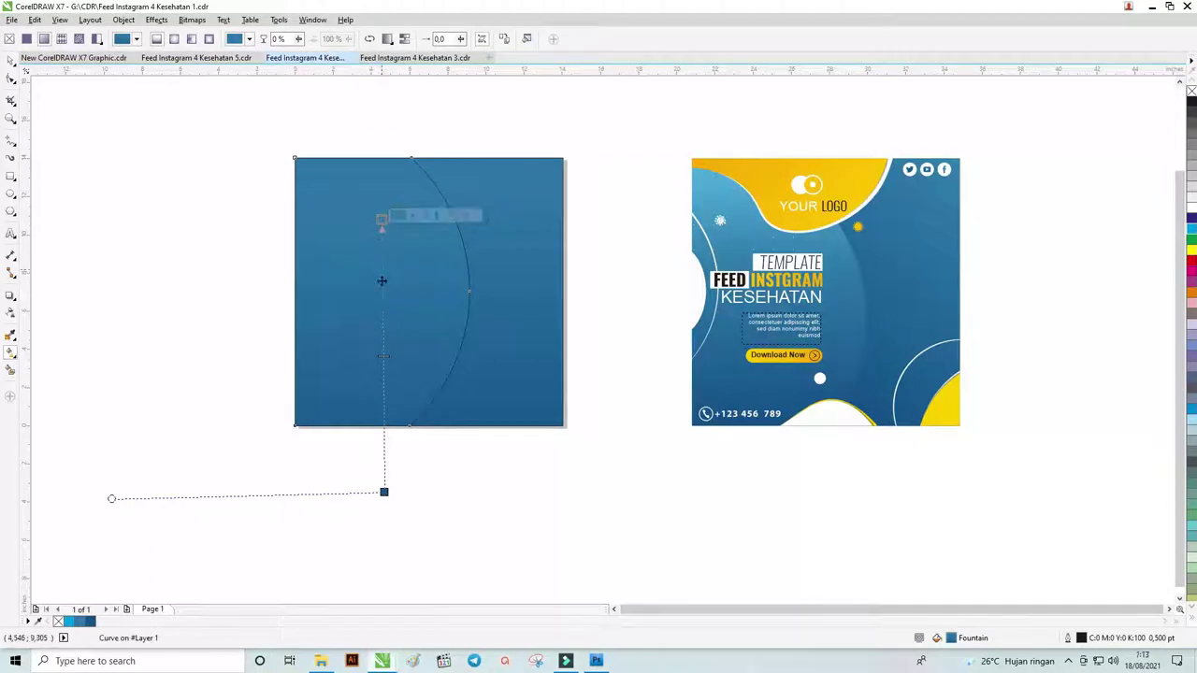
{"action": "left_click_drag", "start_coordinate": [383, 492], "coordinate": [459, 490]}
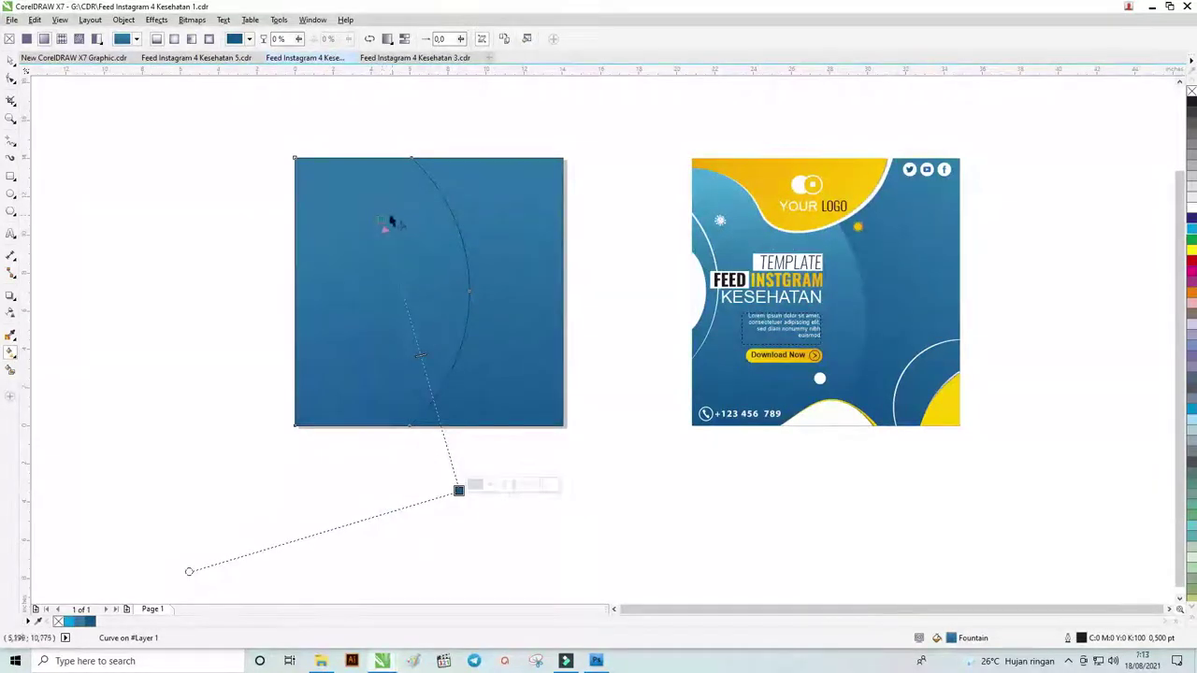
{"action": "left_click_drag", "start_coordinate": [379, 217], "coordinate": [336, 208]}
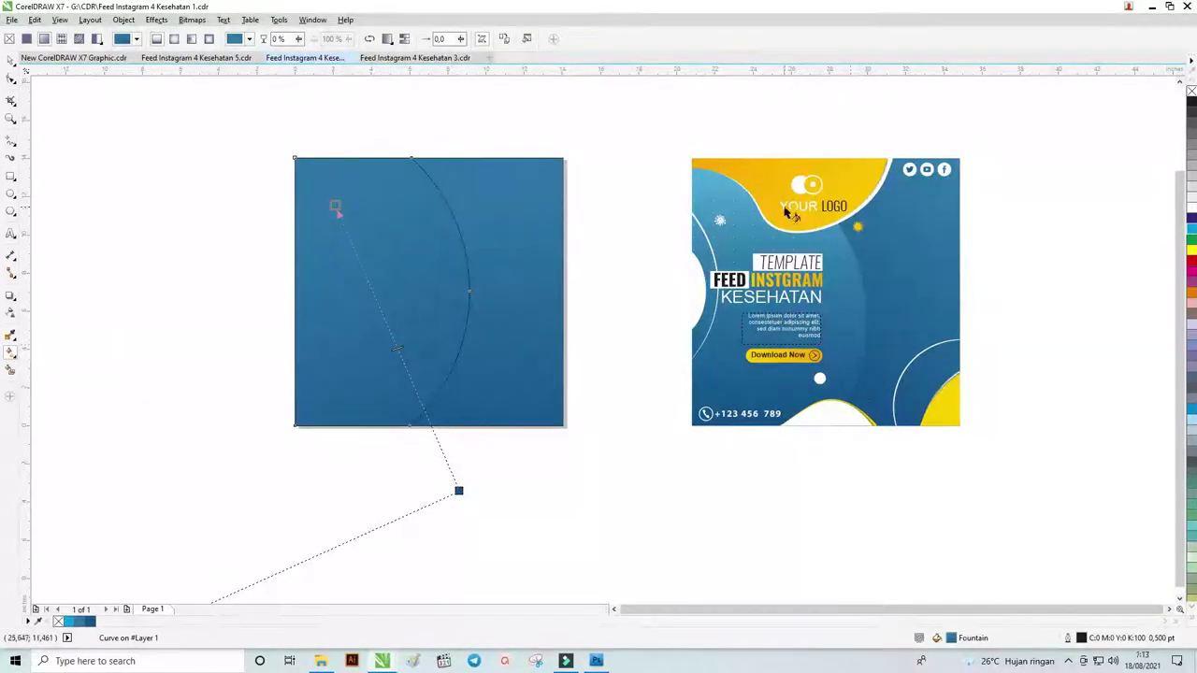
- Brighten the gradient's start colour slightly and pull its end to the square's bottom edge
{"action": "left_click", "coordinate": [355, 198]}
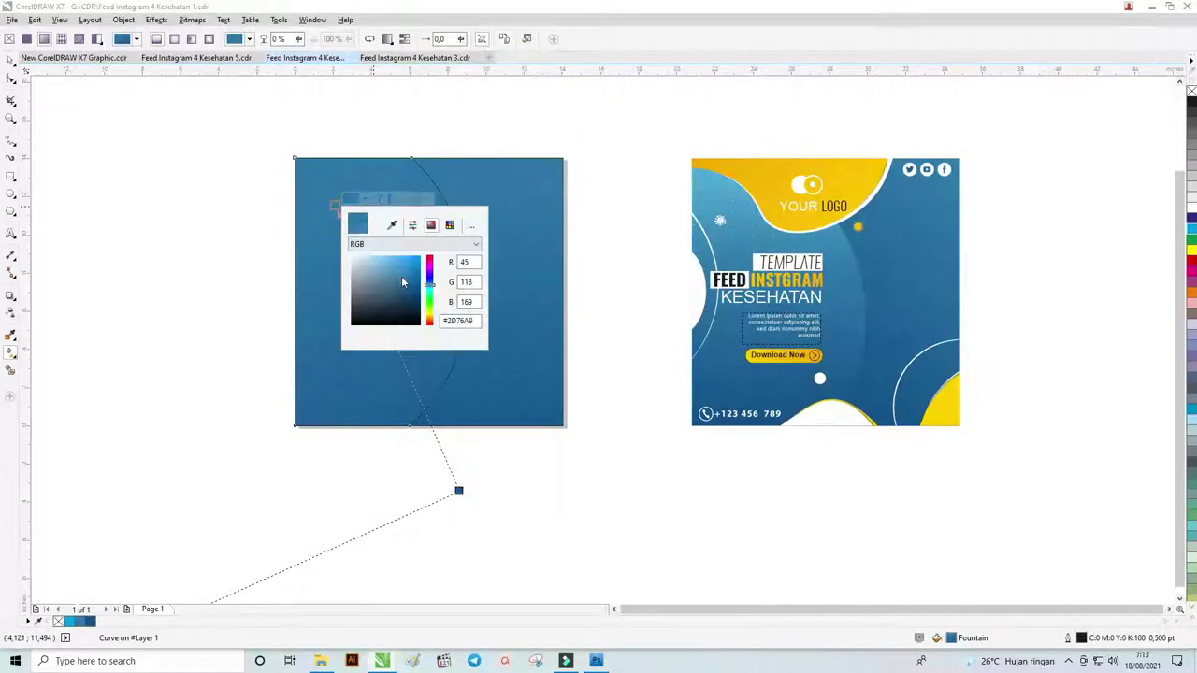
{"action": "left_click_drag", "start_coordinate": [403, 282], "coordinate": [401, 278]}
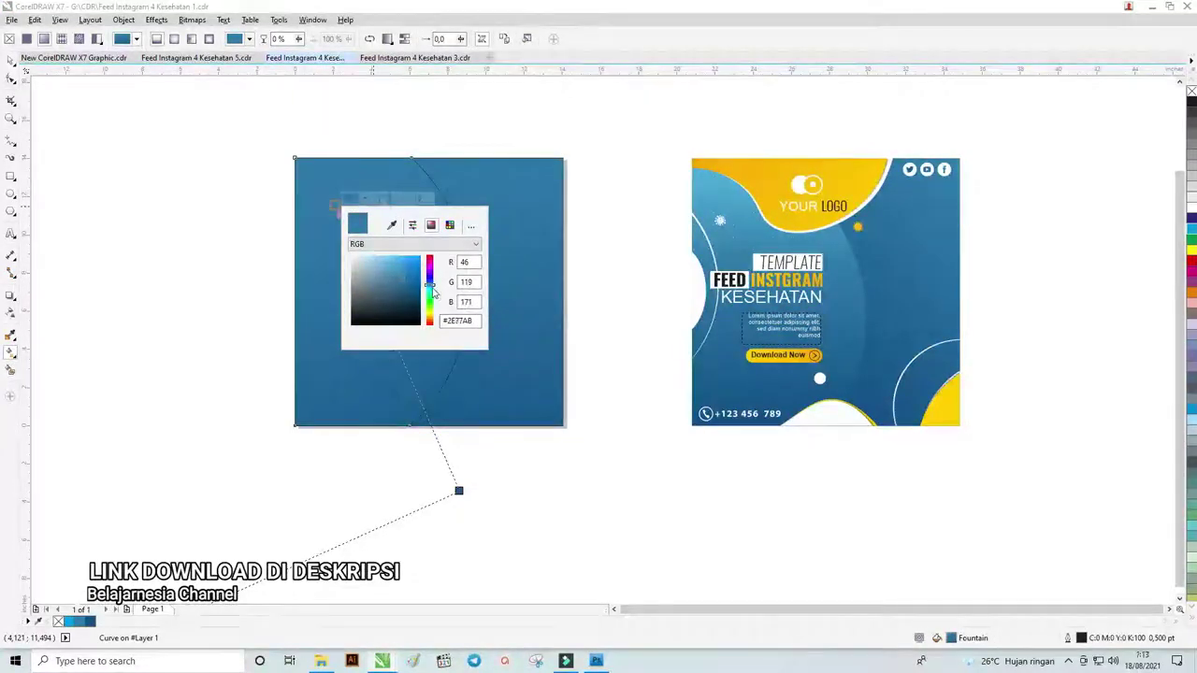
{"action": "left_click_drag", "start_coordinate": [429, 285], "coordinate": [431, 293]}
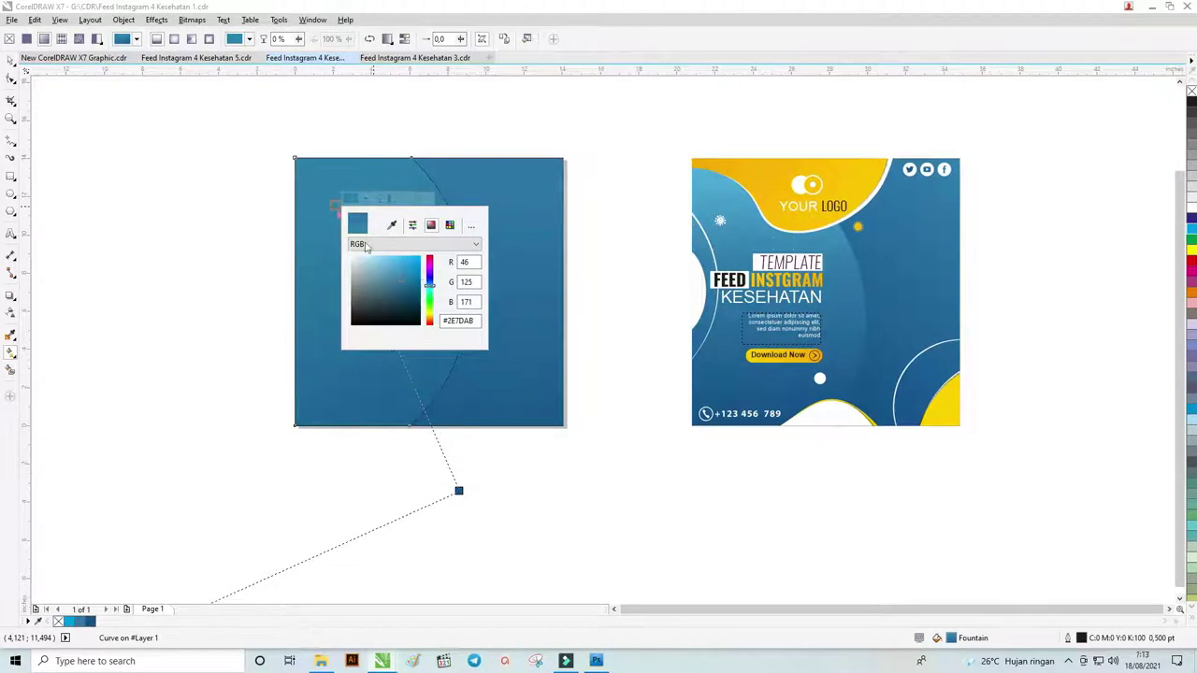
{"action": "left_click", "coordinate": [333, 207]}
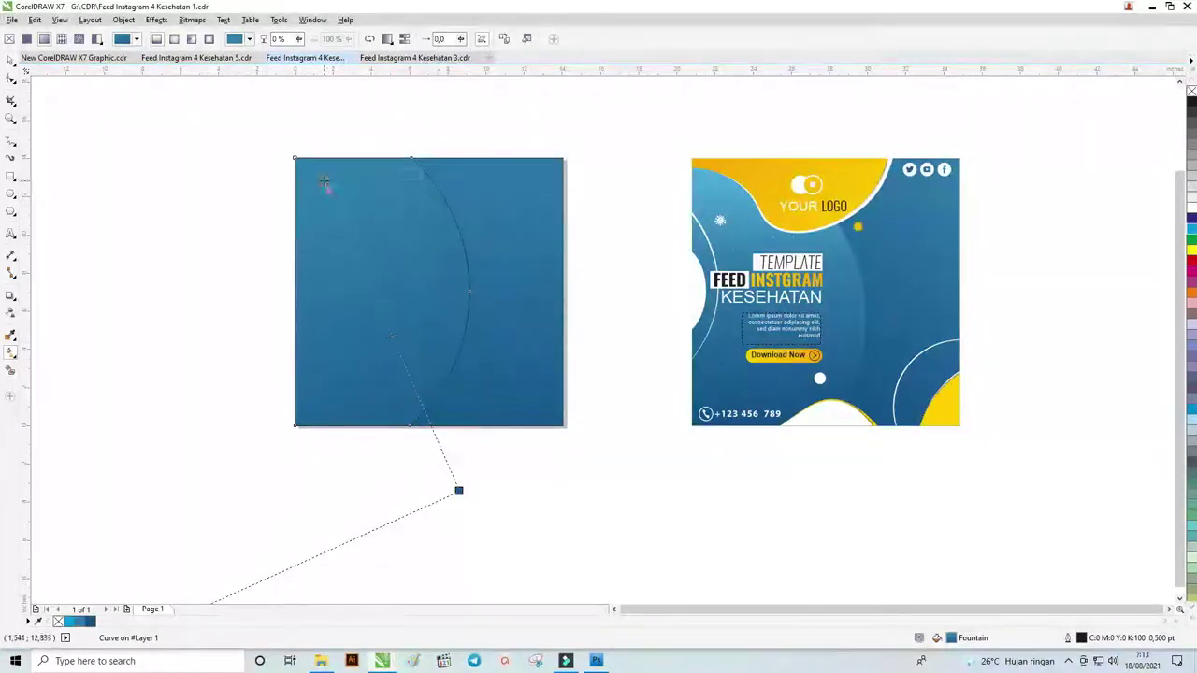
{"action": "left_click_drag", "start_coordinate": [458, 490], "coordinate": [412, 413]}
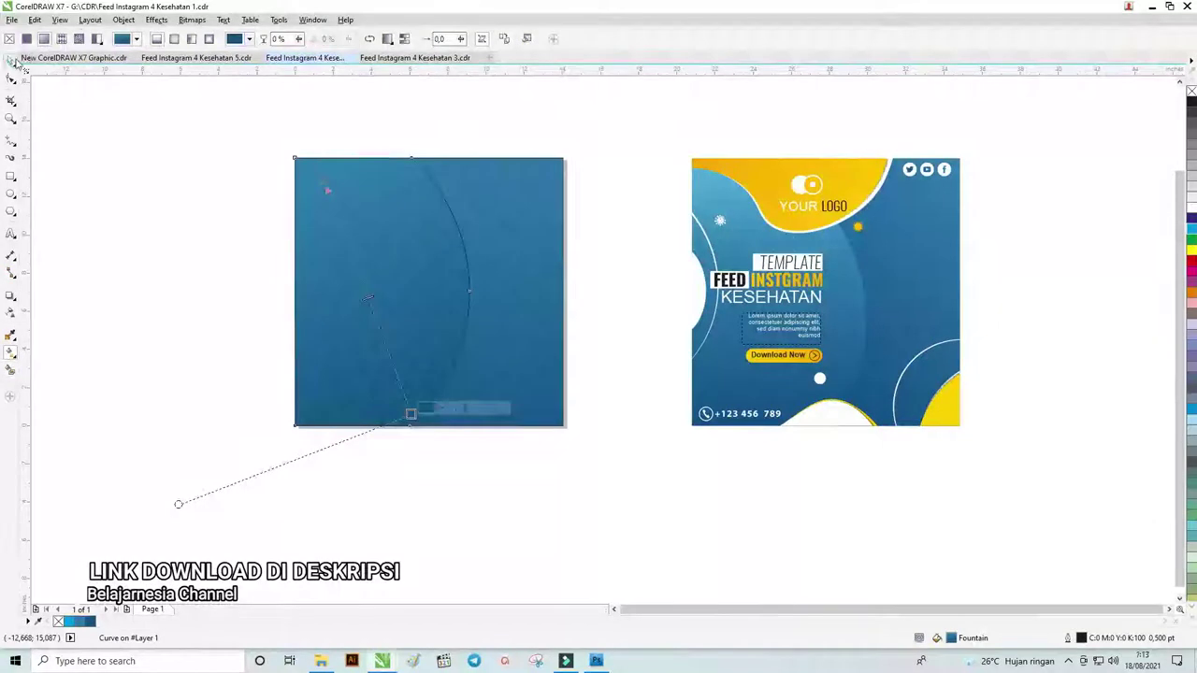
{"action": "left_click", "coordinate": [11, 60]}
{"action": "left_click", "coordinate": [69, 122]}
{"action": "left_click", "coordinate": [389, 210]}
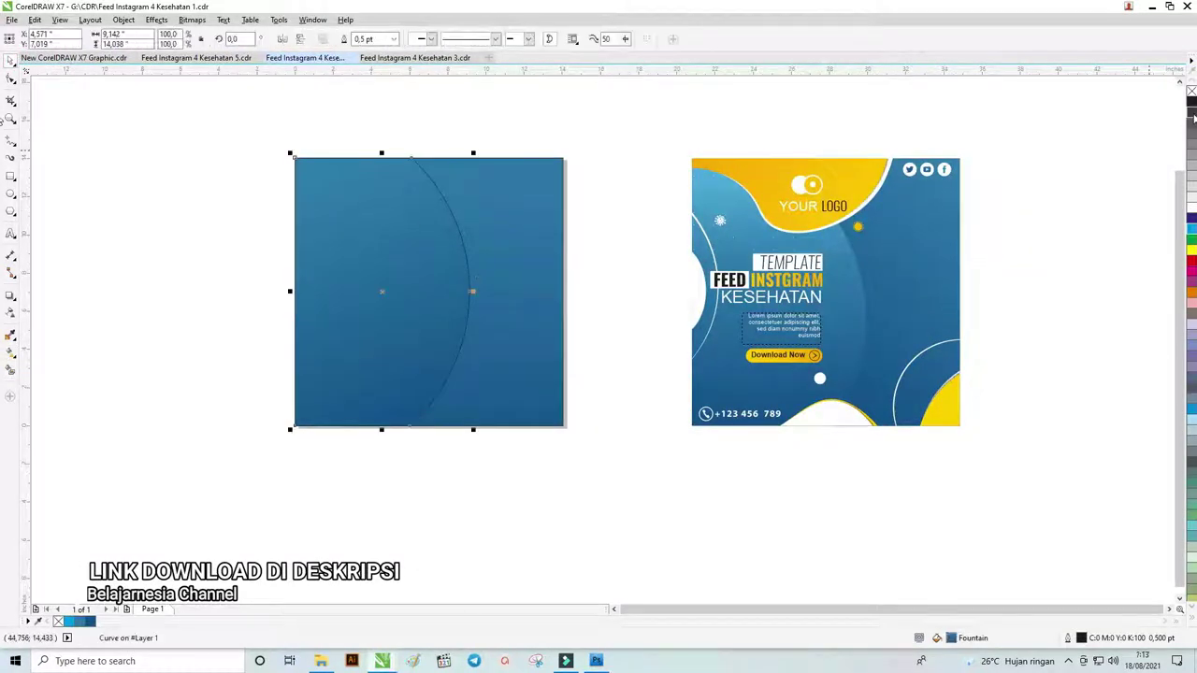
- Change the square's top gradient colour to the template's light blue, #4EA9D7
{"action": "right_click", "coordinate": [1191, 91]}
{"action": "left_click", "coordinate": [739, 108]}
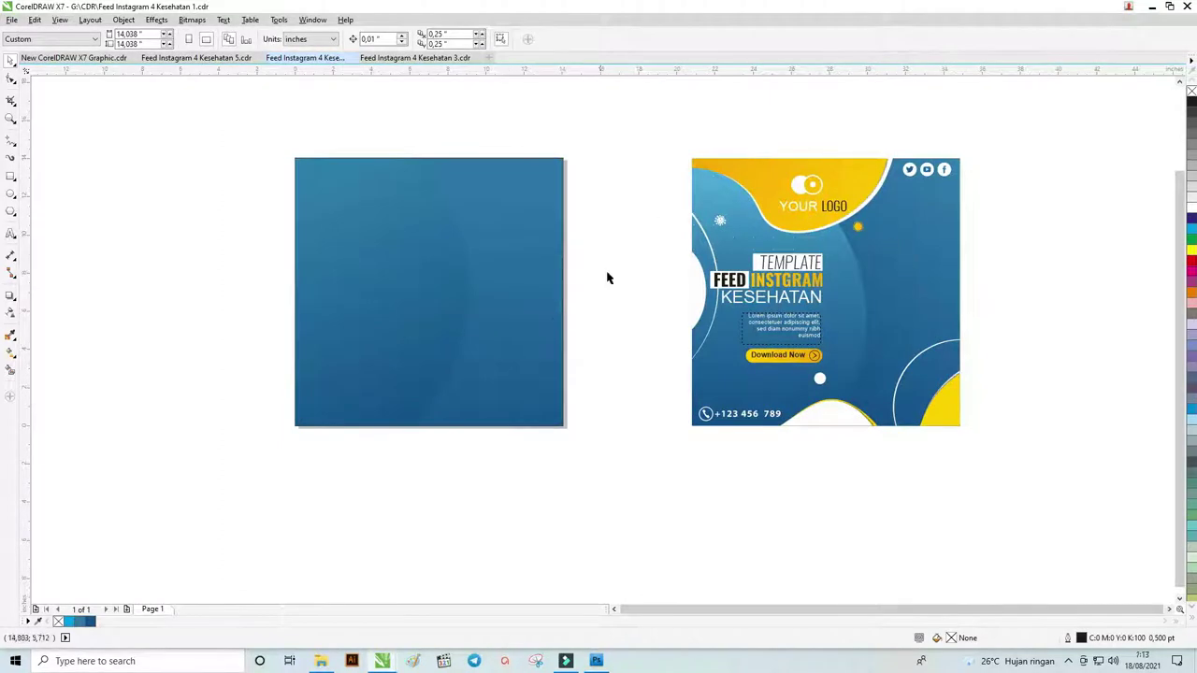
{"action": "left_click", "coordinate": [393, 235]}
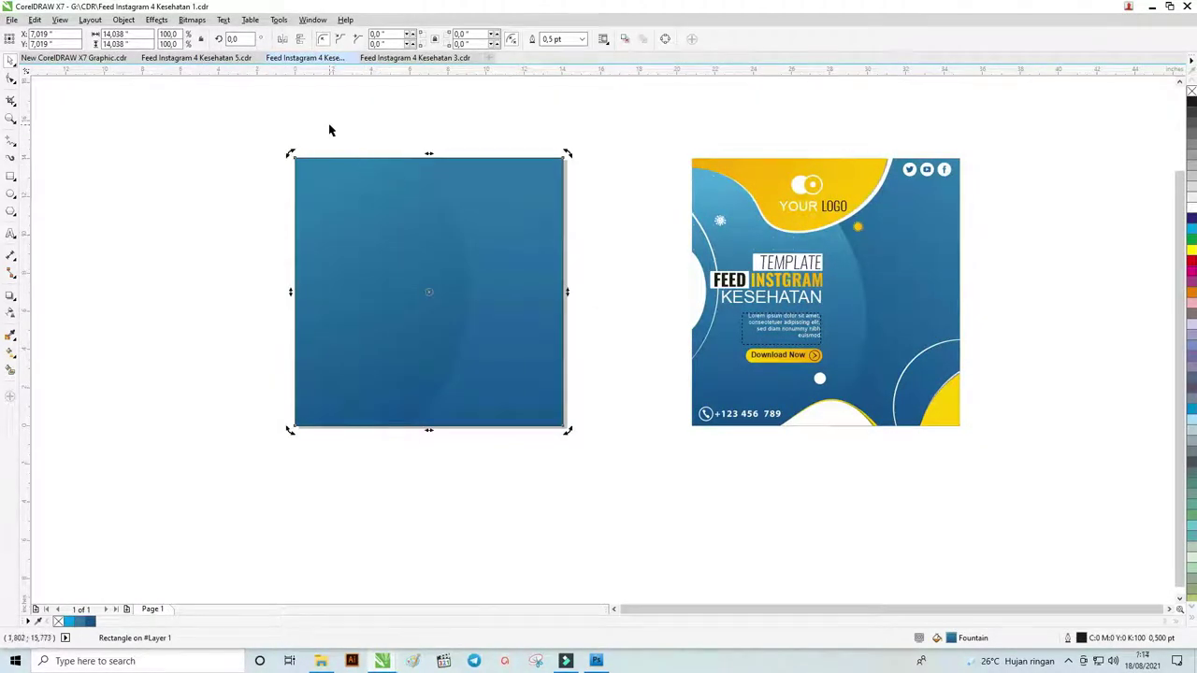
{"action": "left_click", "coordinate": [11, 349]}
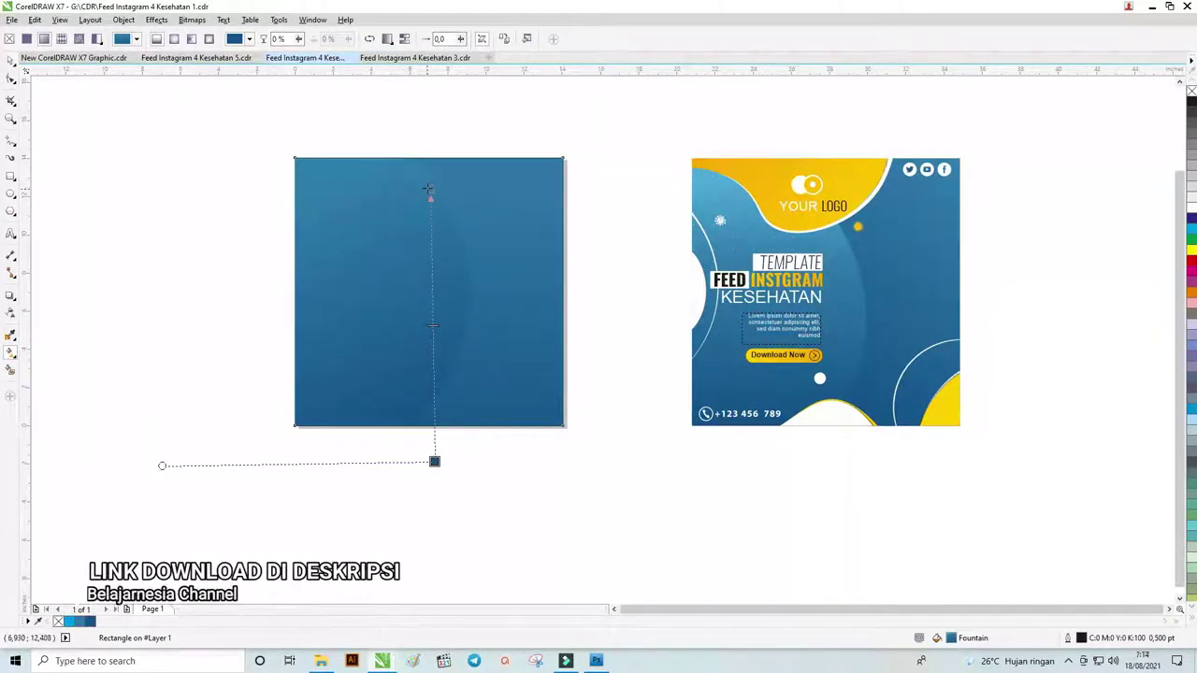
{"action": "left_click", "coordinate": [429, 191]}
{"action": "left_click", "coordinate": [465, 186]}
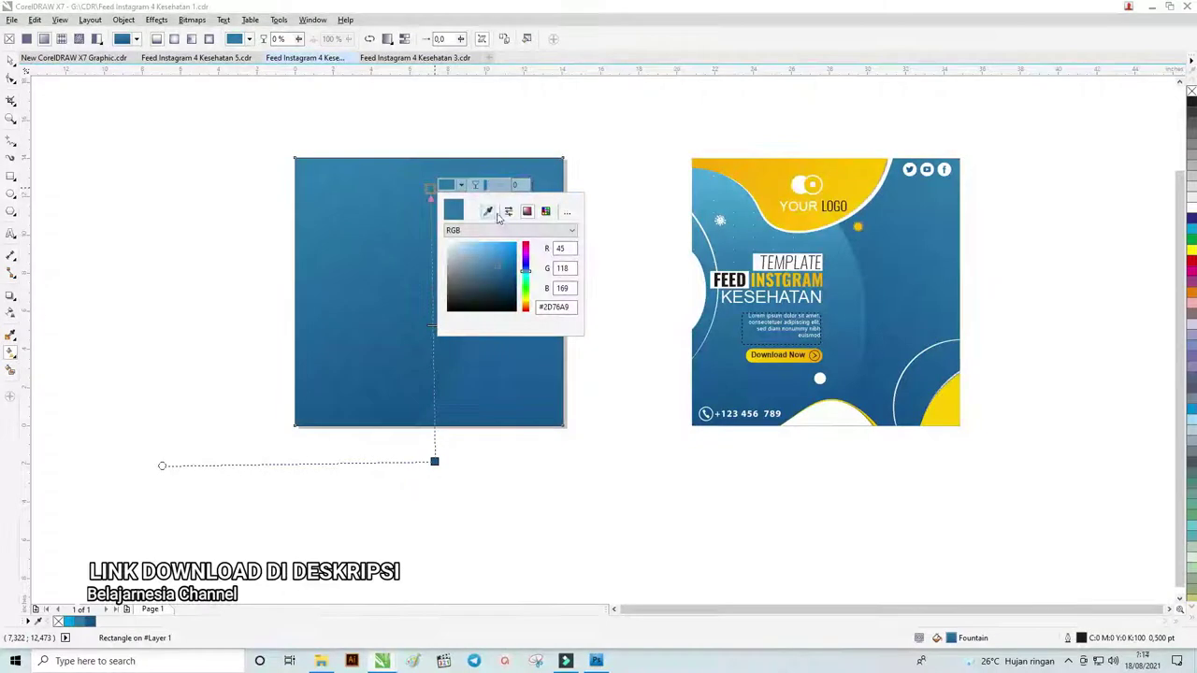
{"action": "left_click", "coordinate": [487, 211]}
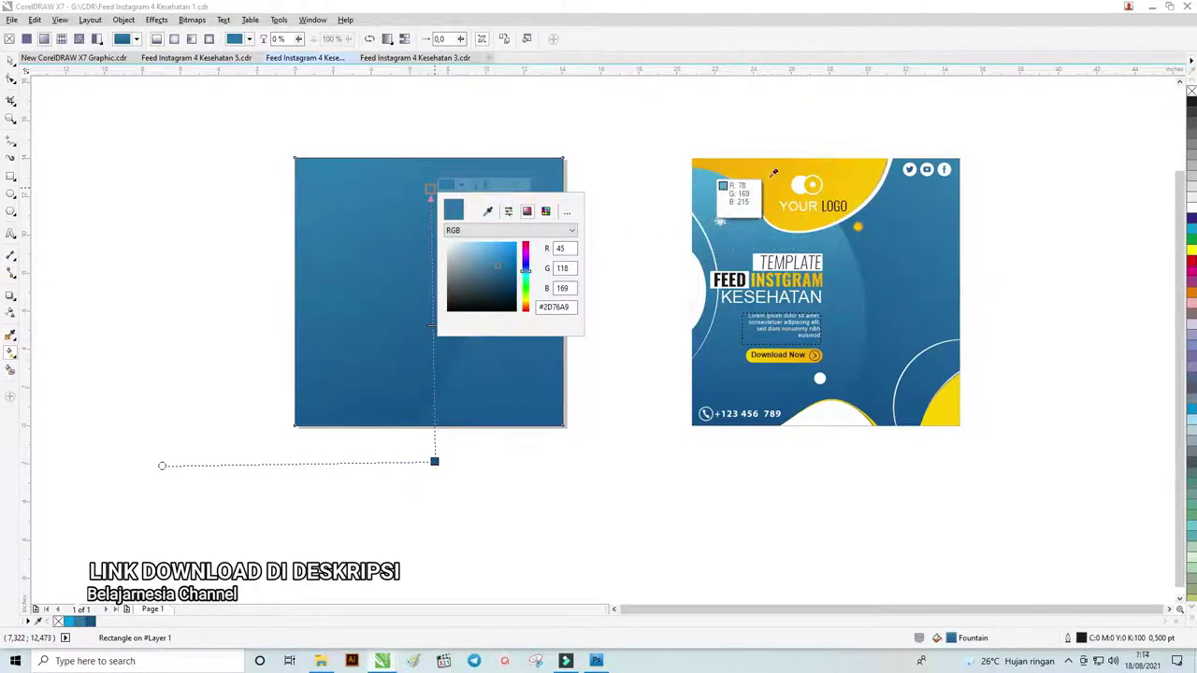
{"action": "left_click", "coordinate": [711, 168]}
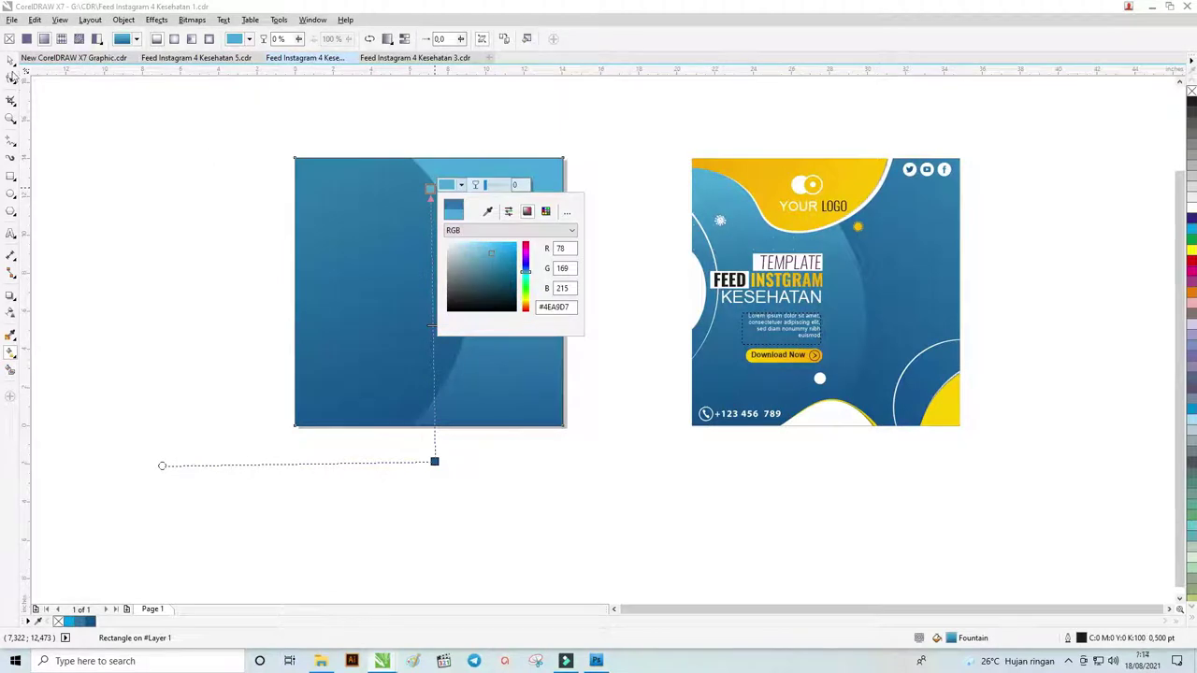
{"action": "key", "text": "space"}
- Change the curved shape's top-left gradient colour to a lighter blue sampled from the template
{"action": "left_click", "coordinate": [374, 246]}
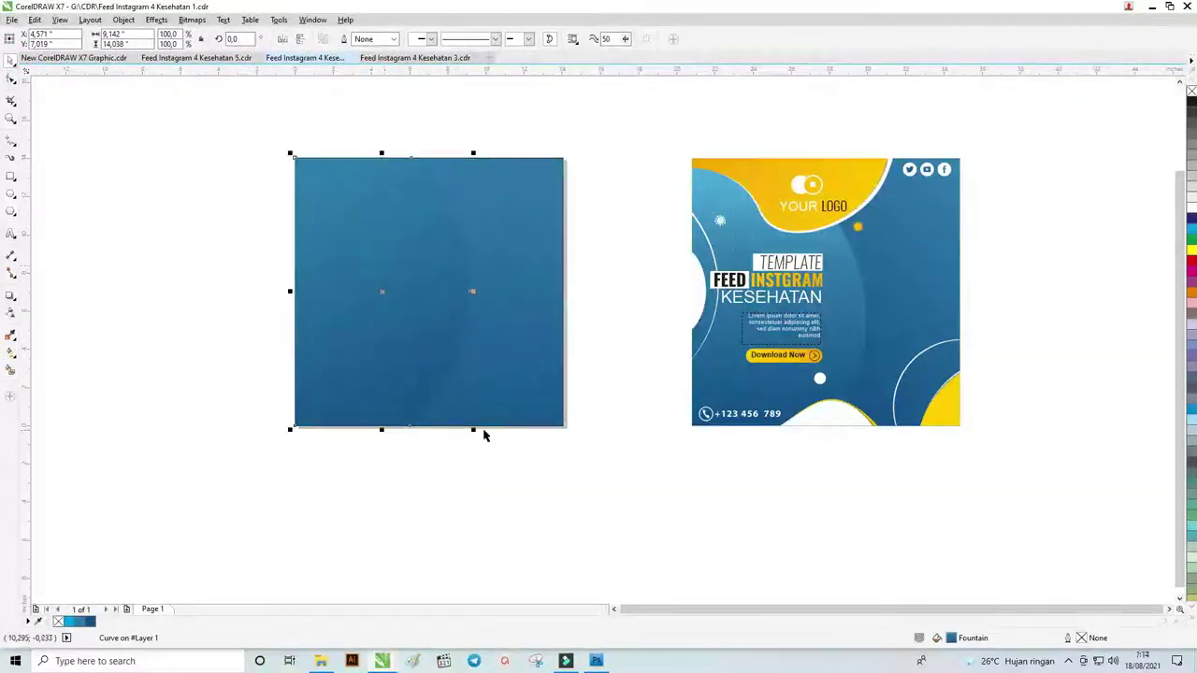
{"action": "key", "text": "g"}
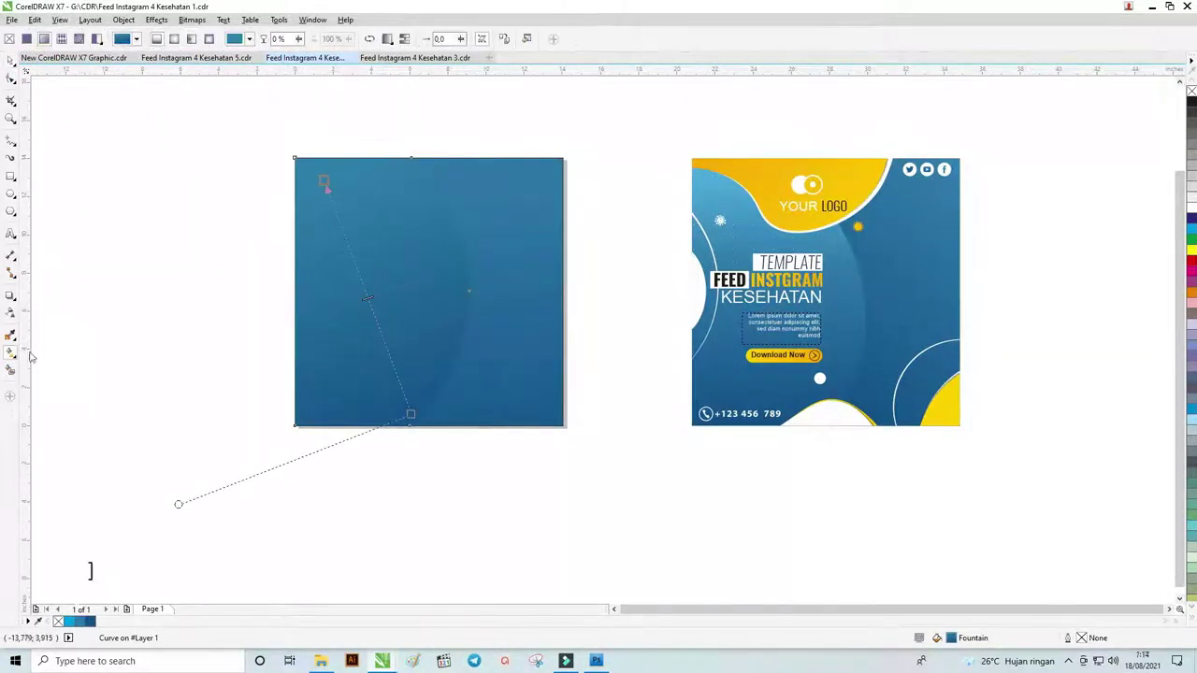
{"action": "left_click", "coordinate": [323, 183]}
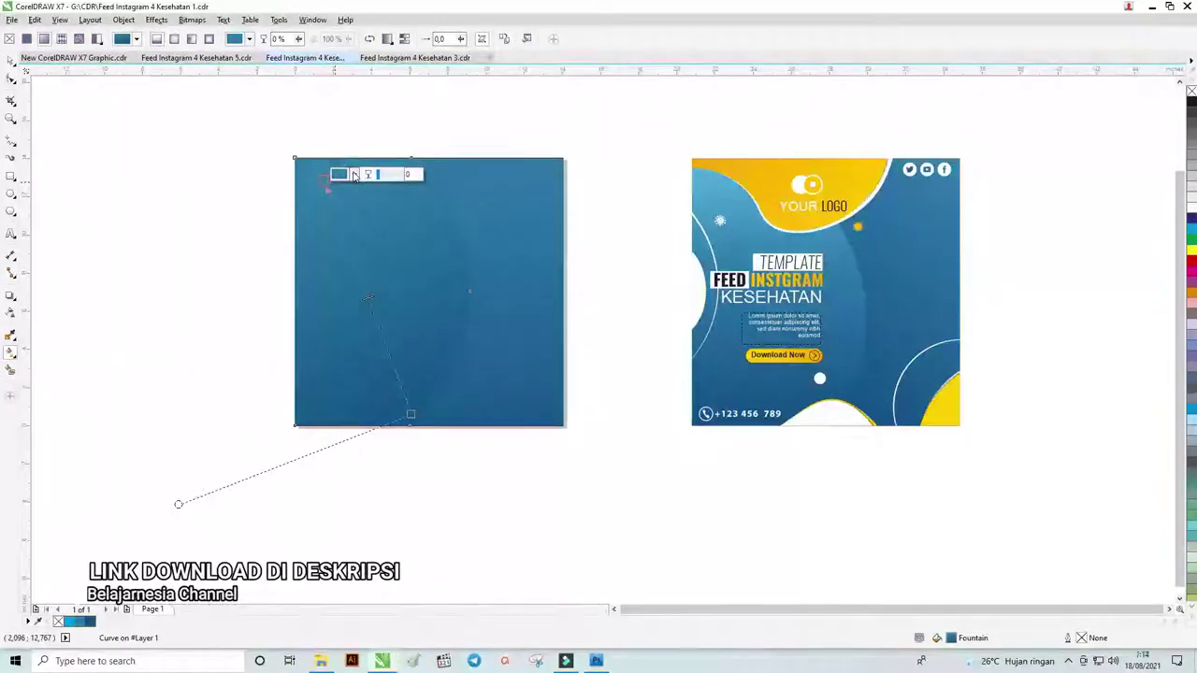
{"action": "left_click", "coordinate": [354, 175]}
{"action": "left_click", "coordinate": [381, 200]}
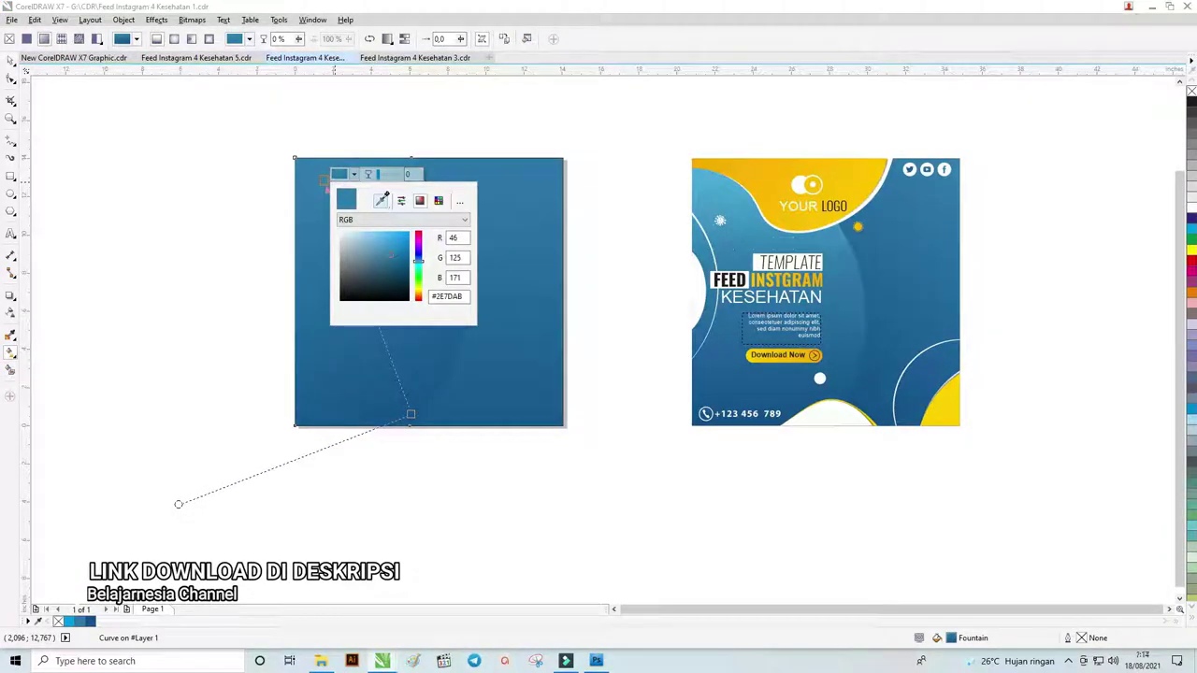
{"action": "left_click", "coordinate": [710, 171]}
{"action": "left_click", "coordinate": [65, 118]}
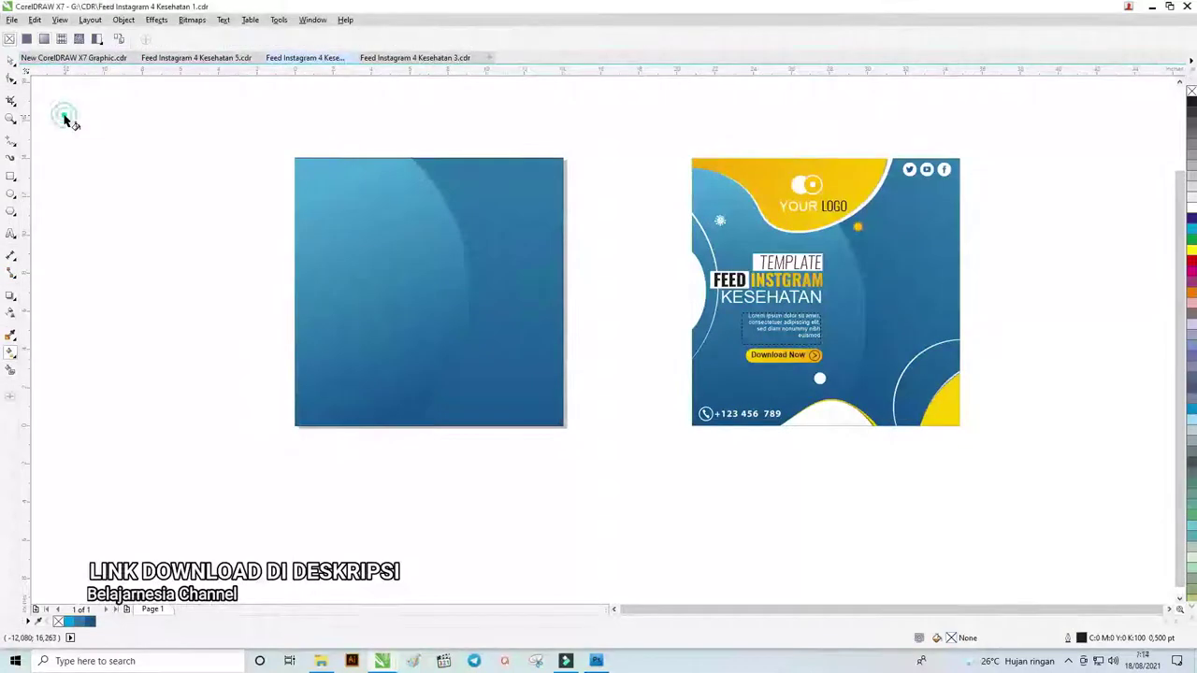
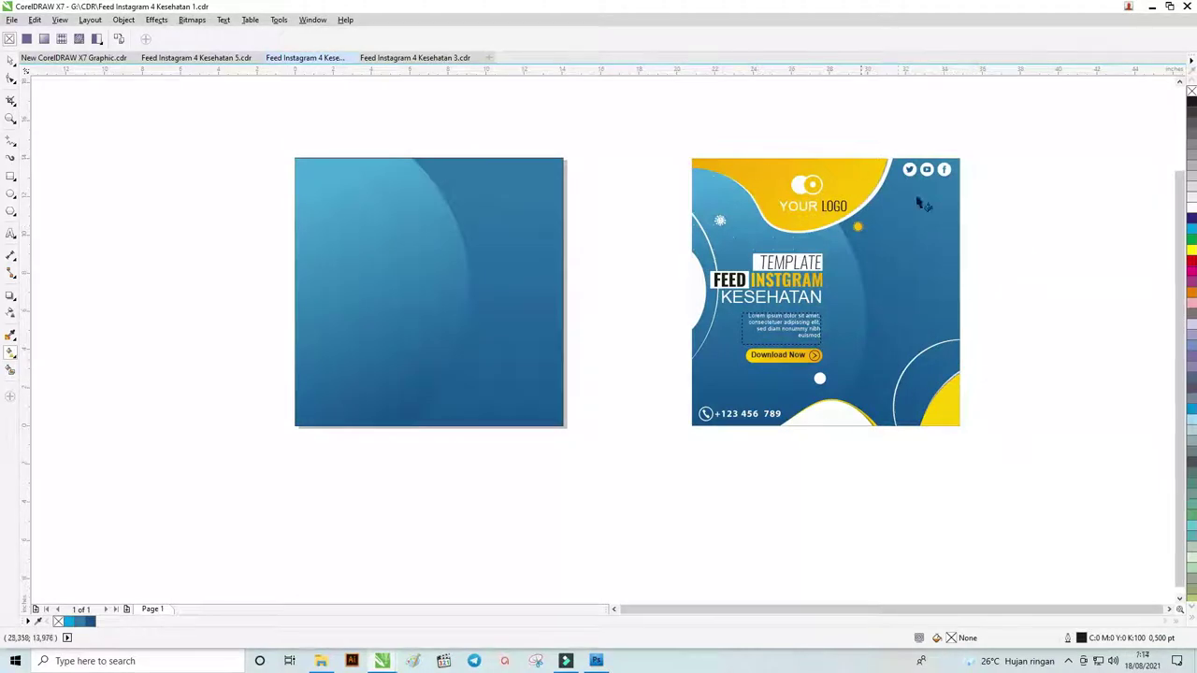
- Move the reference design group left so it sits beside the plain blue panel
{"action": "left_click", "coordinate": [762, 192]}
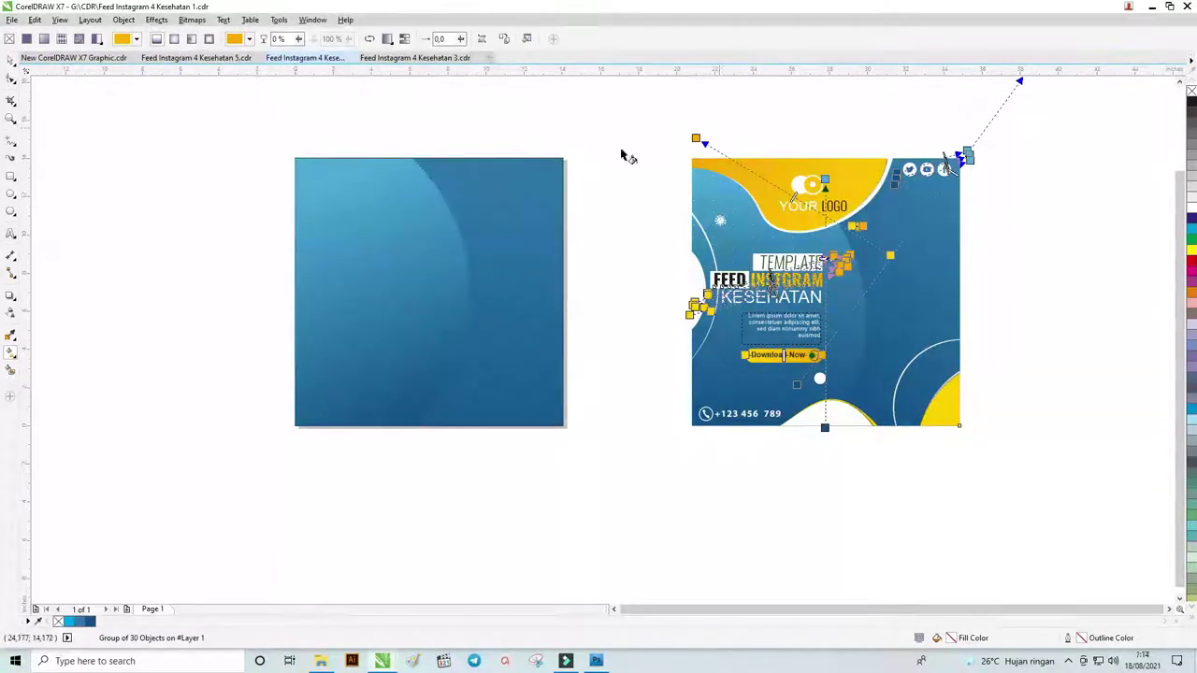
{"action": "left_click", "coordinate": [9, 73]}
{"action": "left_click", "coordinate": [223, 102]}
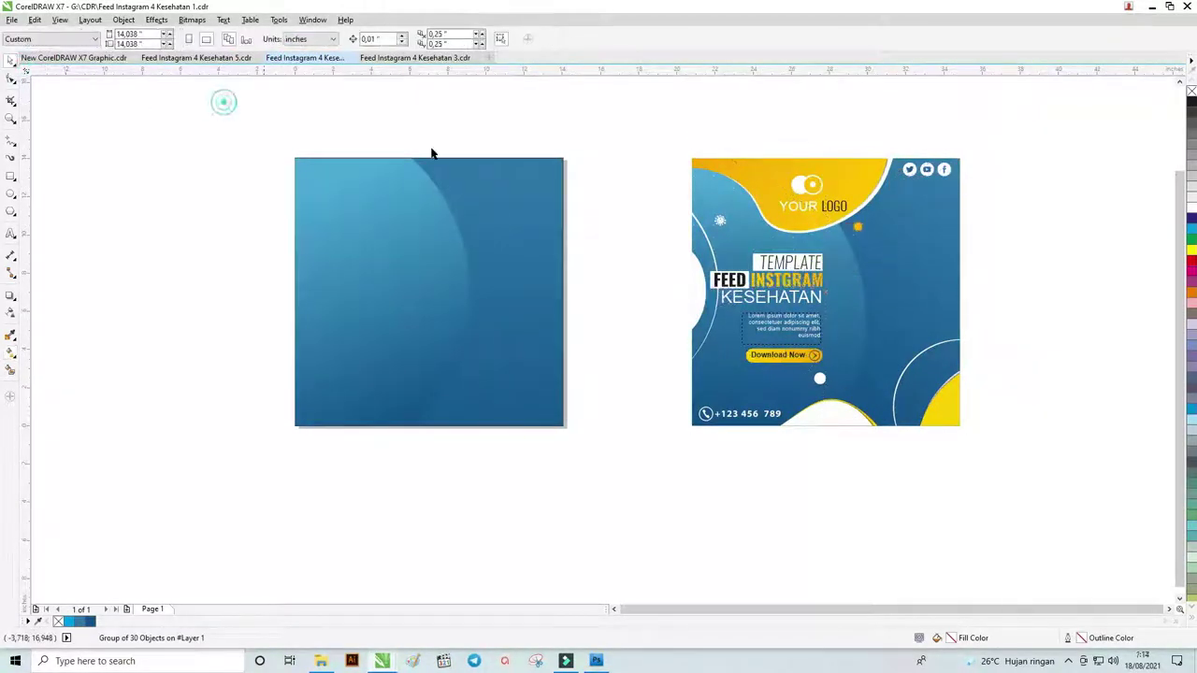
{"action": "left_click", "coordinate": [787, 183]}
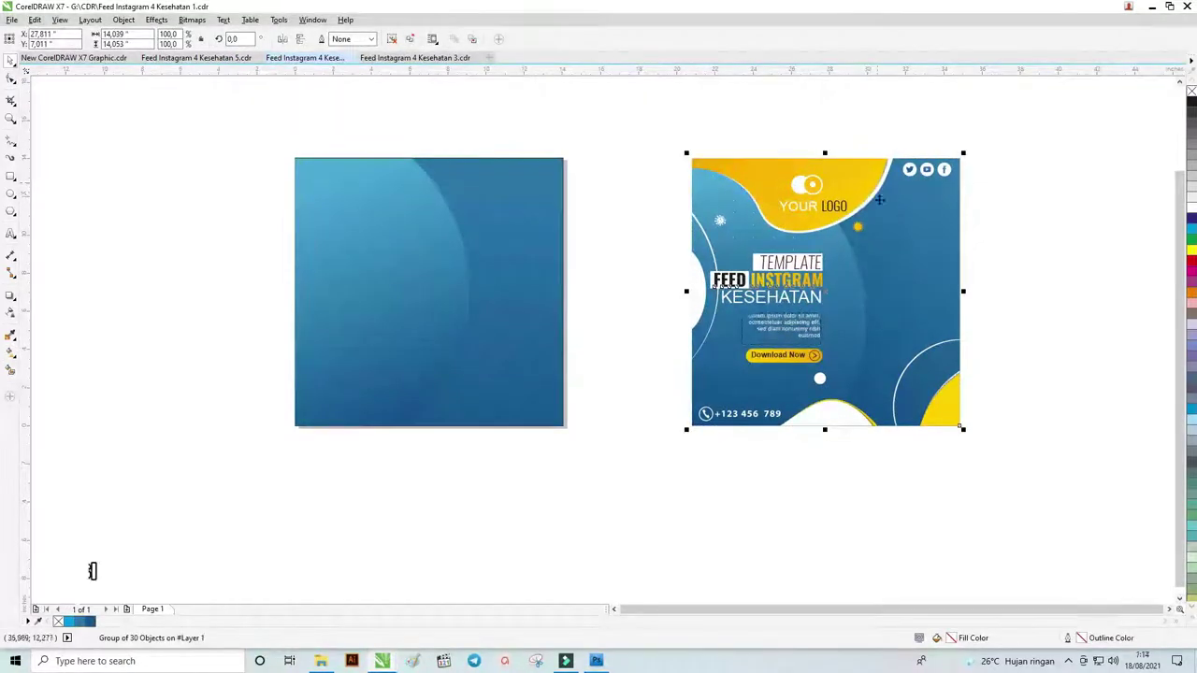
{"action": "mouse_move", "coordinate": [724, 166]}
{"action": "left_mouse_down"}
{"action": "mouse_move", "coordinate": [751, 188]}
{"action": "mouse_move", "coordinate": [633, 188]}
{"action": "left_mouse_up"}
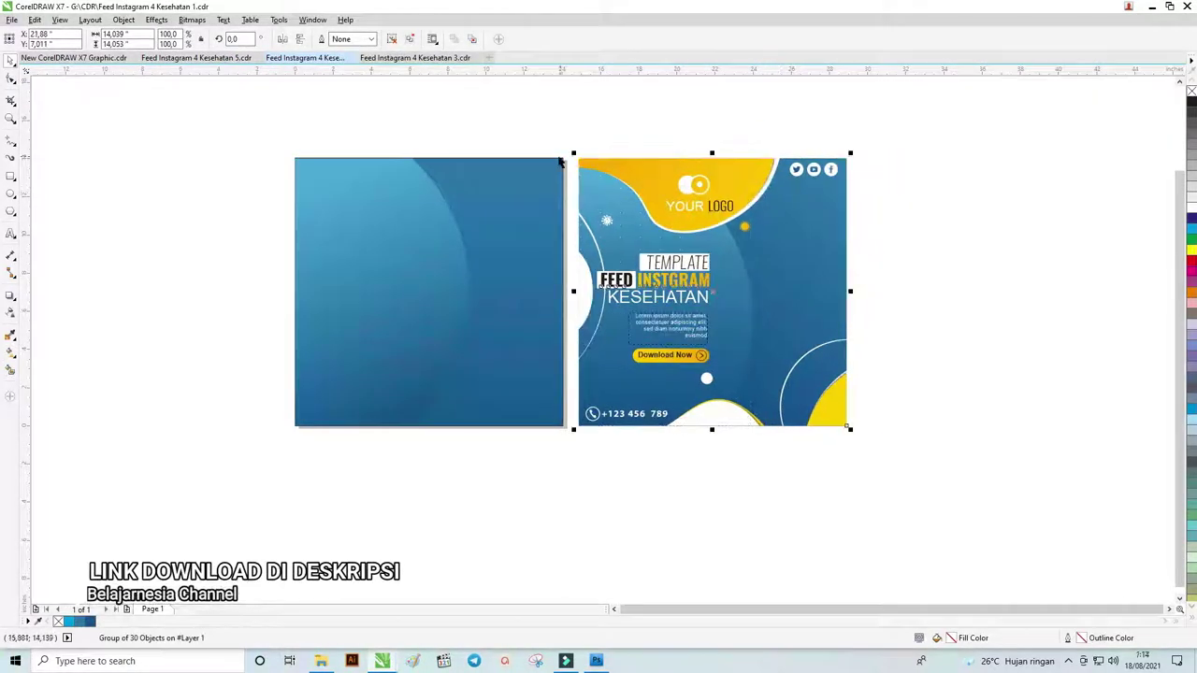
- Zoom in on the reference design and the blue panel
{"action": "key", "text": "z"}
{"action": "left_click_drag", "start_coordinate": [523, 110], "coordinate": [951, 490]}
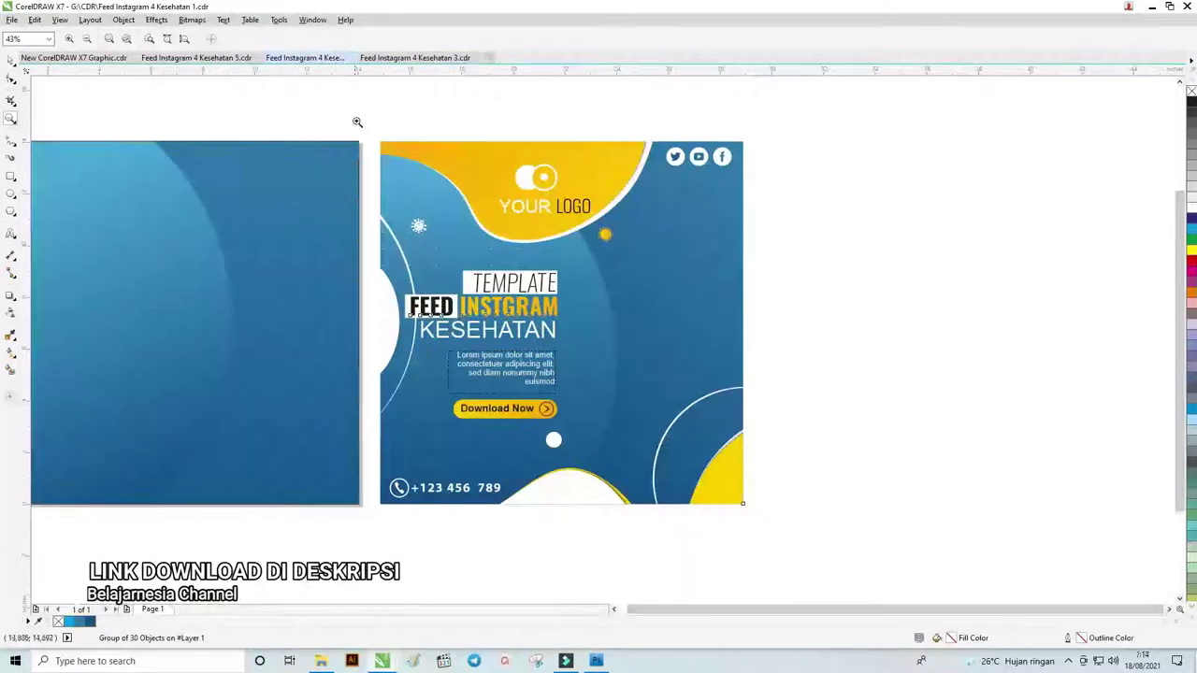
{"action": "left_click_drag", "start_coordinate": [366, 114], "coordinate": [891, 570]}
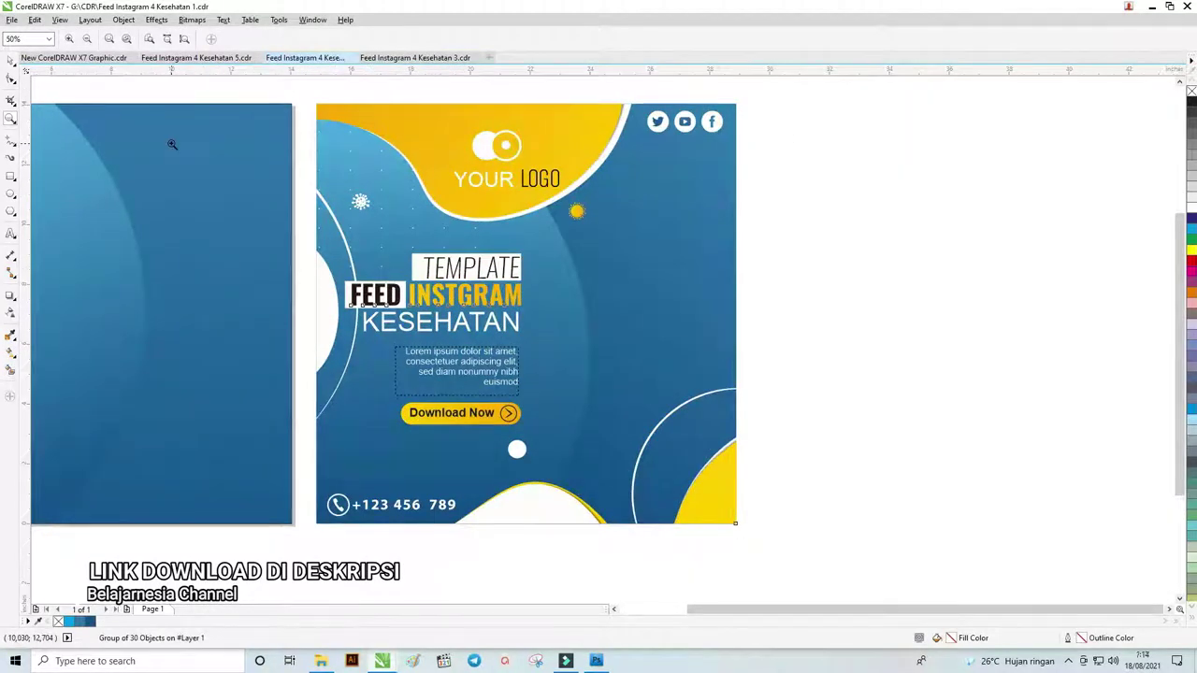
- Trace the reference's yellow top wave with a closed Bezier outline extending above the page edge
{"action": "left_click", "coordinate": [13, 145]}
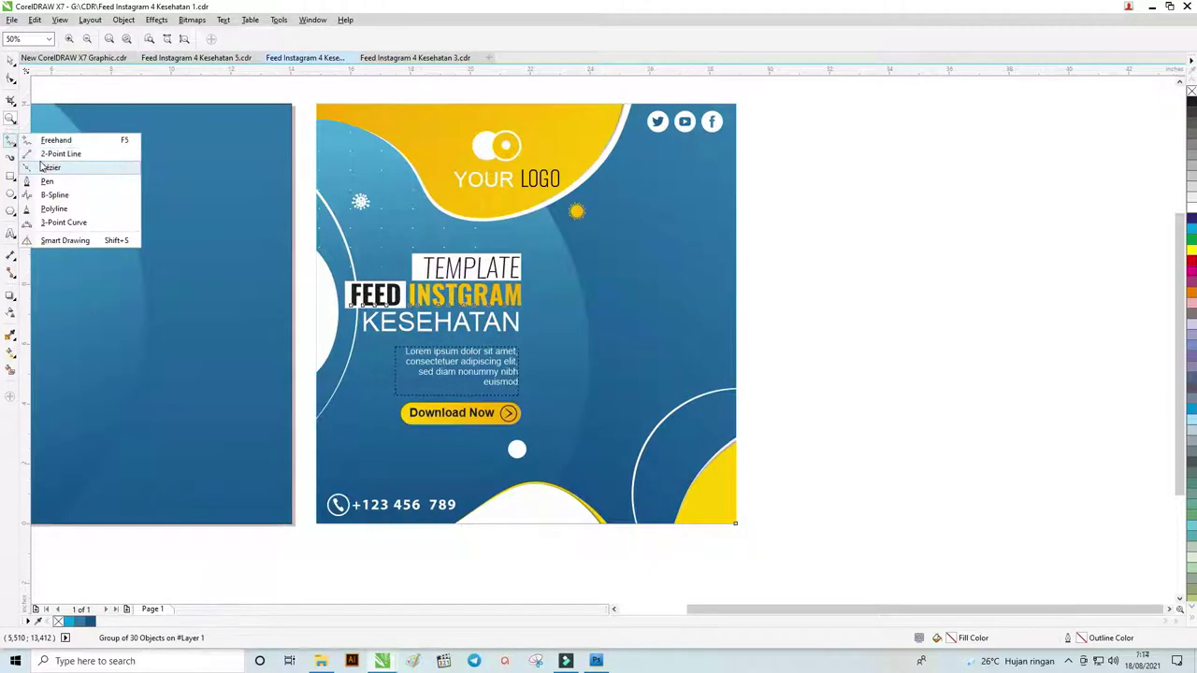
{"action": "left_click", "coordinate": [48, 166]}
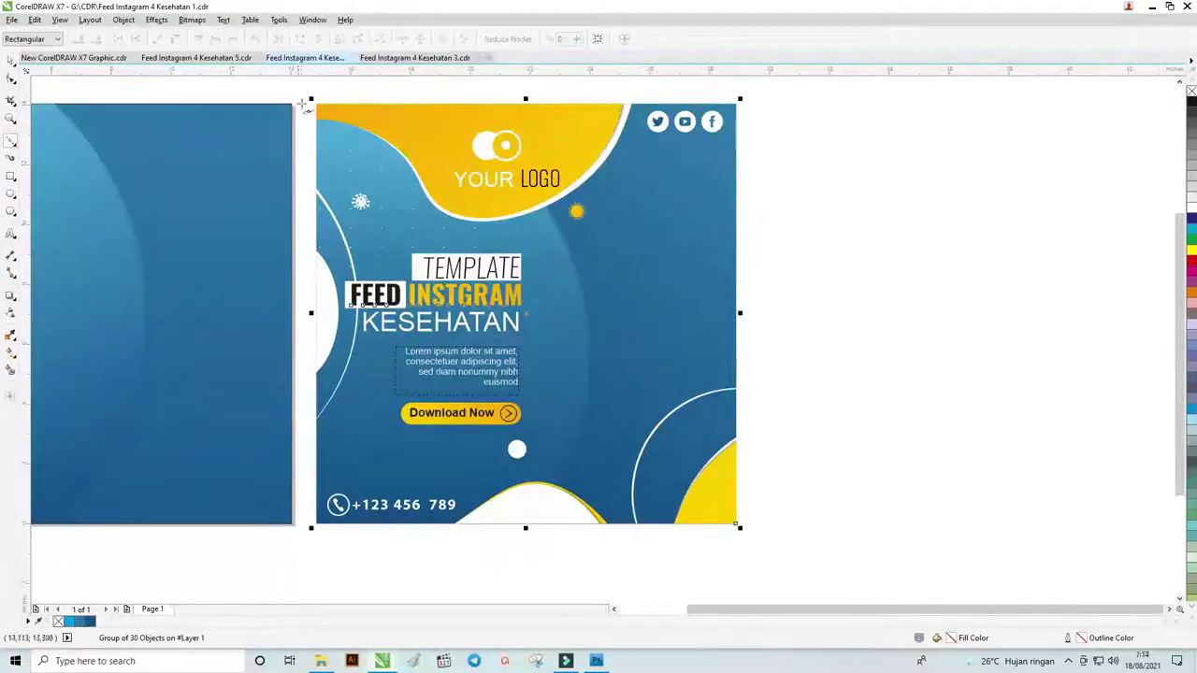
{"action": "left_click", "coordinate": [303, 97]}
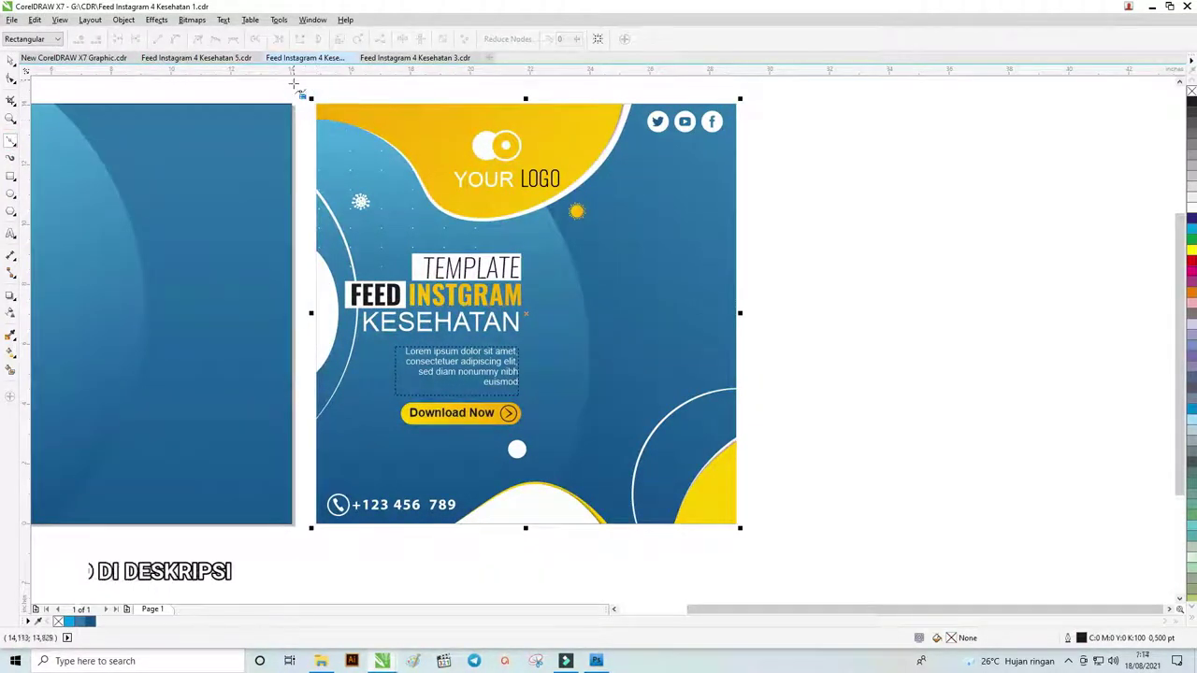
{"action": "left_click", "coordinate": [316, 118]}
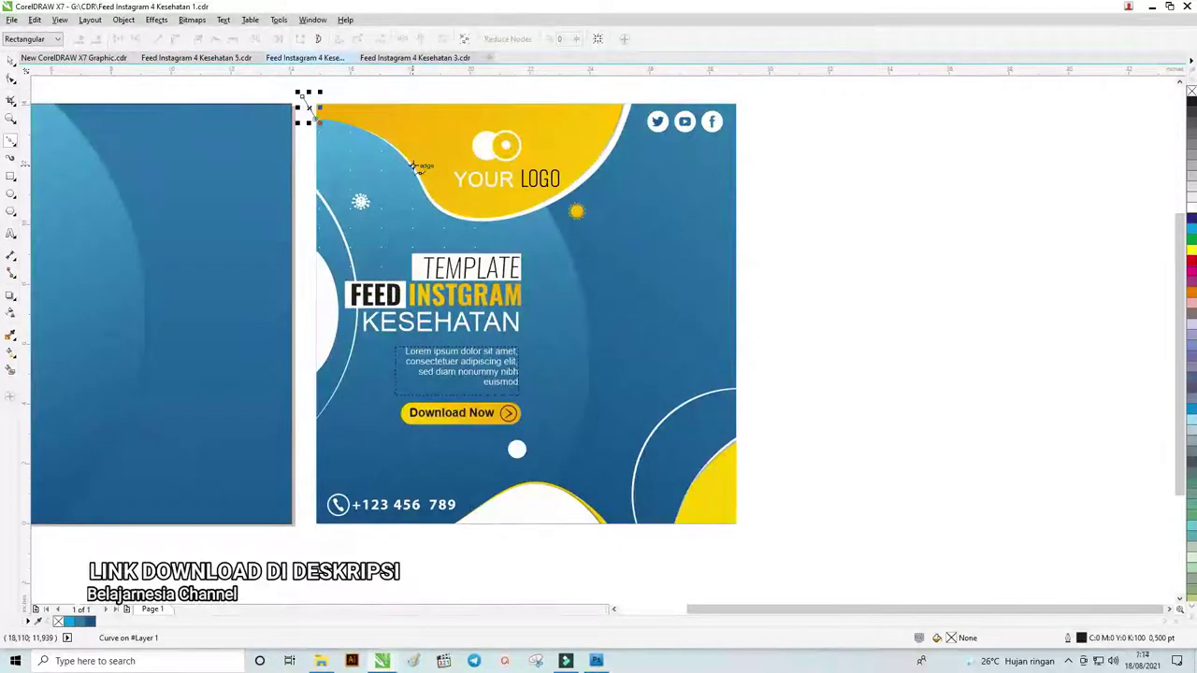
{"action": "left_click_drag", "start_coordinate": [413, 165], "coordinate": [435, 201]}
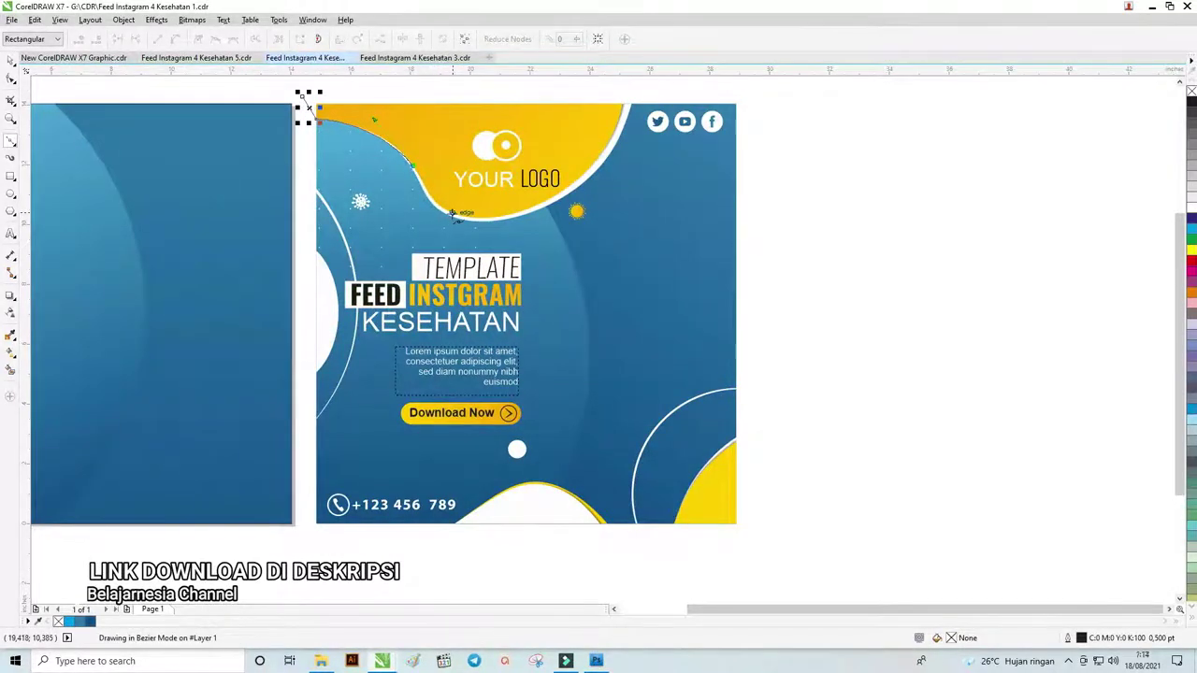
{"action": "key", "text": "space"}
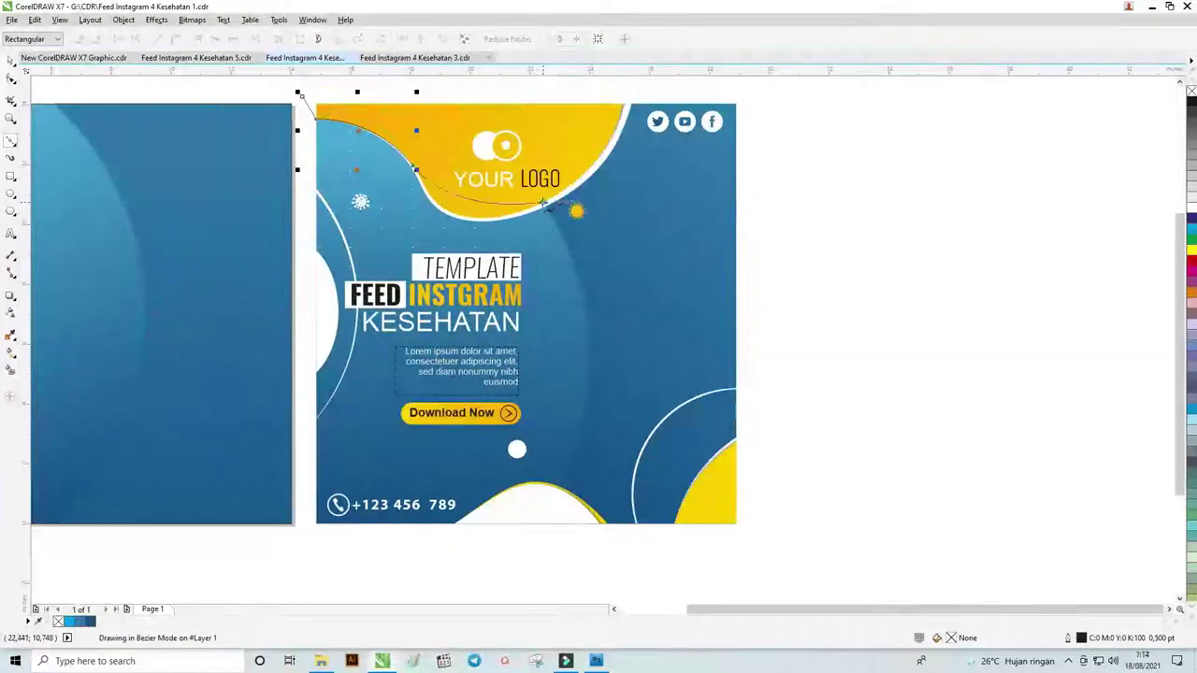
{"action": "left_click_drag", "start_coordinate": [540, 204], "coordinate": [612, 165]}
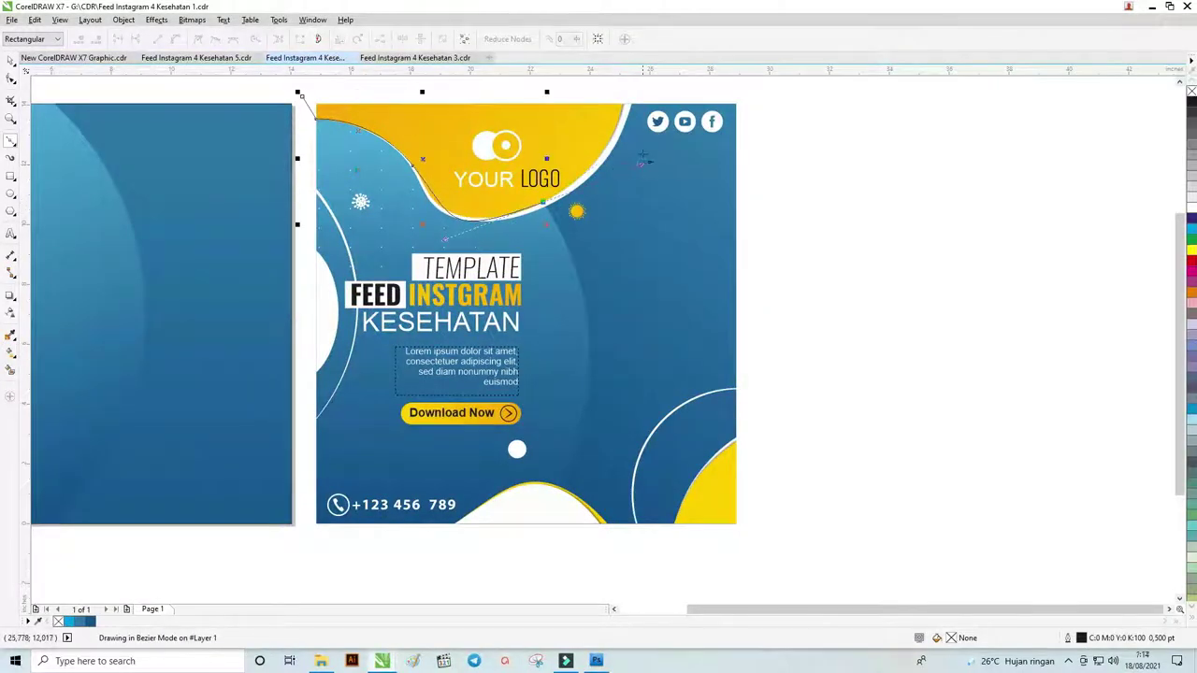
{"action": "left_click", "coordinate": [624, 105]}
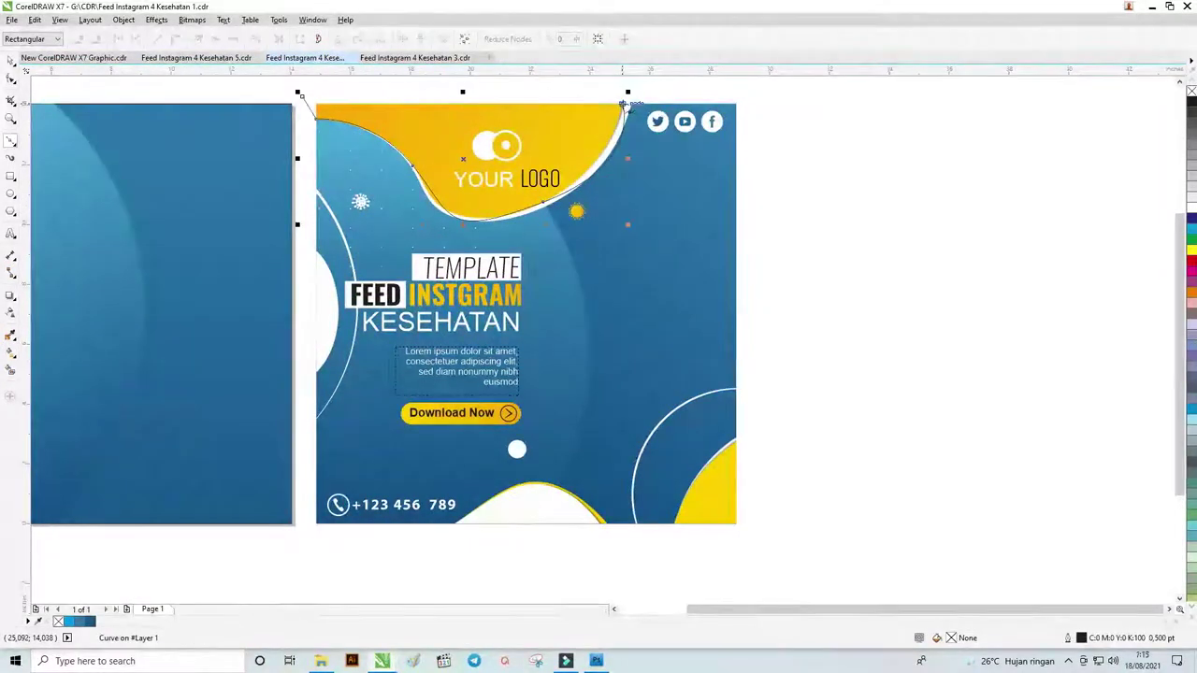
{"action": "left_click", "coordinate": [610, 85]}
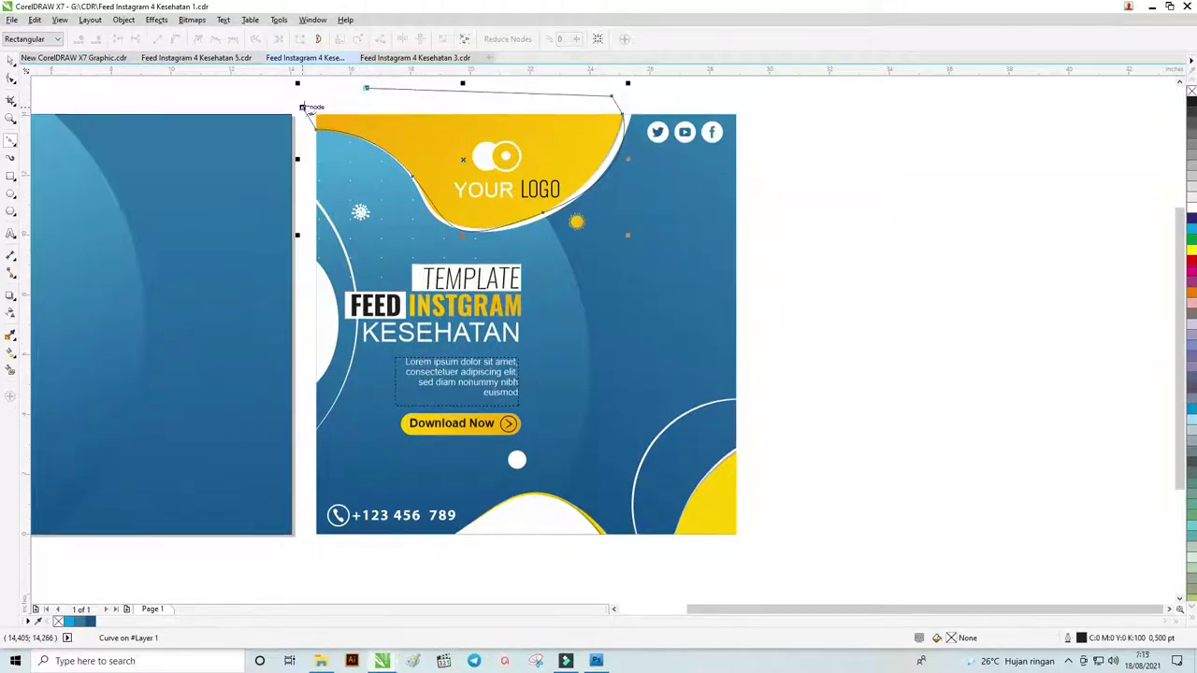
{"action": "left_click", "coordinate": [302, 107]}
{"action": "left_click", "coordinate": [7, 62]}
- Zoom in on the wave and drag the outline's nodes to follow its left bend
{"action": "left_click", "coordinate": [11, 117]}
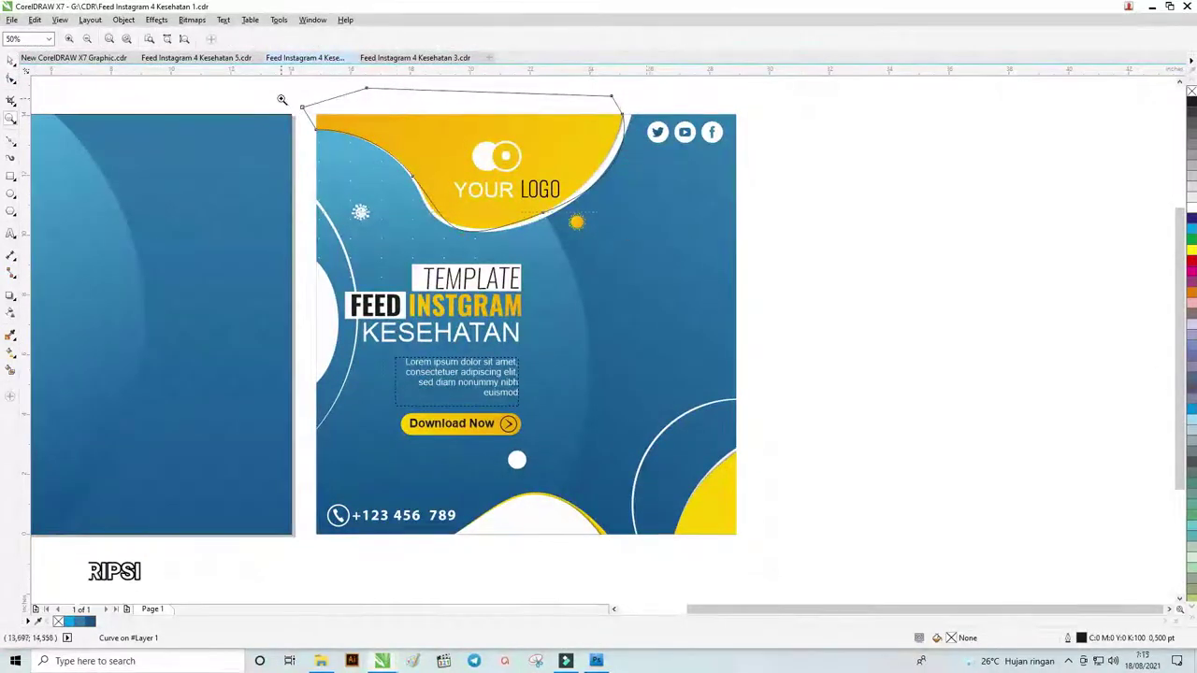
{"action": "left_click_drag", "start_coordinate": [280, 101], "coordinate": [826, 289]}
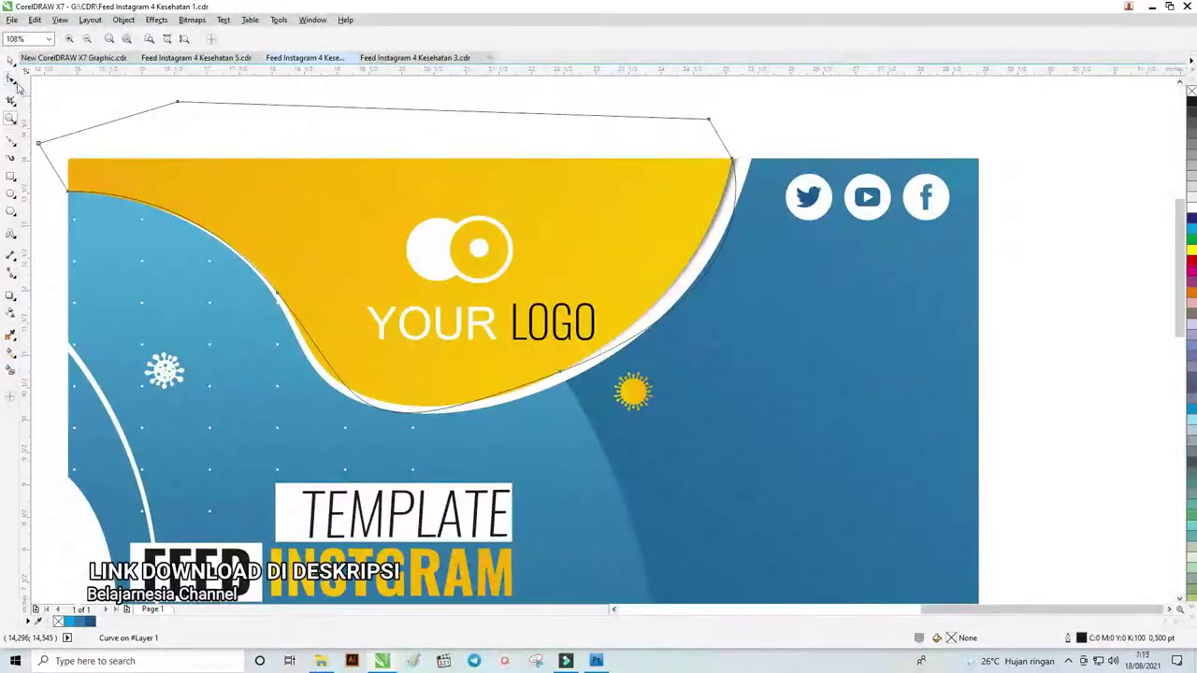
{"action": "left_click", "coordinate": [12, 80]}
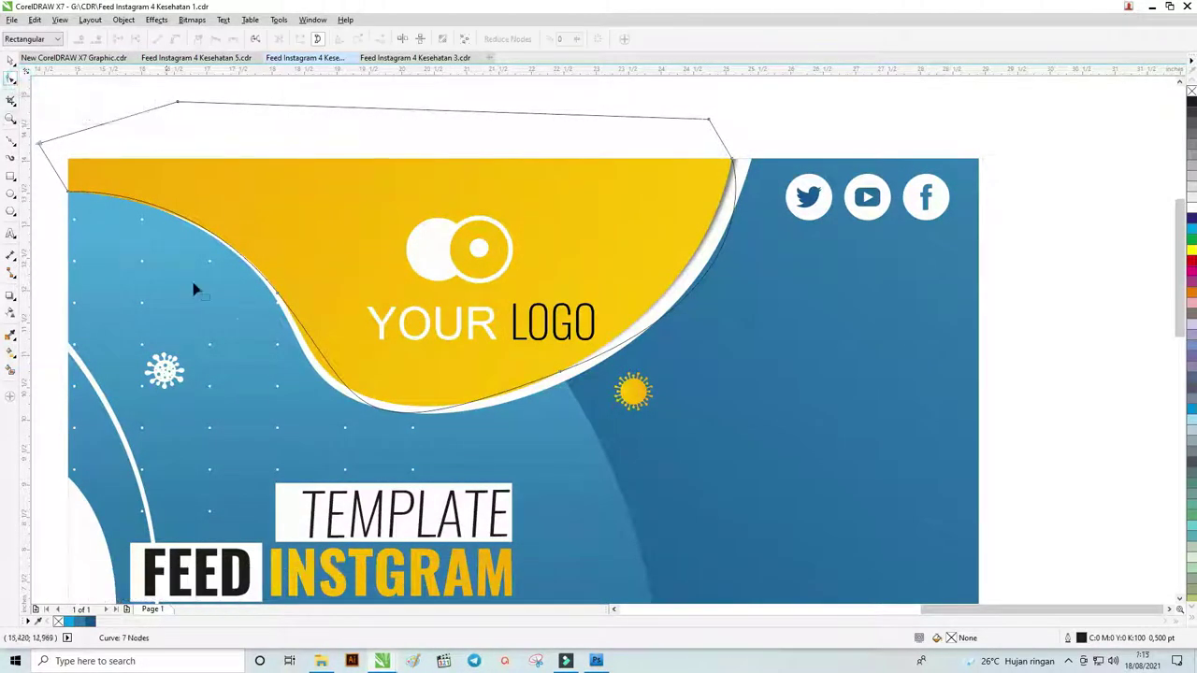
{"action": "left_click", "coordinate": [279, 297]}
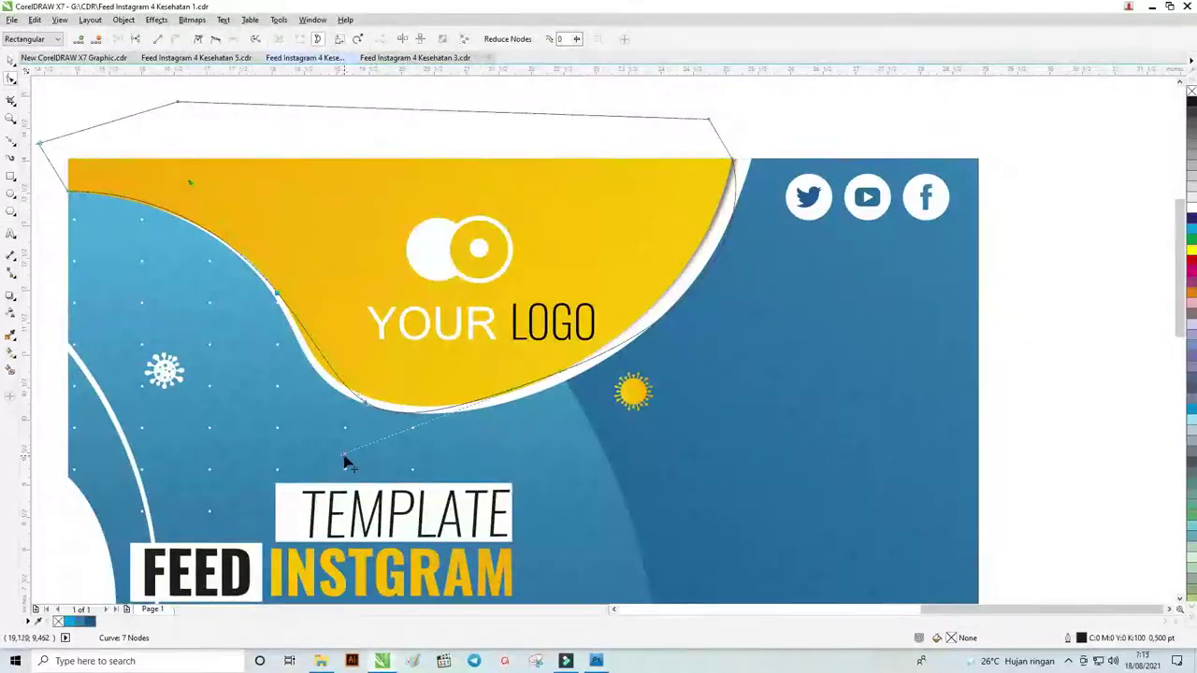
{"action": "left_click_drag", "start_coordinate": [346, 459], "coordinate": [414, 441]}
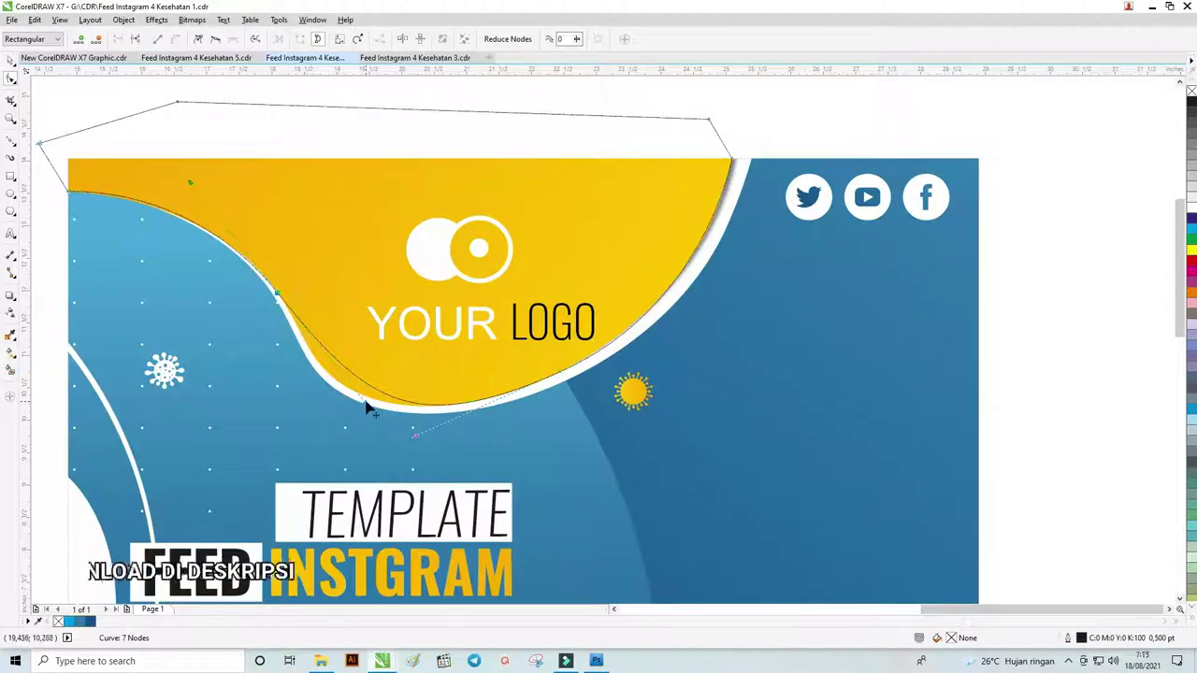
{"action": "left_click", "coordinate": [300, 318]}
{"action": "left_click", "coordinate": [277, 297]}
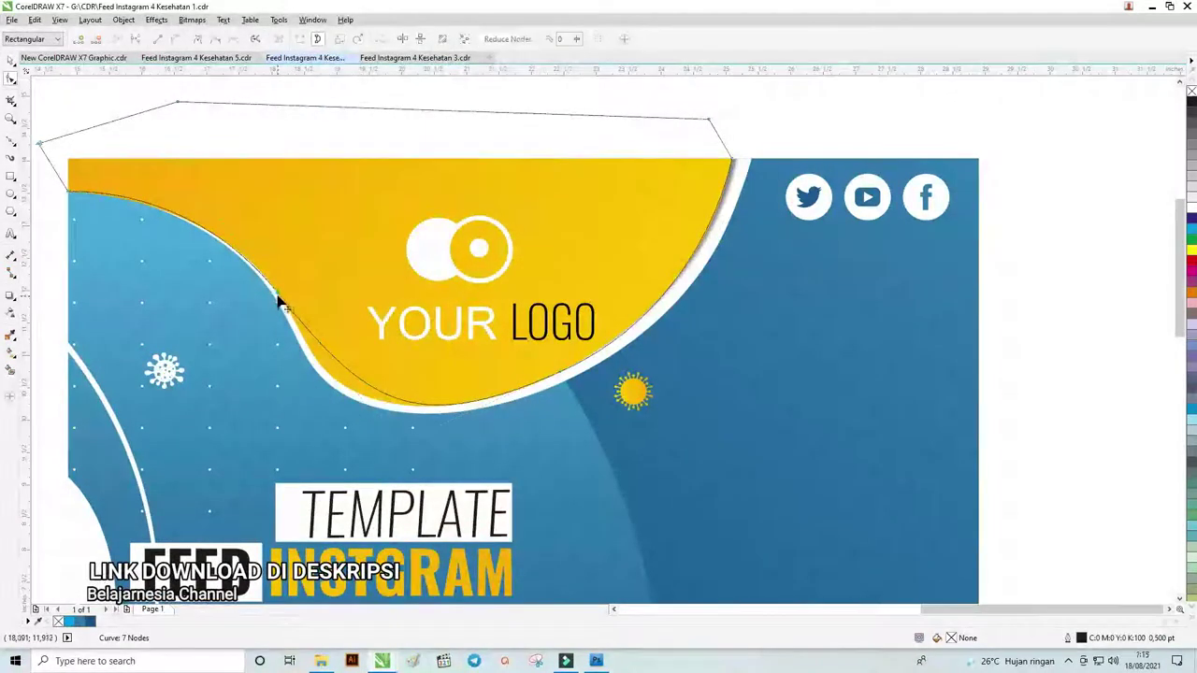
{"action": "left_click_drag", "start_coordinate": [365, 408], "coordinate": [331, 408]}
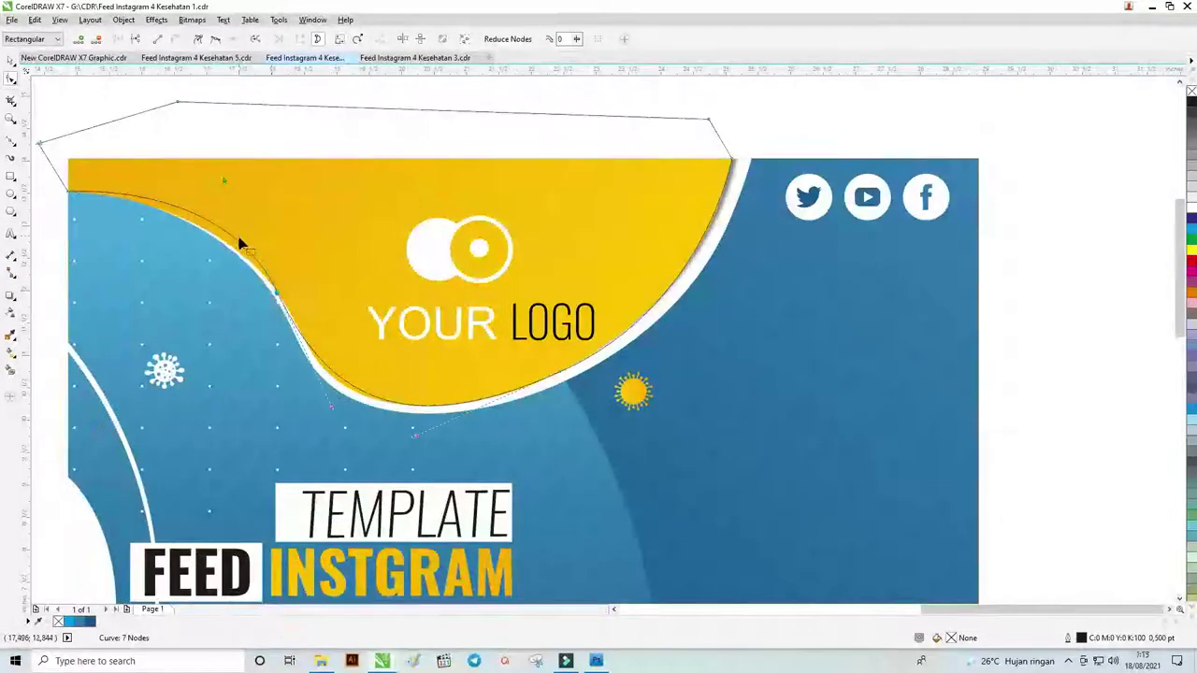
{"action": "left_click_drag", "start_coordinate": [278, 297], "coordinate": [233, 254]}
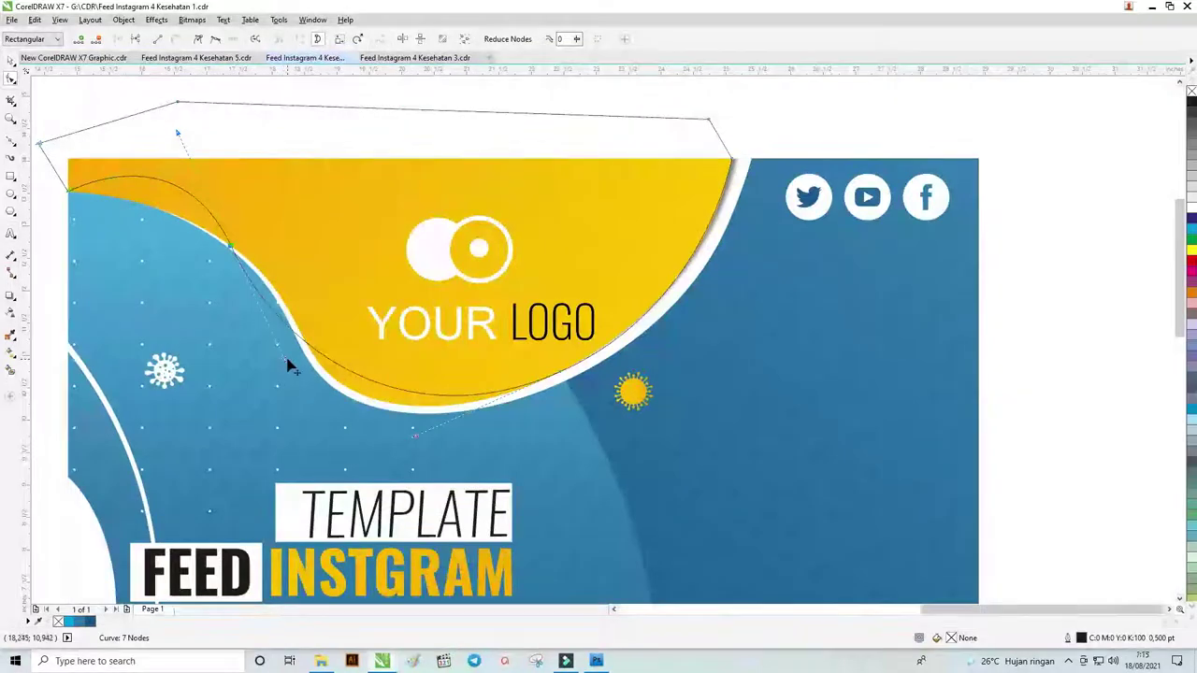
{"action": "key", "text": "ctrl+z"}
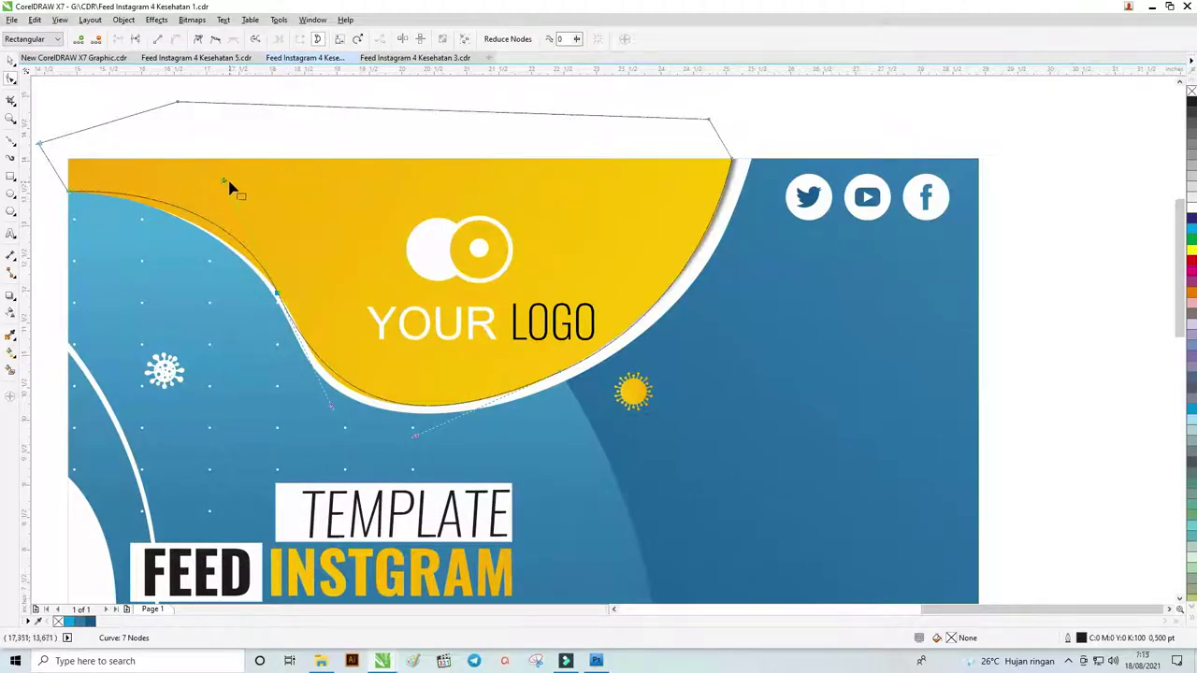
- Add a node on the lower edge and fine-tune the curves so the outline hugs the wave
{"action": "mouse_move", "coordinate": [235, 200]}
{"action": "left_mouse_down"}
{"action": "mouse_move", "coordinate": [239, 217]}
{"action": "mouse_move", "coordinate": [210, 197]}
{"action": "left_mouse_up"}
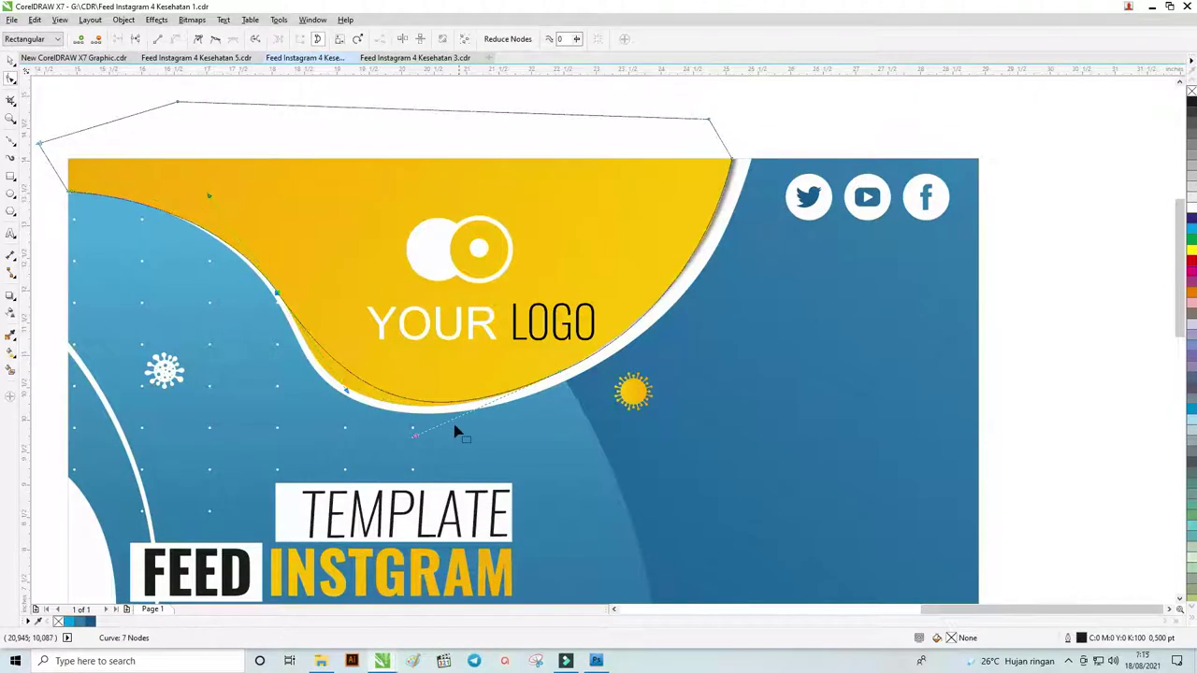
{"action": "left_click_drag", "start_coordinate": [413, 437], "coordinate": [387, 450]}
{"action": "left_click", "coordinate": [400, 447]}
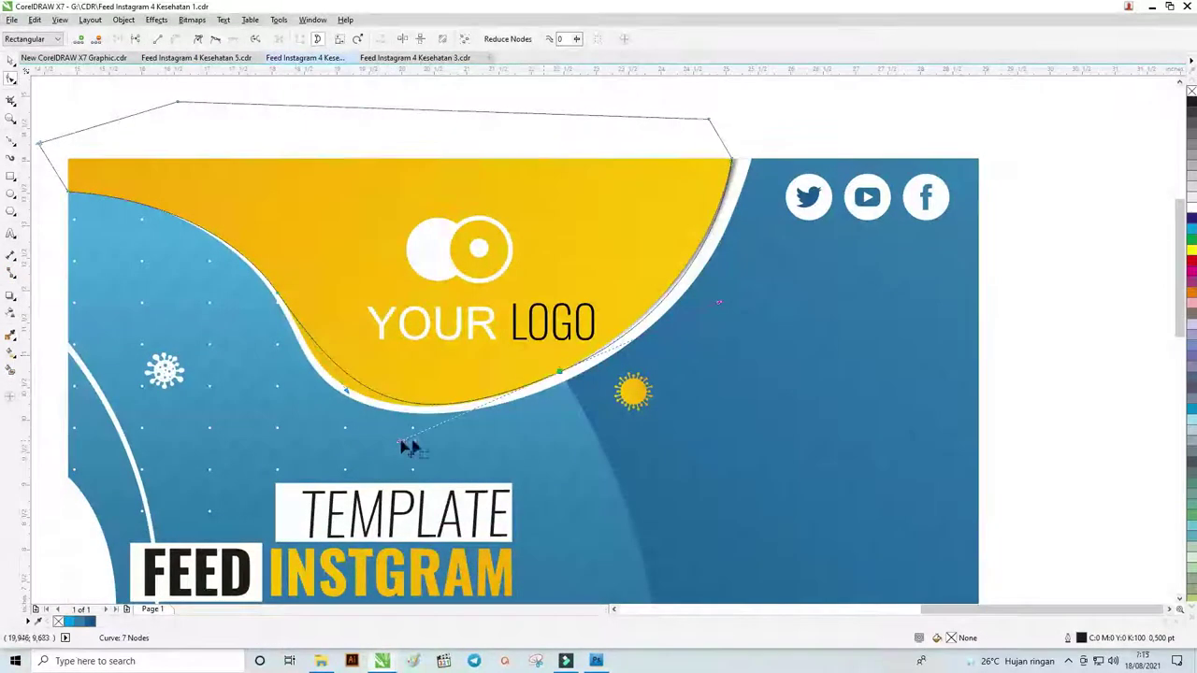
{"action": "double_click", "coordinate": [363, 385]}
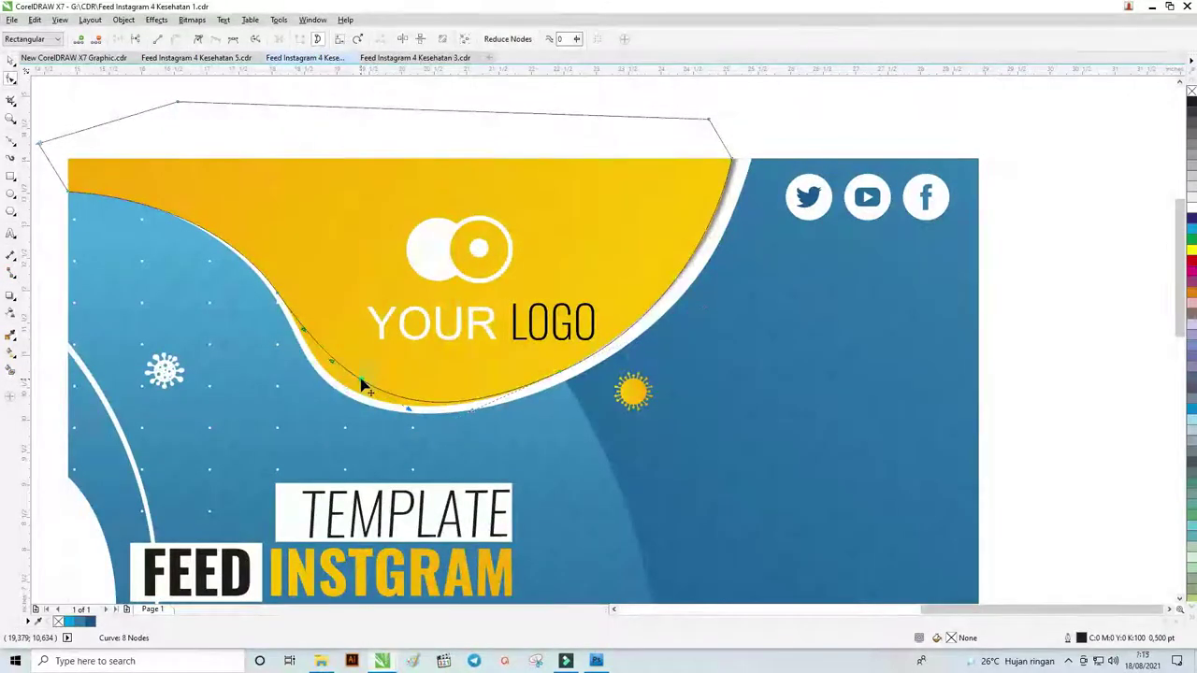
{"action": "left_click_drag", "start_coordinate": [358, 388], "coordinate": [346, 392]}
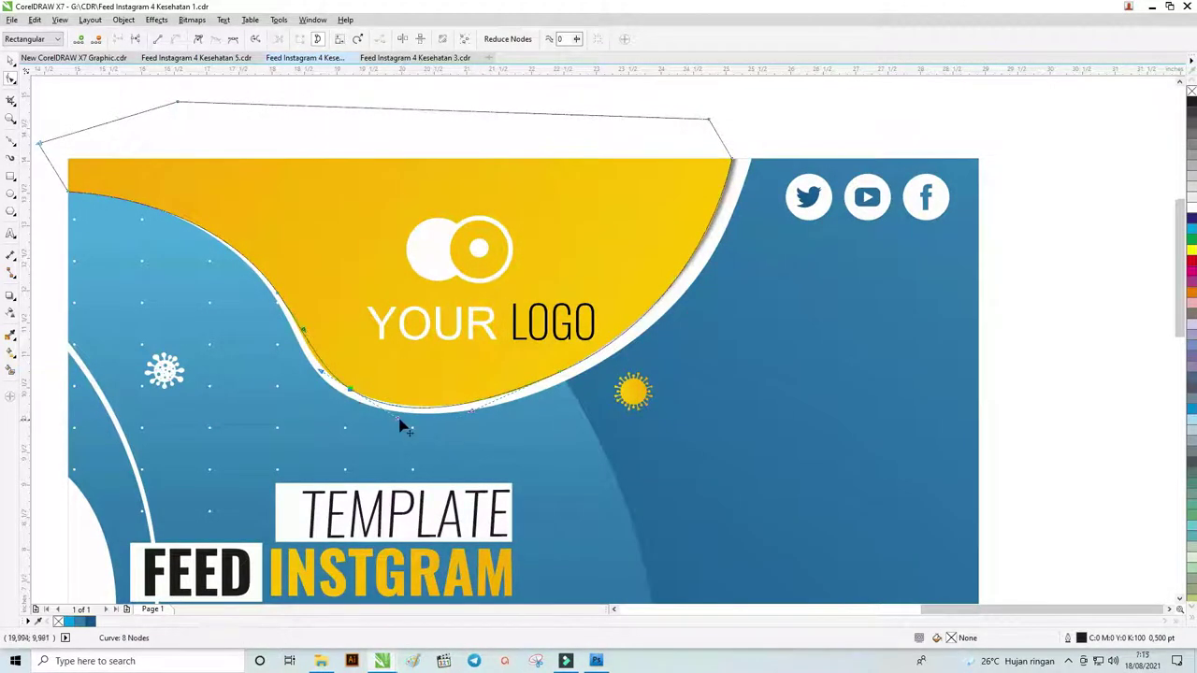
{"action": "left_click_drag", "start_coordinate": [403, 422], "coordinate": [346, 388]}
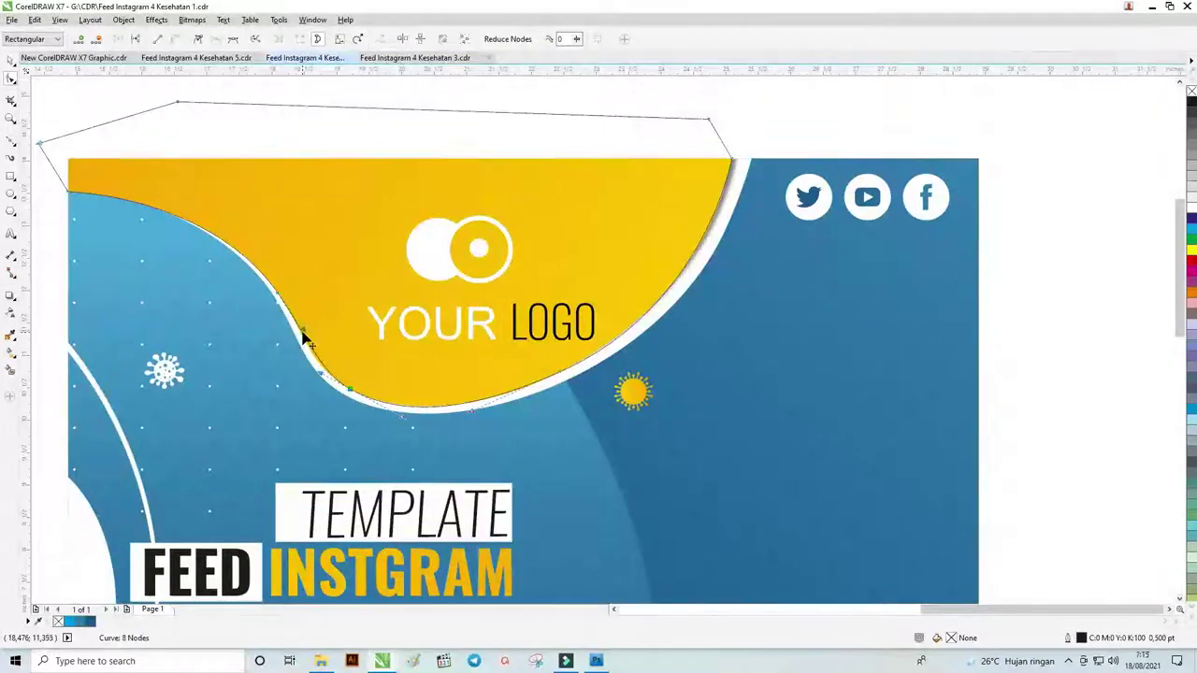
{"action": "left_click_drag", "start_coordinate": [302, 336], "coordinate": [268, 285]}
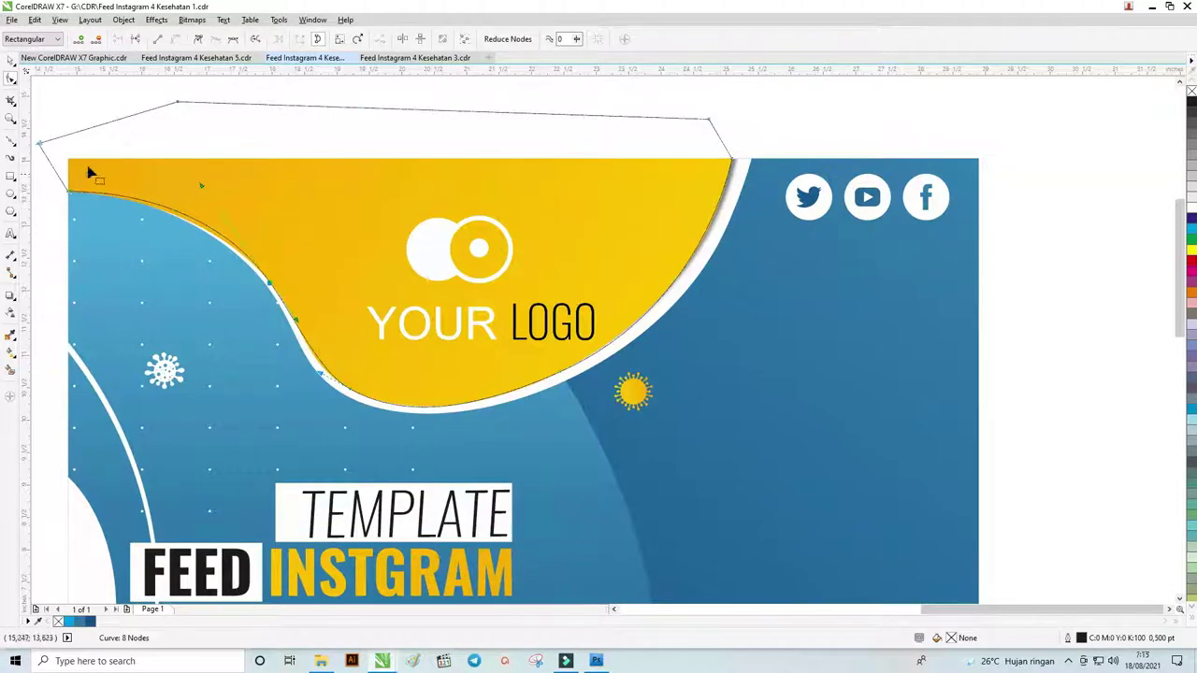
{"action": "left_click", "coordinate": [11, 60]}
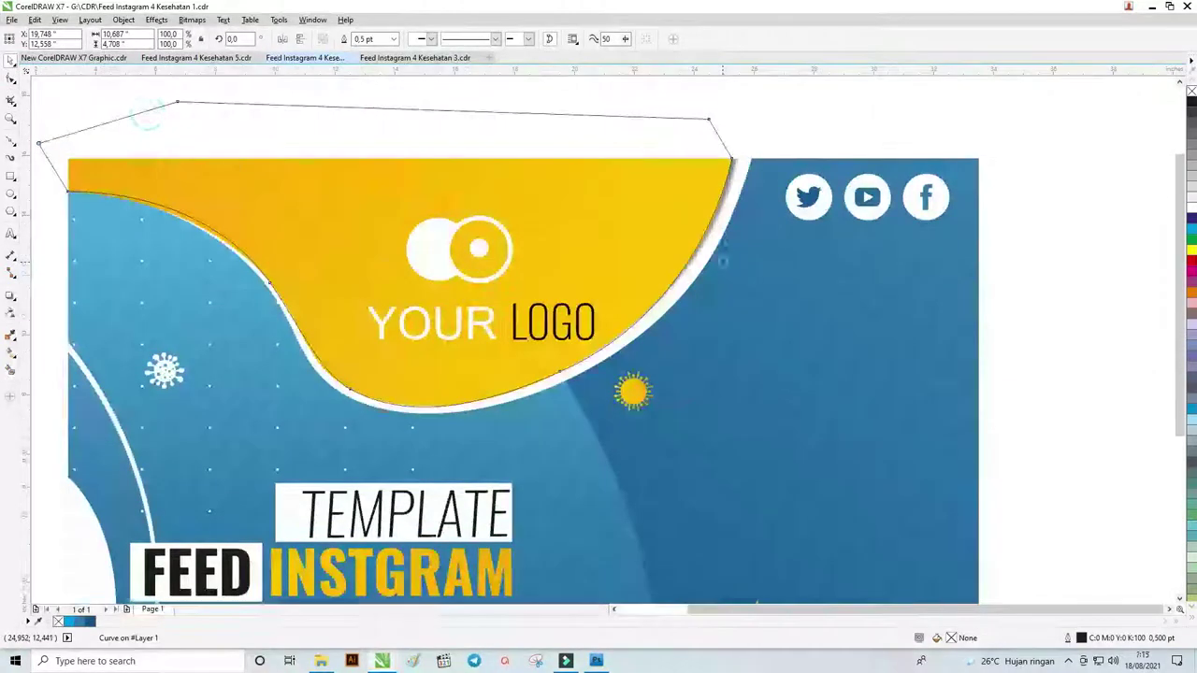
- Move the wave curve onto the blank blue page, aligned at its top-left corner
{"action": "scroll", "coordinate": [722, 263], "scroll_direction": "down", "scroll_amount": 1}
{"action": "scroll", "coordinate": [722, 263], "scroll_direction": "down", "scroll_amount": 1}
{"action": "scroll", "coordinate": [652, 200], "scroll_direction": "up", "scroll_amount": 1}
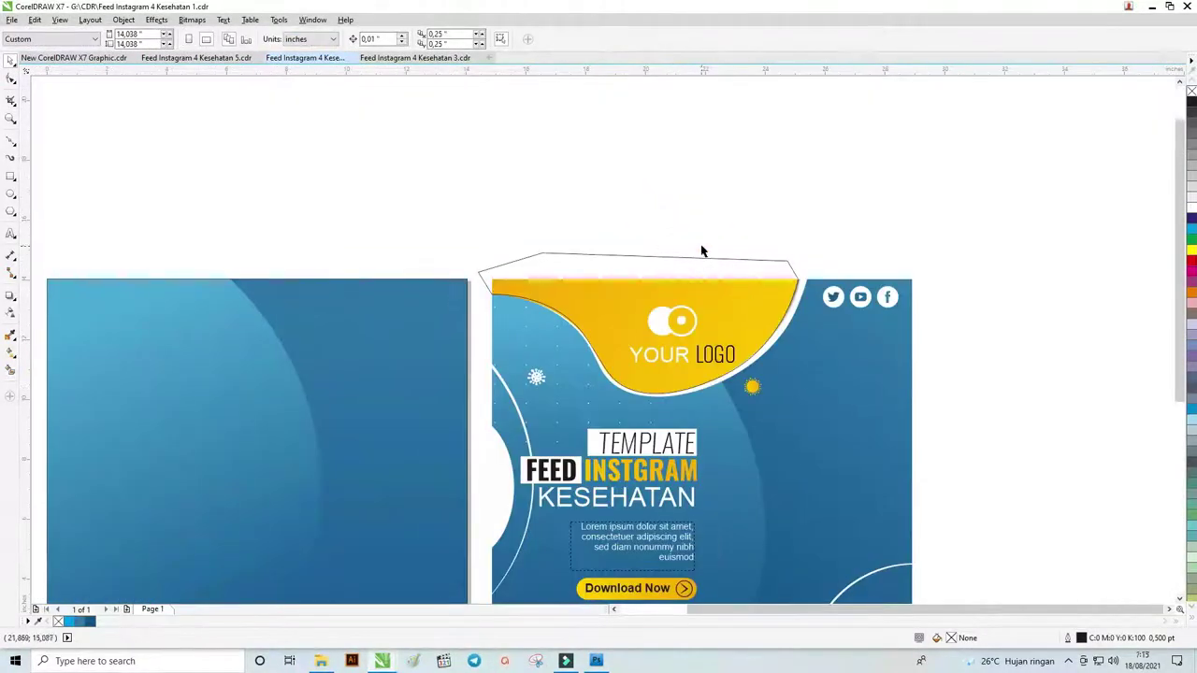
{"action": "scroll", "coordinate": [702, 248], "scroll_direction": "down", "scroll_amount": 1}
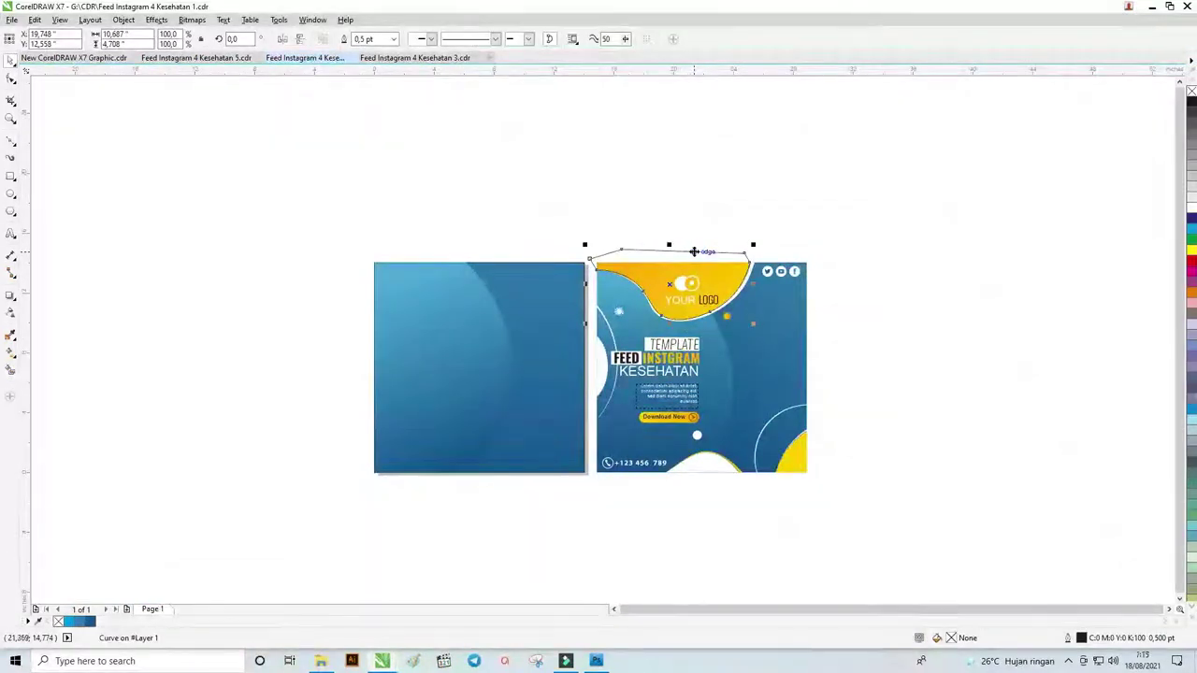
{"action": "left_click_drag", "start_coordinate": [700, 251], "coordinate": [465, 252]}
{"action": "scroll", "coordinate": [476, 252], "scroll_direction": "up", "scroll_amount": 1}
{"action": "scroll", "coordinate": [496, 265], "scroll_direction": "up", "scroll_amount": 1}
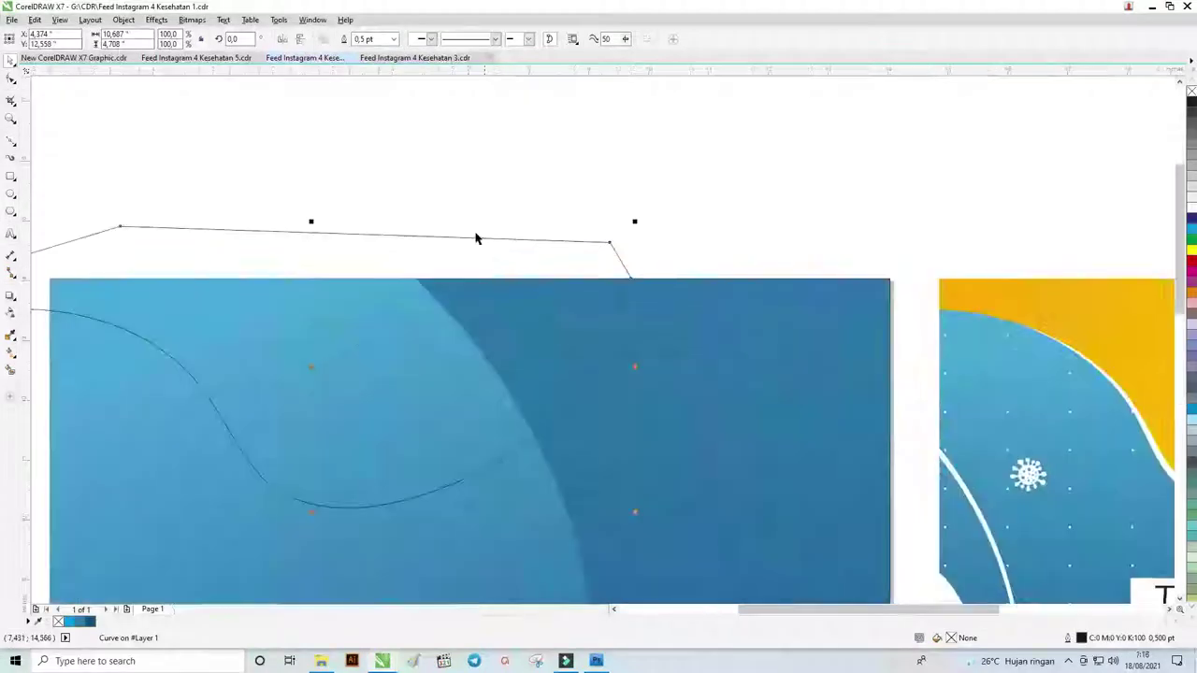
{"action": "scroll", "coordinate": [476, 235], "scroll_direction": "down", "scroll_amount": 1}
{"action": "left_click_drag", "start_coordinate": [450, 233], "coordinate": [458, 233]}
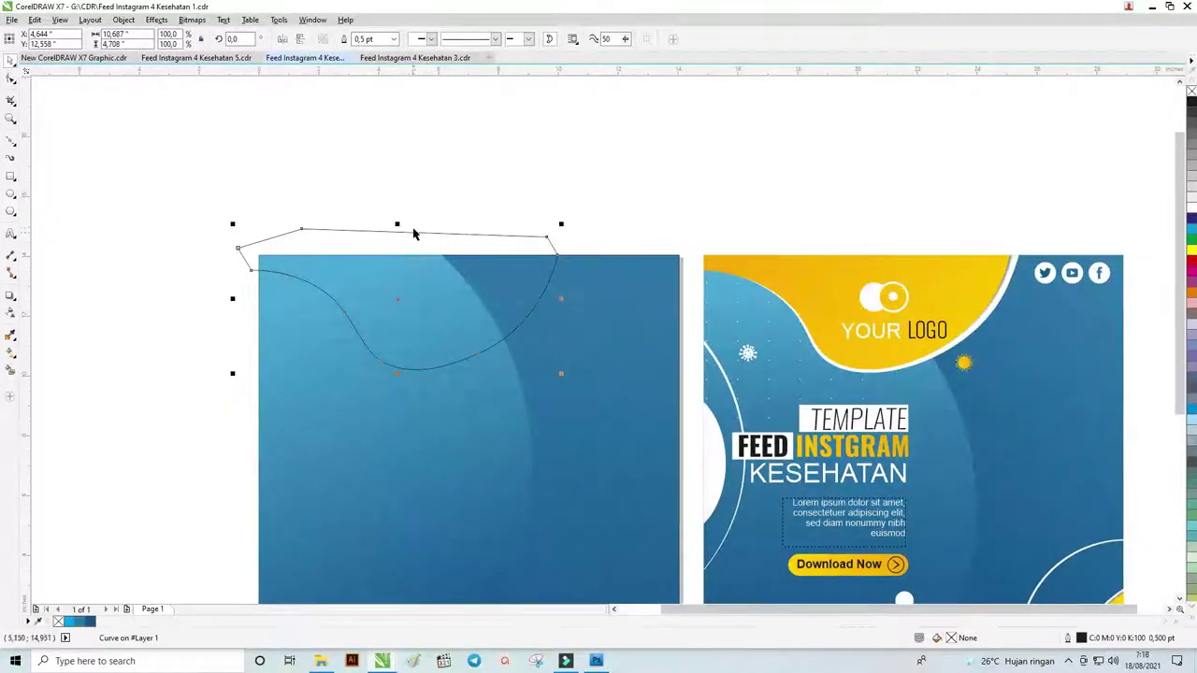
{"action": "left_click_drag", "start_coordinate": [417, 231], "coordinate": [420, 234]}
- Attempt to reposition the blue background rectangle, then cancel the move
{"action": "left_click_drag", "start_coordinate": [618, 300], "coordinate": [648, 246]}
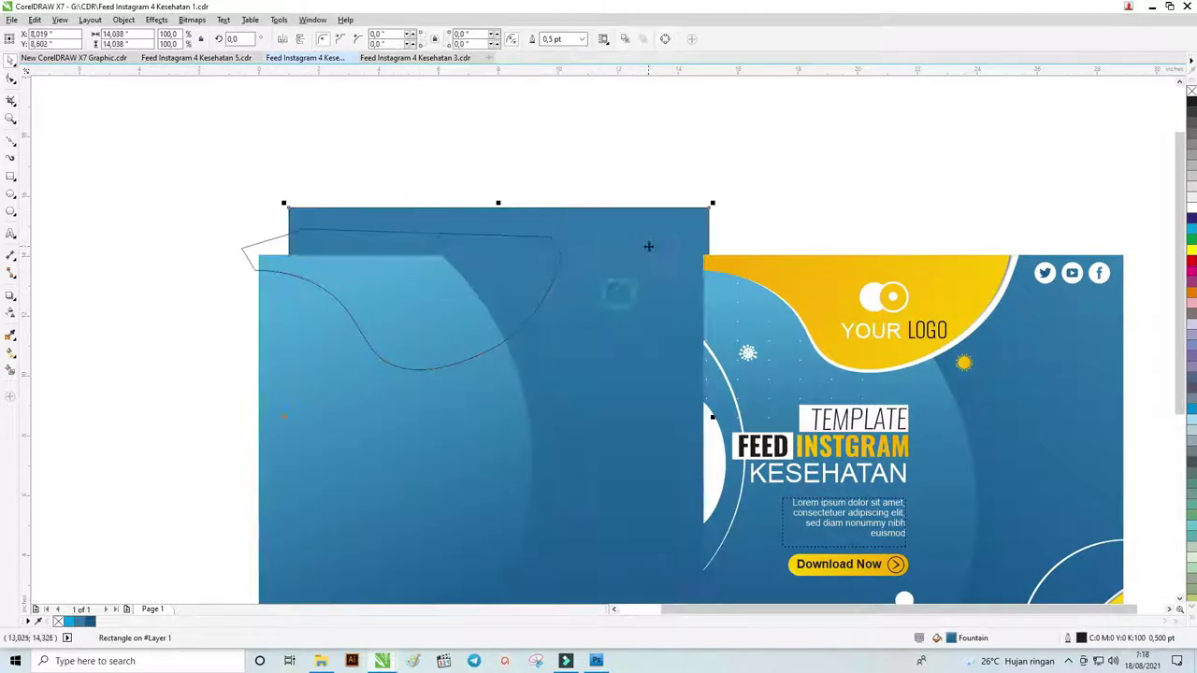
{"action": "mouse_move", "coordinate": [614, 283]}
{"action": "left_mouse_down"}
{"action": "mouse_move", "coordinate": [625, 245]}
{"action": "mouse_move", "coordinate": [724, 211]}
{"action": "left_mouse_up"}
{"action": "scroll", "coordinate": [635, 299], "scroll_direction": "up", "scroll_amount": 2}
{"action": "scroll", "coordinate": [595, 182], "scroll_direction": "down", "scroll_amount": 2}
{"action": "key", "text": "Escape"}
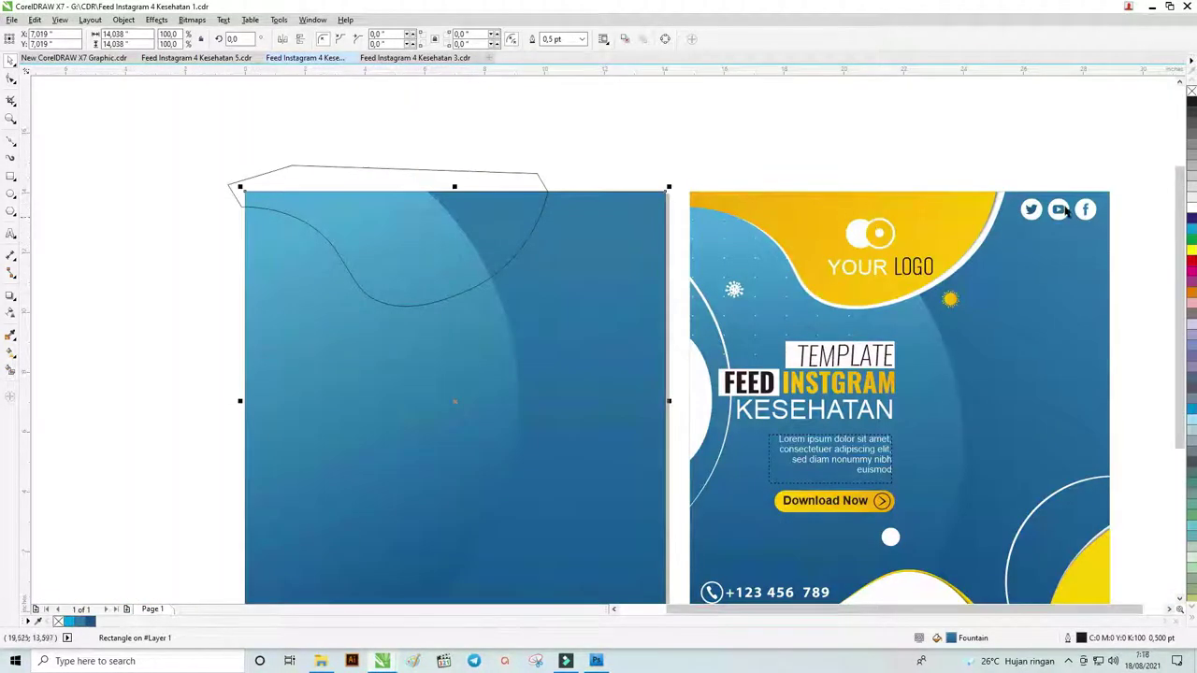
{"action": "left_click_drag", "start_coordinate": [644, 195], "coordinate": [628, 218]}
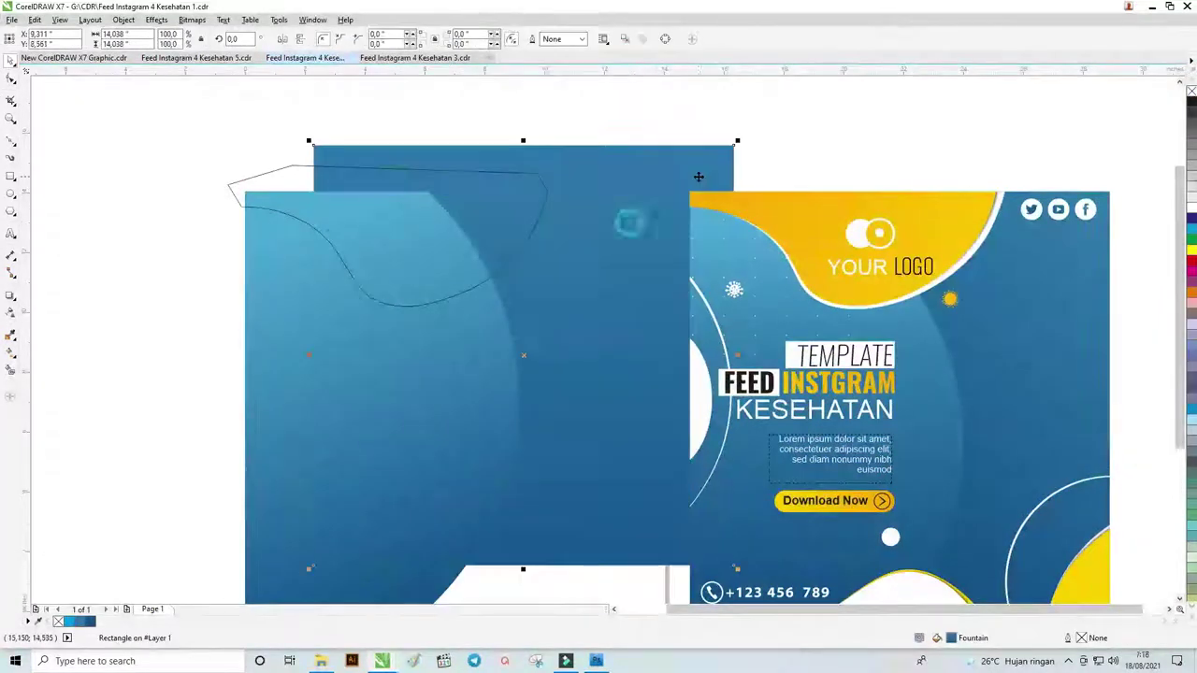
{"action": "key", "text": "Escape"}
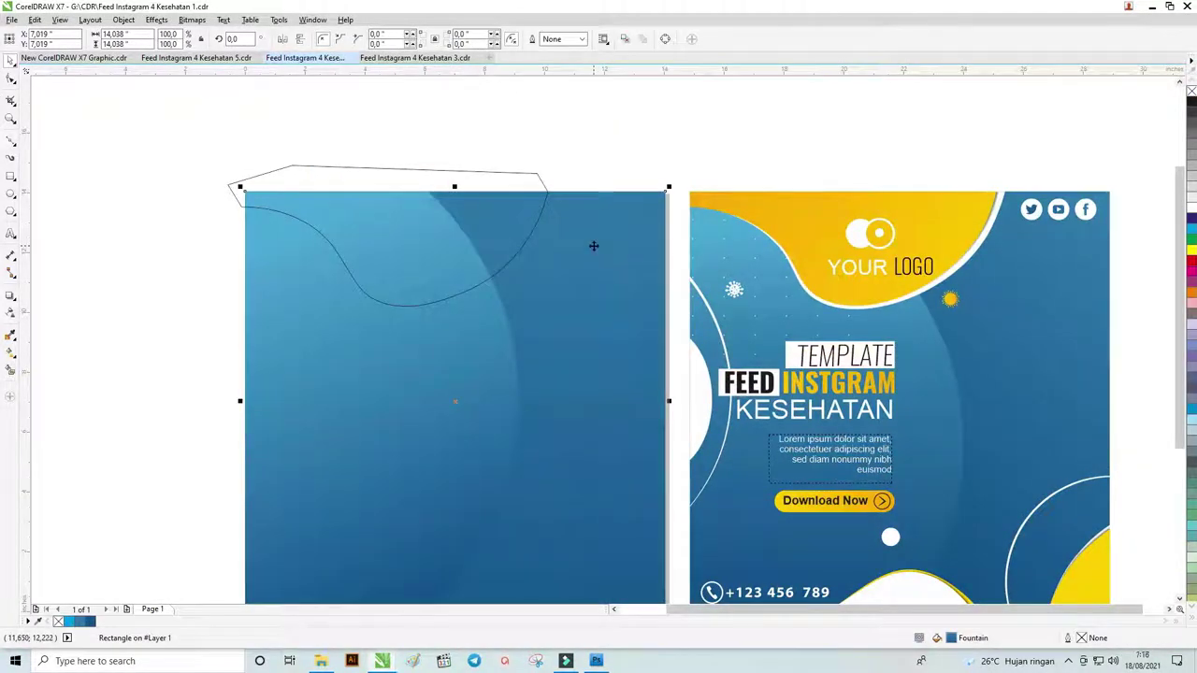
- Nudge the blue rectangle up-right and back, undoing an accidental offset copy
{"action": "key", "text": "Up"}
{"action": "key", "text": "Right"}
{"action": "left_click_drag", "start_coordinate": [685, 201], "coordinate": [703, 129]}
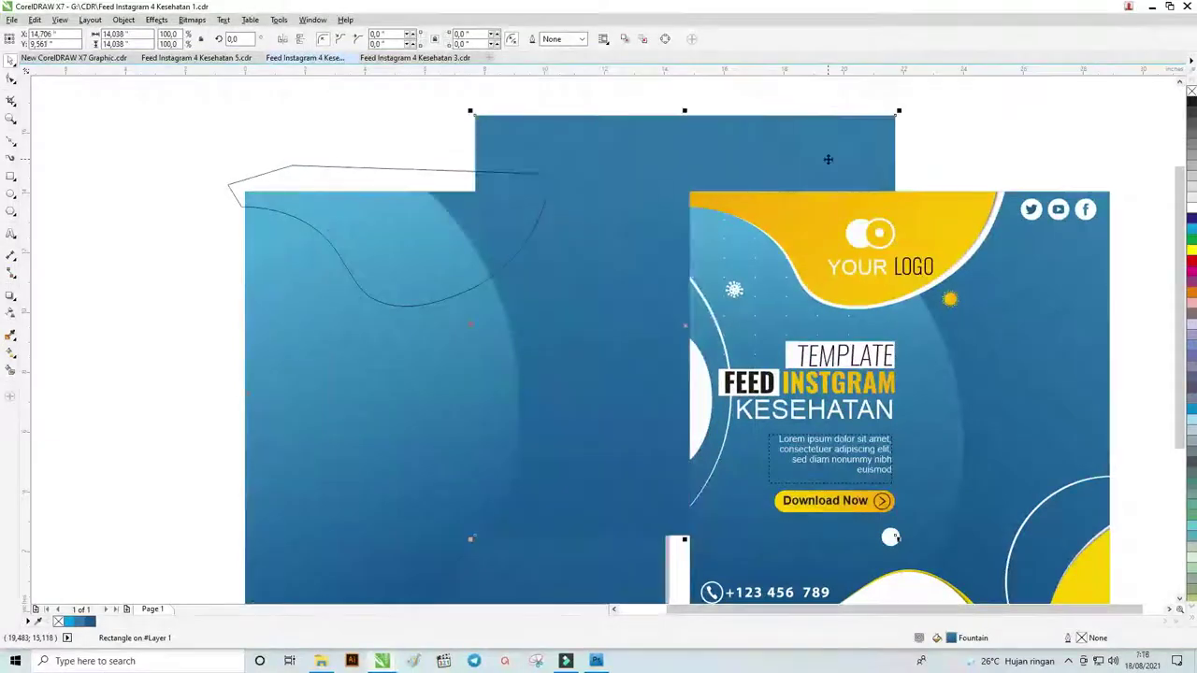
{"action": "key", "text": "Escape"}
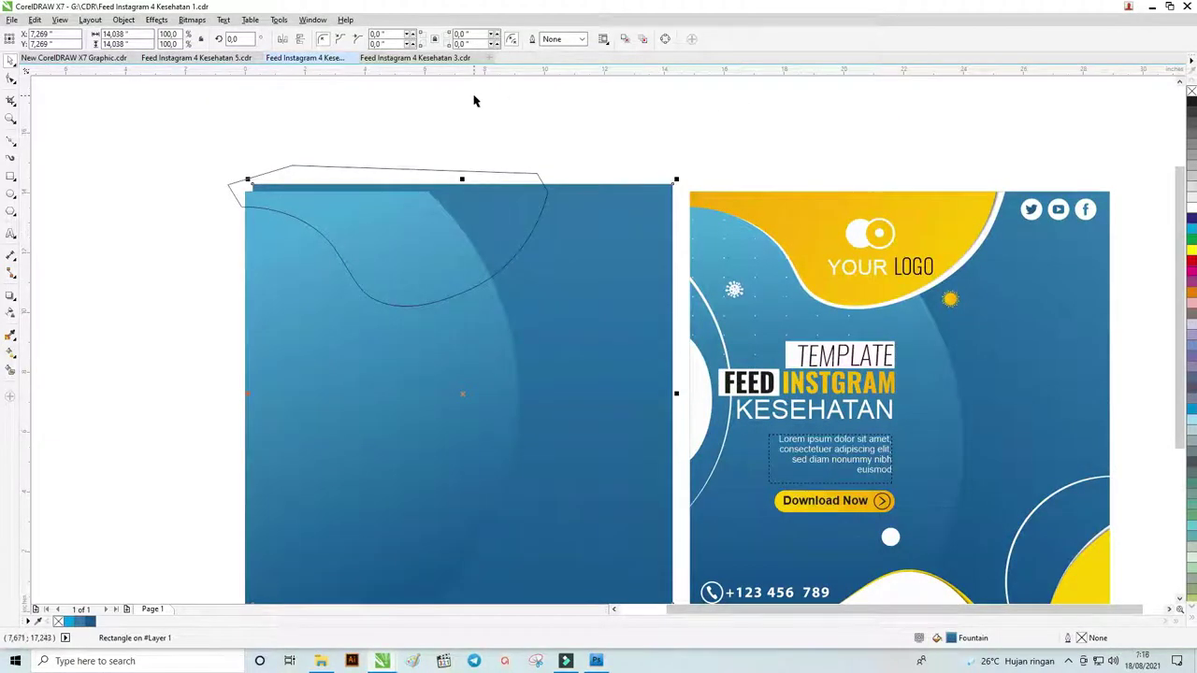
{"action": "key", "text": "Down"}
{"action": "key", "text": "Left"}
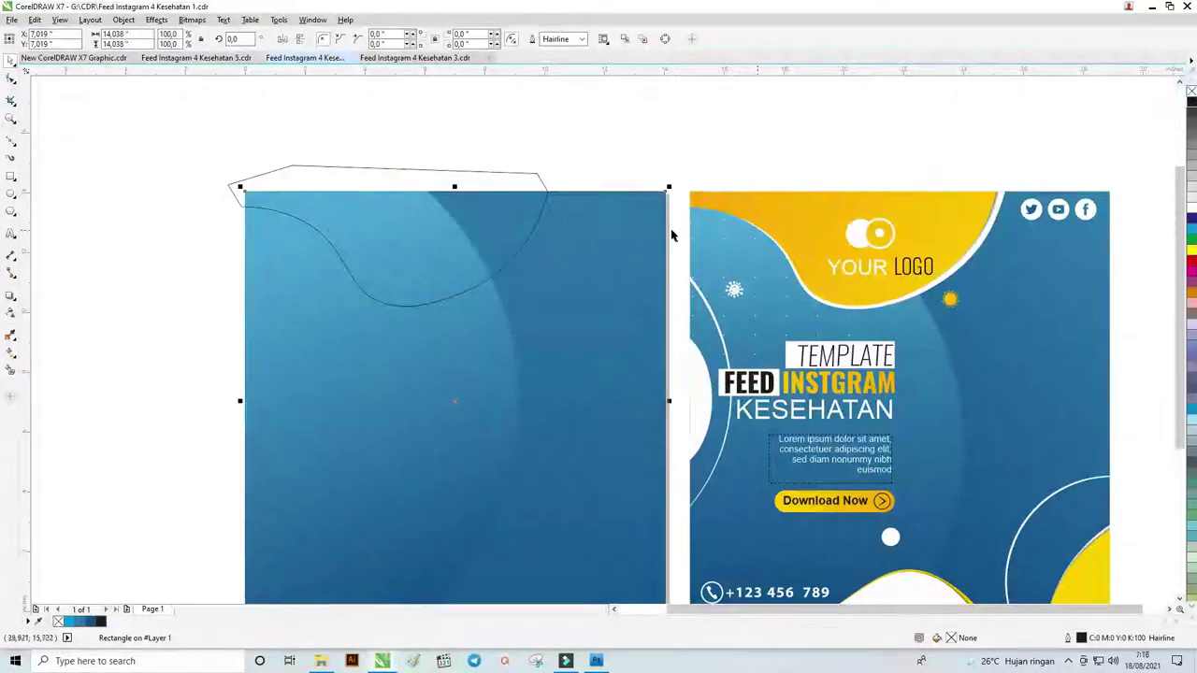
{"action": "left_click_drag", "start_coordinate": [331, 565], "coordinate": [758, 138]}
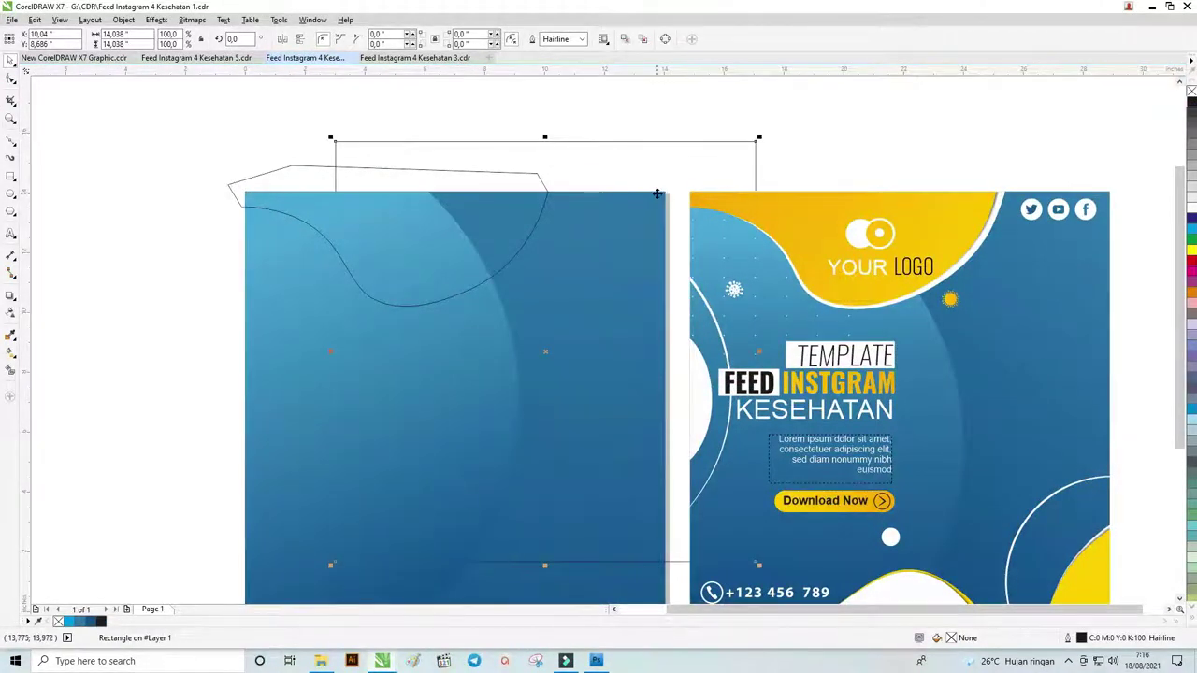
{"action": "key", "text": "ctrl+z"}
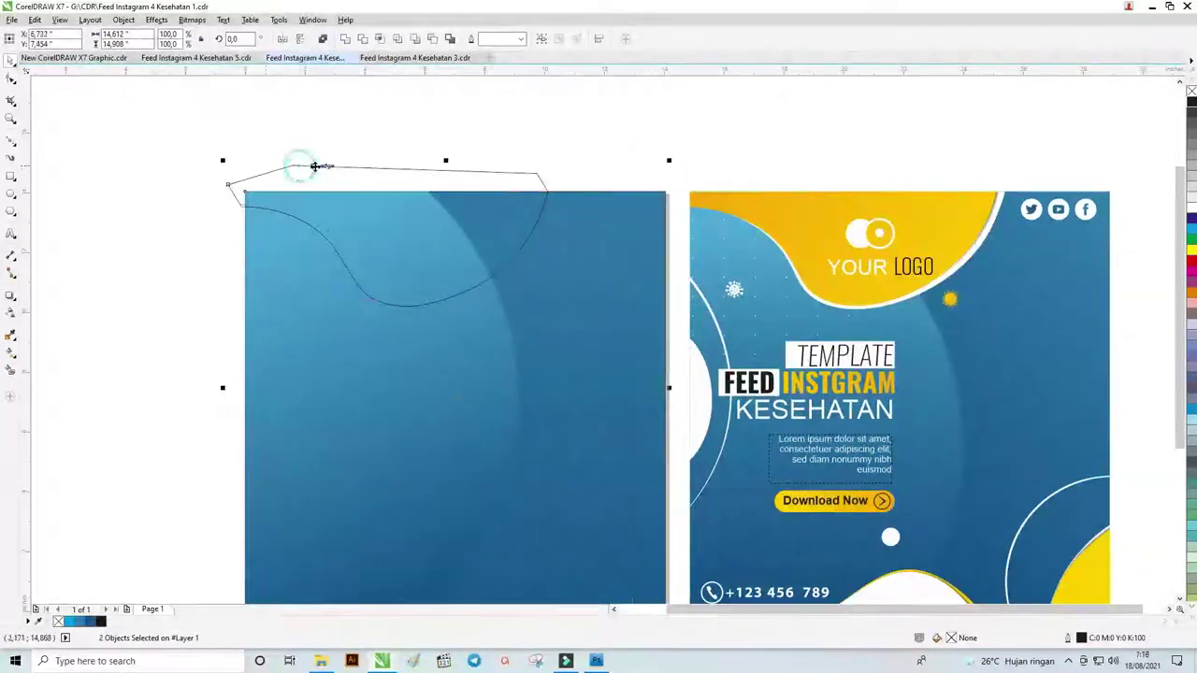
- Delete the stray straight-edged outline above the blue page
{"action": "left_click_drag", "start_coordinate": [300, 172], "coordinate": [195, 126]}
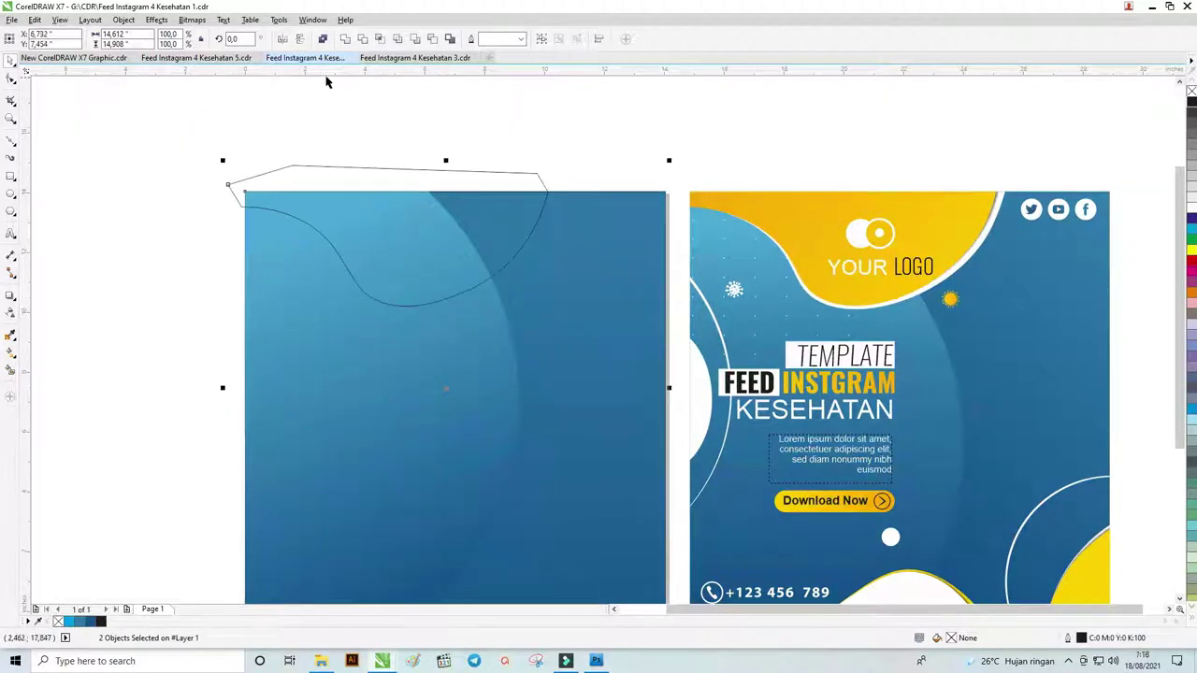
{"action": "left_click", "coordinate": [475, 127]}
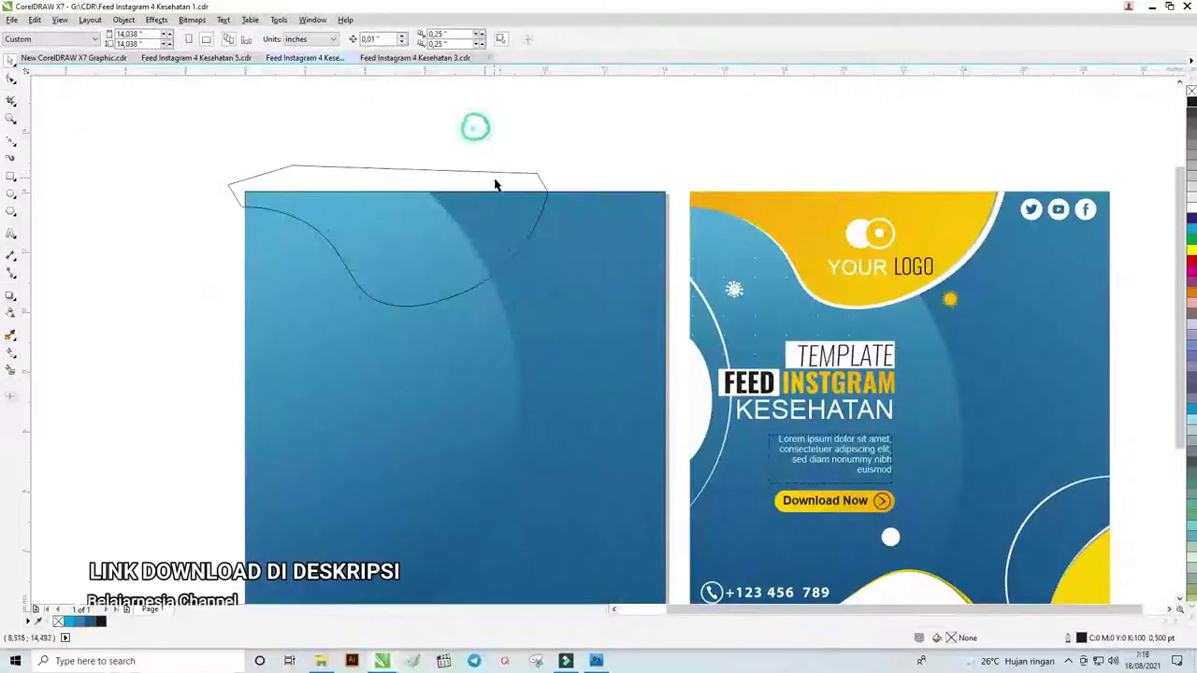
{"action": "left_click", "coordinate": [369, 168]}
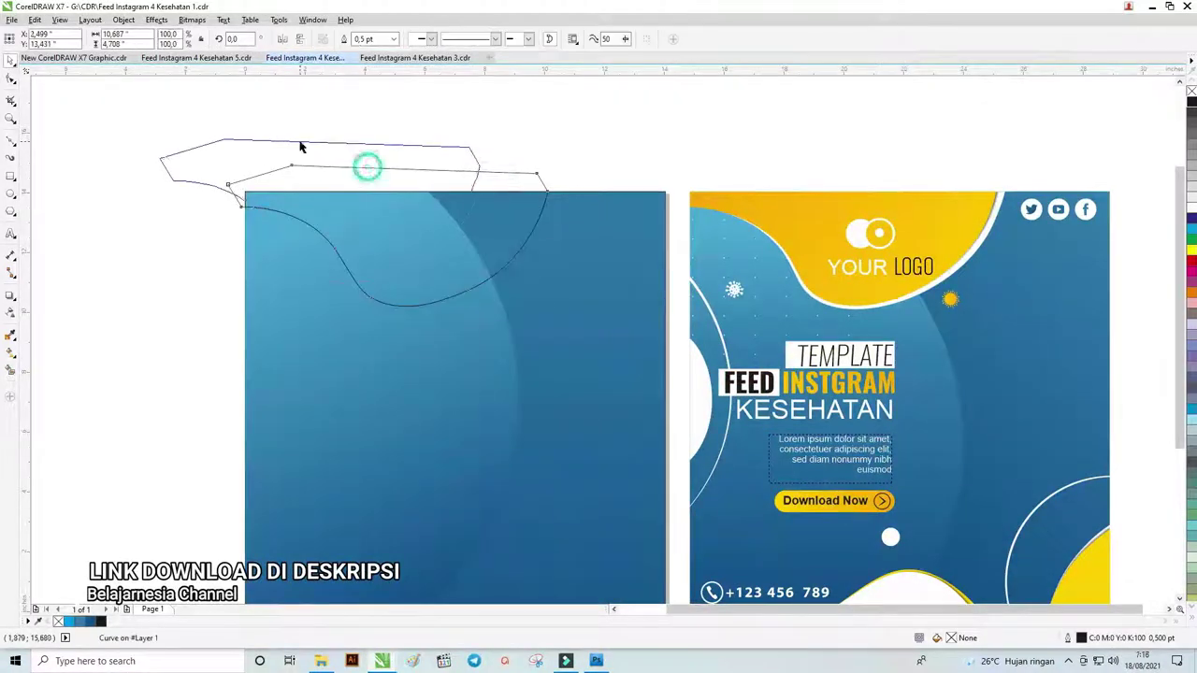
{"action": "key", "text": "Delete"}
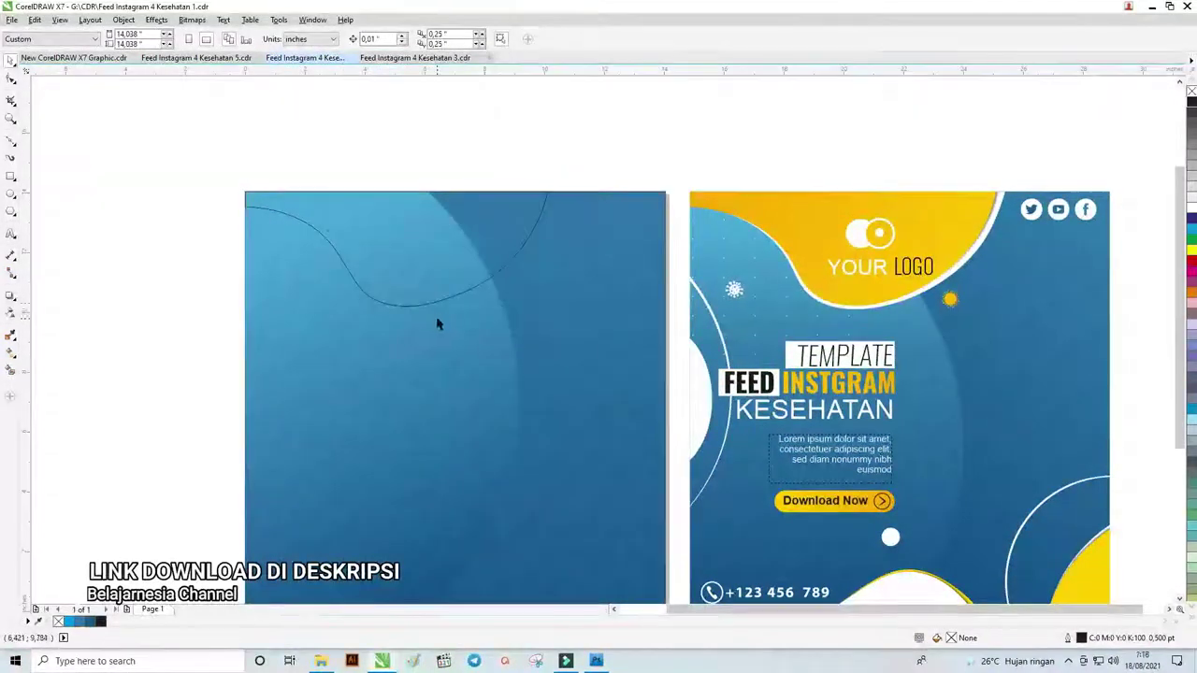
- Lay a fountain fill across the wave, its end node eyedropped yellow from the reference
{"action": "left_click", "coordinate": [438, 305]}
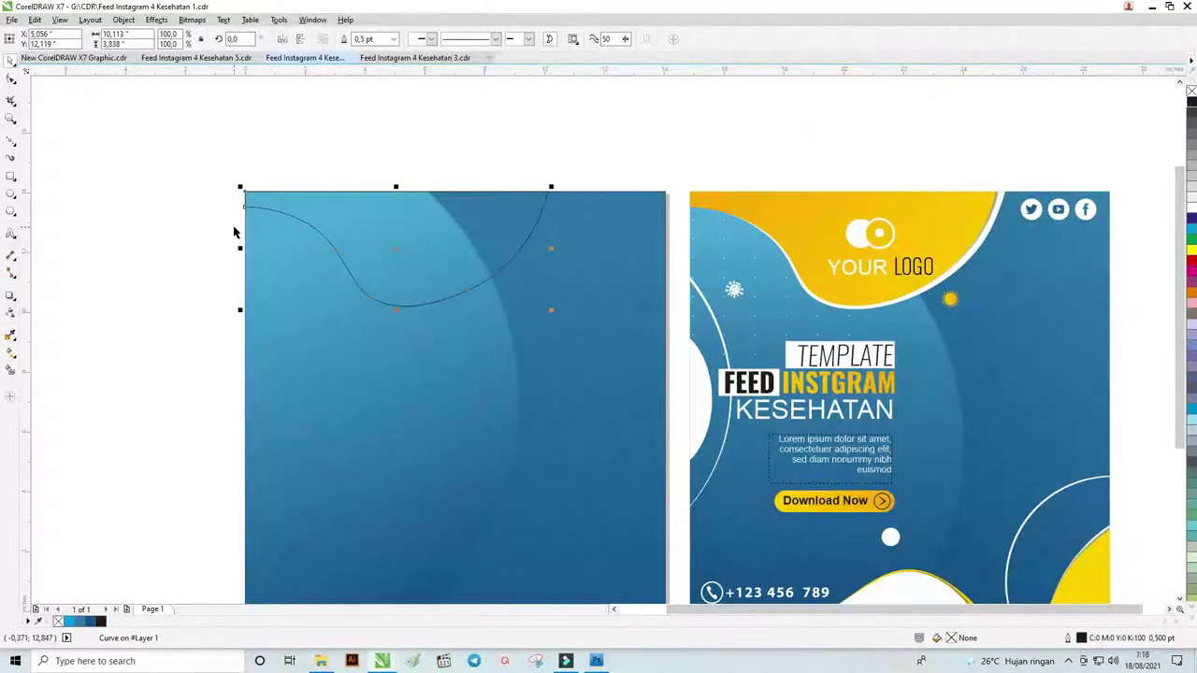
{"action": "left_click", "coordinate": [11, 353]}
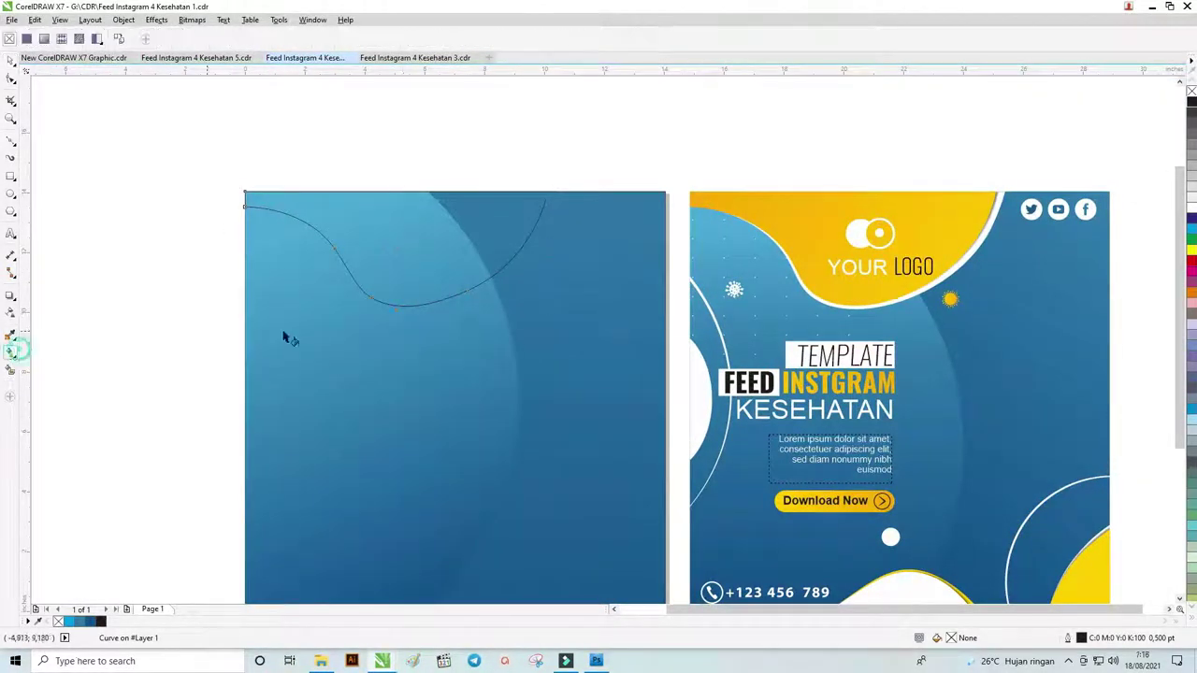
{"action": "left_click_drag", "start_coordinate": [393, 289], "coordinate": [530, 181]}
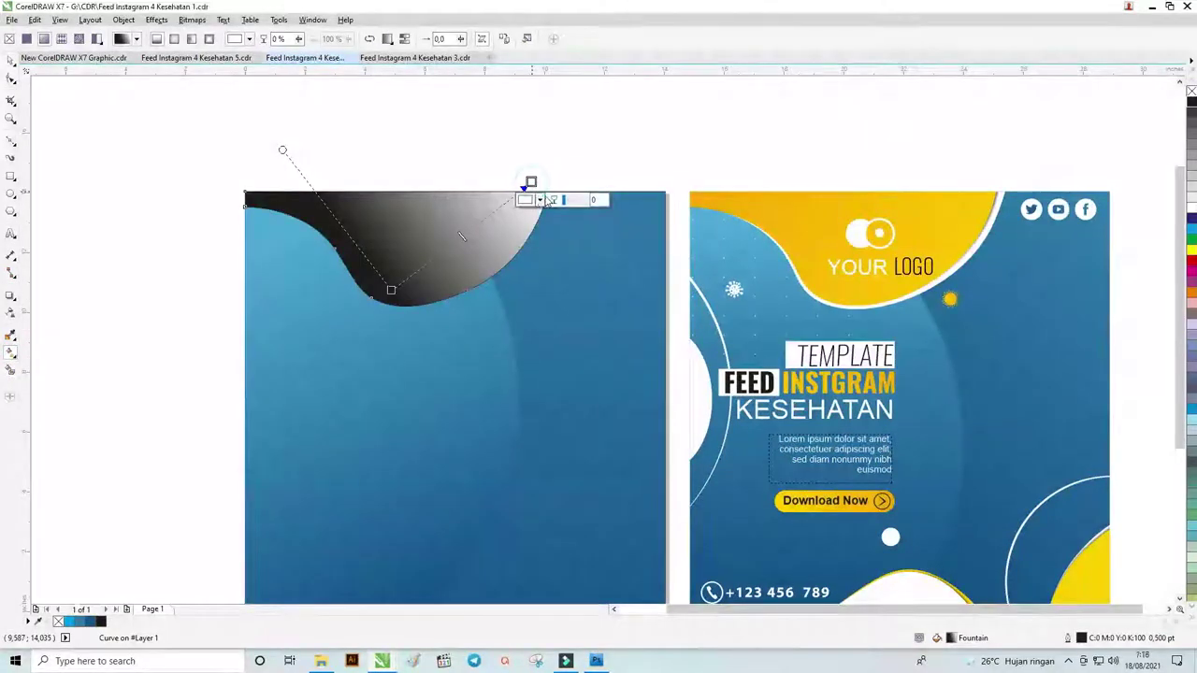
{"action": "left_click", "coordinate": [527, 199]}
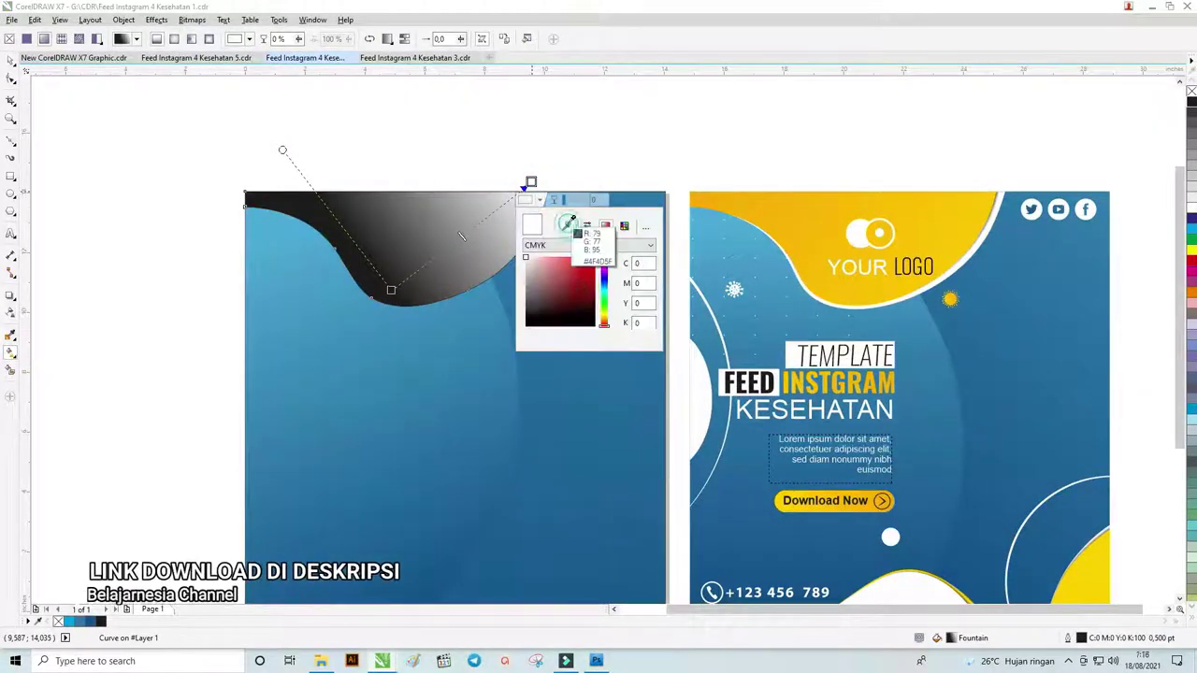
{"action": "left_click", "coordinate": [566, 226]}
{"action": "left_click", "coordinate": [997, 194]}
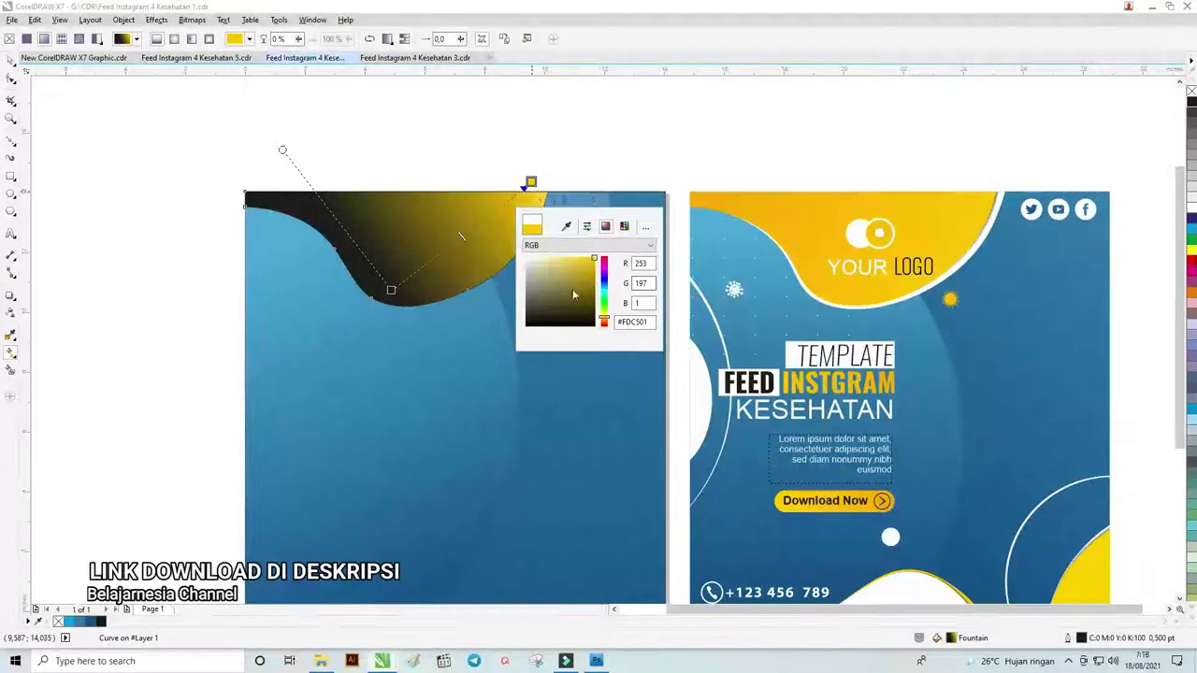
{"action": "left_click", "coordinate": [391, 290]}
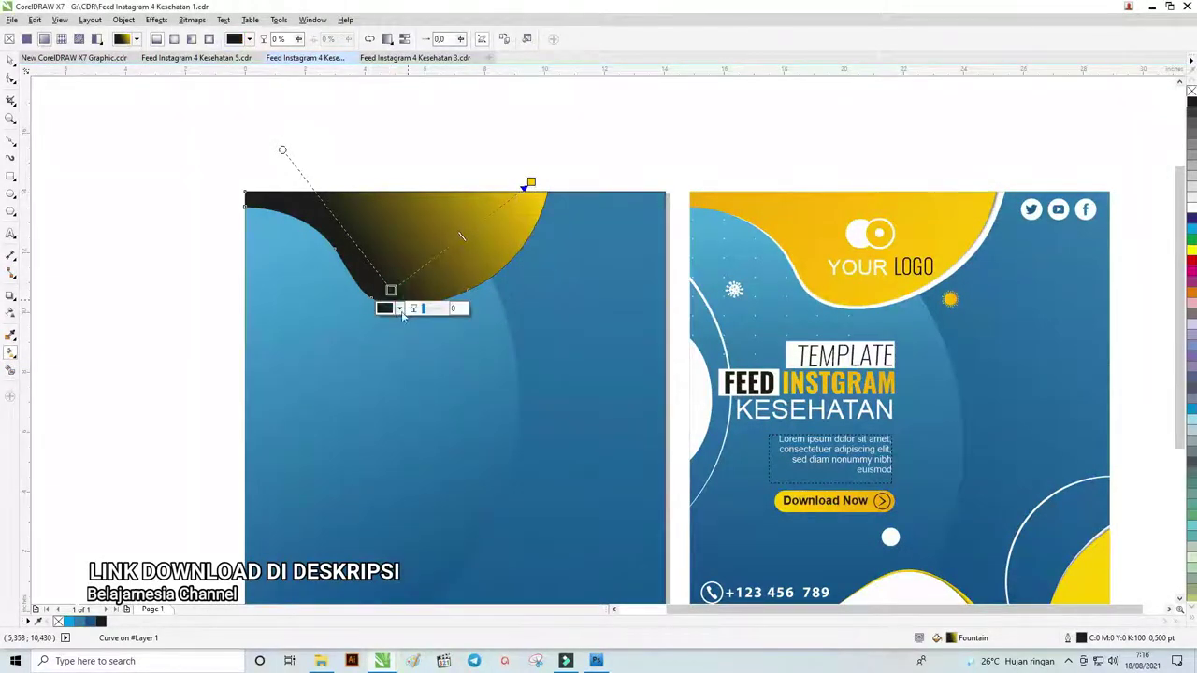
- Eyedrop orange for the start node, angle the gradient, and remove the wave's outline
{"action": "left_click", "coordinate": [386, 307]}
{"action": "left_click", "coordinate": [425, 335]}
{"action": "left_click", "coordinate": [710, 195]}
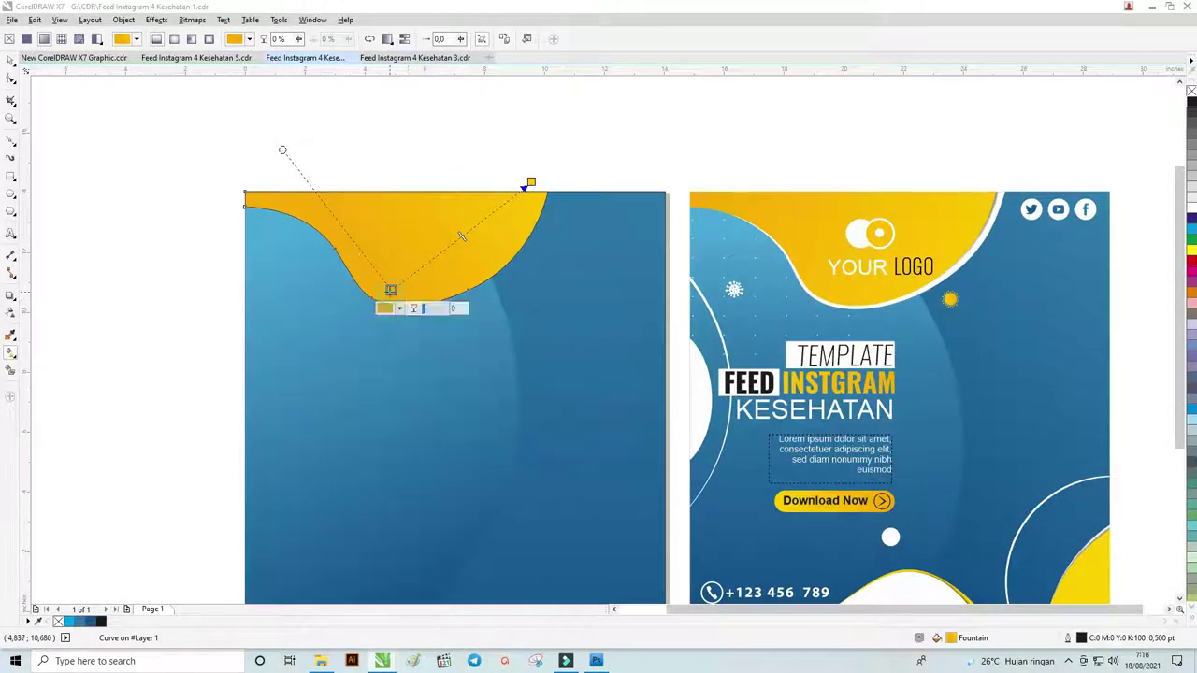
{"action": "left_click_drag", "start_coordinate": [391, 289], "coordinate": [356, 242]}
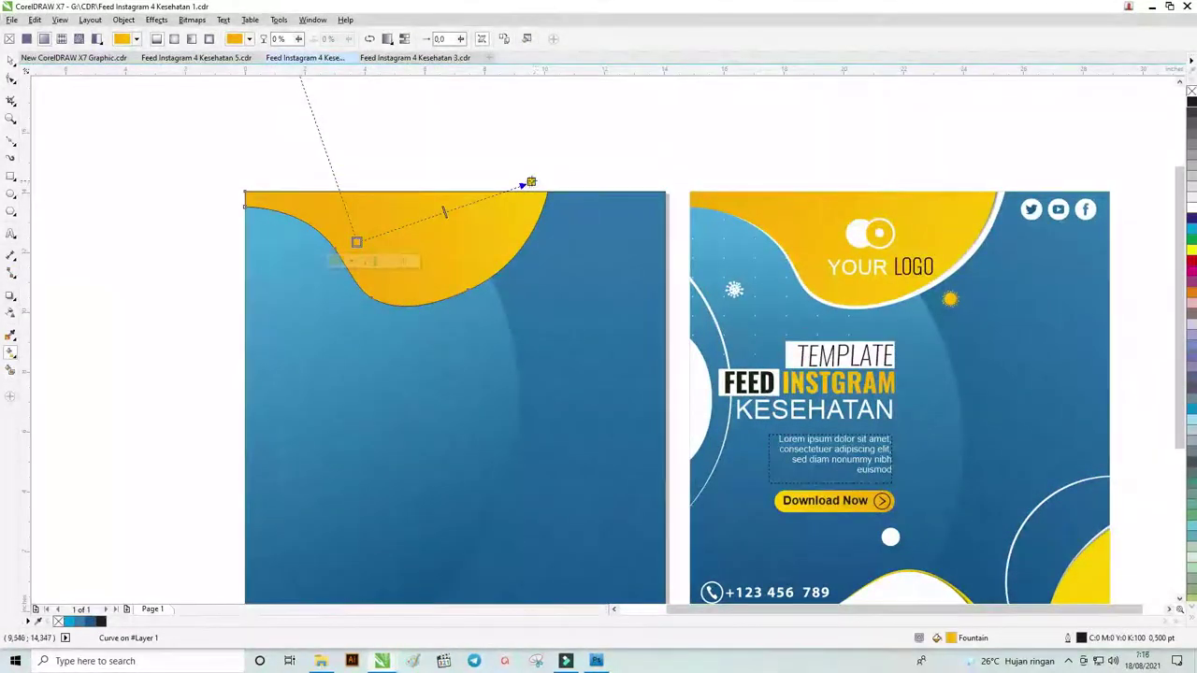
{"action": "left_click", "coordinate": [530, 182]}
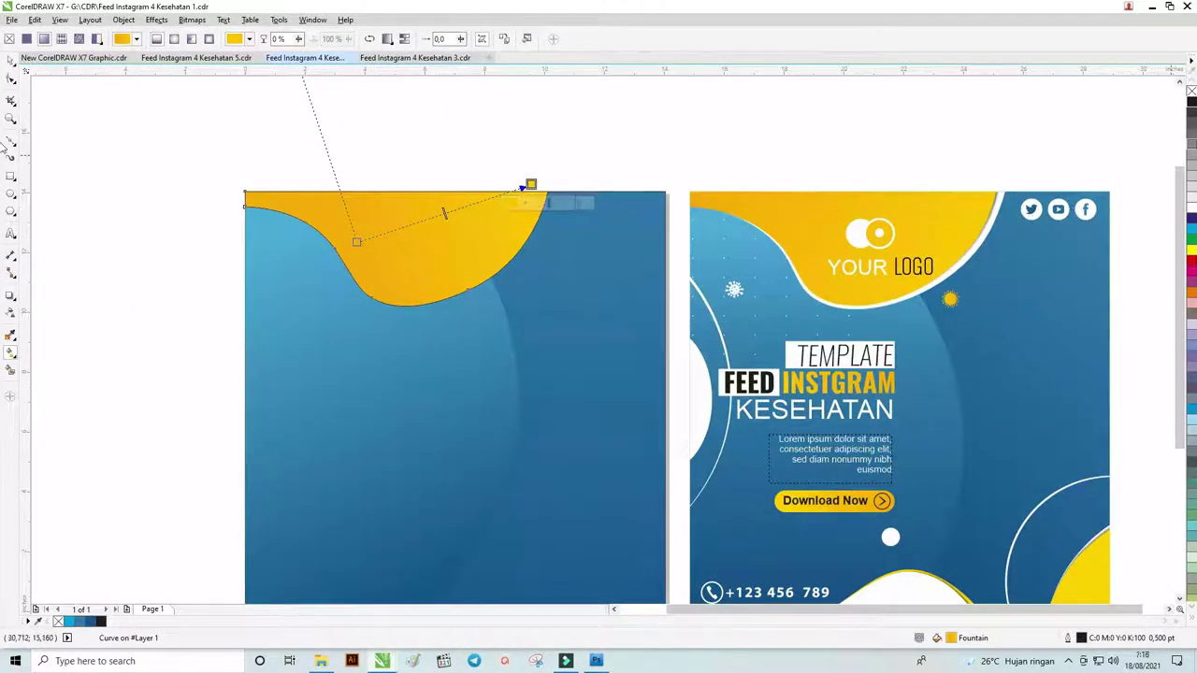
{"action": "right_click", "coordinate": [1191, 93]}
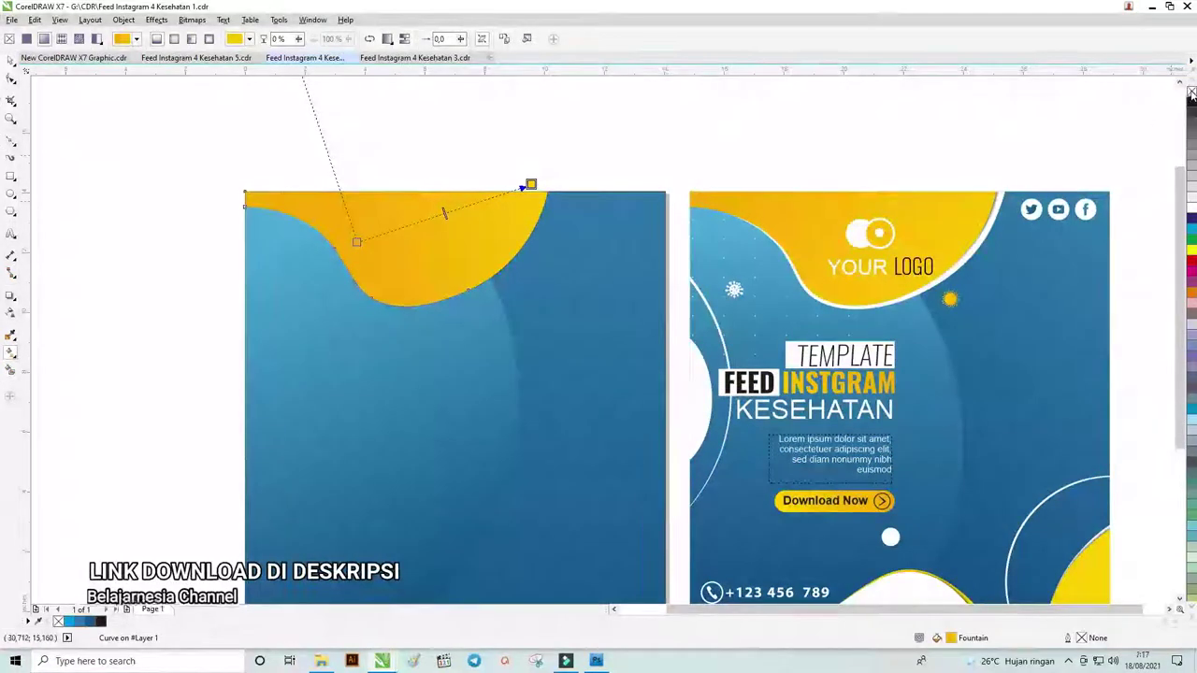
{"action": "left_click", "coordinate": [11, 59]}
{"action": "left_click", "coordinate": [57, 82]}
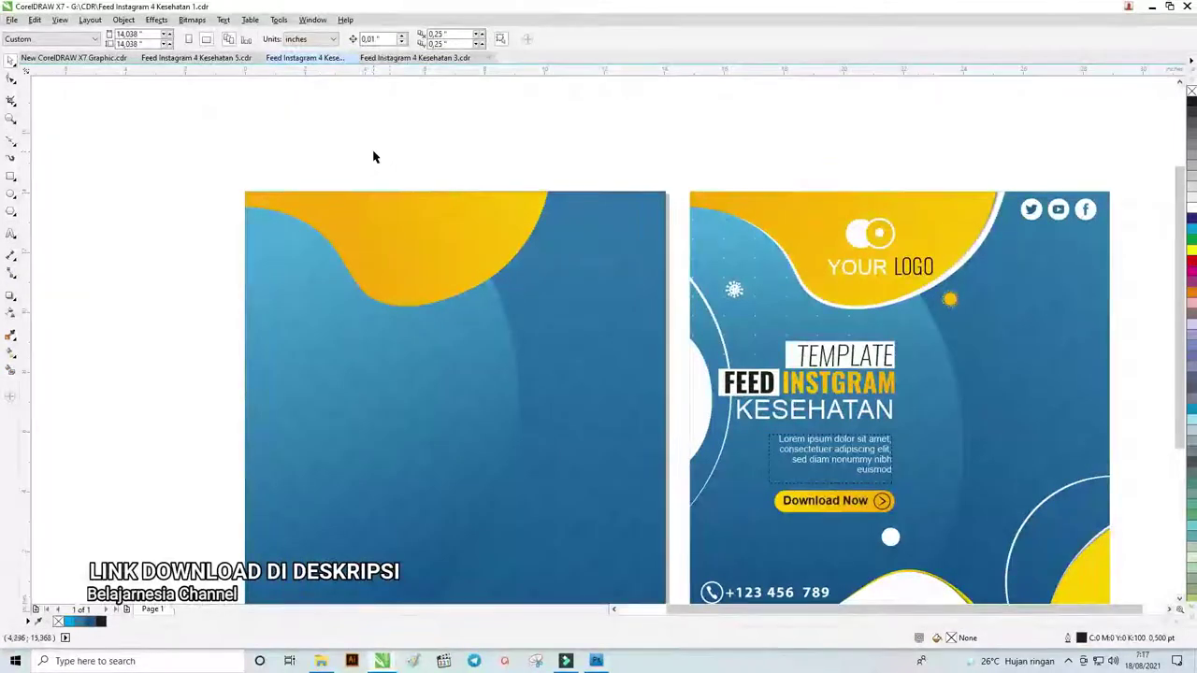
- Set the yellow wave to rotate mode with its rotation centre at the top-left corner
{"action": "left_click", "coordinate": [414, 239]}
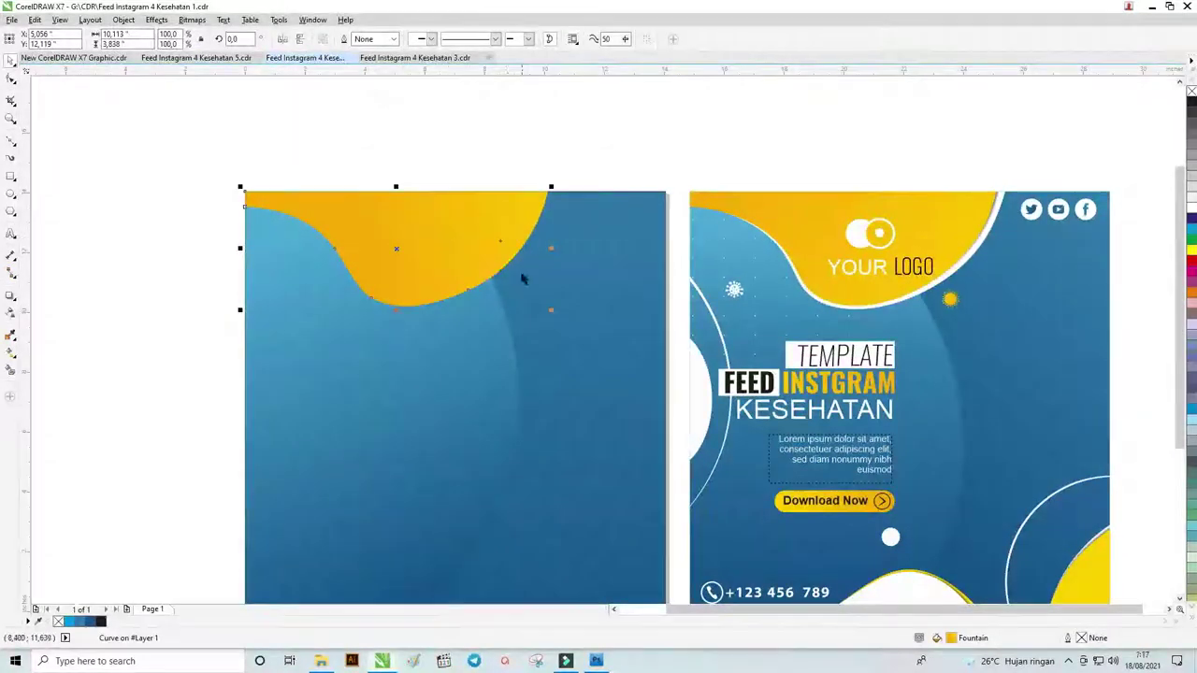
{"action": "left_click", "coordinate": [396, 249]}
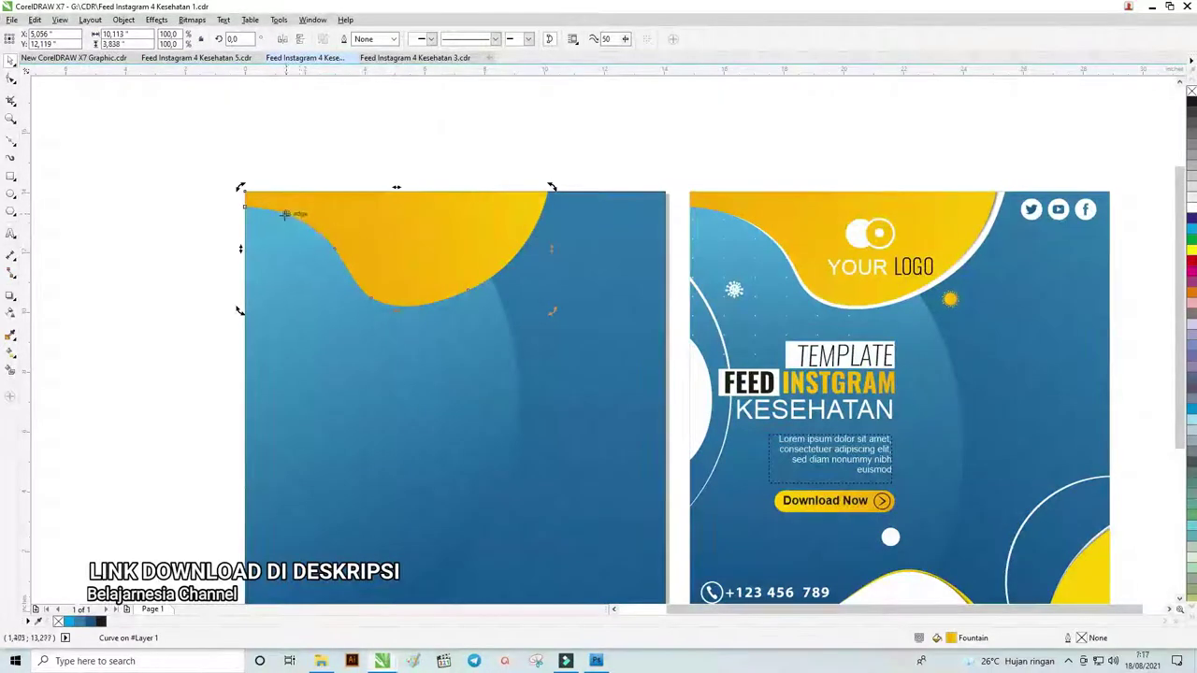
{"action": "left_click", "coordinate": [396, 243]}
{"action": "scroll", "coordinate": [399, 235], "scroll_direction": "up", "scroll_amount": 1}
{"action": "scroll", "coordinate": [398, 234], "scroll_direction": "up", "scroll_amount": 2}
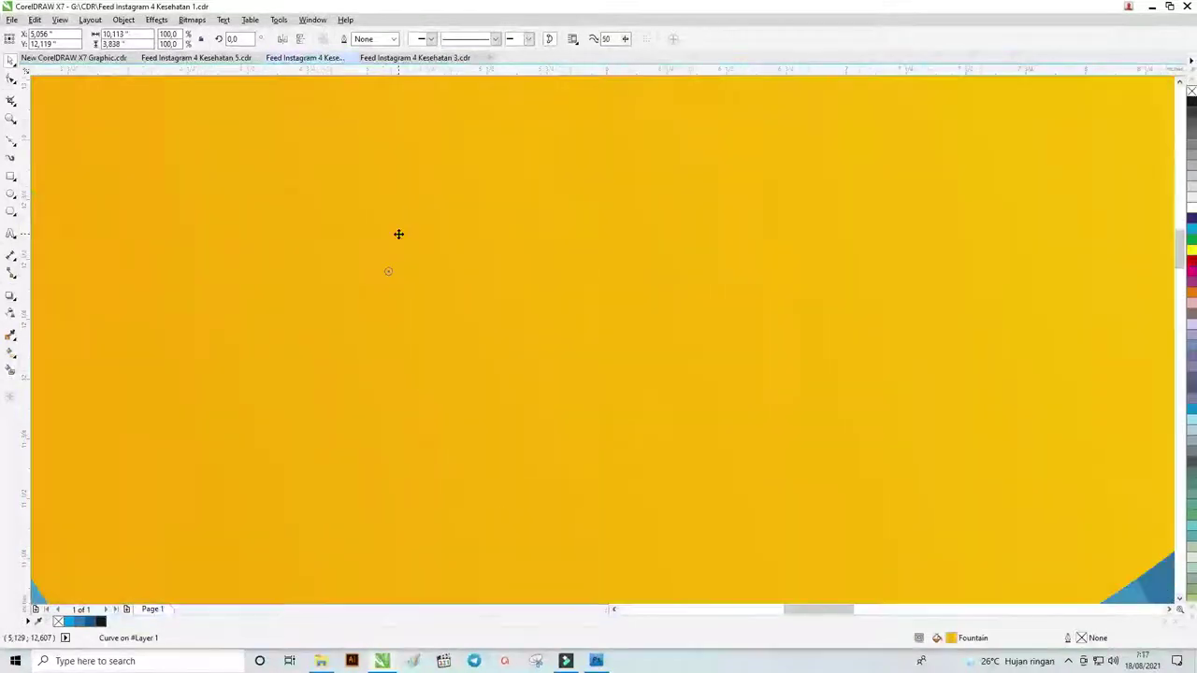
{"action": "scroll", "coordinate": [398, 234], "scroll_direction": "down", "scroll_amount": 2}
{"action": "scroll", "coordinate": [401, 236], "scroll_direction": "down", "scroll_amount": 1}
{"action": "left_click", "coordinate": [402, 237]}
{"action": "scroll", "coordinate": [402, 238], "scroll_direction": "up", "scroll_amount": 1}
{"action": "scroll", "coordinate": [404, 239], "scroll_direction": "down", "scroll_amount": 1}
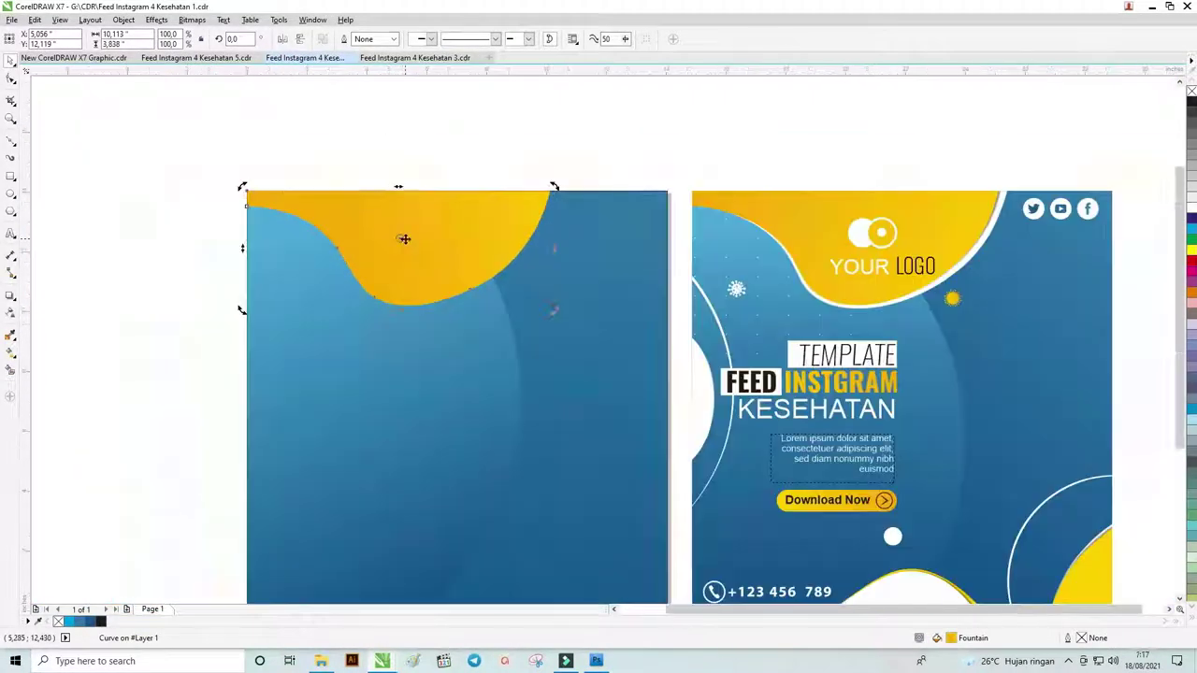
{"action": "left_click_drag", "start_coordinate": [343, 231], "coordinate": [275, 209]}
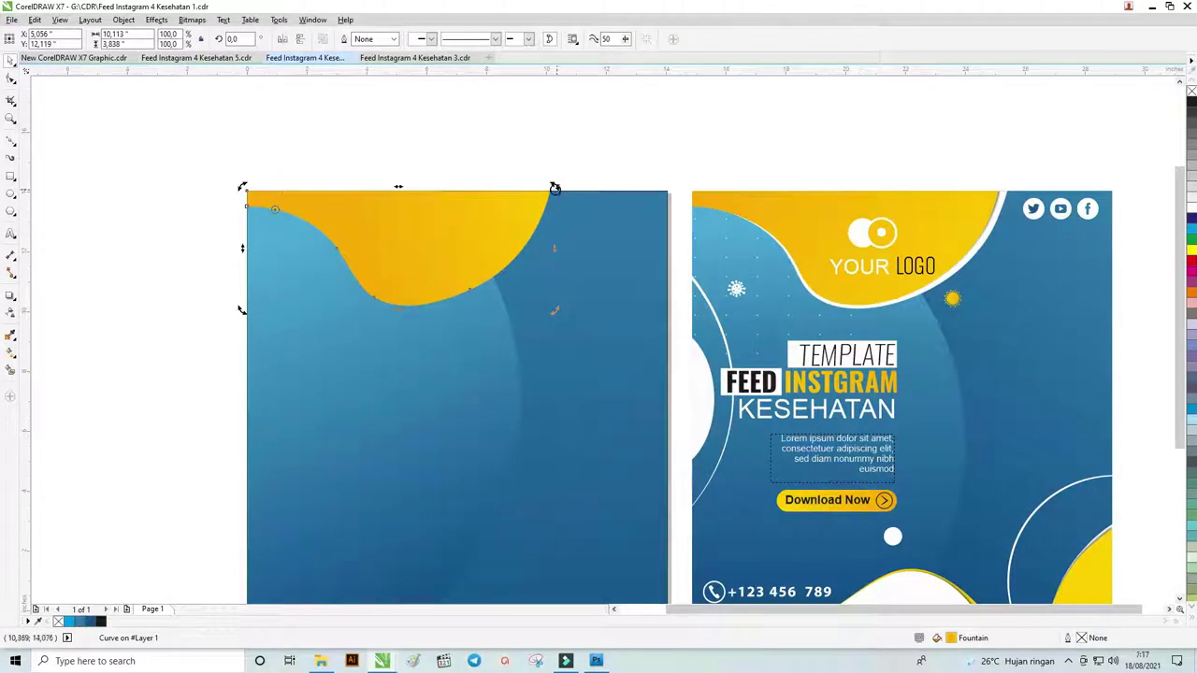
{"action": "left_click_drag", "start_coordinate": [555, 187], "coordinate": [556, 192]}
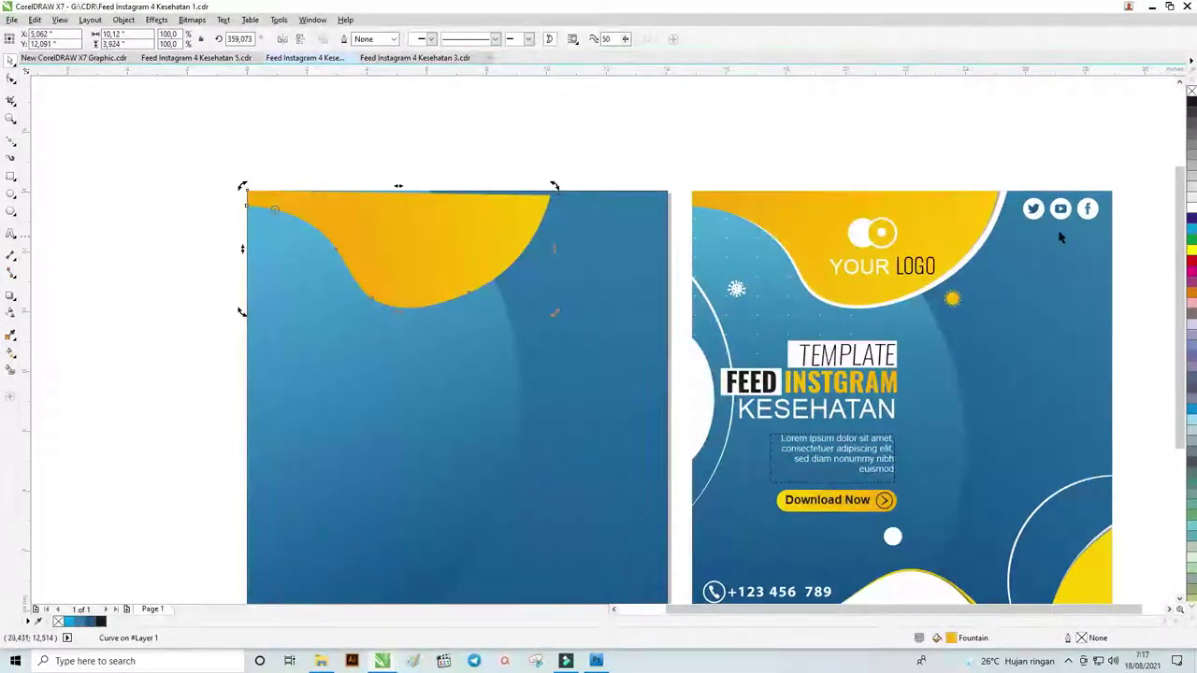
{"action": "key", "text": "ctrl+z"}
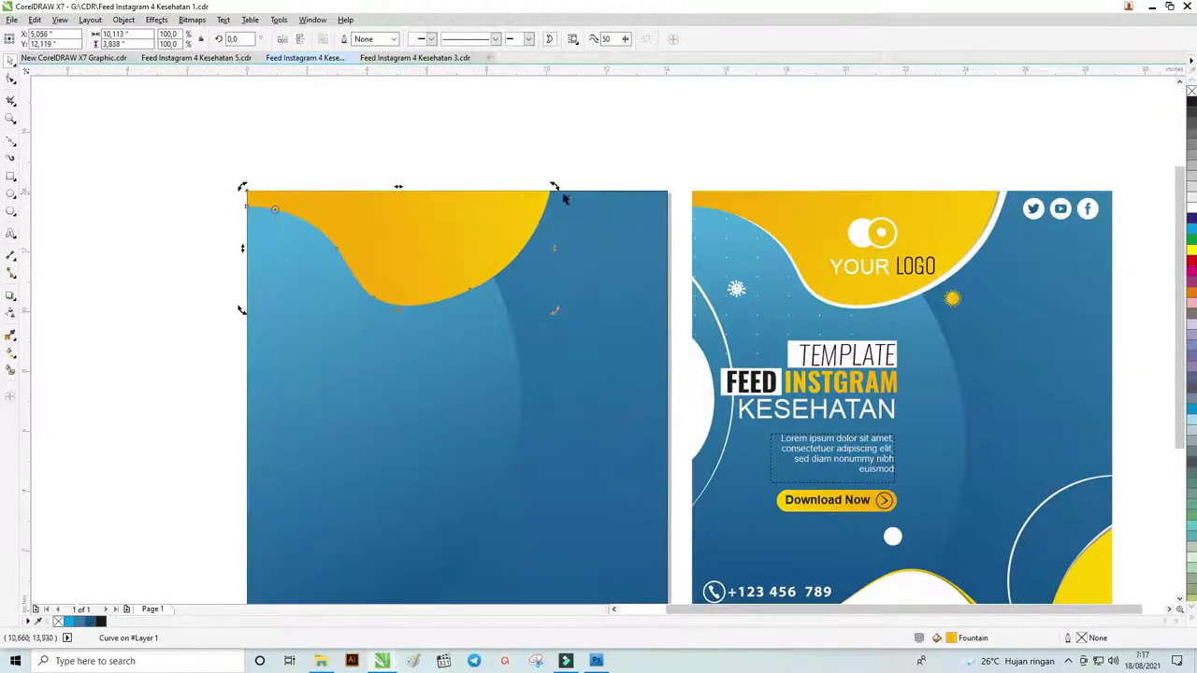
- Make a slightly rotated white copy of the wave and bring the yellow wave forward
{"action": "left_click_drag", "start_coordinate": [554, 187], "coordinate": [555, 200]}
{"action": "left_click", "coordinate": [1191, 208]}
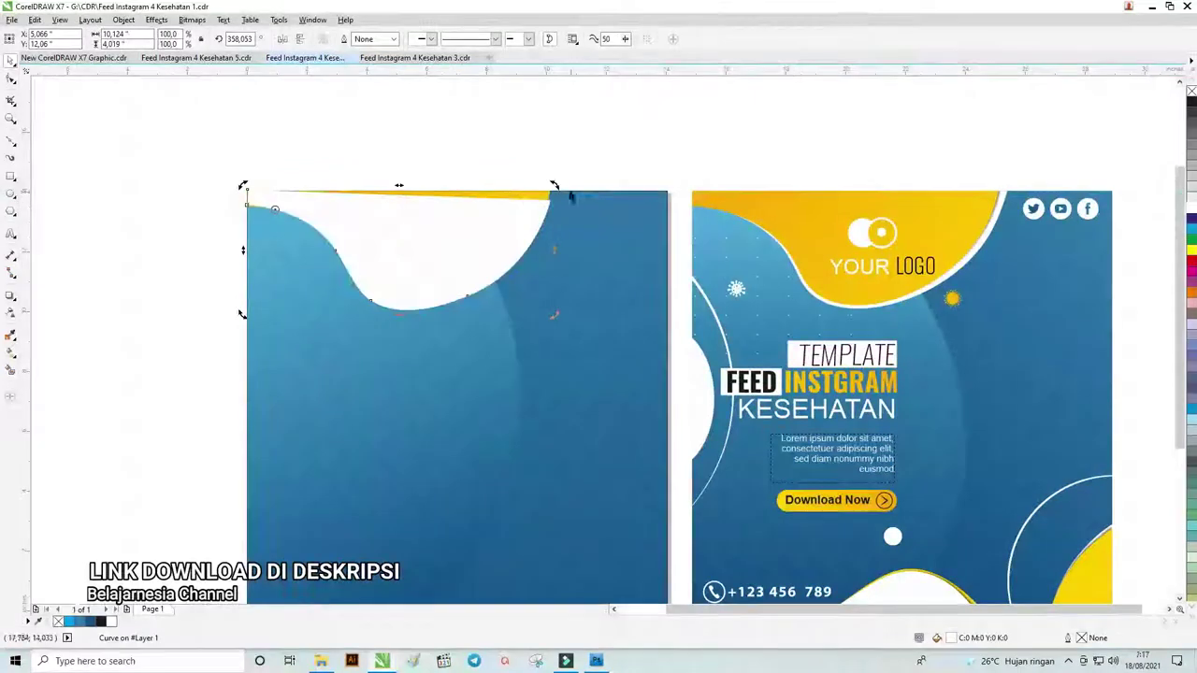
{"action": "left_click", "coordinate": [536, 192]}
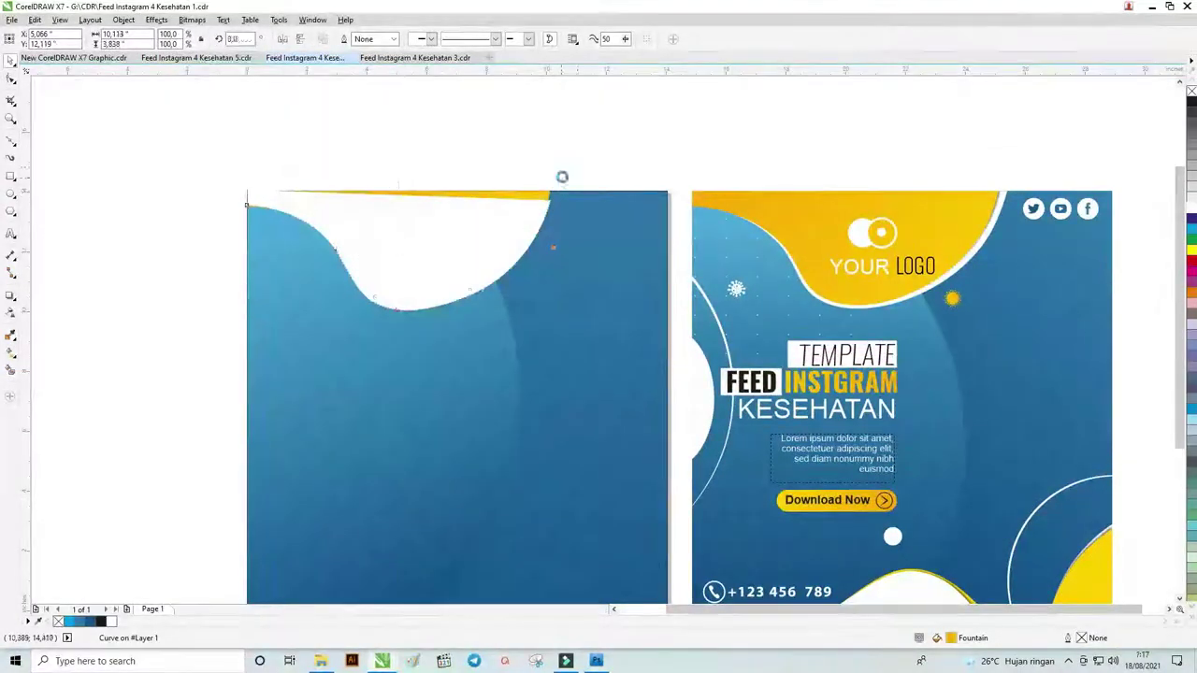
{"action": "key", "text": "shift+Page_Up"}
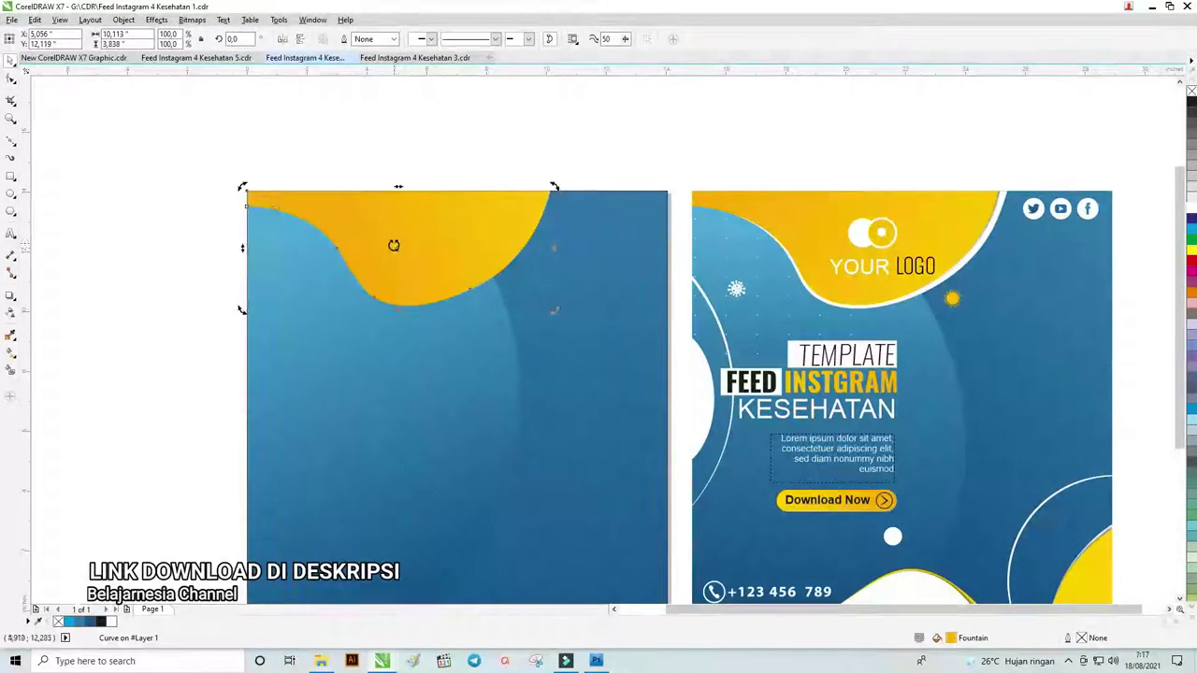
- Drop a slightly rotated copy of the wave and fill it white
{"action": "left_click_drag", "start_coordinate": [437, 235], "coordinate": [446, 228]}
{"action": "scroll", "coordinate": [263, 225], "scroll_direction": "up", "scroll_amount": 1}
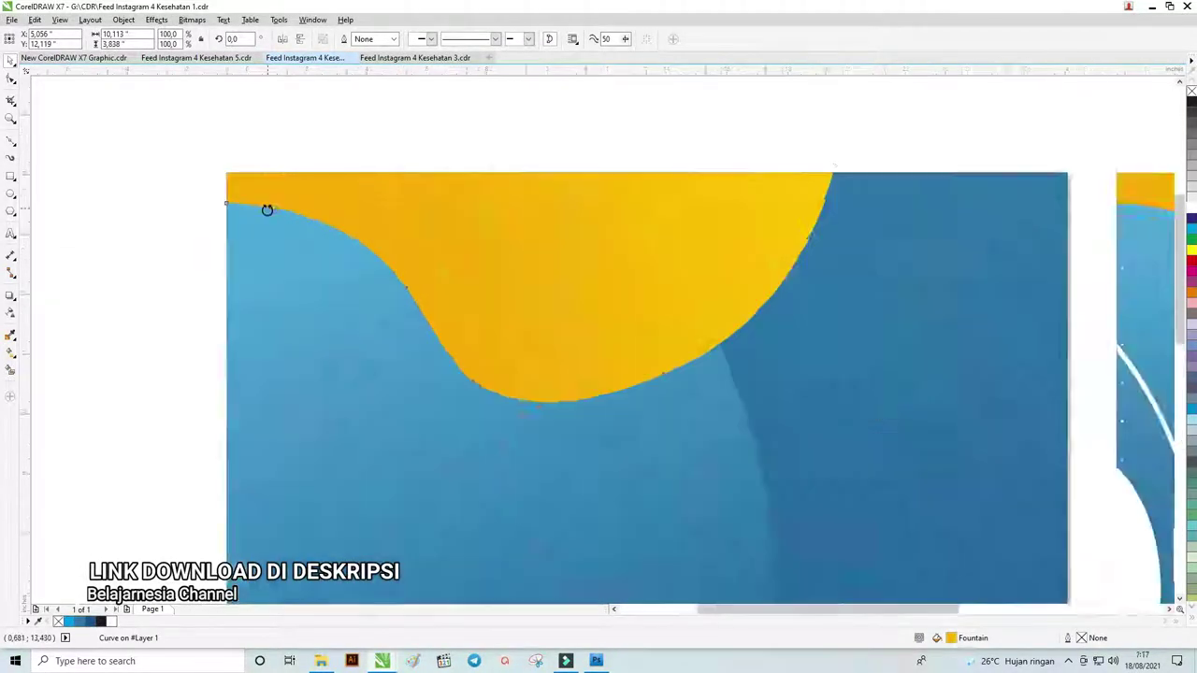
{"action": "scroll", "coordinate": [264, 209], "scroll_direction": "up", "scroll_amount": 1}
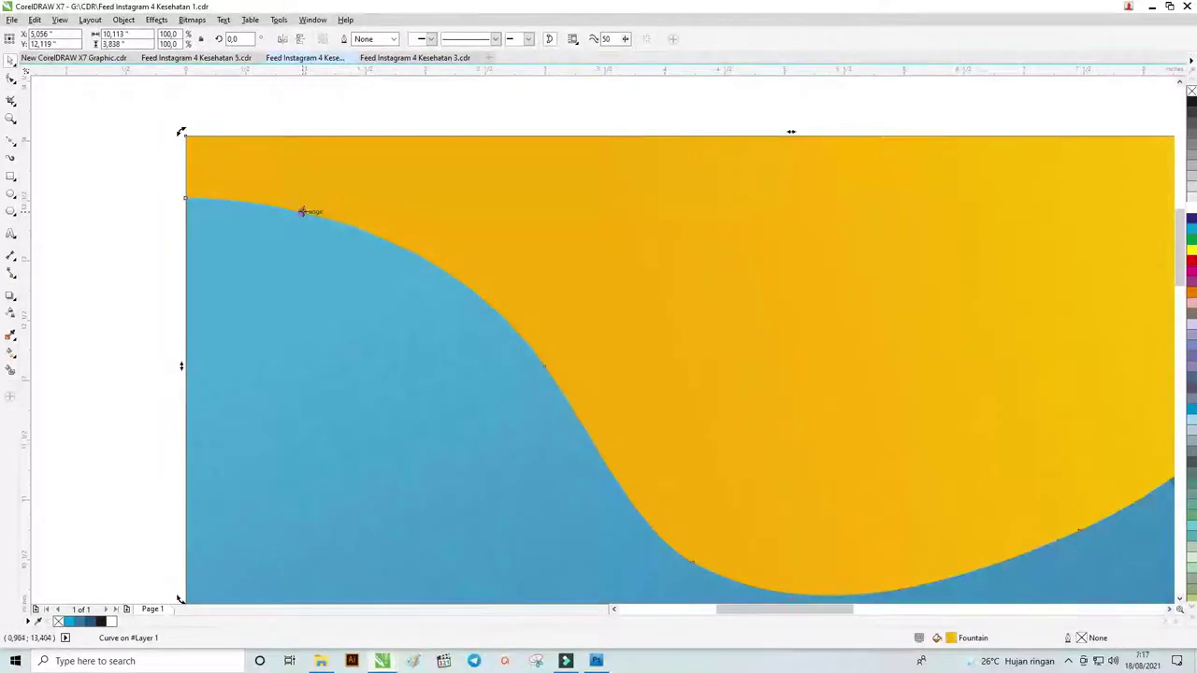
{"action": "scroll", "coordinate": [309, 216], "scroll_direction": "down", "scroll_amount": 1}
{"action": "scroll", "coordinate": [313, 220], "scroll_direction": "down", "scroll_amount": 1}
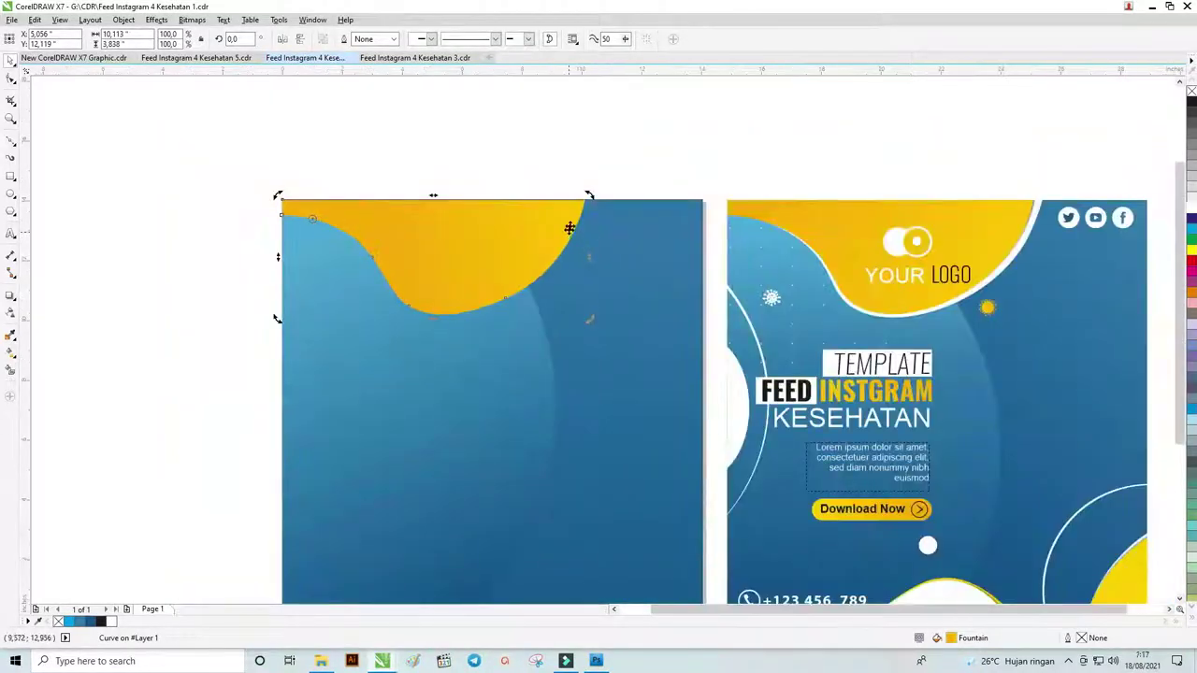
{"action": "left_click_drag", "start_coordinate": [587, 199], "coordinate": [592, 206]}
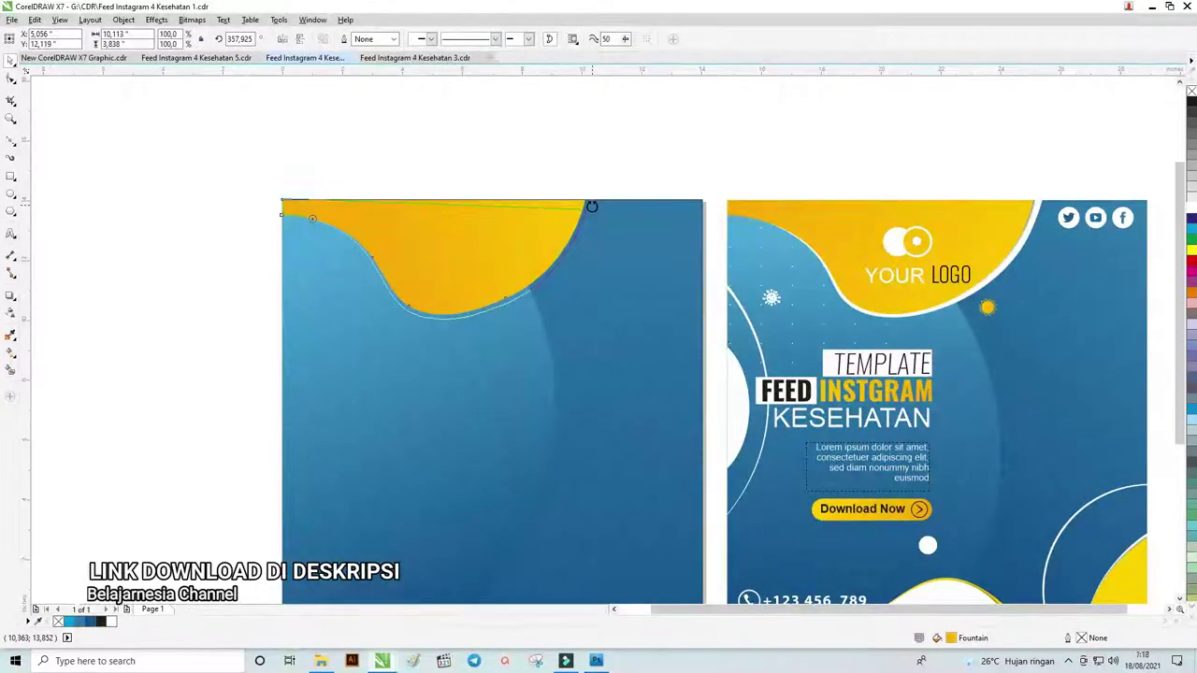
{"action": "left_click_drag", "start_coordinate": [592, 206], "coordinate": [593, 208]}
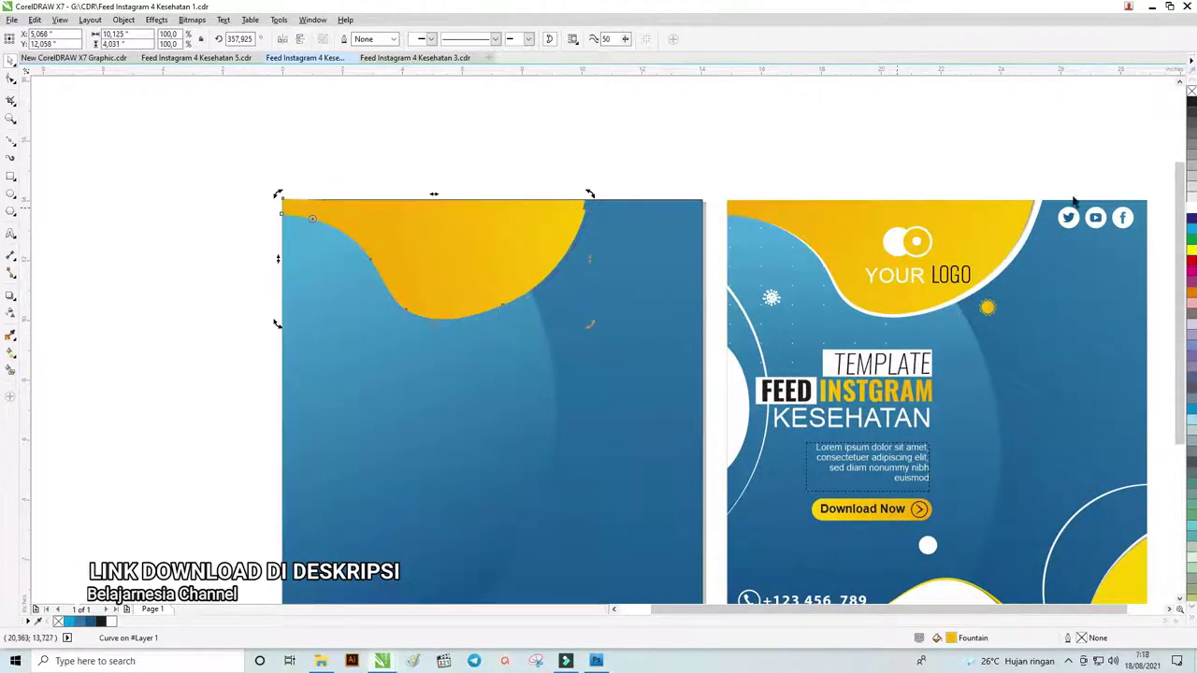
{"action": "left_click", "coordinate": [1191, 210]}
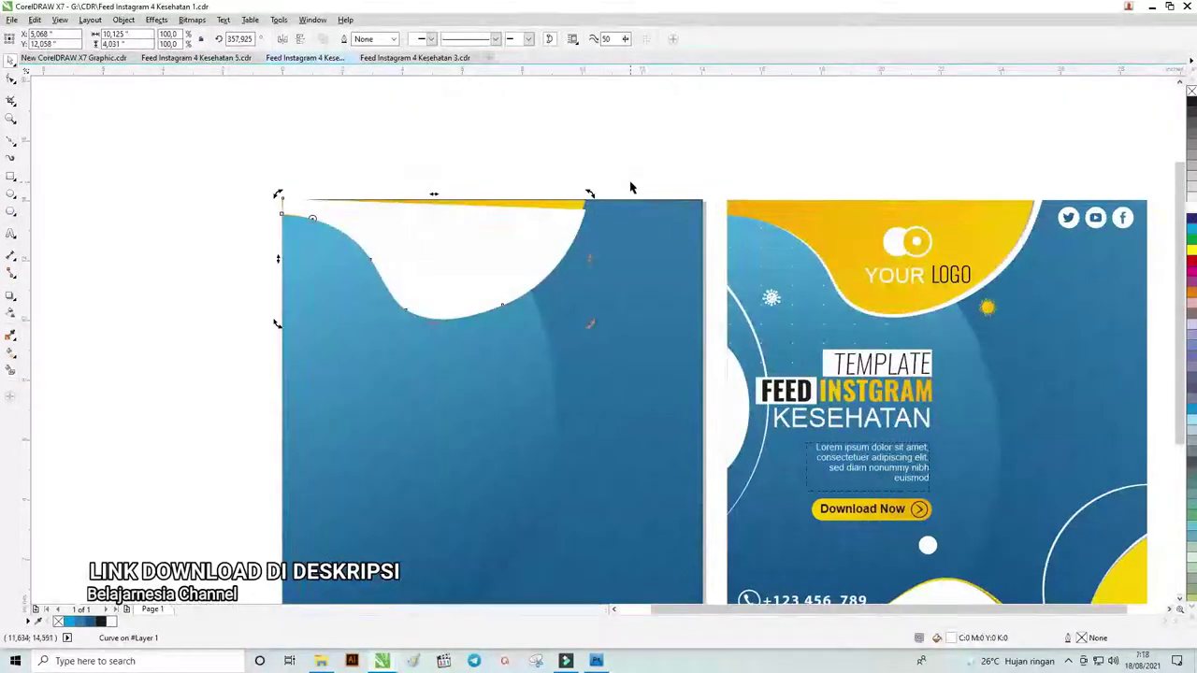
- Bring the yellow wave to the front of the page, above its white copy
{"action": "left_click_drag", "start_coordinate": [576, 200], "coordinate": [614, 142]}
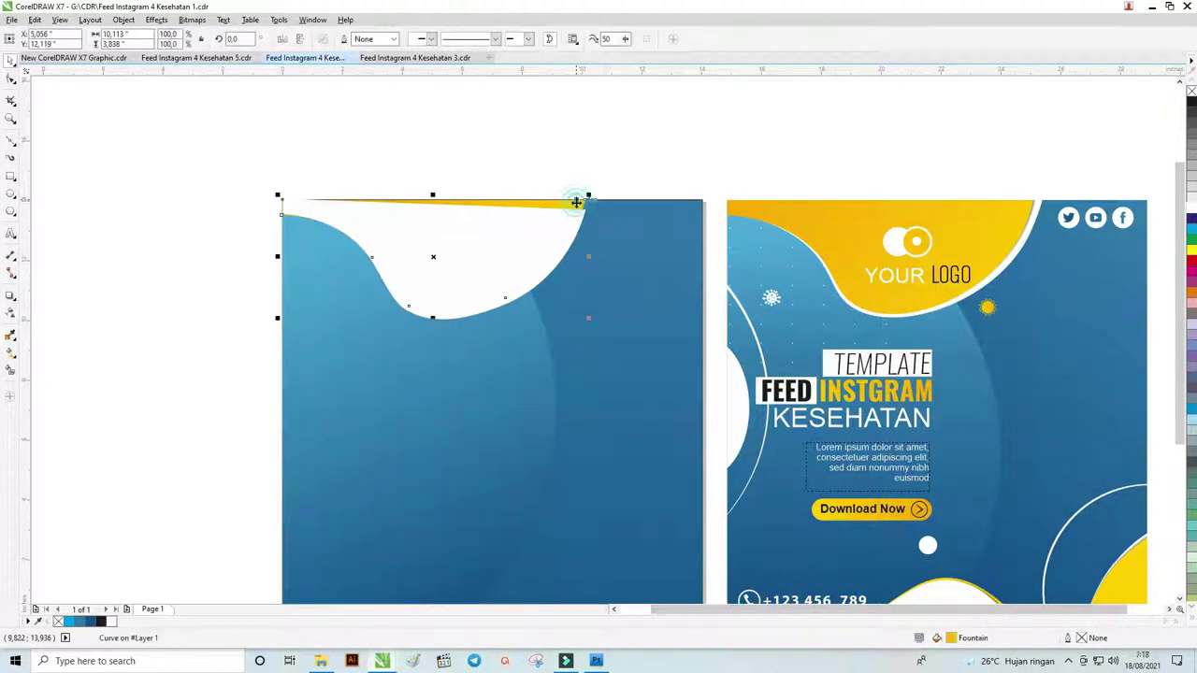
{"action": "key", "text": "ctrl+z"}
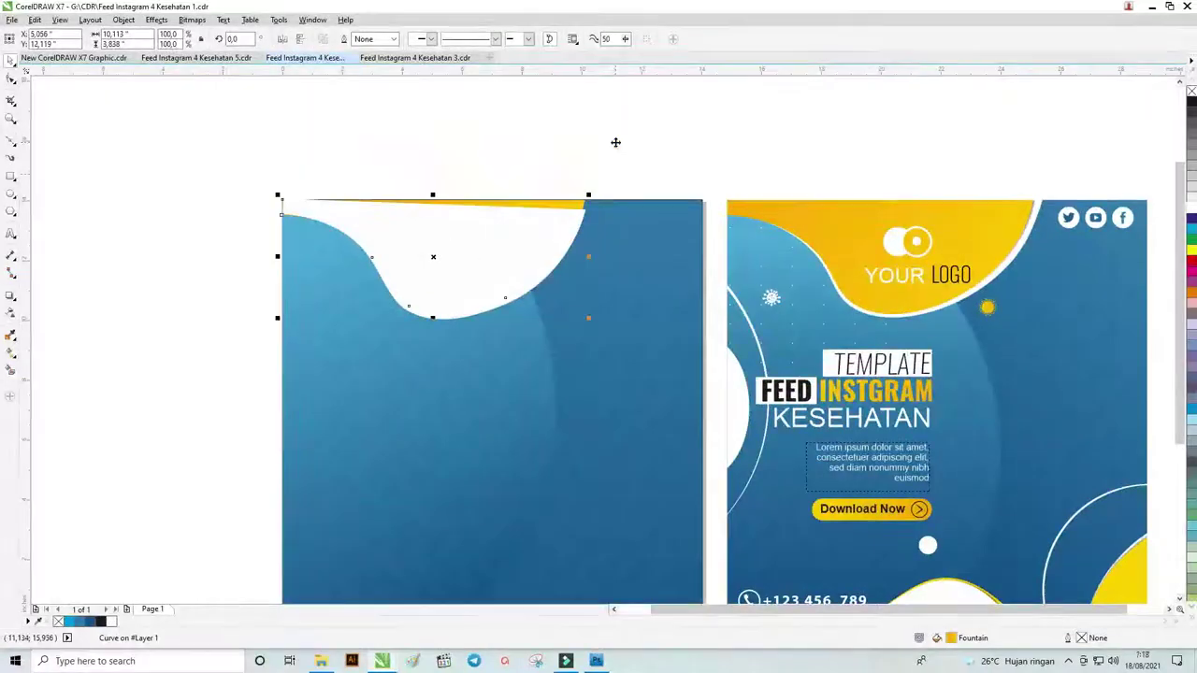
{"action": "right_click", "coordinate": [576, 206]}
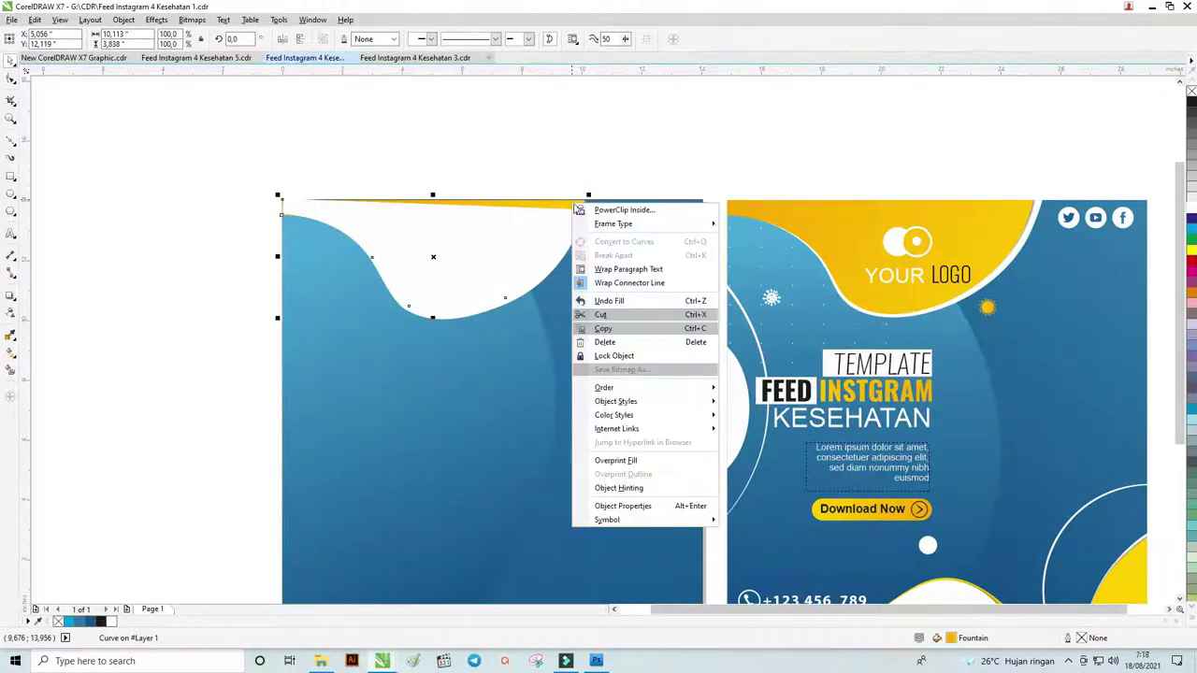
{"action": "mouse_move", "coordinate": [604, 387]}
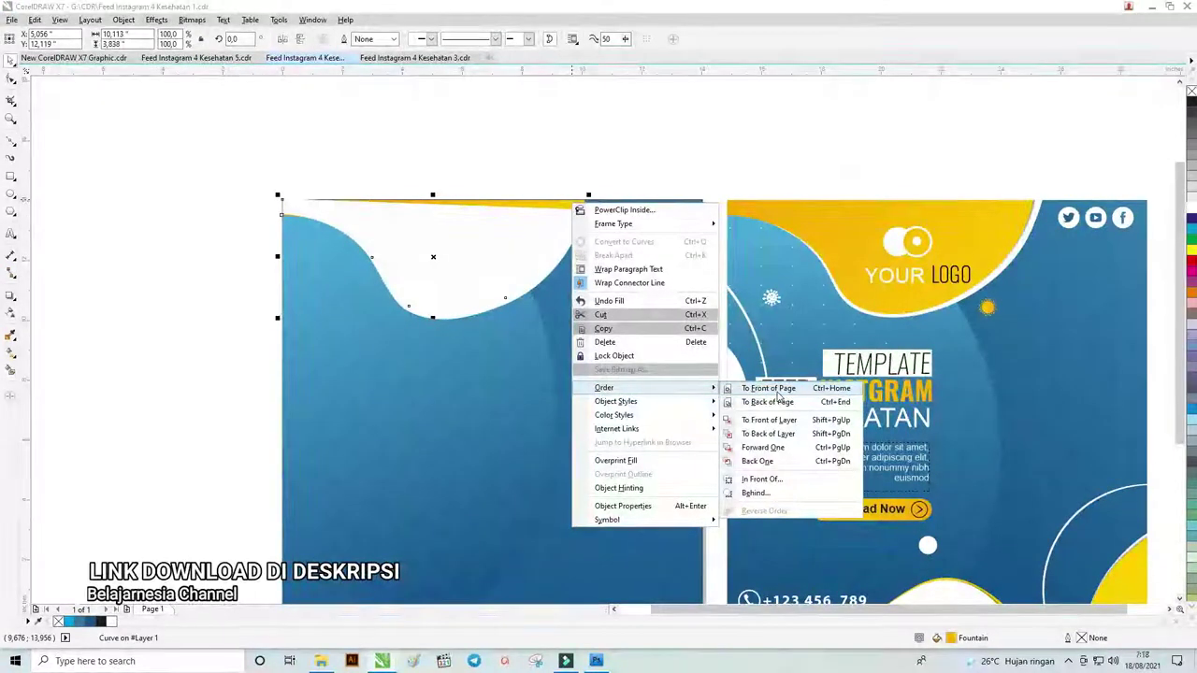
{"action": "left_click", "coordinate": [768, 388]}
{"action": "left_click", "coordinate": [613, 170]}
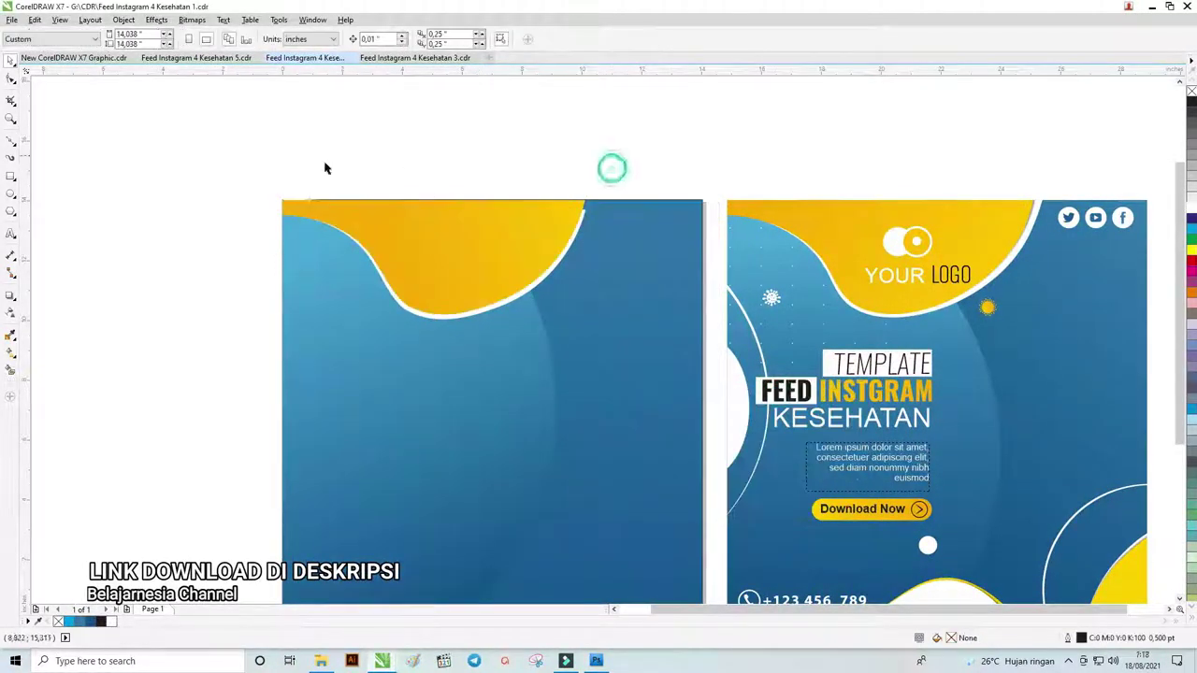
{"action": "scroll", "coordinate": [588, 274], "scroll_direction": "down", "scroll_amount": 2}
{"action": "scroll", "coordinate": [569, 255], "scroll_direction": "up", "scroll_amount": 2}
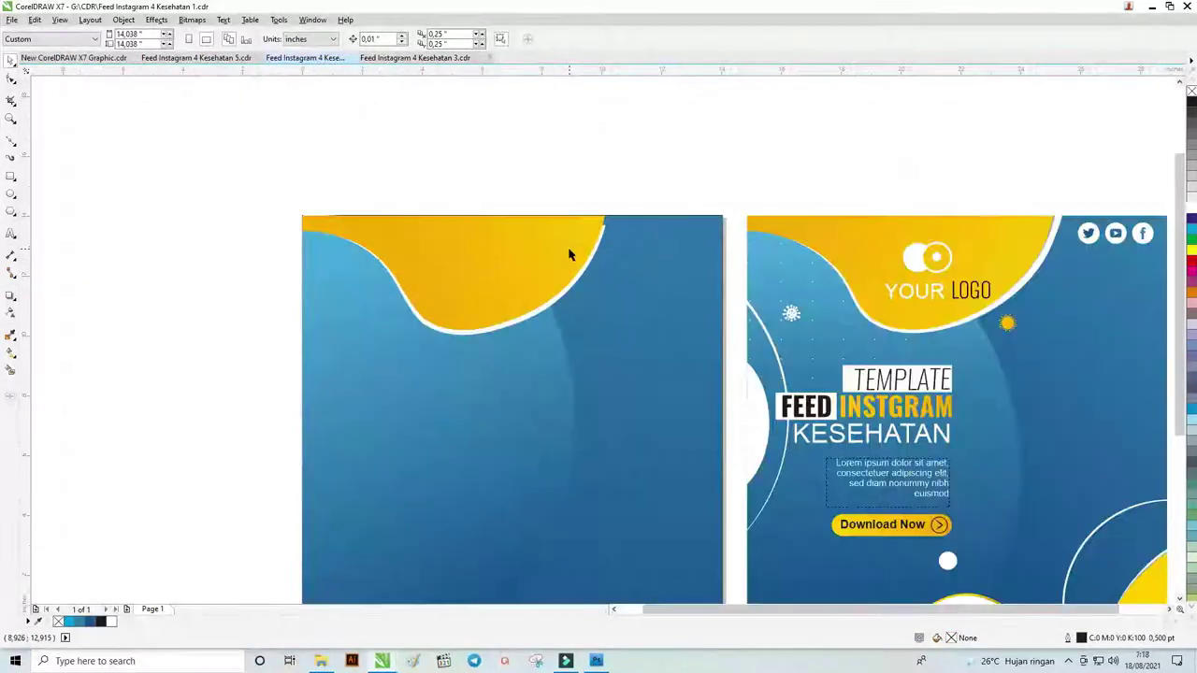
- Select the white edge shape for node editing
{"action": "left_click", "coordinate": [602, 237]}
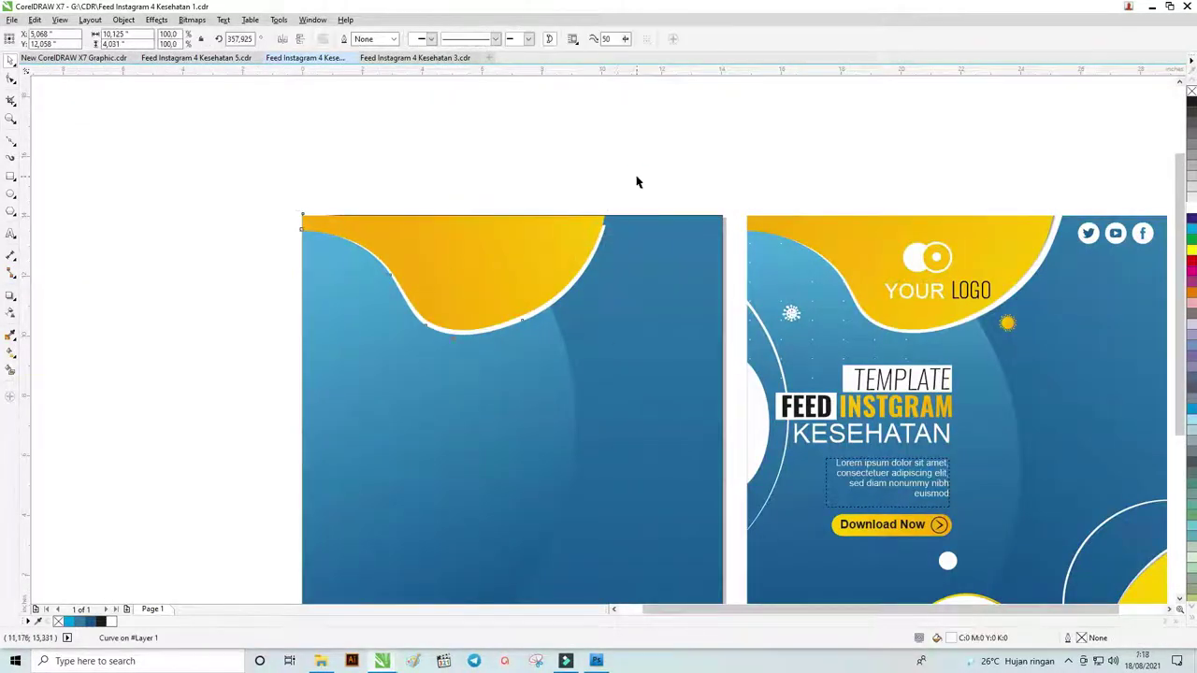
{"action": "left_click", "coordinate": [606, 227]}
{"action": "left_click", "coordinate": [600, 239]}
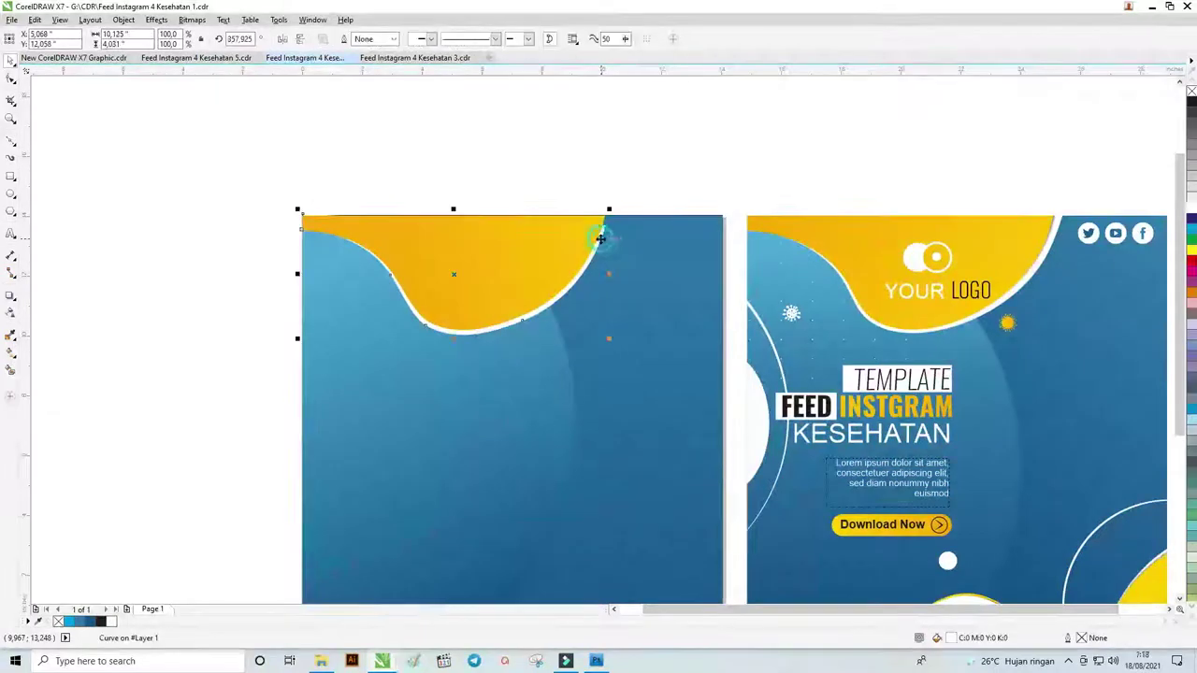
{"action": "left_click", "coordinate": [12, 79]}
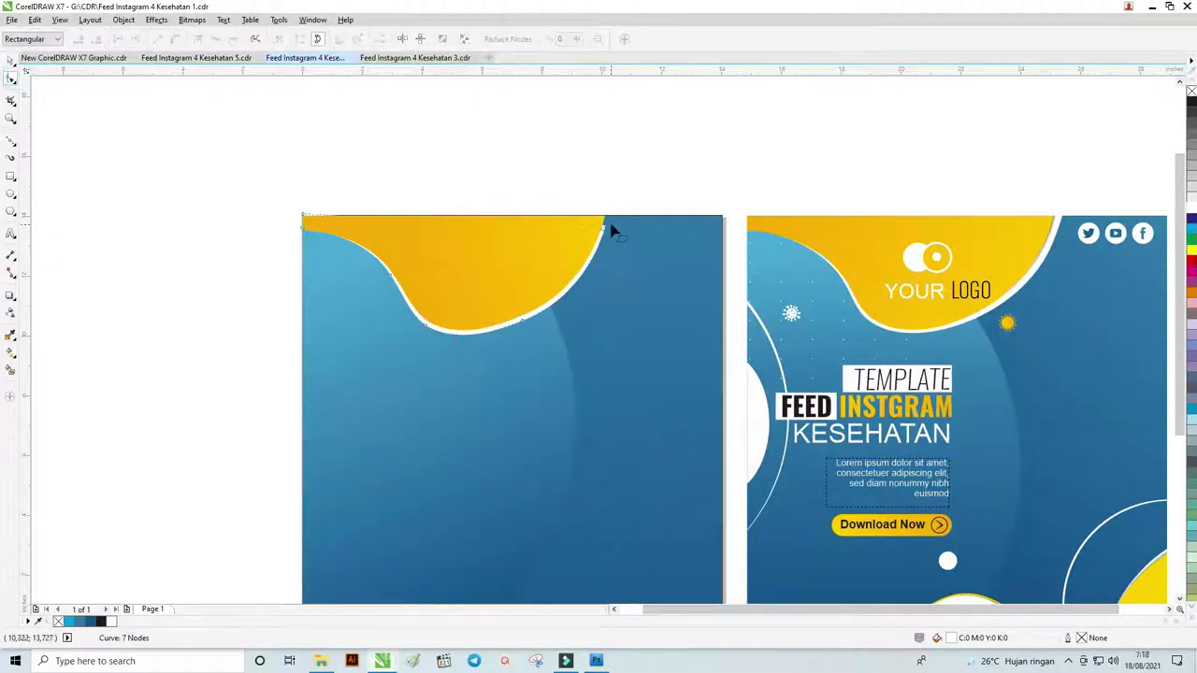
- Drag the white rim's top-right node up onto the blue panel's top edge
{"action": "left_click_drag", "start_coordinate": [606, 225], "coordinate": [614, 224]}
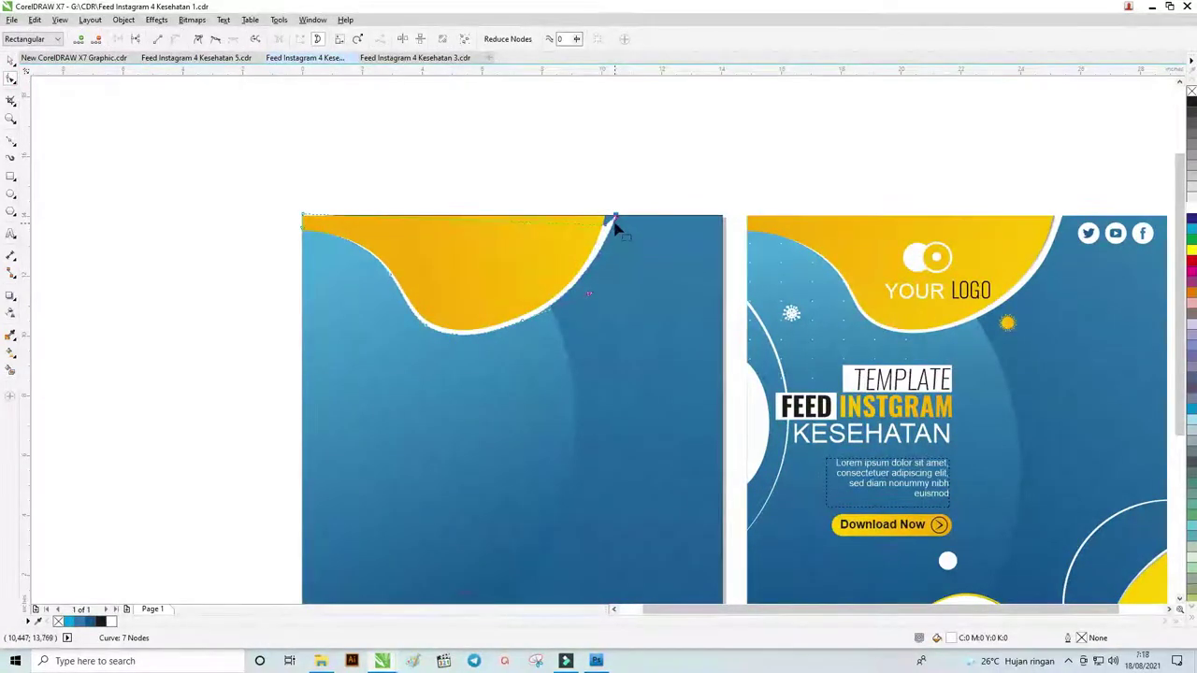
{"action": "scroll", "coordinate": [612, 230], "scroll_direction": "up", "scroll_amount": 2}
{"action": "scroll", "coordinate": [613, 233], "scroll_direction": "up", "scroll_amount": 2}
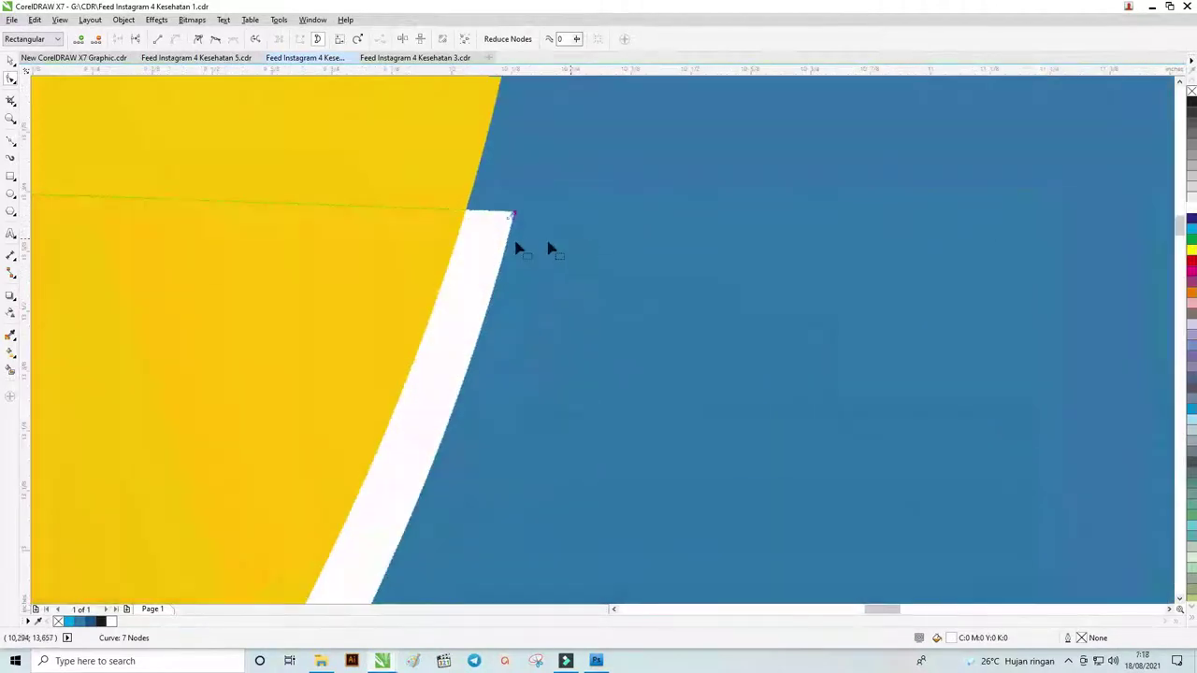
{"action": "left_click_drag", "start_coordinate": [515, 217], "coordinate": [515, 218]}
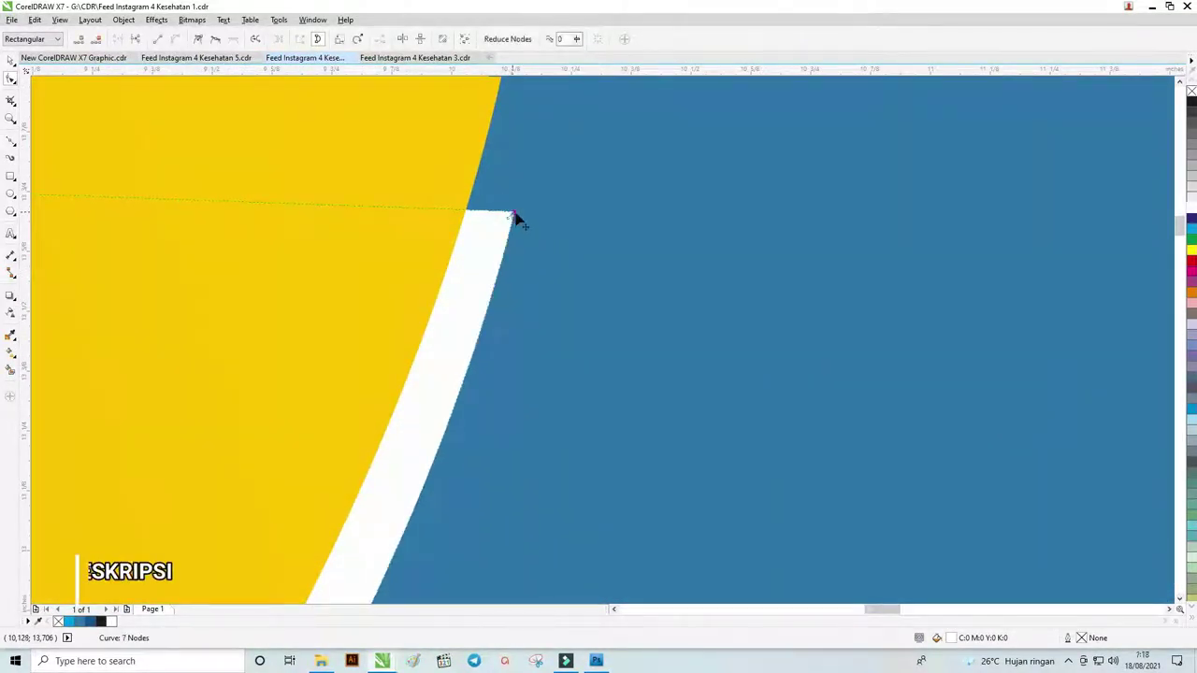
{"action": "scroll", "coordinate": [527, 218], "scroll_direction": "down", "scroll_amount": 1}
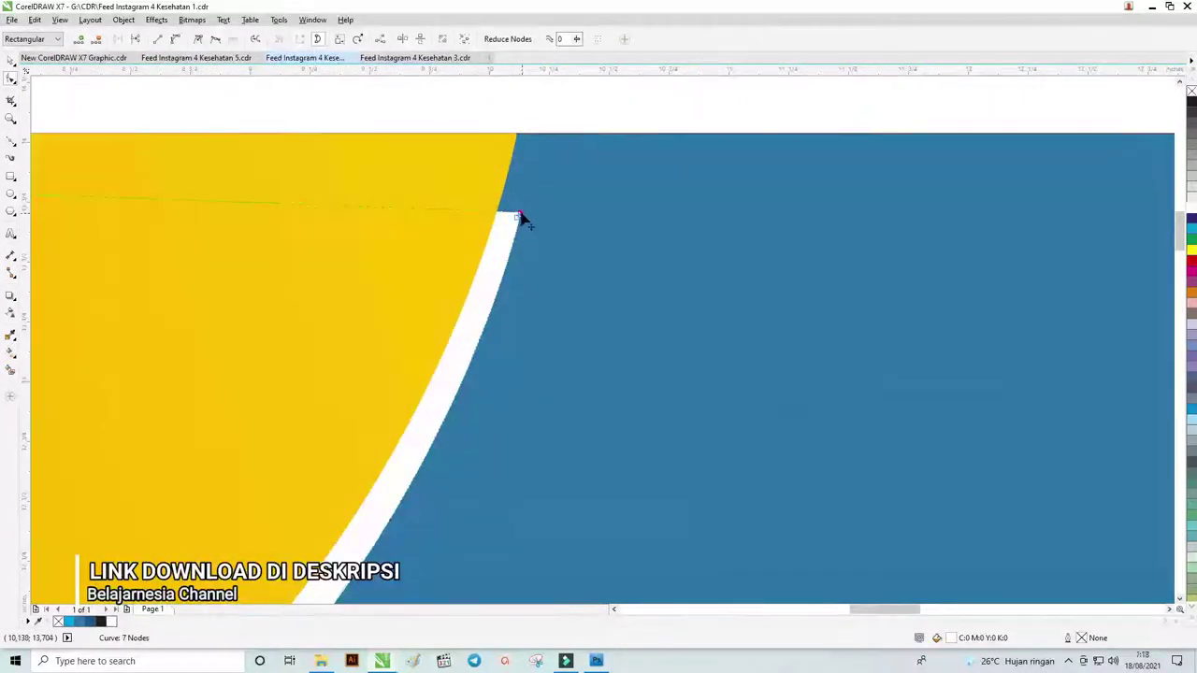
{"action": "mouse_move", "coordinate": [524, 218]}
{"action": "left_mouse_down"}
{"action": "mouse_move", "coordinate": [586, 159]}
{"action": "mouse_move", "coordinate": [591, 139]}
{"action": "left_mouse_up"}
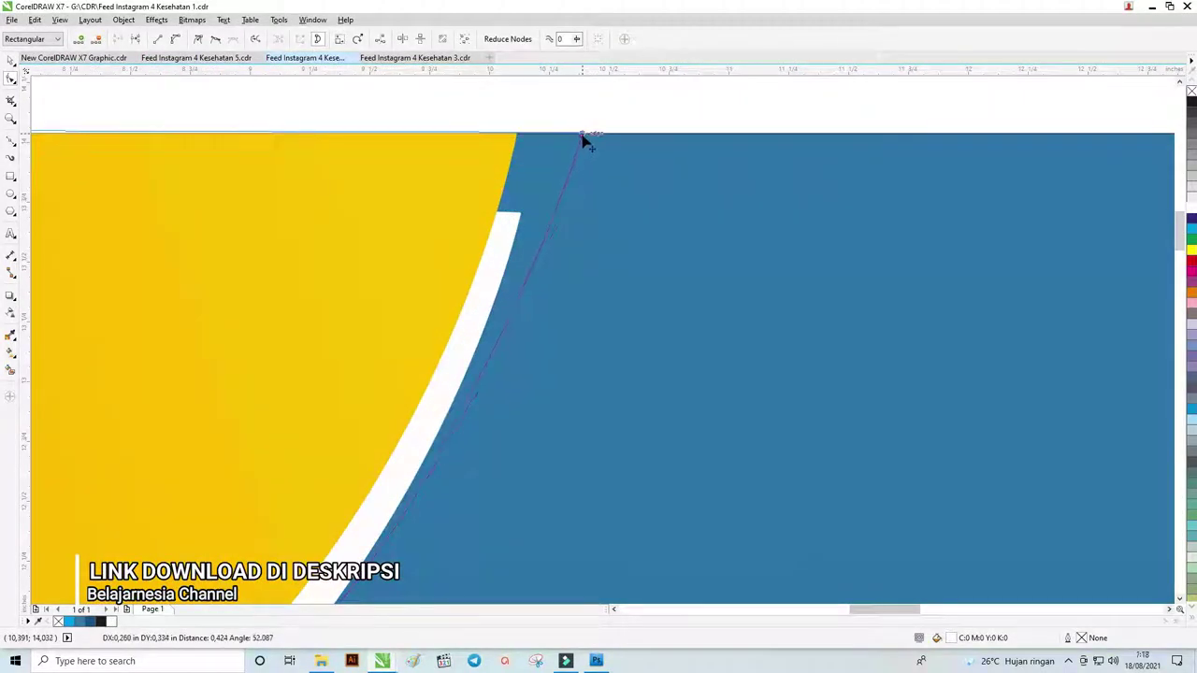
{"action": "left_click_drag", "start_coordinate": [582, 140], "coordinate": [588, 142]}
{"action": "scroll", "coordinate": [575, 139], "scroll_direction": "down", "scroll_amount": 1}
{"action": "scroll", "coordinate": [578, 142], "scroll_direction": "down", "scroll_amount": 2}
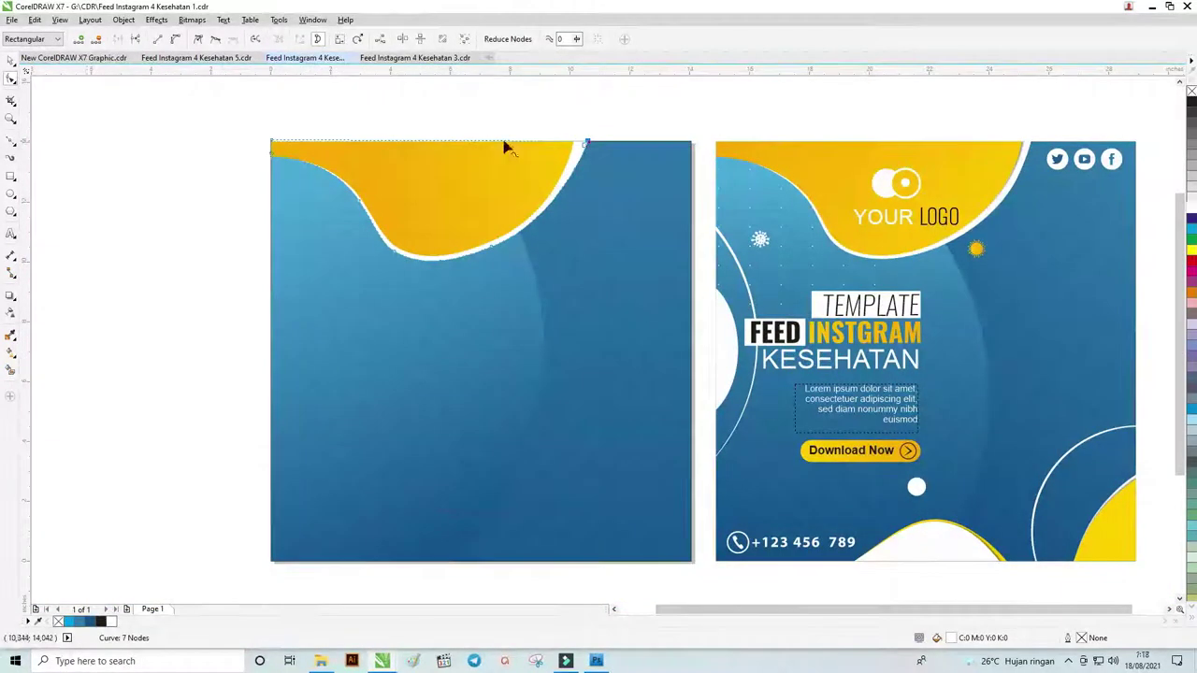
{"action": "left_click", "coordinate": [11, 60]}
{"action": "left_click", "coordinate": [37, 98]}
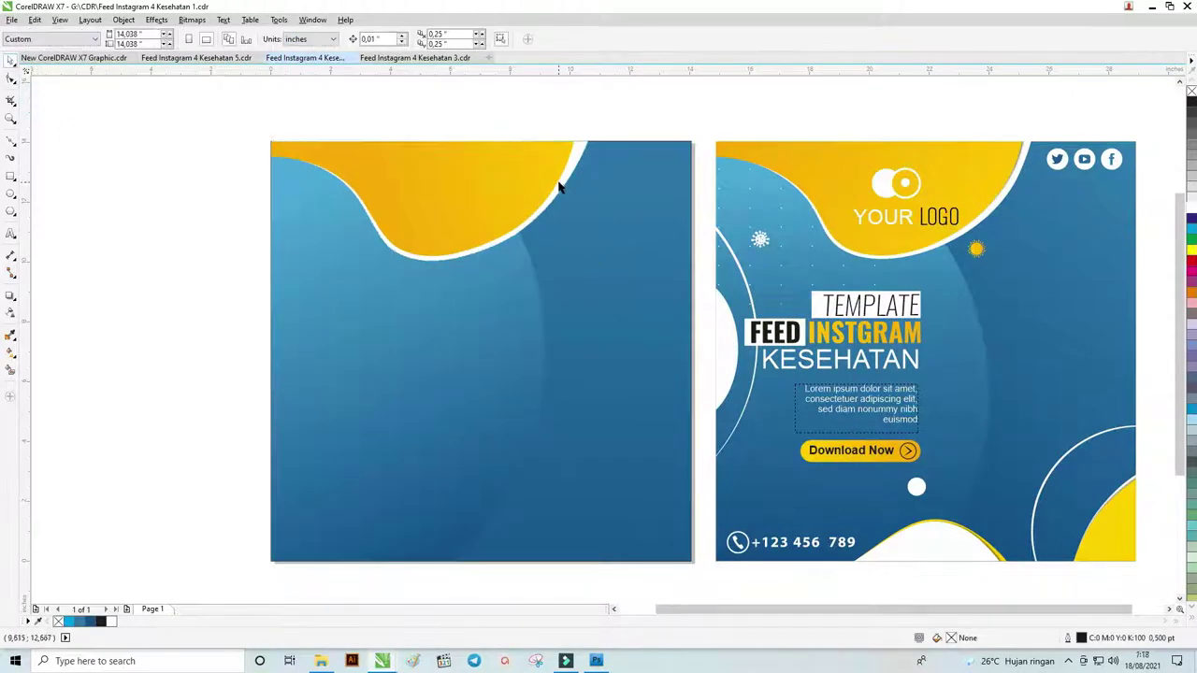
{"action": "left_click", "coordinate": [582, 150]}
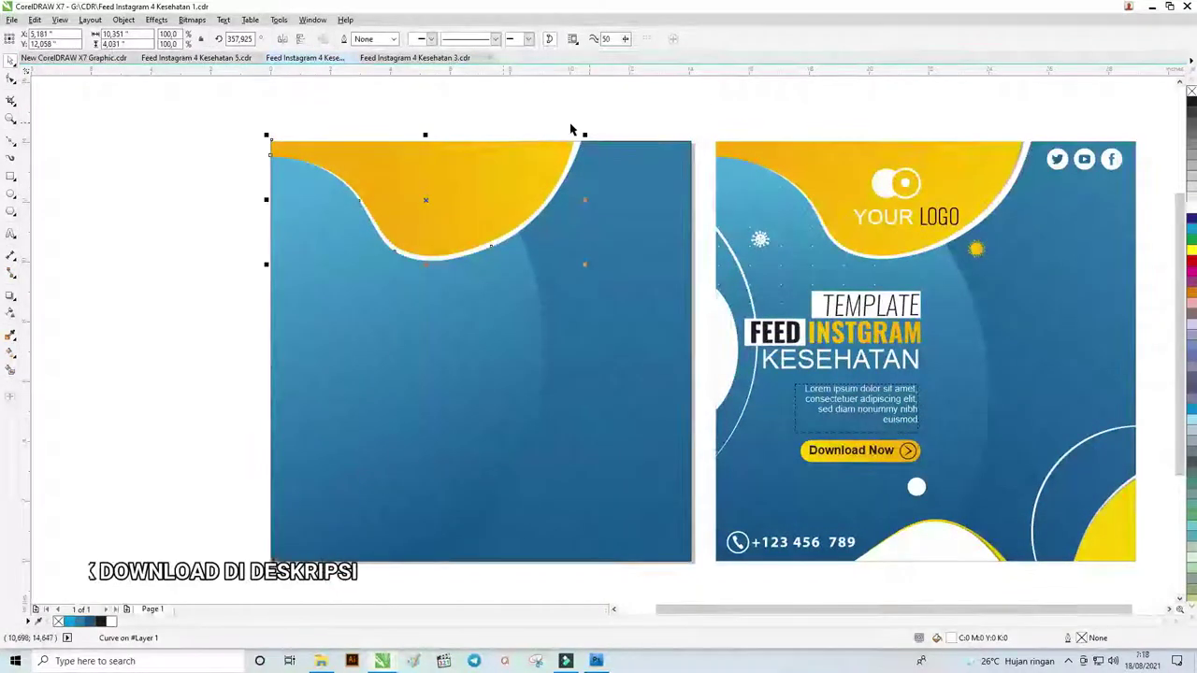
{"action": "left_click_drag", "start_coordinate": [502, 160], "coordinate": [544, 166]}
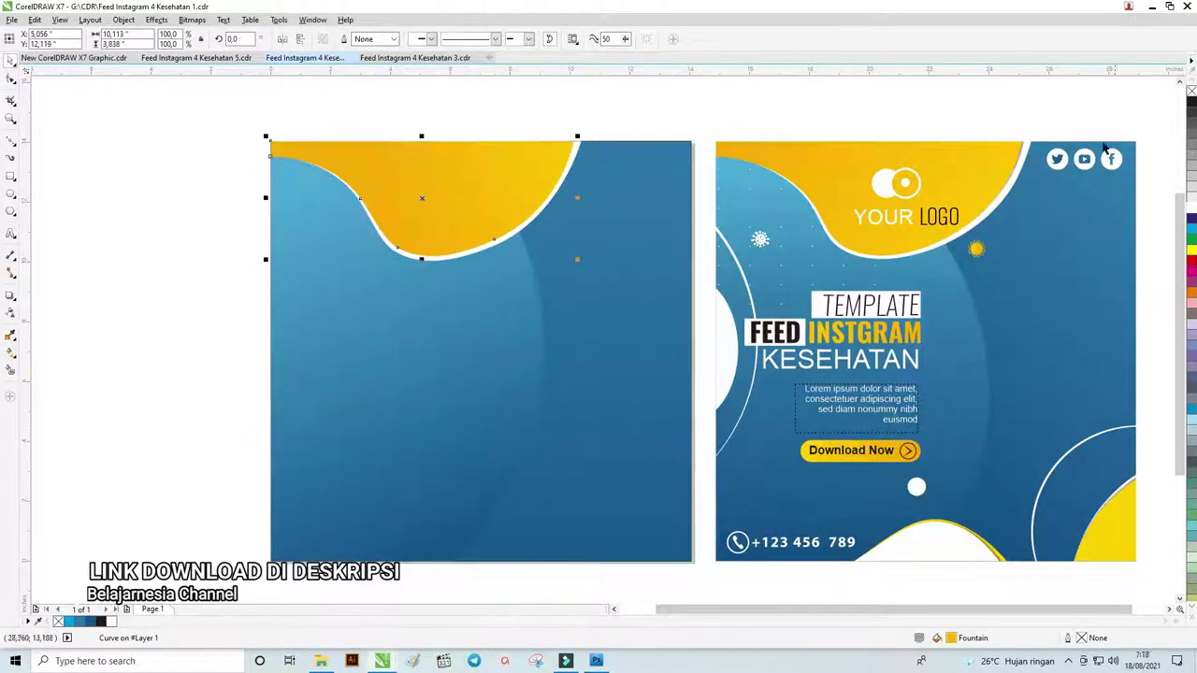
{"action": "scroll", "coordinate": [1012, 149], "scroll_direction": "up", "scroll_amount": 2}
{"action": "scroll", "coordinate": [1011, 145], "scroll_direction": "up", "scroll_amount": 2}
{"action": "scroll", "coordinate": [628, 256], "scroll_direction": "down", "scroll_amount": 2}
{"action": "scroll", "coordinate": [628, 256], "scroll_direction": "down", "scroll_amount": 2}
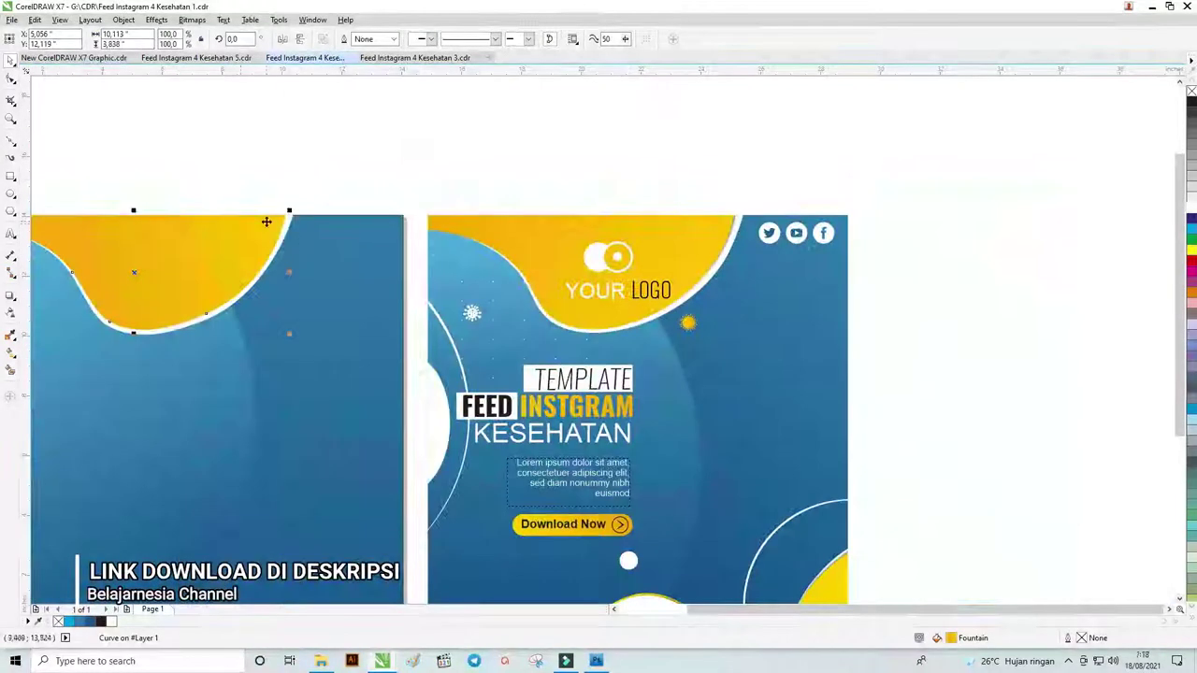
{"action": "scroll", "coordinate": [267, 221], "scroll_direction": "down", "scroll_amount": 3}
{"action": "key", "text": "z"}
{"action": "left_click_drag", "start_coordinate": [140, 203], "coordinate": [389, 319]}
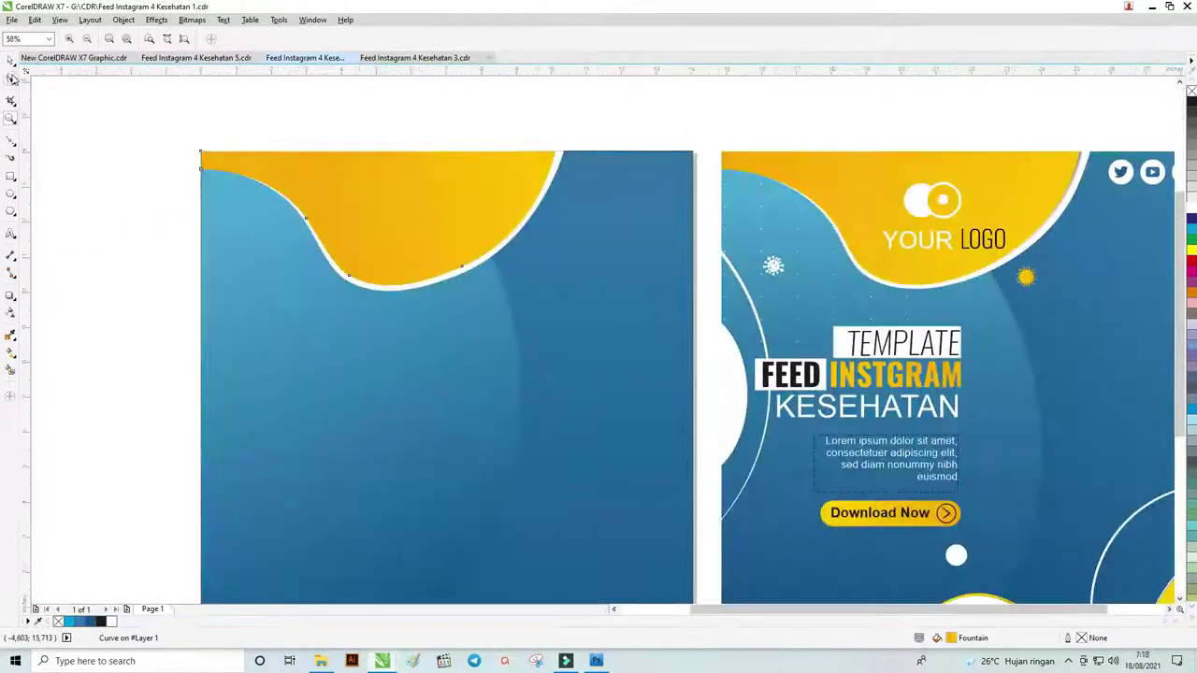
{"action": "left_click", "coordinate": [11, 59]}
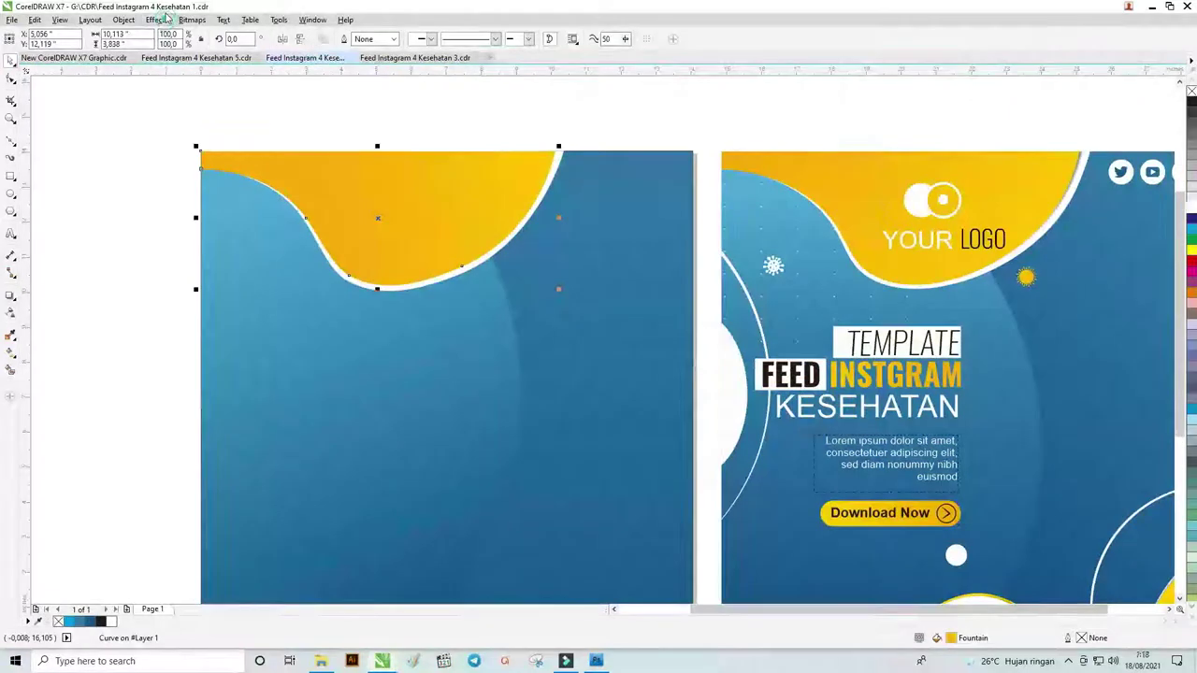
{"action": "left_click", "coordinate": [157, 21]}
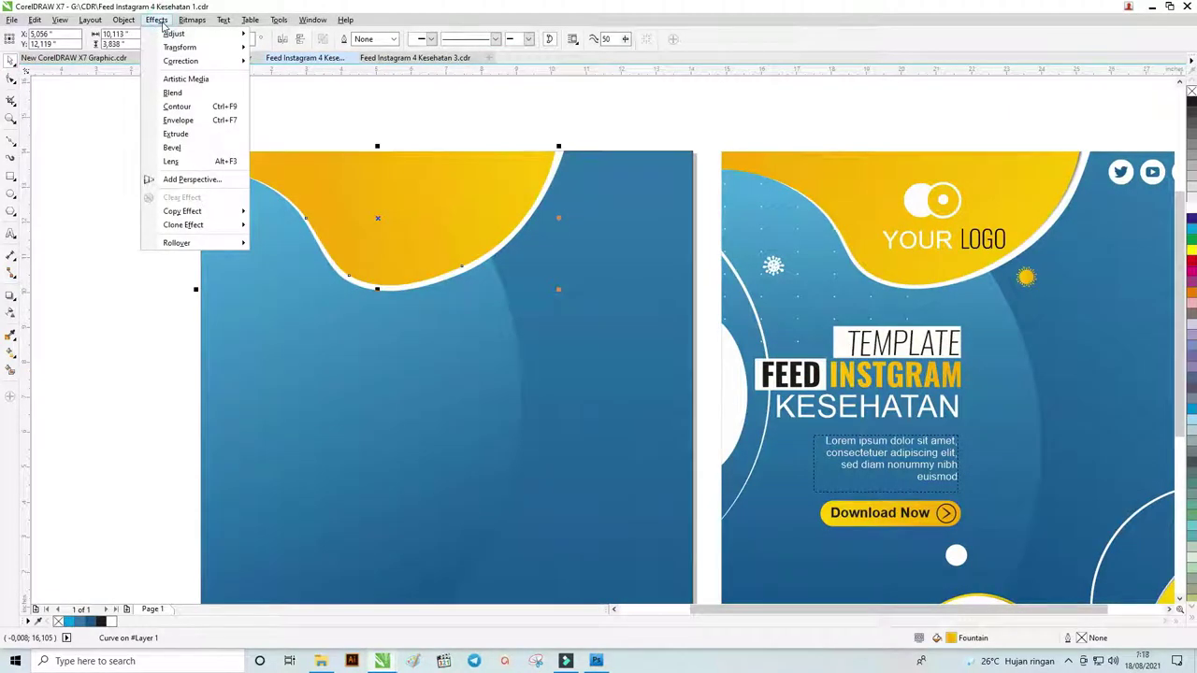
{"action": "mouse_move", "coordinate": [174, 34]}
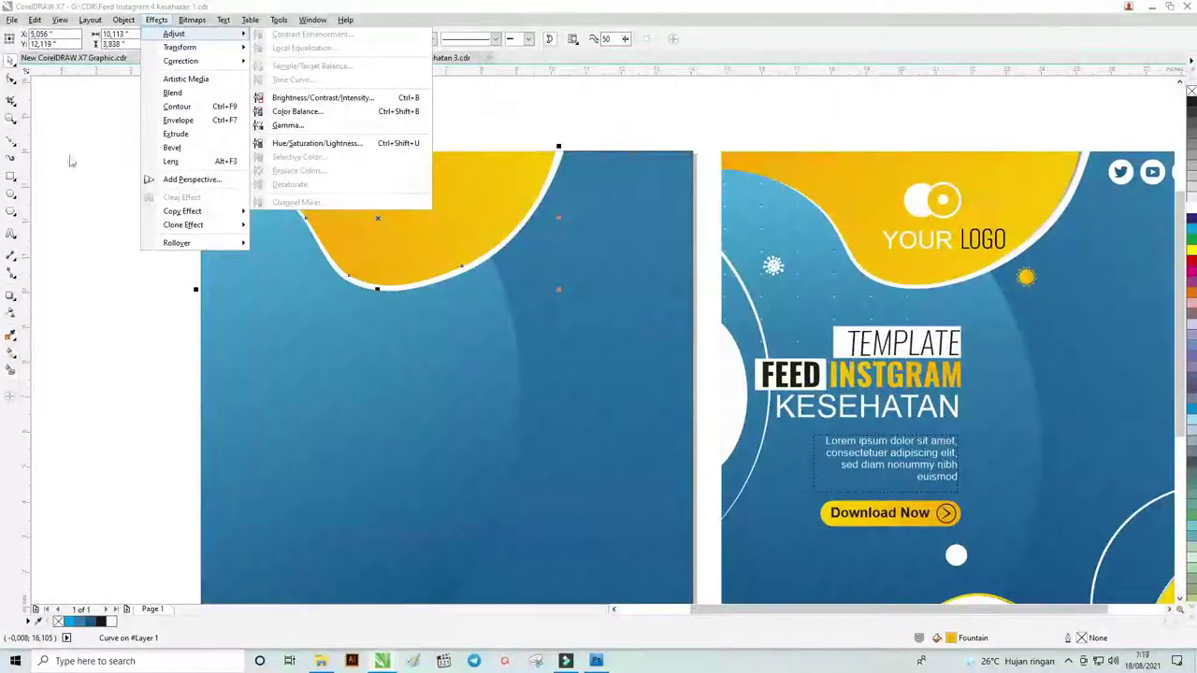
{"action": "left_click", "coordinate": [521, 21]}
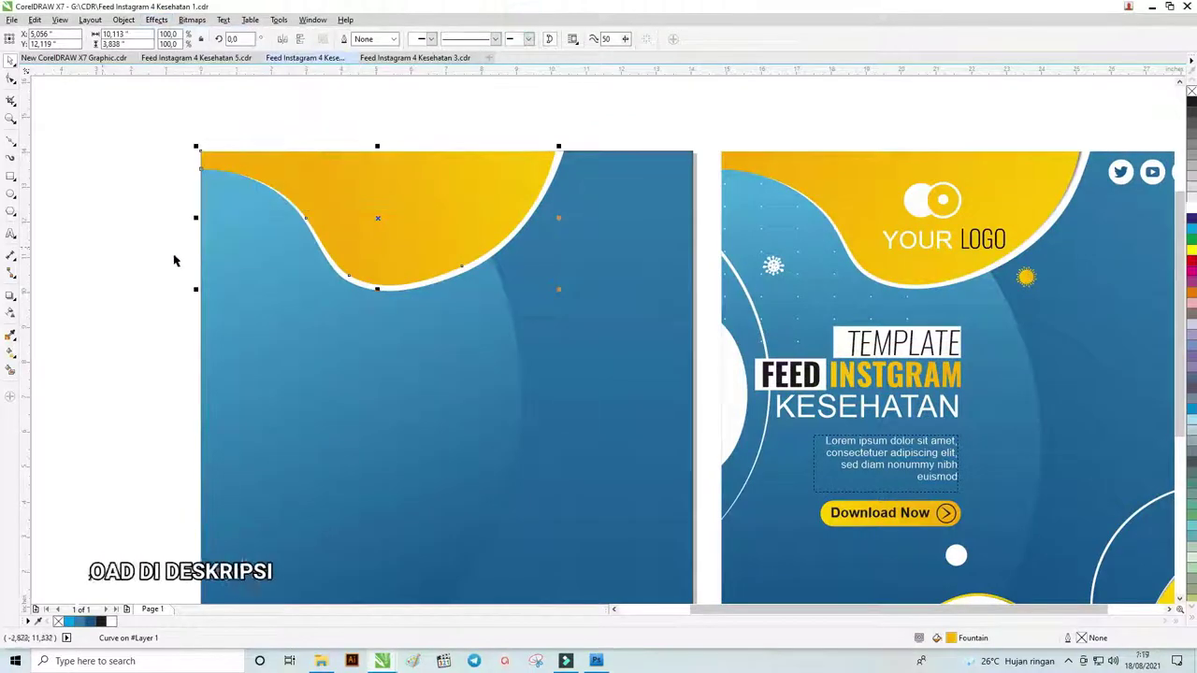
- Cast a black drop shadow from the yellow wave with feathering set to 68
{"action": "left_click", "coordinate": [11, 297]}
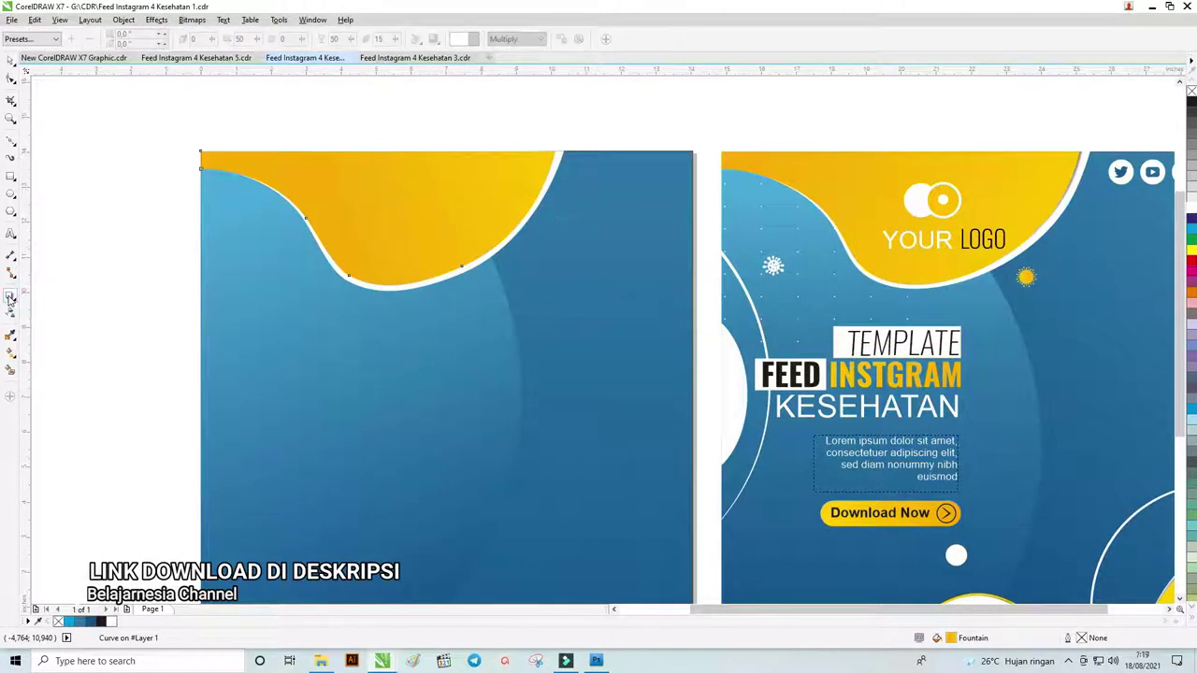
{"action": "left_click_drag", "start_coordinate": [377, 218], "coordinate": [556, 196]}
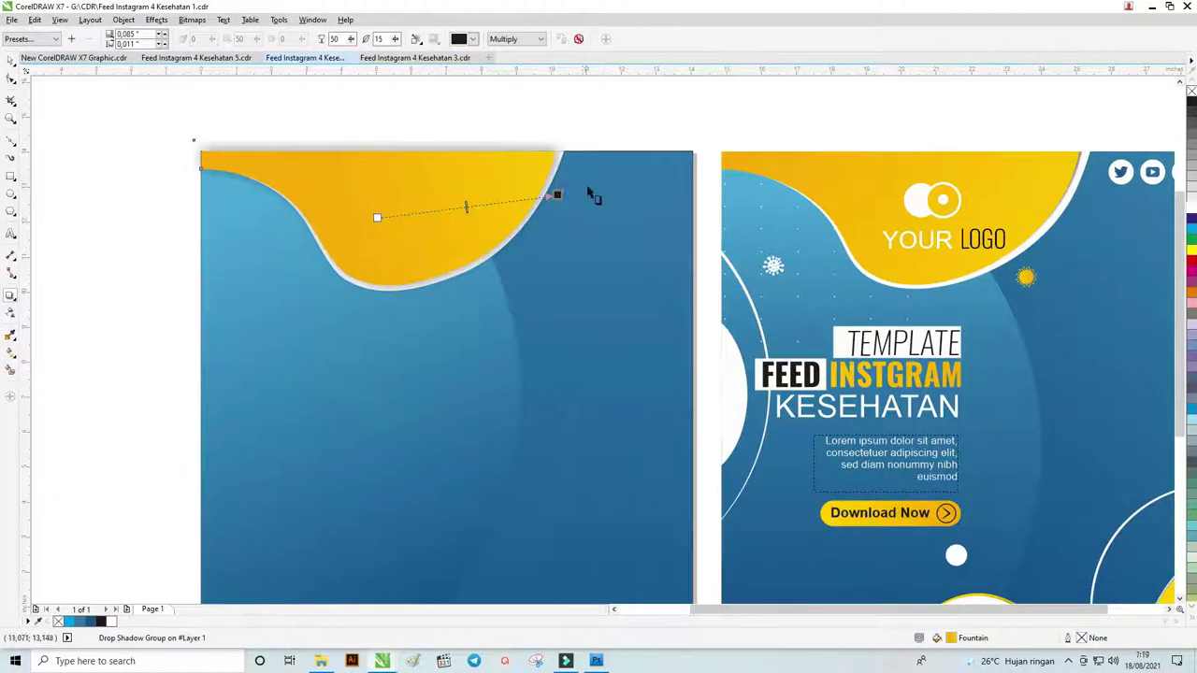
{"action": "left_click", "coordinate": [471, 40]}
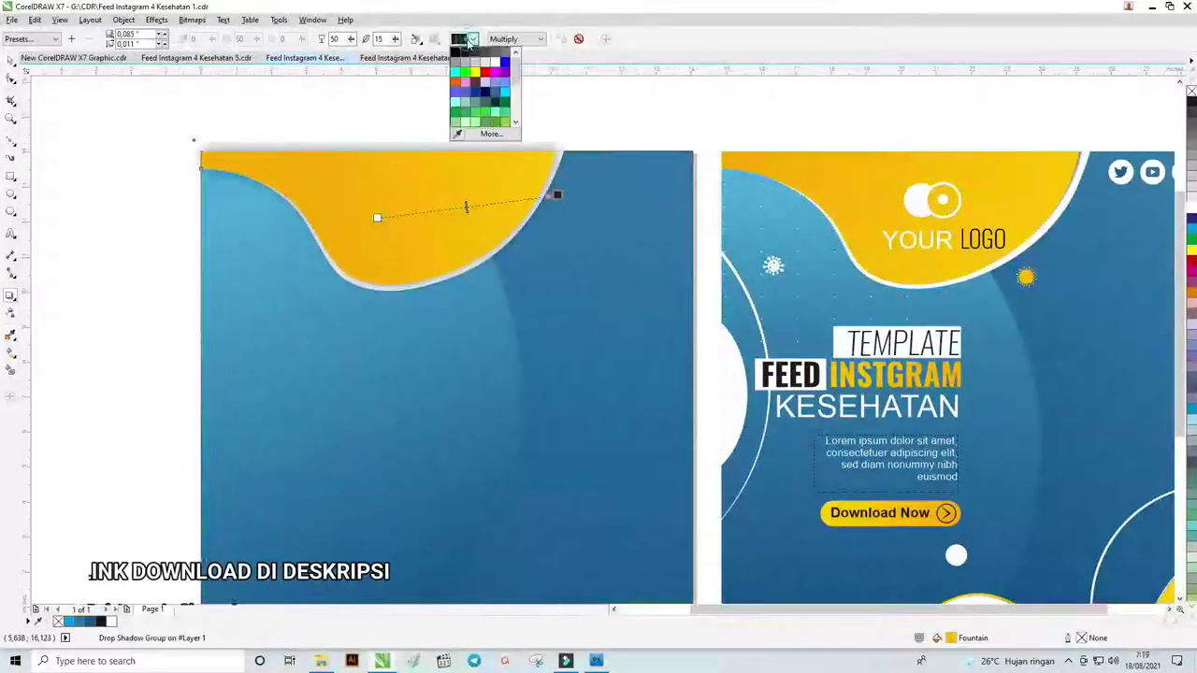
{"action": "left_click", "coordinate": [455, 51]}
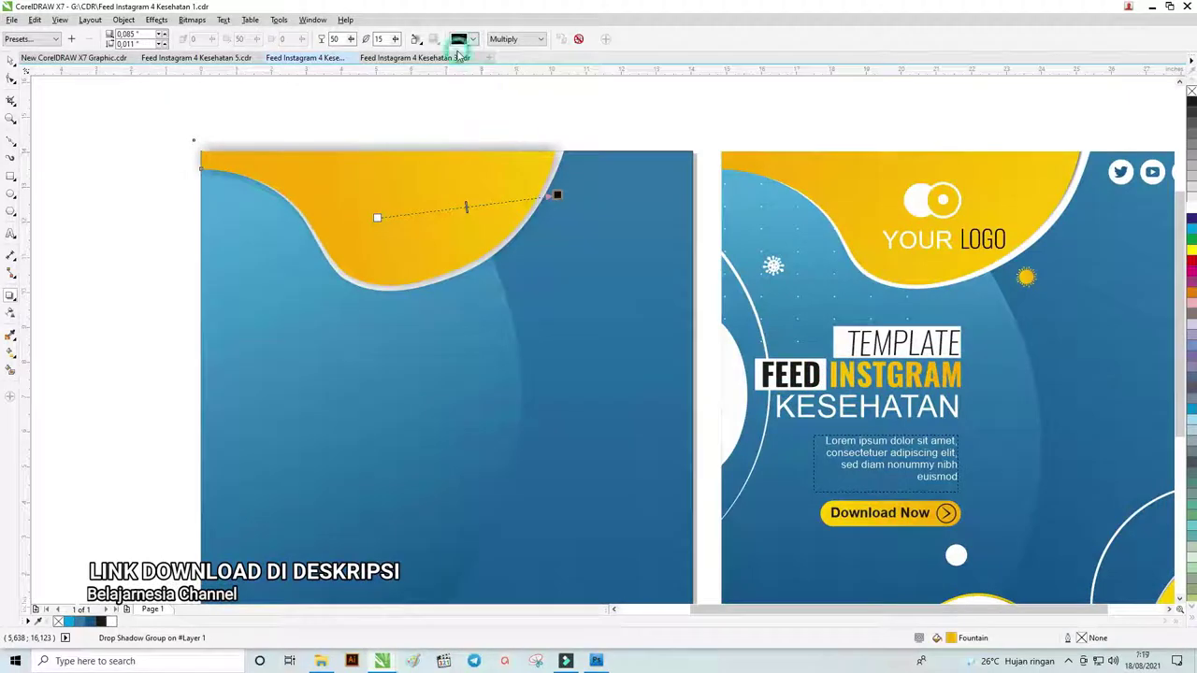
{"action": "left_click", "coordinate": [396, 42]}
{"action": "left_click_drag", "start_coordinate": [397, 58], "coordinate": [418, 58]}
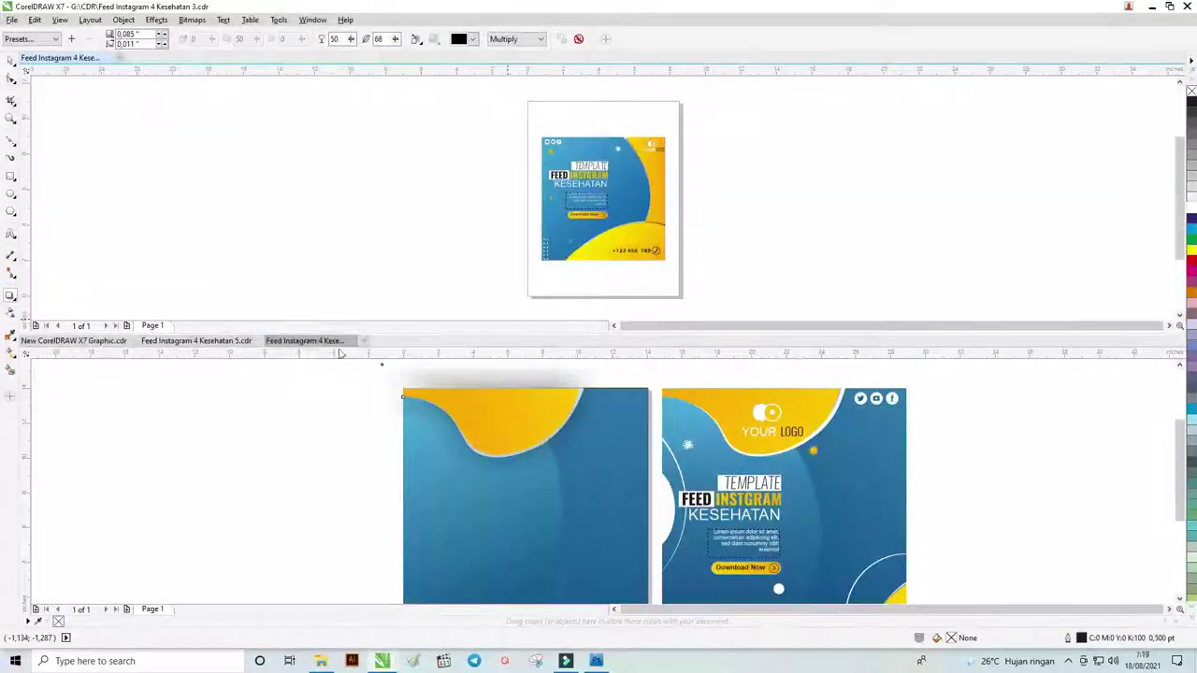
- Redock Feed Instagram 4 Kesehatan 1.cdr so all four open documents share one tab row
{"action": "left_click_drag", "start_coordinate": [318, 341], "coordinate": [364, 64]}
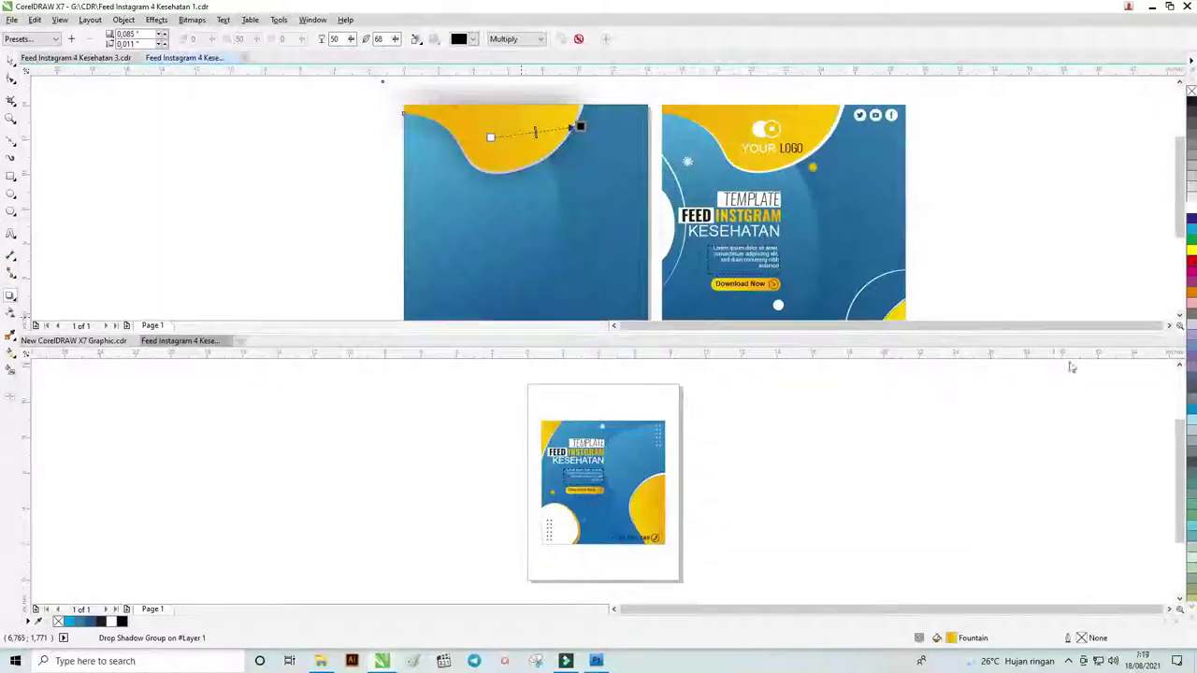
{"action": "left_click_drag", "start_coordinate": [13, 352], "coordinate": [384, 234]}
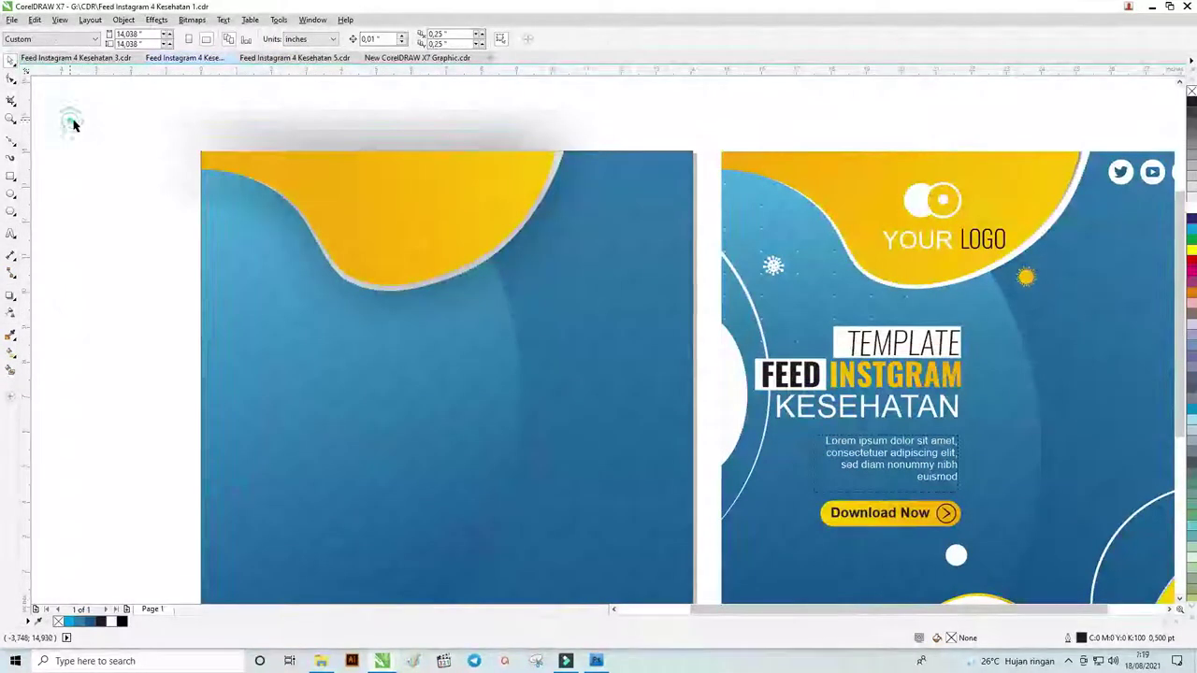
- Select the yellow wave with its shadow and set the shadow feathering to 8
{"action": "left_click", "coordinate": [502, 196]}
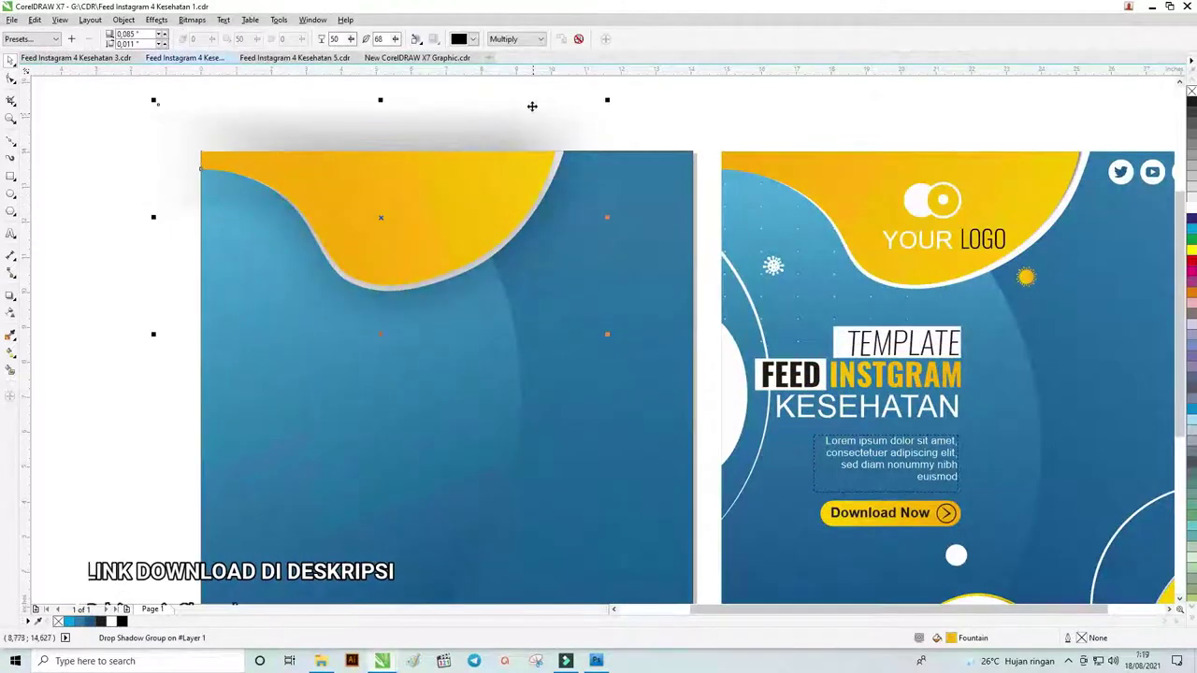
{"action": "left_click", "coordinate": [395, 39]}
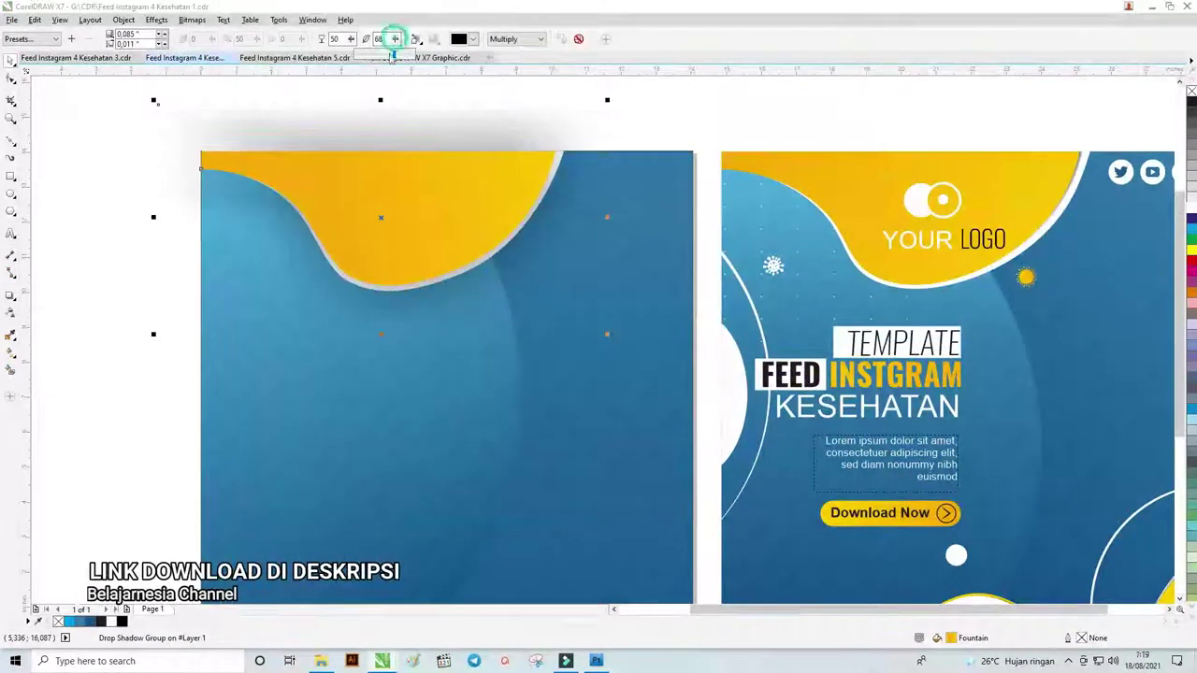
{"action": "left_click_drag", "start_coordinate": [371, 54], "coordinate": [360, 53]}
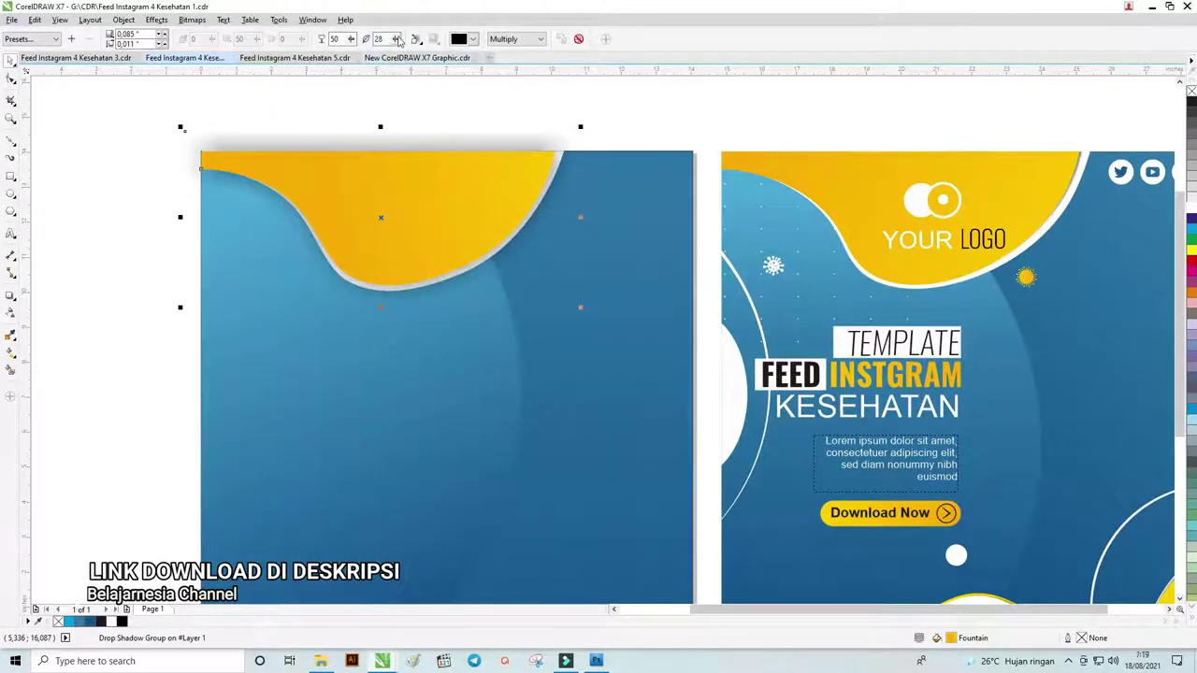
{"action": "double_click", "coordinate": [378, 40]}
{"action": "type", "text": "8"}
{"action": "key", "text": "Return"}
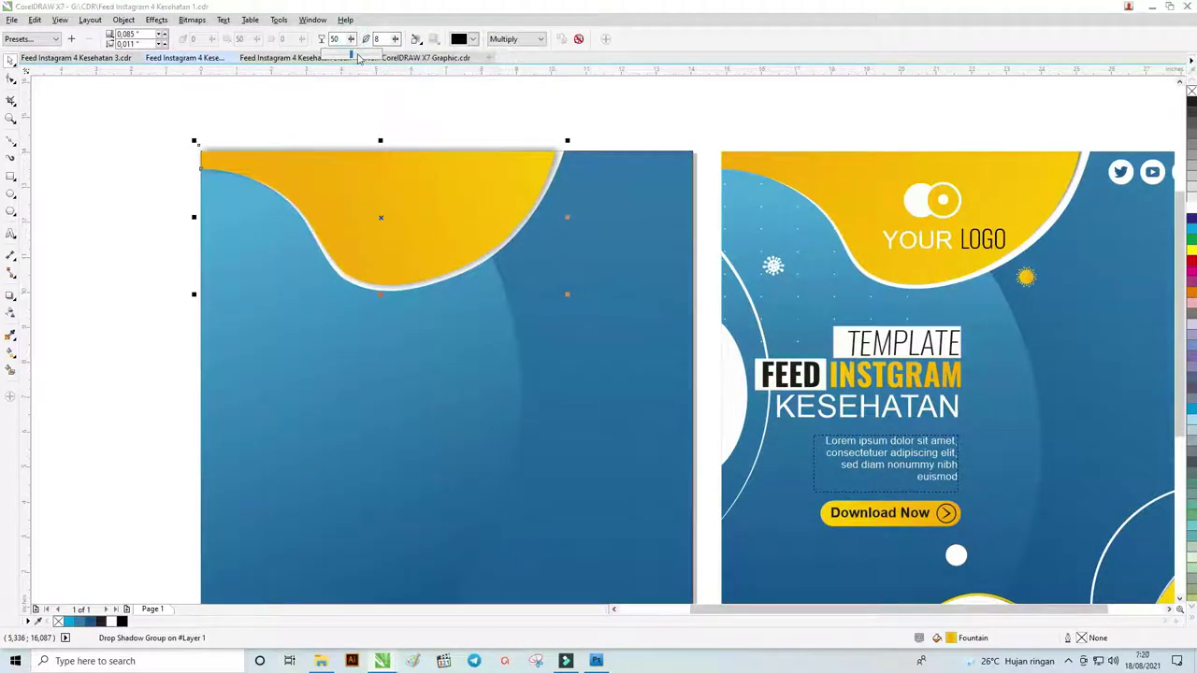
- Raise the shadow opacity to 88 and pull the shadow closer to the wave
{"action": "mouse_move", "coordinate": [358, 56]}
{"action": "left_mouse_down"}
{"action": "mouse_move", "coordinate": [334, 53]}
{"action": "mouse_move", "coordinate": [397, 41]}
{"action": "left_mouse_up"}
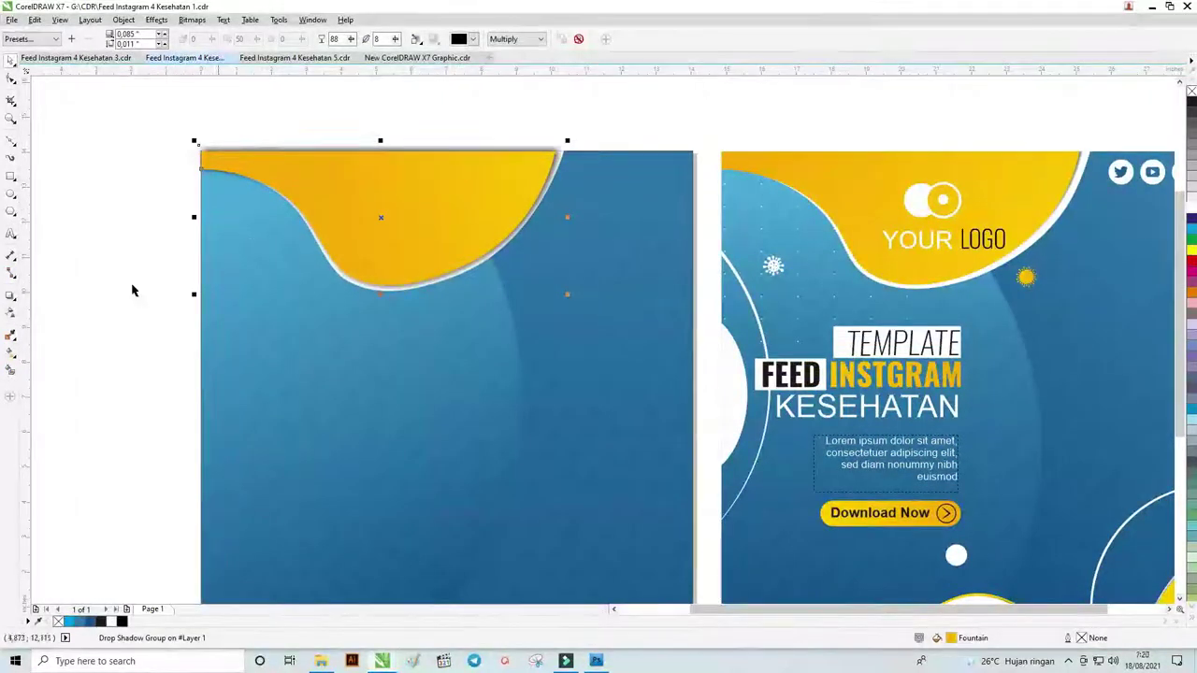
{"action": "left_click", "coordinate": [11, 299]}
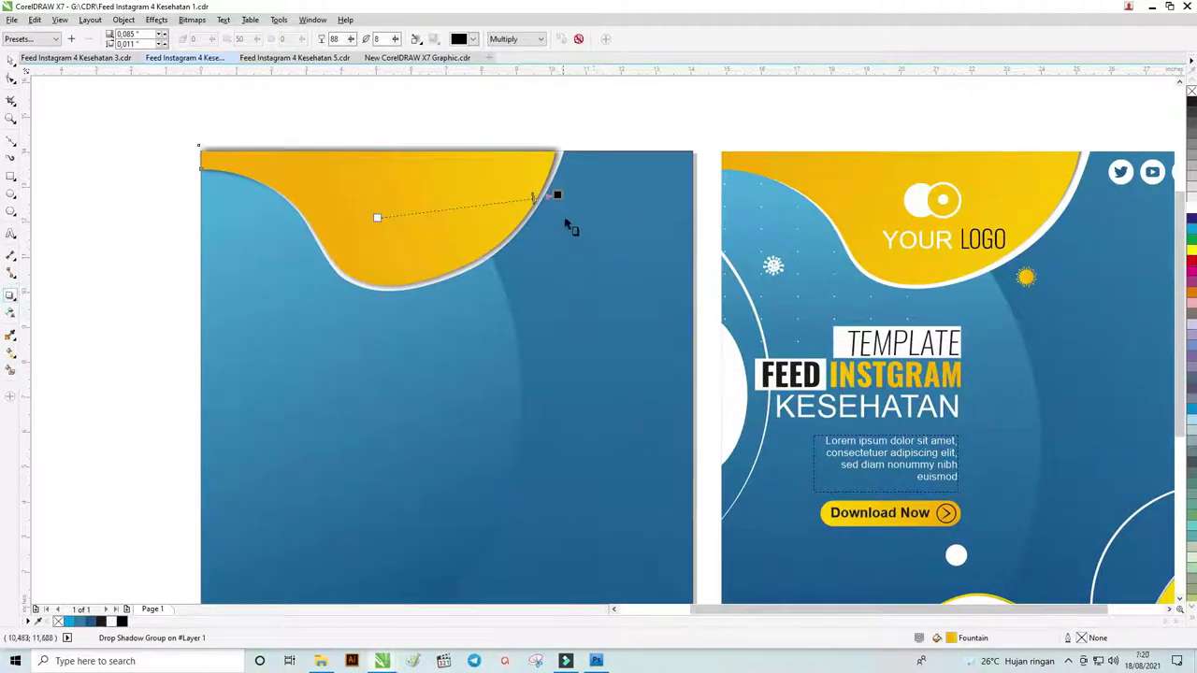
{"action": "left_click_drag", "start_coordinate": [557, 194], "coordinate": [545, 190]}
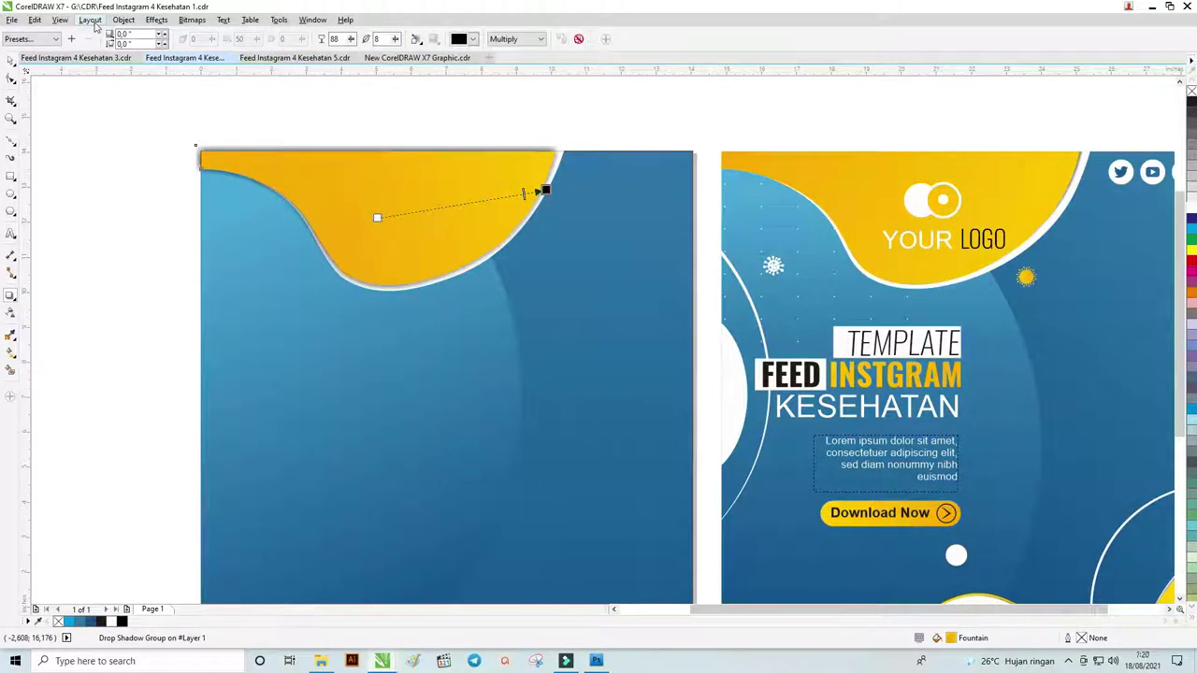
- Select the yellow wave's shadow group and look through the Object menu for the break-apart command
{"action": "key", "text": "Escape"}
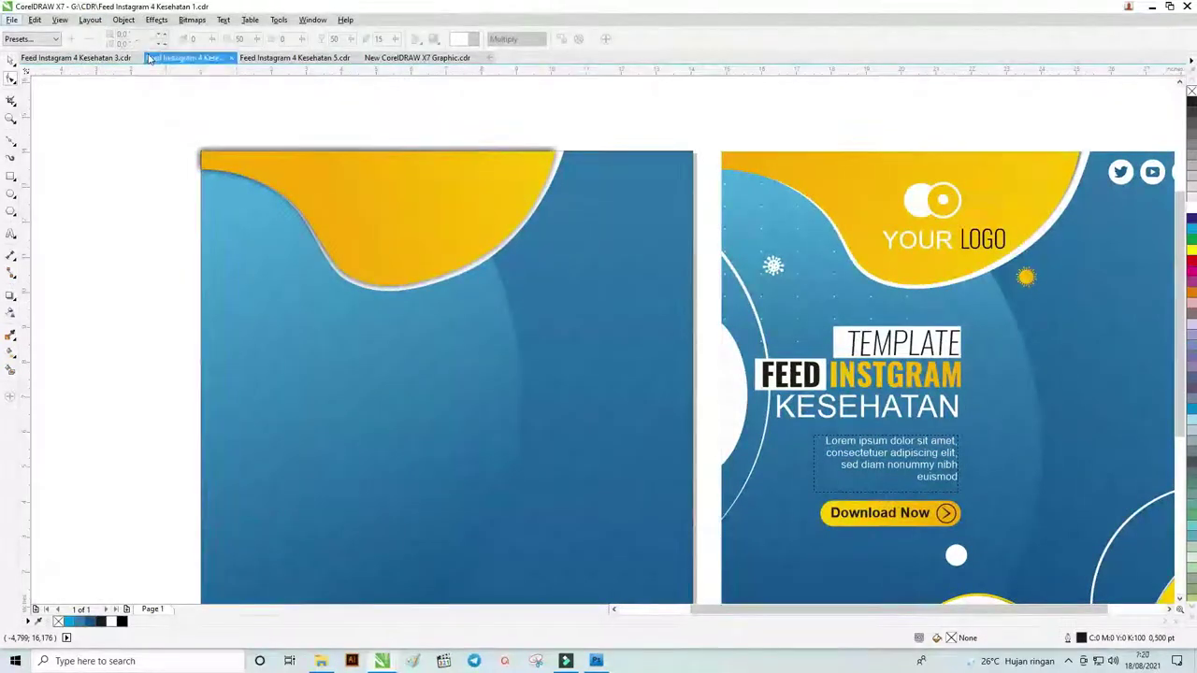
{"action": "left_click", "coordinate": [123, 20]}
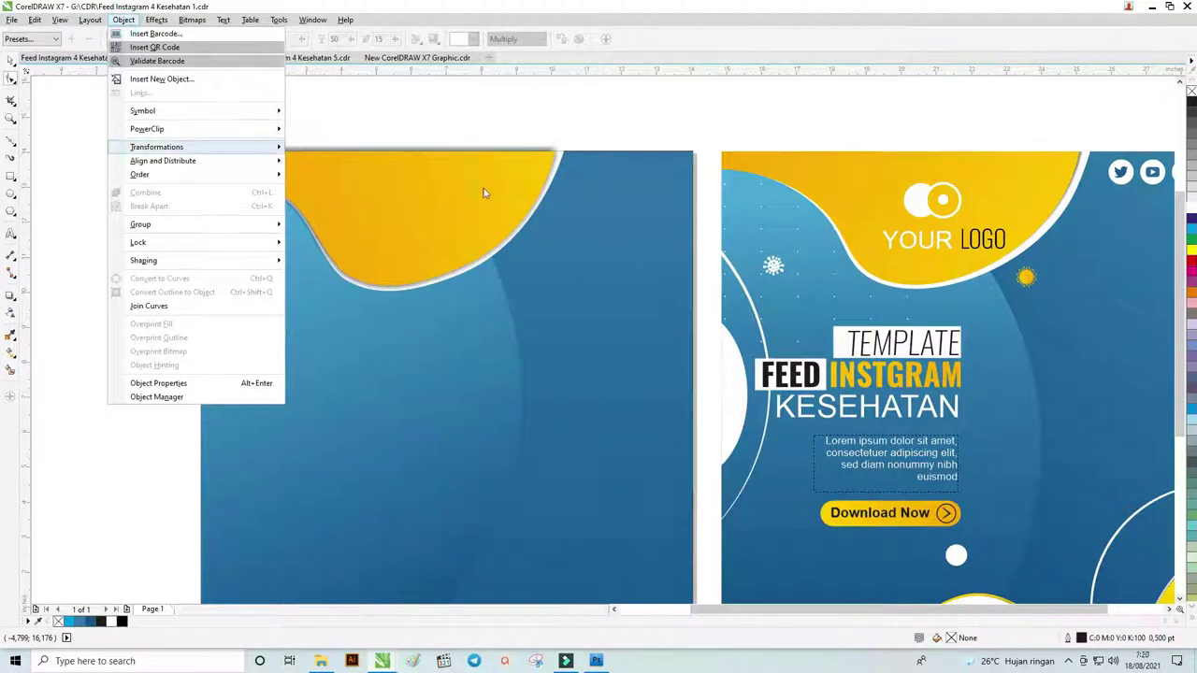
{"action": "left_click", "coordinate": [494, 150]}
{"action": "left_click", "coordinate": [410, 190]}
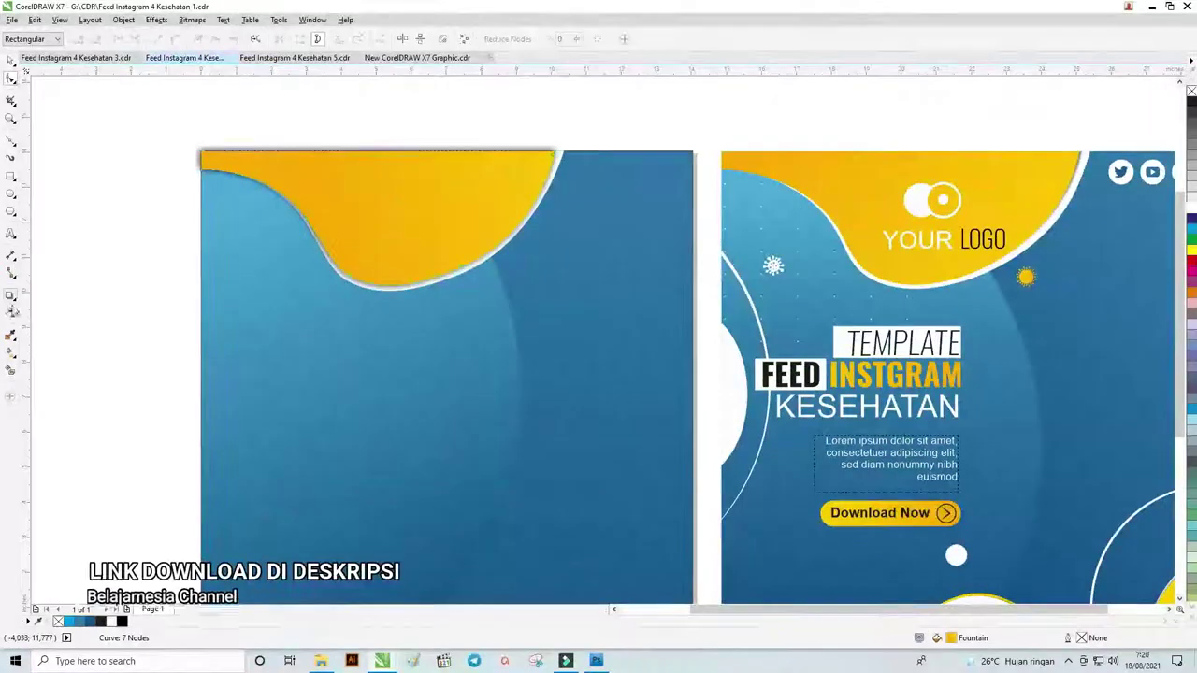
{"action": "left_click", "coordinate": [9, 295]}
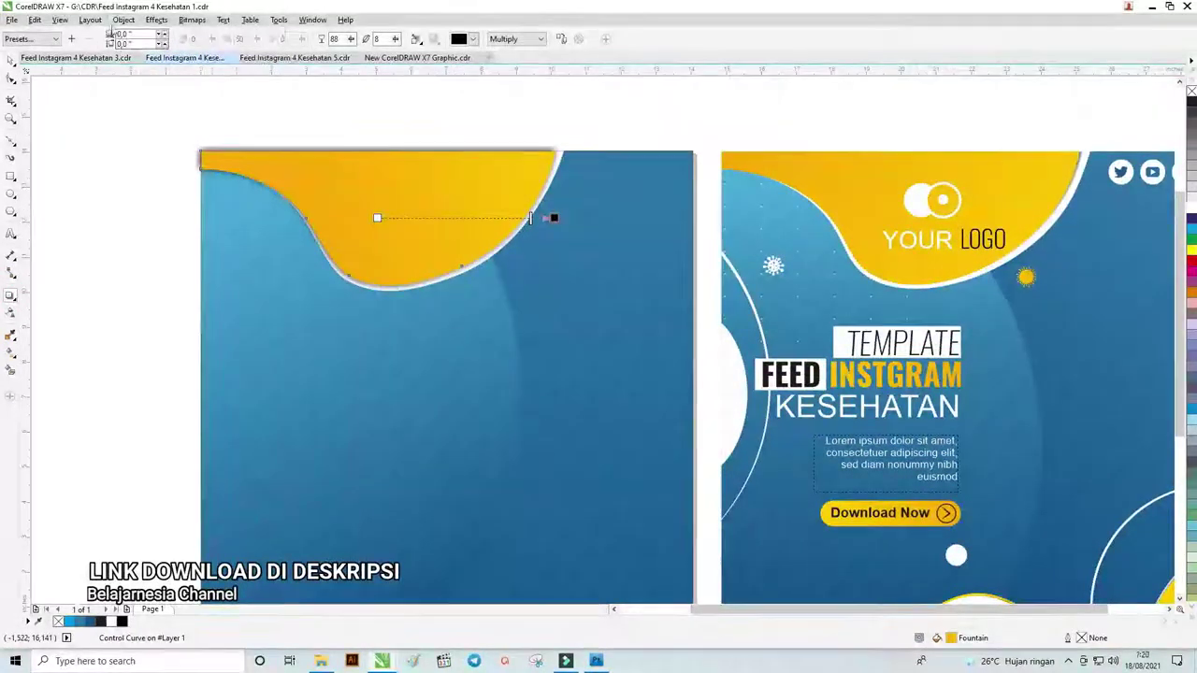
{"action": "left_click", "coordinate": [124, 19]}
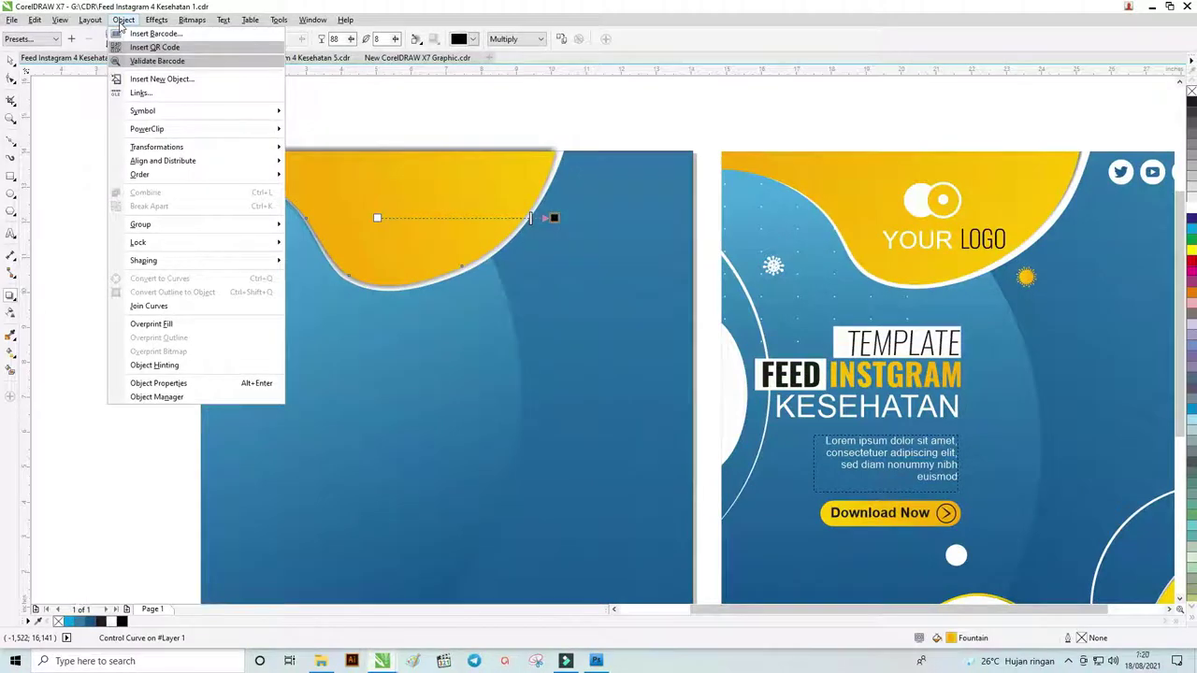
{"action": "left_click", "coordinate": [489, 200]}
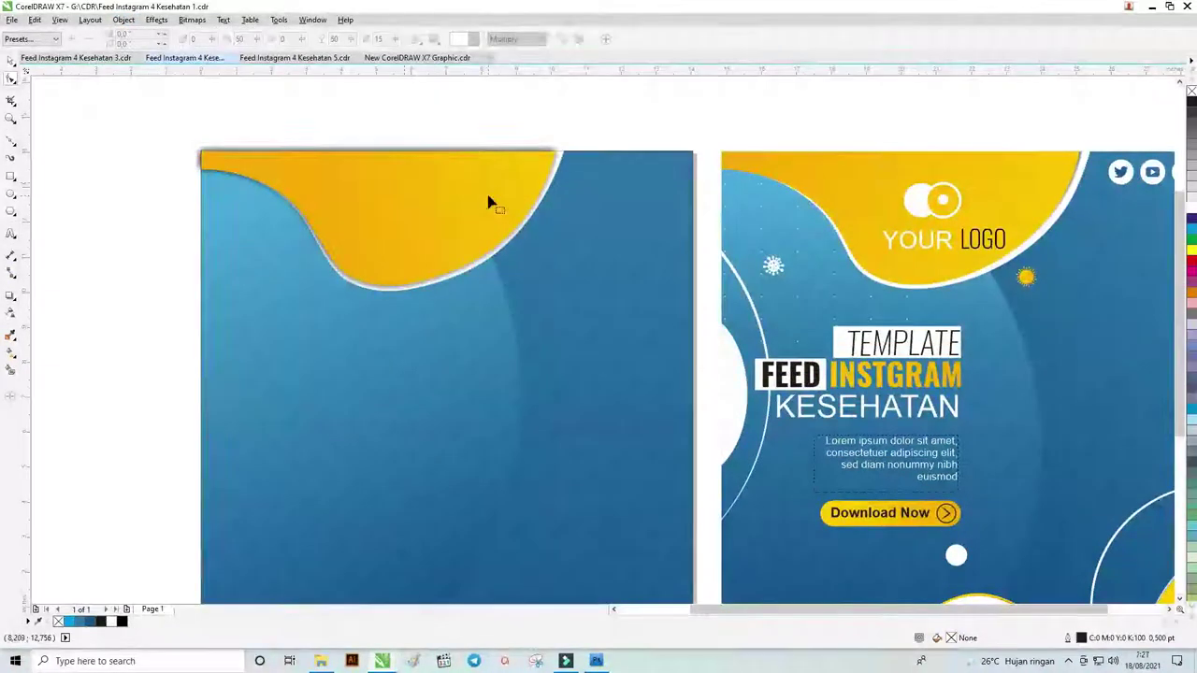
- Break the yellow wave's drop shadow group apart with Object > Break Drop Shadow Group Apart
{"action": "key", "text": "F10"}
{"action": "left_click", "coordinate": [10, 295]}
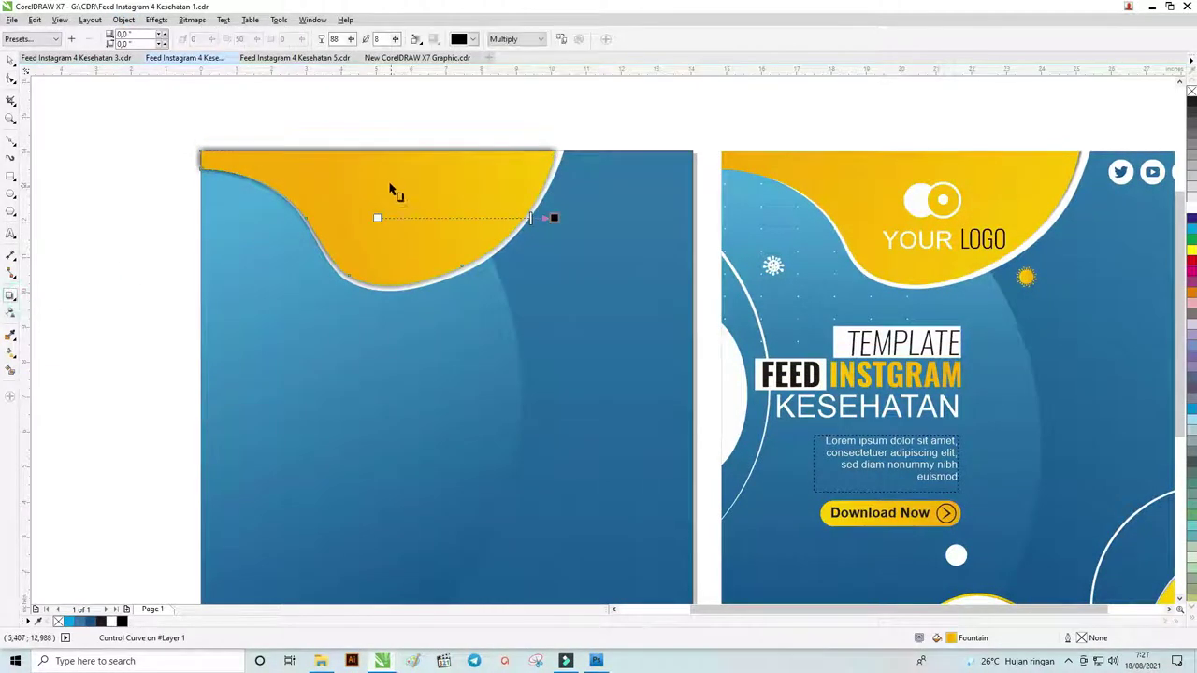
{"action": "left_click", "coordinate": [405, 152]}
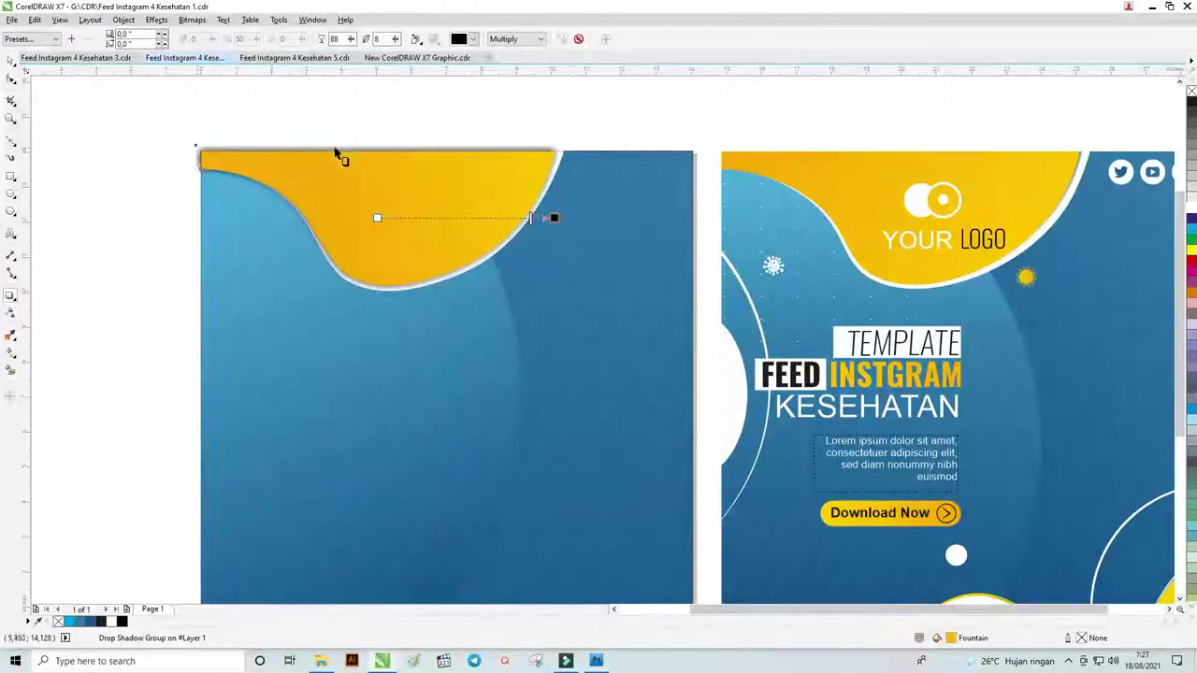
{"action": "scroll", "coordinate": [180, 152], "scroll_direction": "up", "scroll_amount": 3}
{"action": "scroll", "coordinate": [297, 155], "scroll_direction": "down", "scroll_amount": 1}
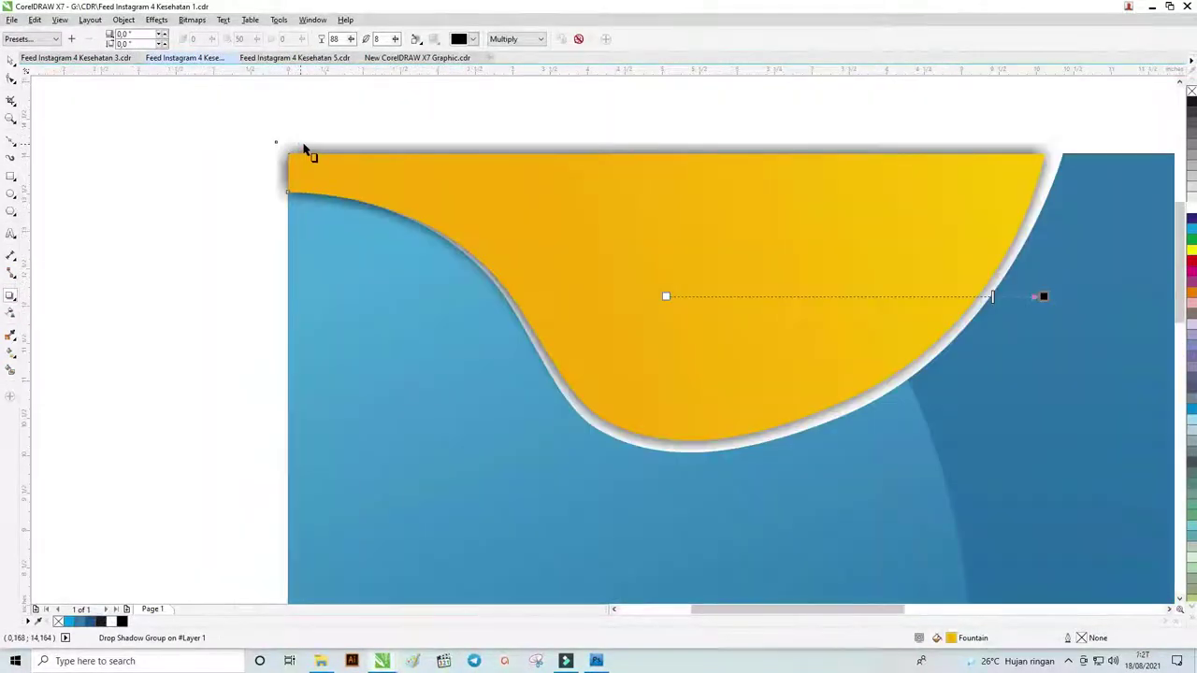
{"action": "left_click", "coordinate": [123, 19]}
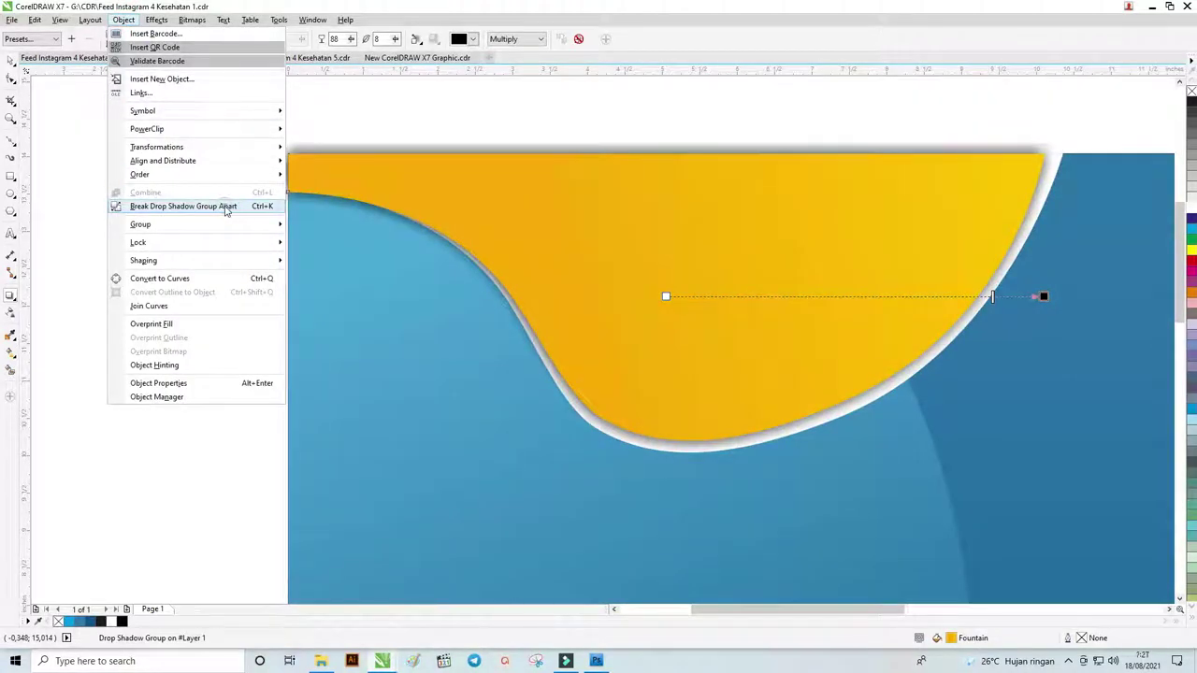
{"action": "left_click", "coordinate": [232, 209]}
{"action": "scroll", "coordinate": [85, 187], "scroll_direction": "down", "scroll_amount": 2}
{"action": "right_click", "coordinate": [388, 187]}
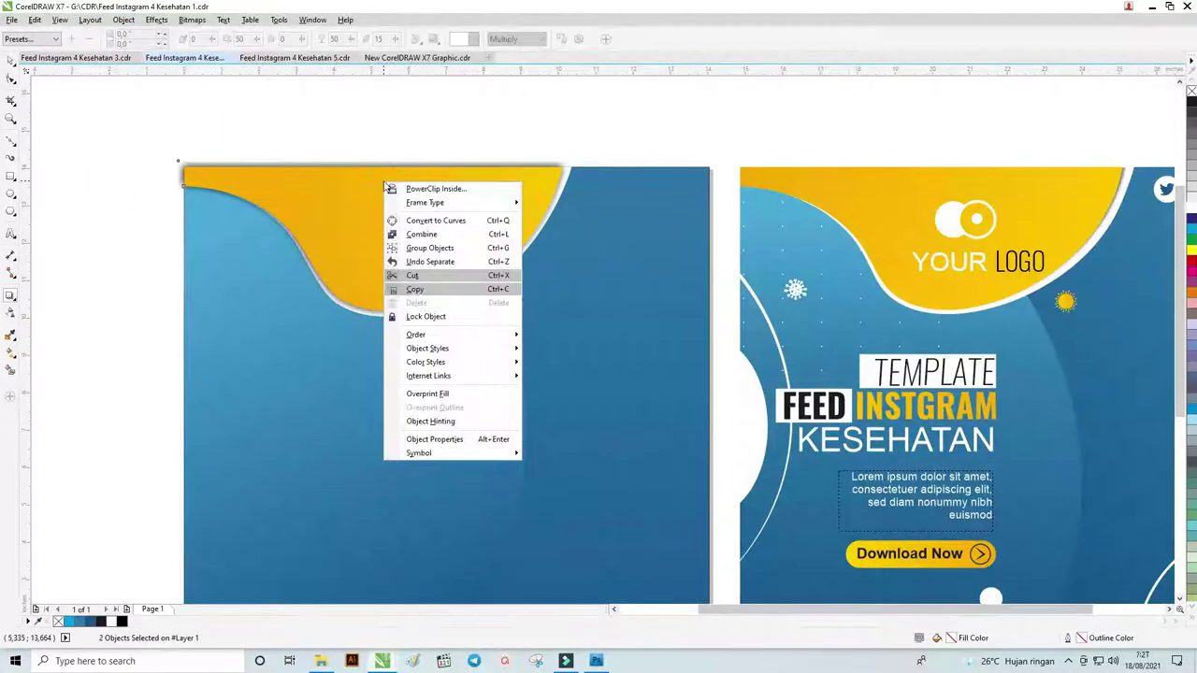
{"action": "left_click", "coordinate": [365, 188]}
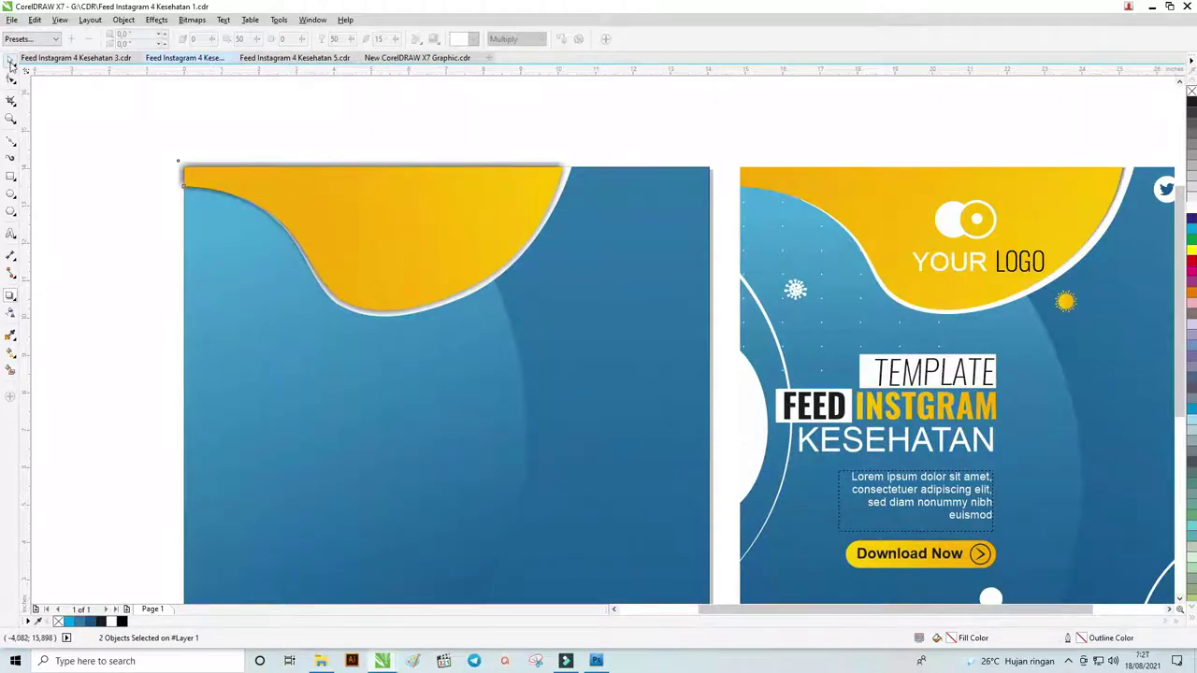
{"action": "left_click", "coordinate": [11, 63]}
{"action": "left_click", "coordinate": [331, 198]}
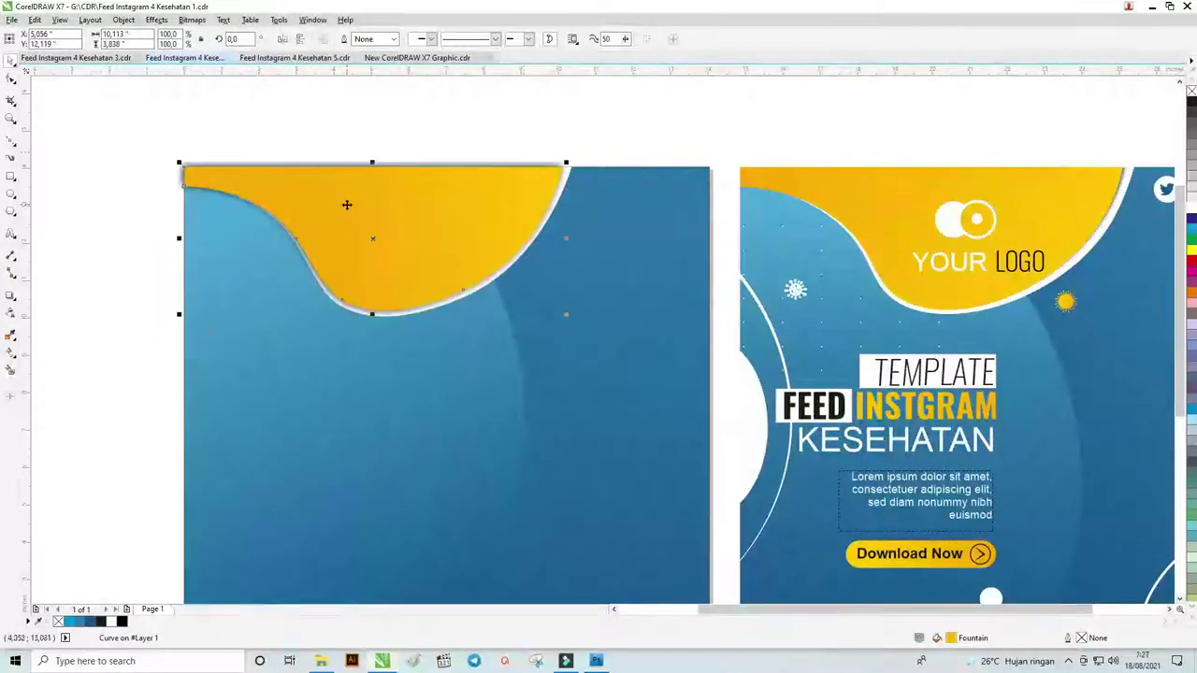
{"action": "left_click", "coordinate": [521, 167]}
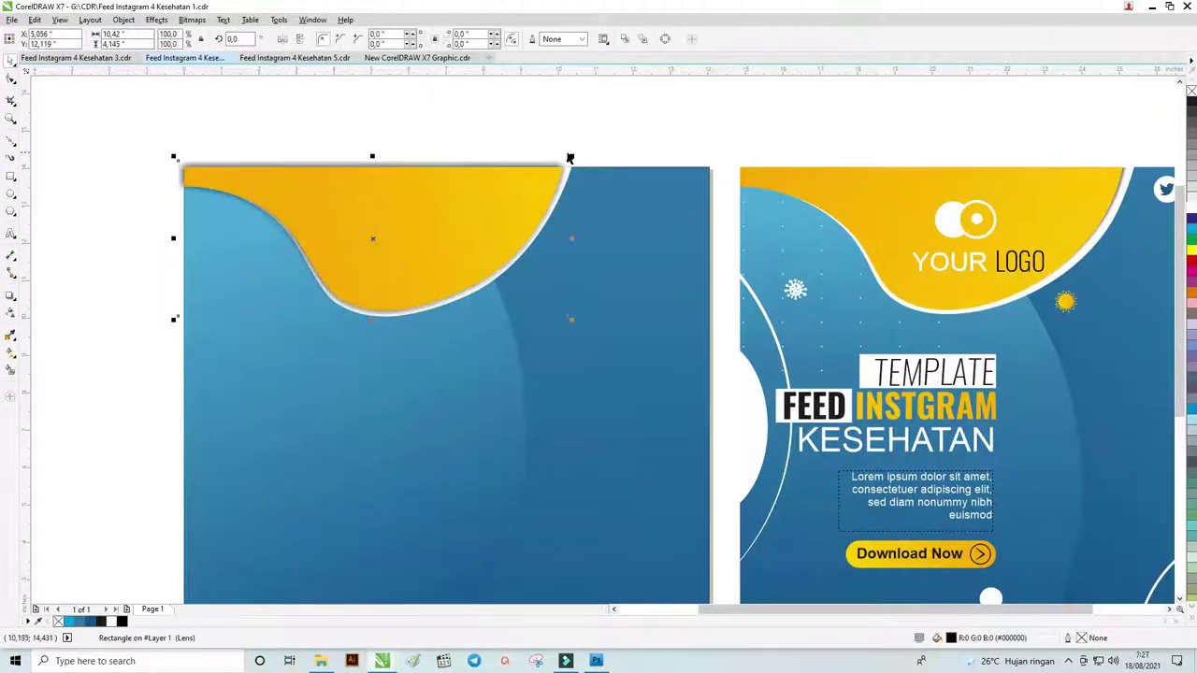
{"action": "scroll", "coordinate": [393, 159], "scroll_direction": "down", "scroll_amount": 2}
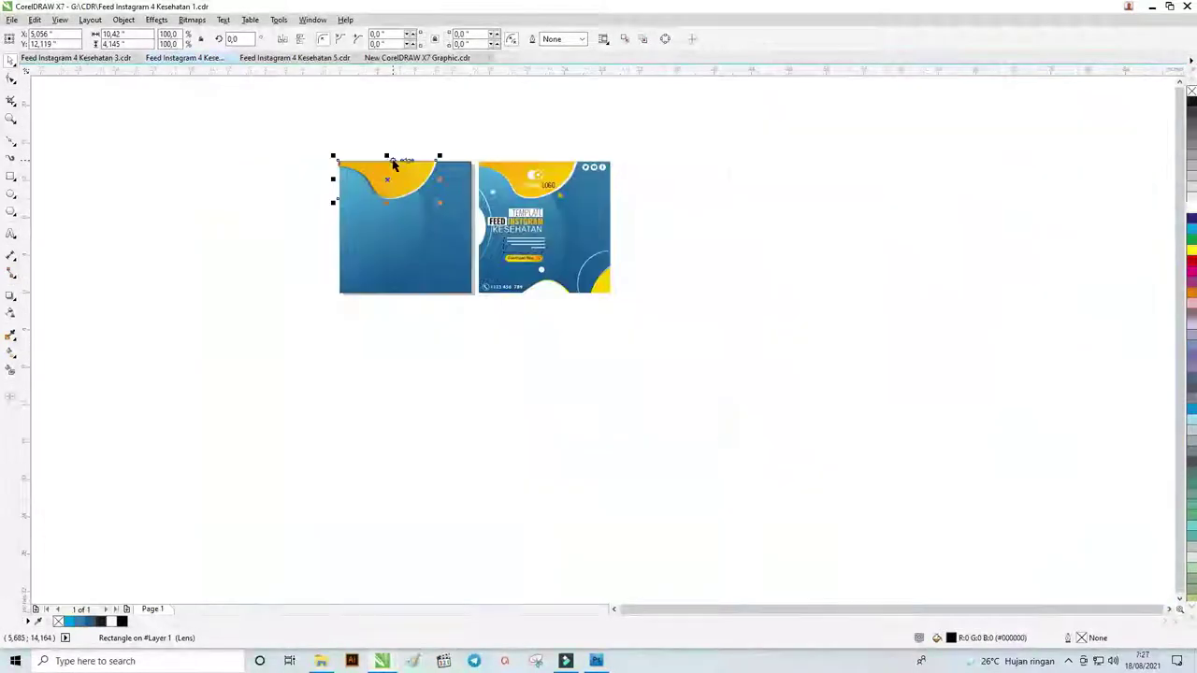
{"action": "scroll", "coordinate": [393, 159], "scroll_direction": "up", "scroll_amount": 1}
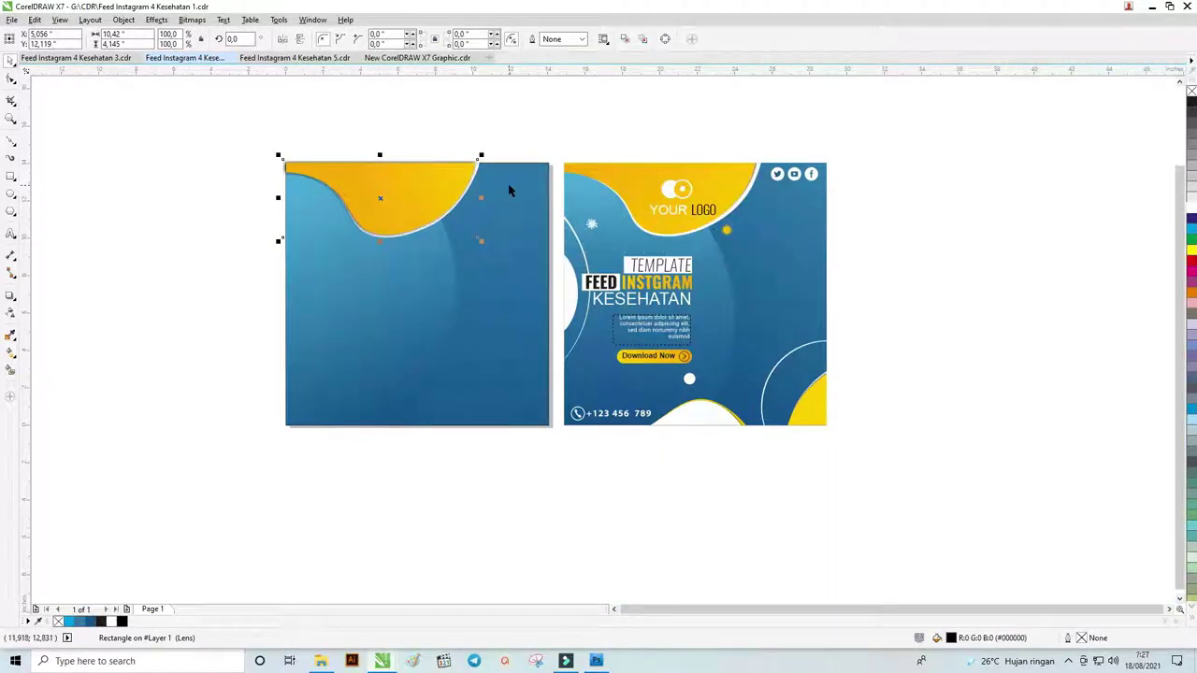
{"action": "scroll", "coordinate": [404, 162], "scroll_direction": "up", "scroll_amount": 1}
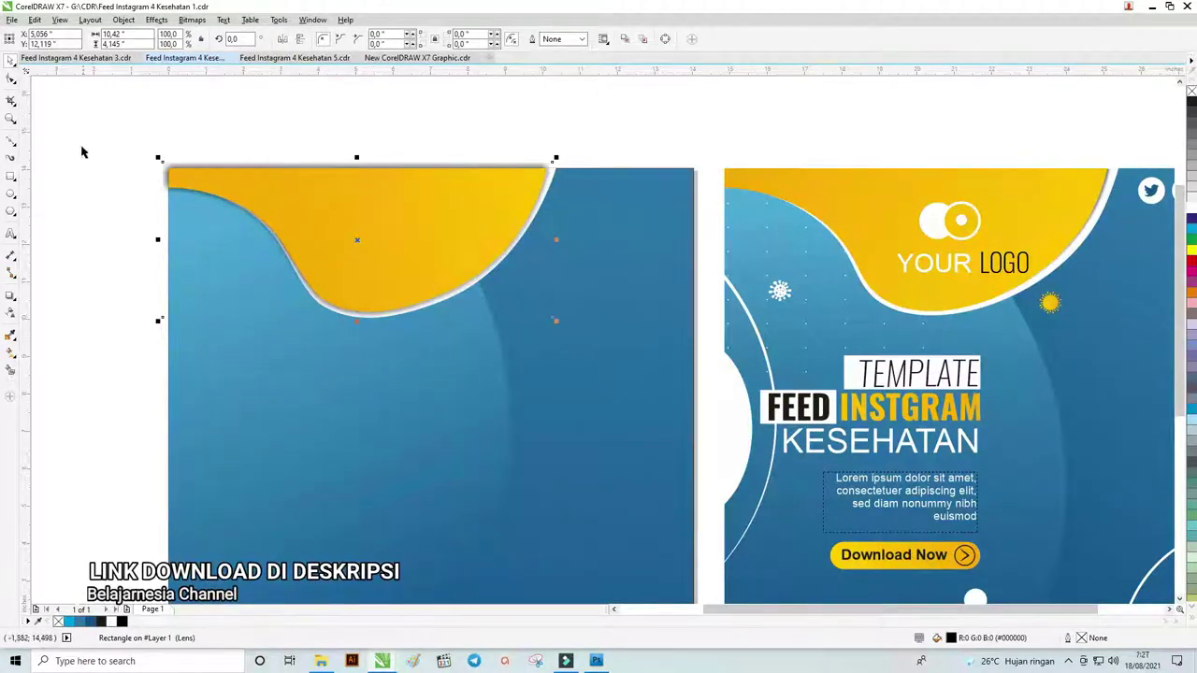
{"action": "left_click", "coordinate": [12, 80]}
{"action": "left_click", "coordinate": [164, 166]}
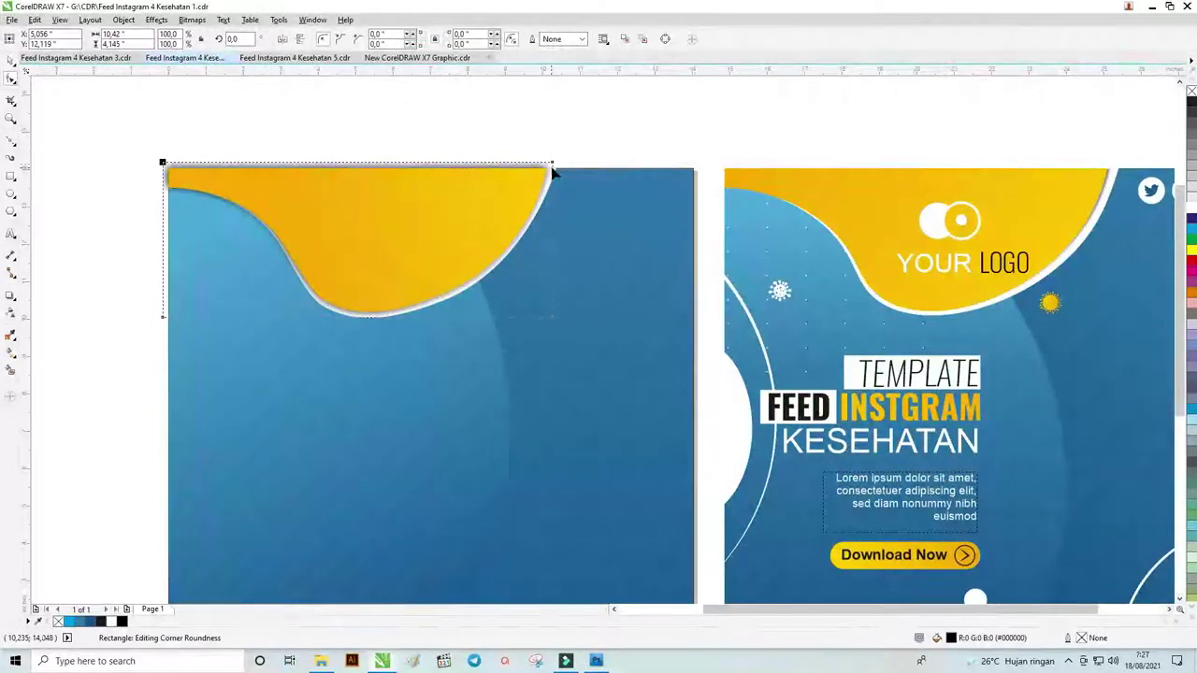
- Slightly round the lens rectangle's corners and convert it to curves
{"action": "left_click_drag", "start_coordinate": [549, 164], "coordinate": [551, 165]}
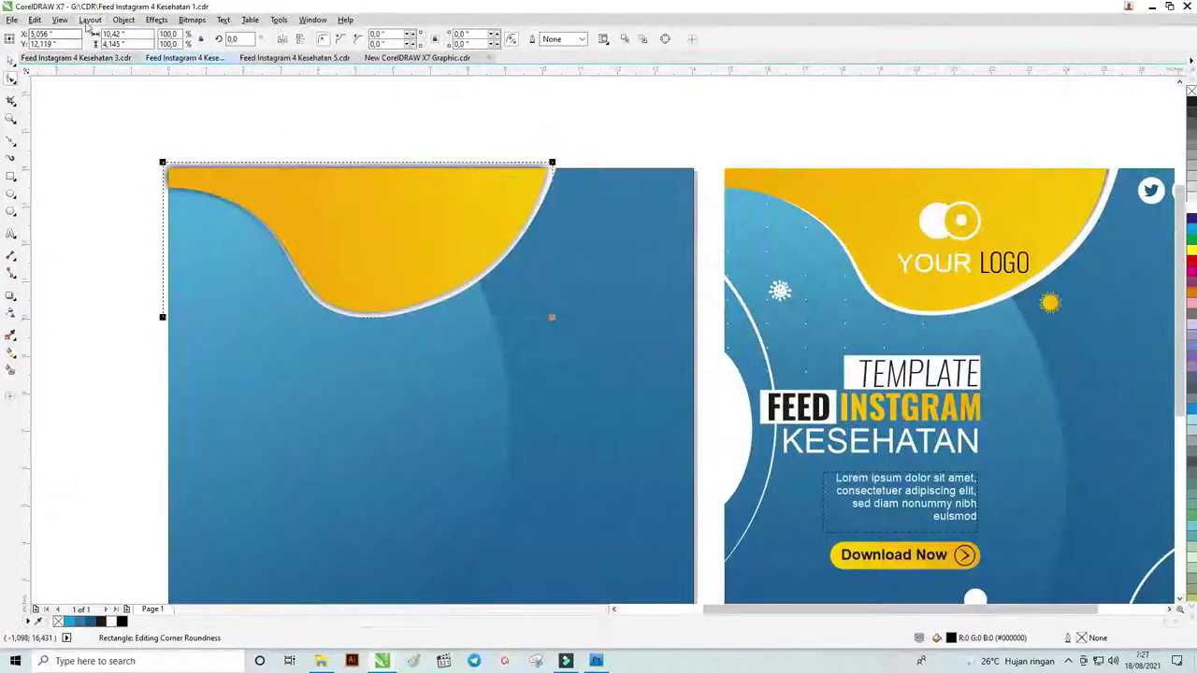
{"action": "left_click", "coordinate": [123, 20]}
{"action": "left_click", "coordinate": [239, 278]}
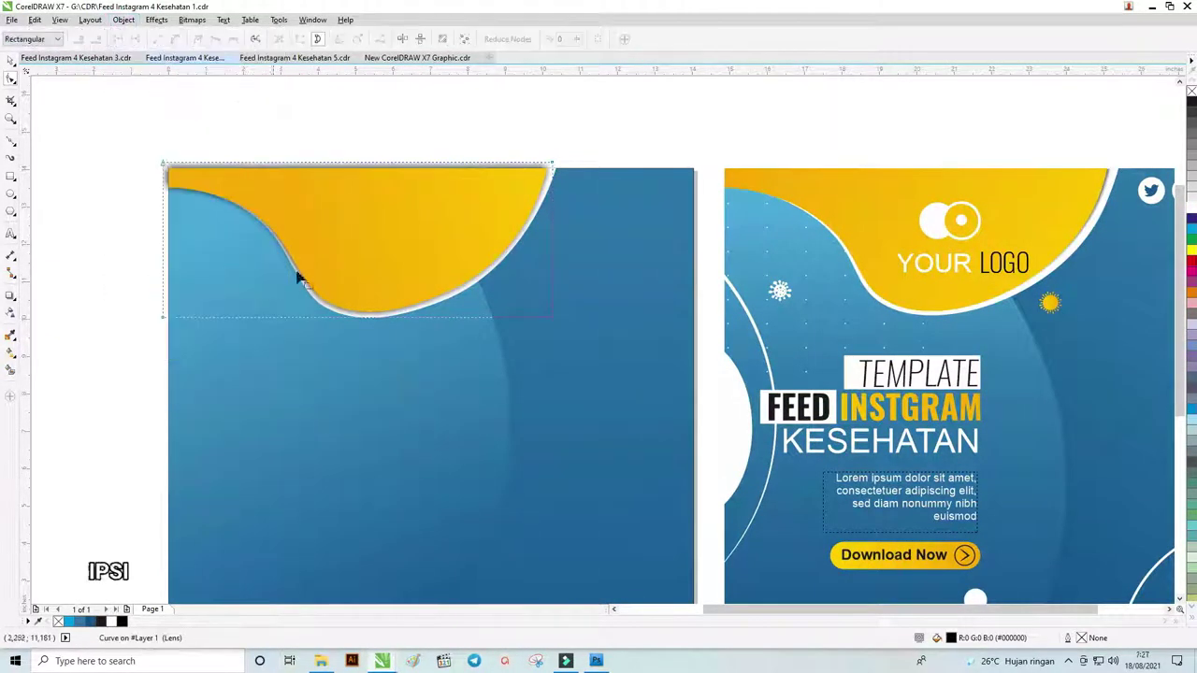
{"action": "left_click", "coordinate": [123, 19]}
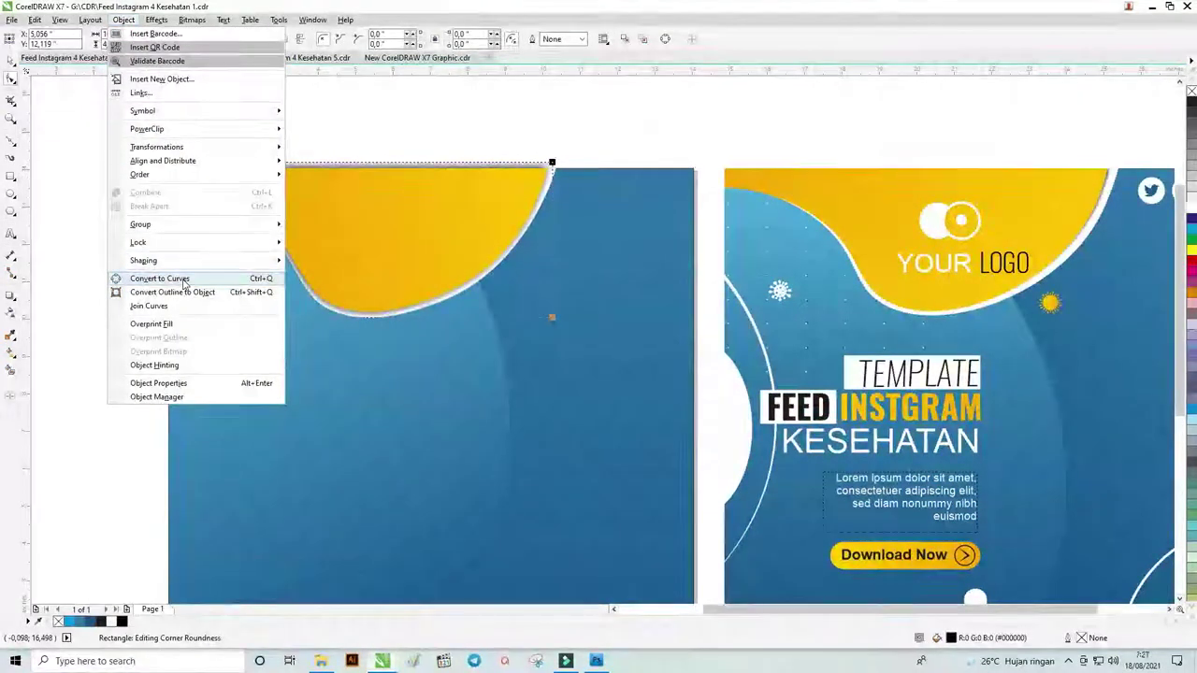
{"action": "left_click", "coordinate": [184, 281]}
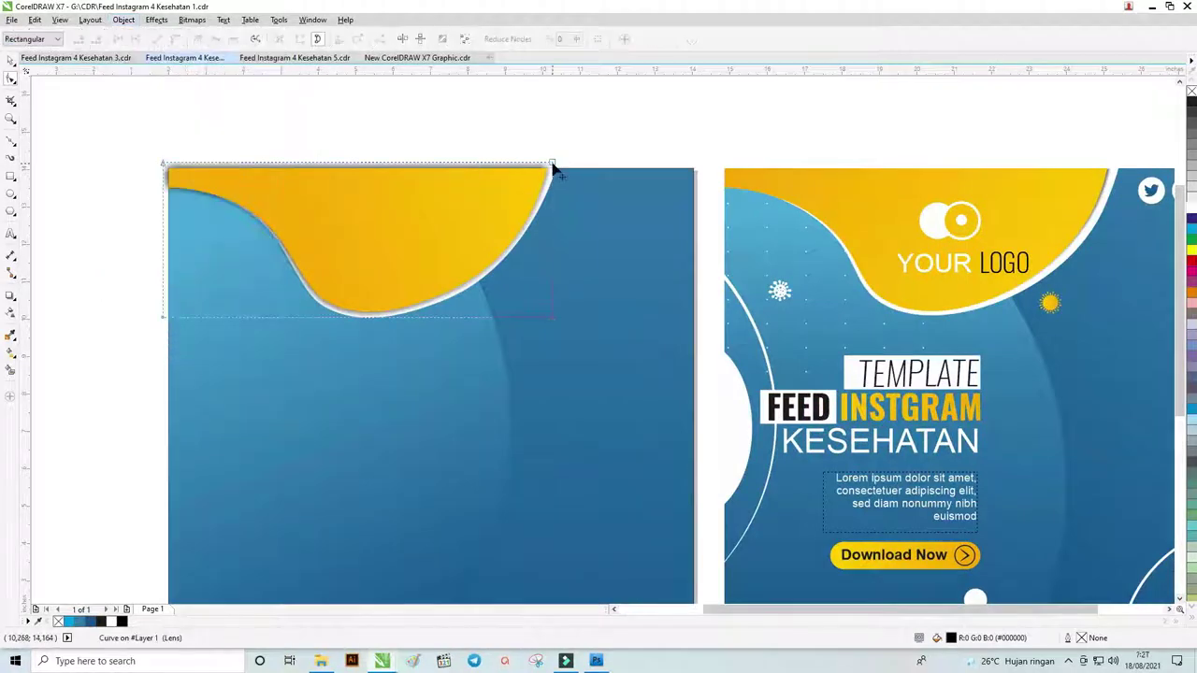
- Move the curve's top-left node down and right to line up with the panel edge
{"action": "key", "text": "F10"}
{"action": "left_click", "coordinate": [552, 168]}
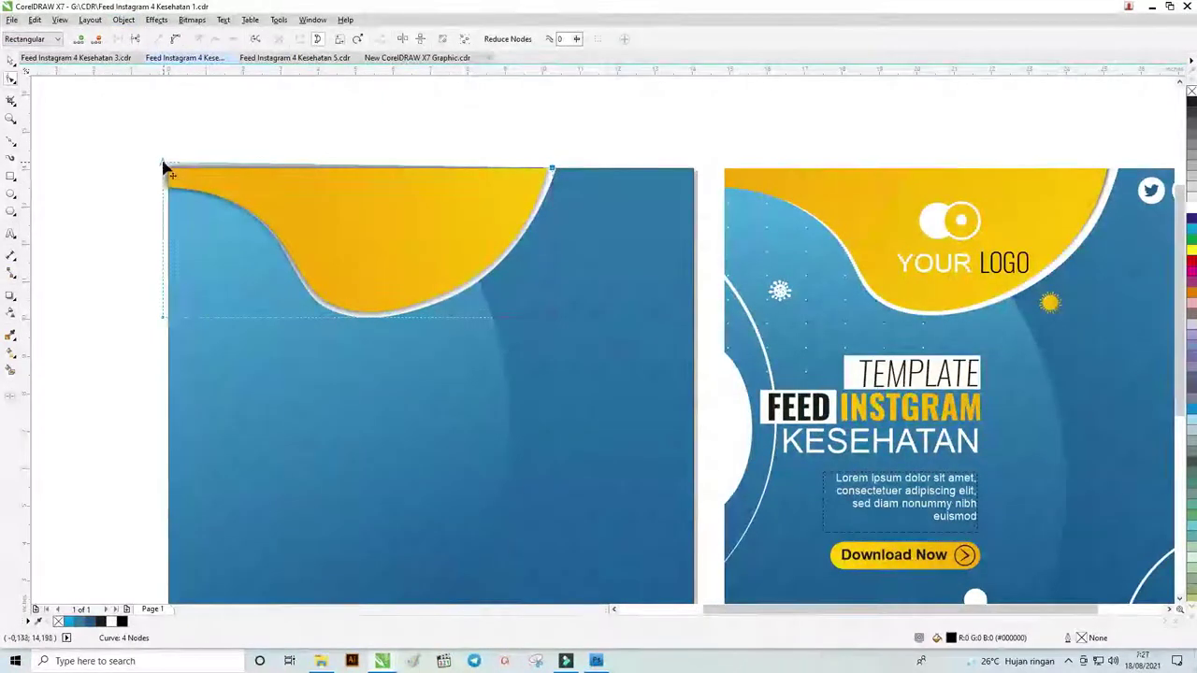
{"action": "left_click_drag", "start_coordinate": [164, 167], "coordinate": [165, 176]}
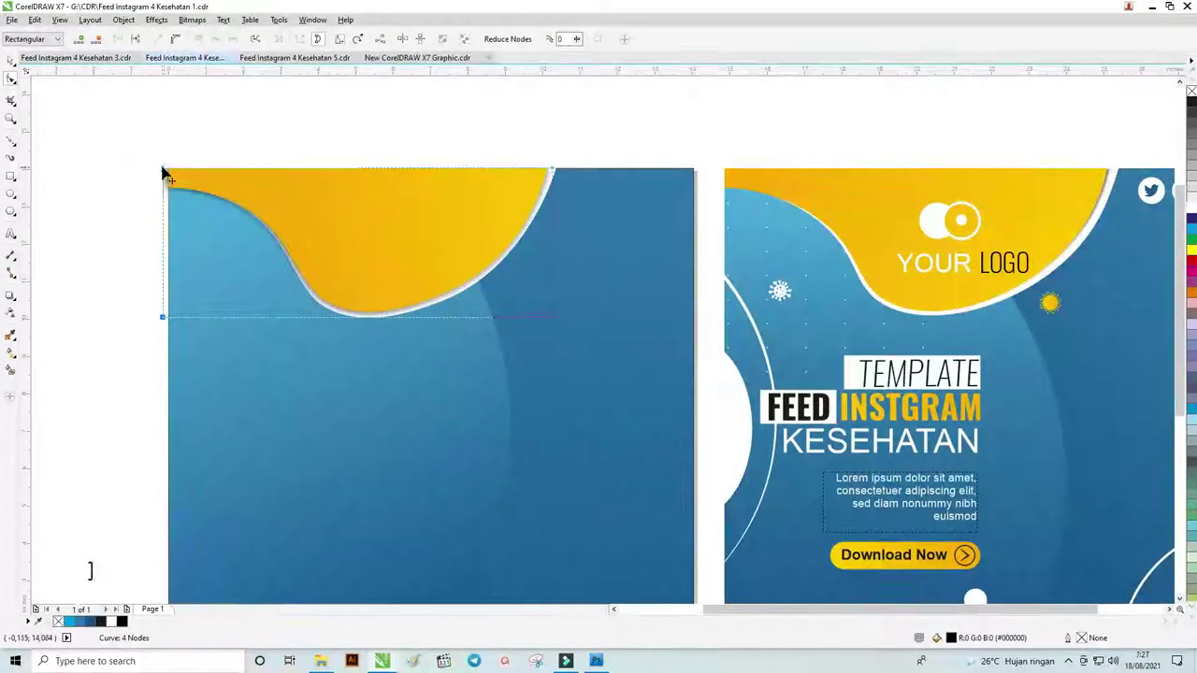
{"action": "left_click_drag", "start_coordinate": [164, 174], "coordinate": [168, 177]}
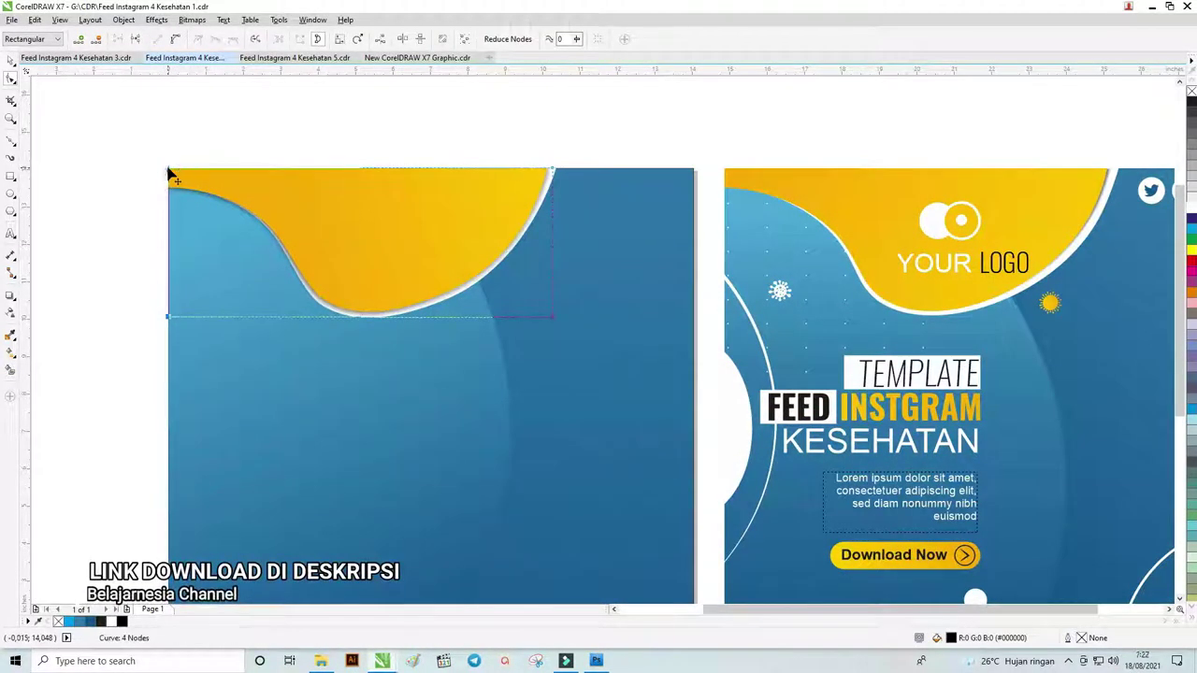
{"action": "key", "text": "space"}
{"action": "left_click", "coordinate": [225, 109]}
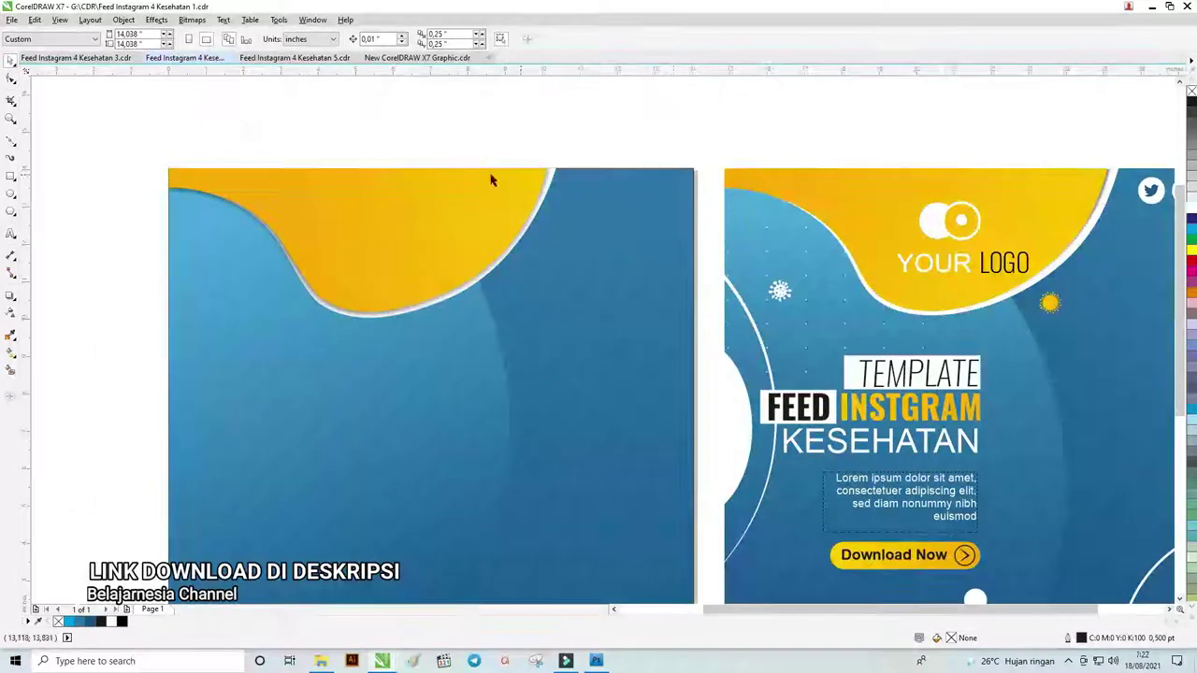
{"action": "scroll", "coordinate": [489, 178], "scroll_direction": "up", "scroll_amount": 3}
{"action": "scroll", "coordinate": [564, 171], "scroll_direction": "up", "scroll_amount": 1}
{"action": "scroll", "coordinate": [535, 167], "scroll_direction": "up", "scroll_amount": 1}
{"action": "scroll", "coordinate": [535, 167], "scroll_direction": "down", "scroll_amount": 1}
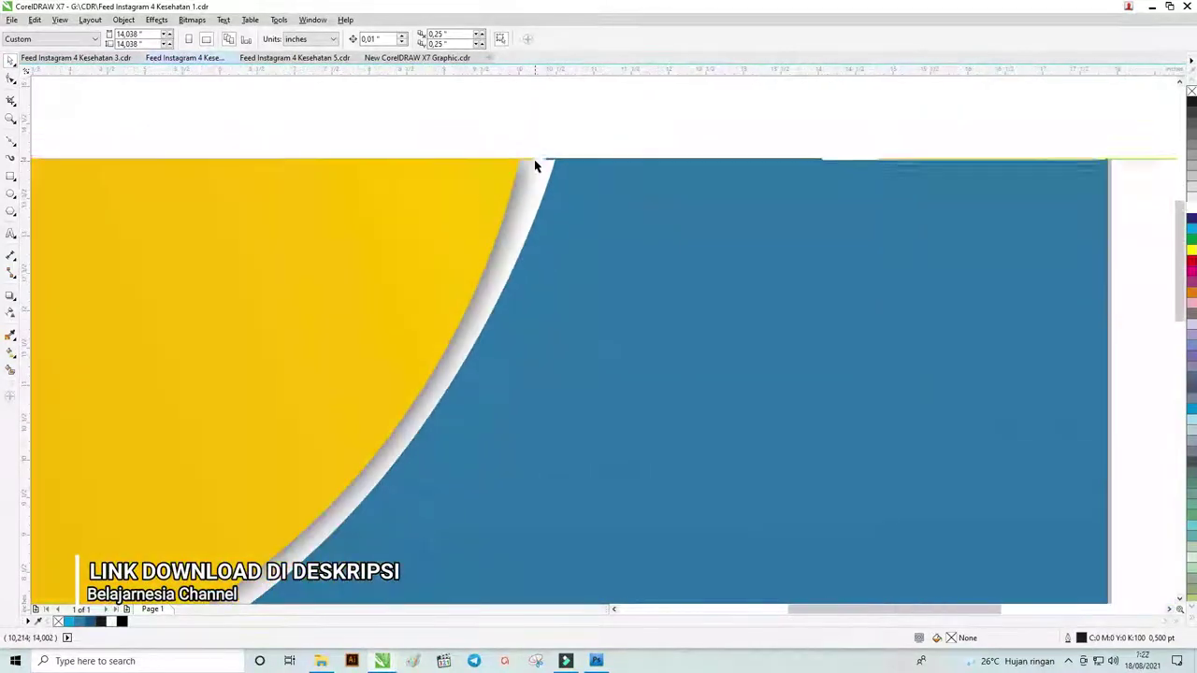
{"action": "scroll", "coordinate": [534, 161], "scroll_direction": "down", "scroll_amount": 3}
{"action": "scroll", "coordinate": [527, 164], "scroll_direction": "up", "scroll_amount": 1}
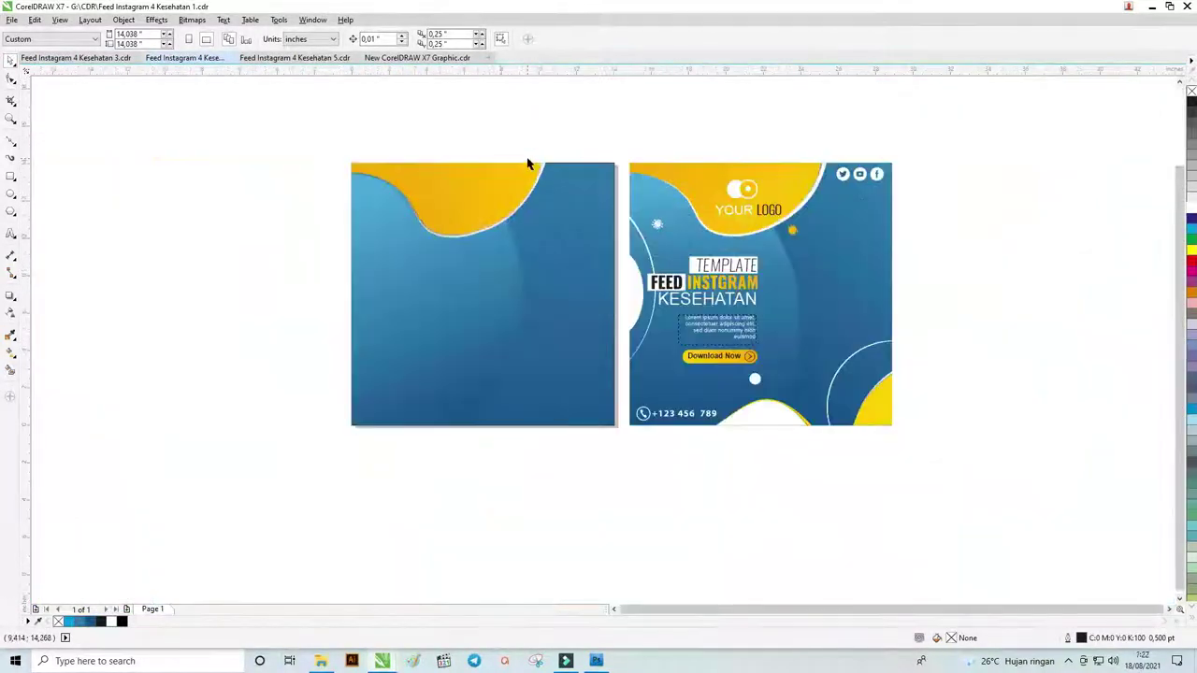
{"action": "left_click", "coordinate": [388, 192]}
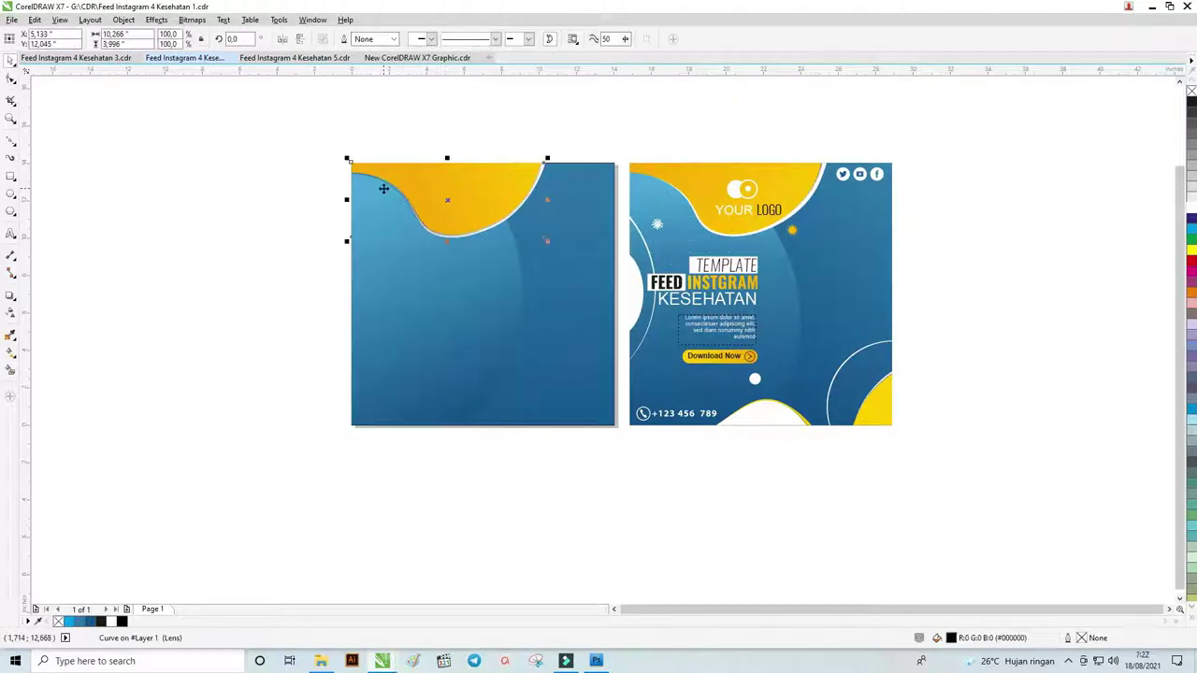
{"action": "left_click", "coordinate": [476, 141]}
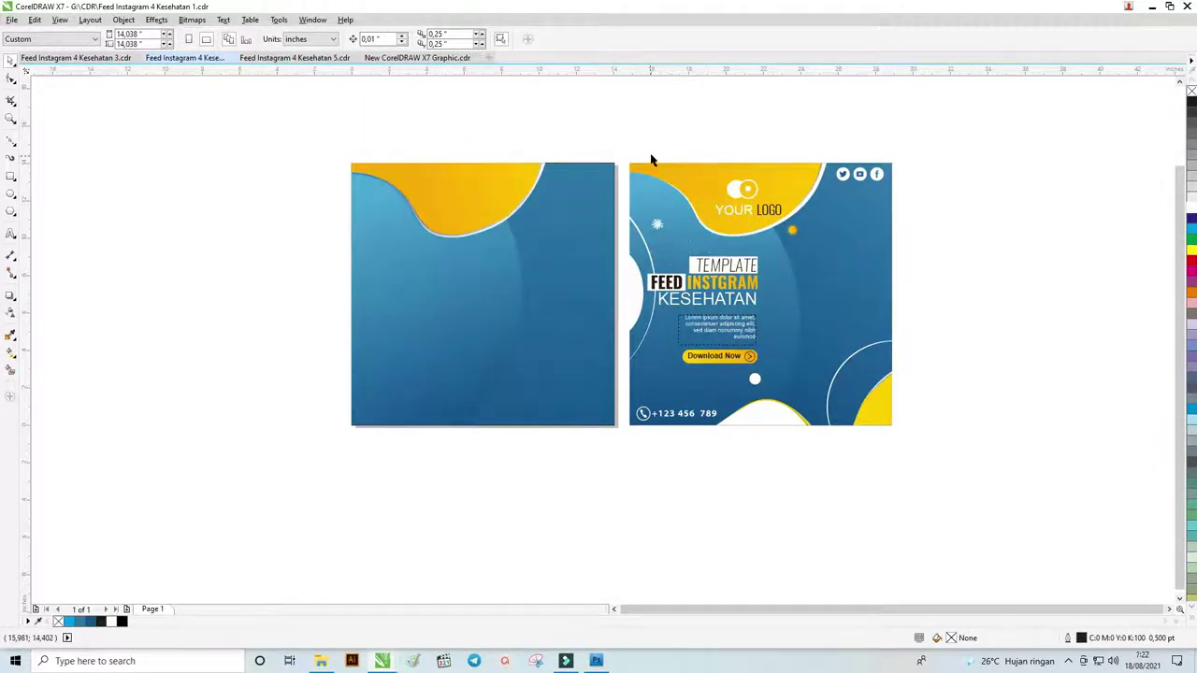
{"action": "scroll", "coordinate": [894, 387], "scroll_direction": "up", "scroll_amount": 3}
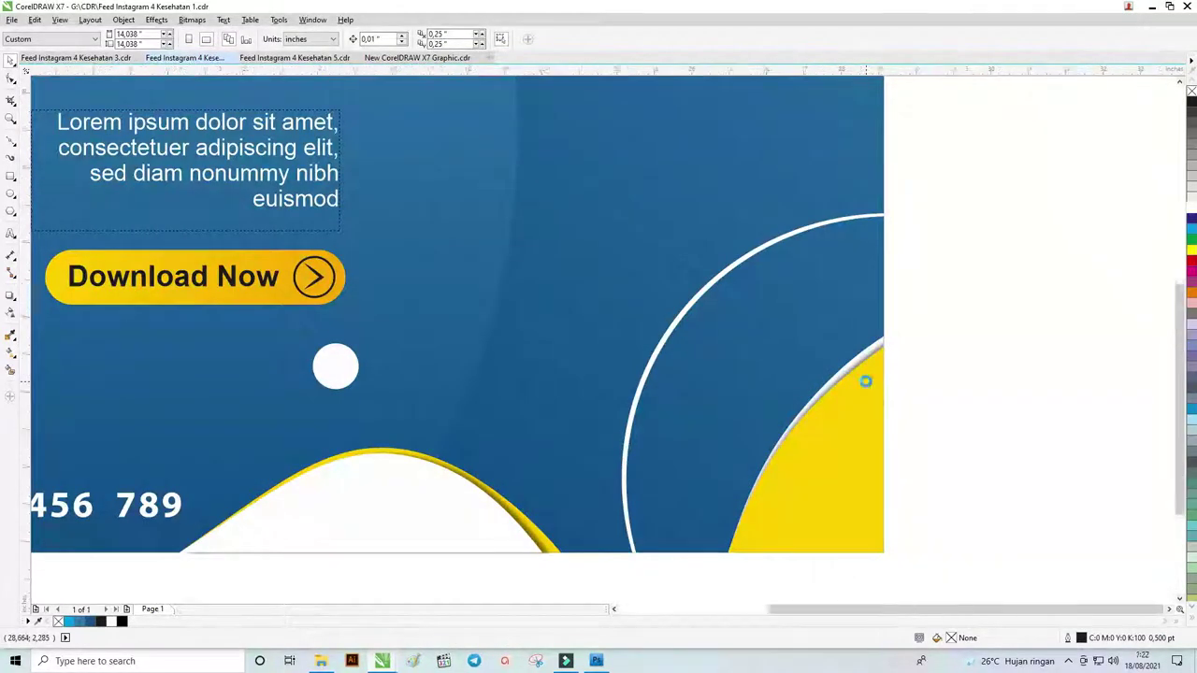
{"action": "scroll", "coordinate": [864, 384], "scroll_direction": "down", "scroll_amount": 5}
{"action": "scroll", "coordinate": [866, 386], "scroll_direction": "up", "scroll_amount": 2}
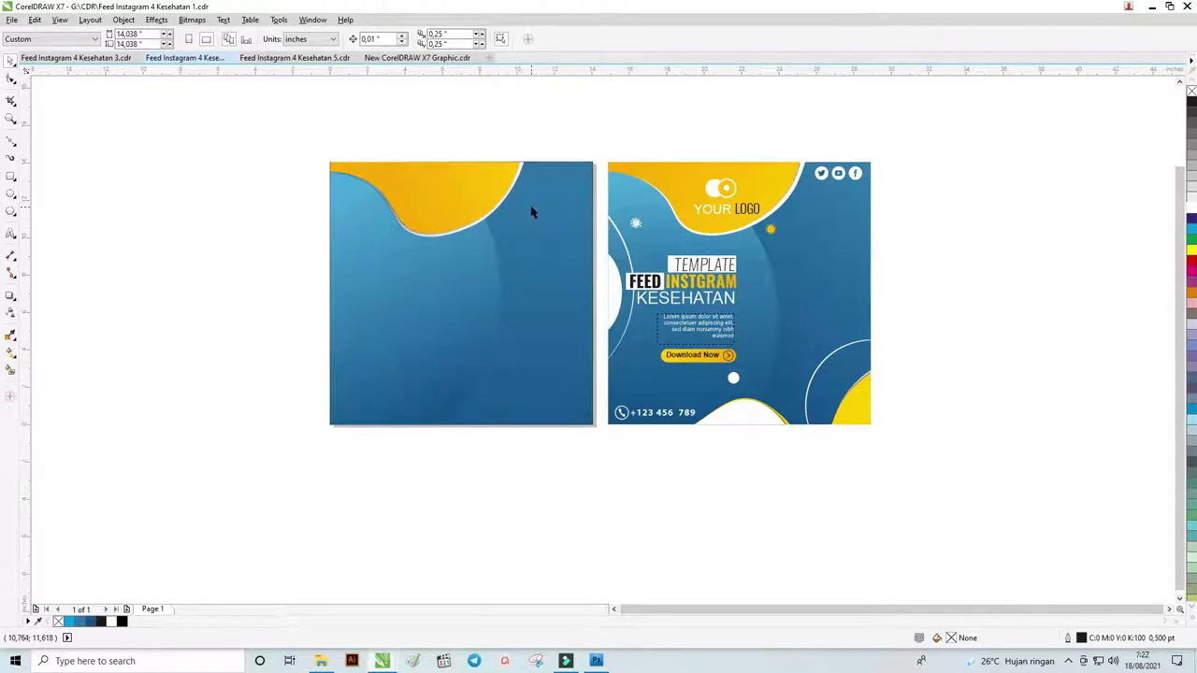
{"action": "scroll", "coordinate": [395, 221], "scroll_direction": "up", "scroll_amount": 3}
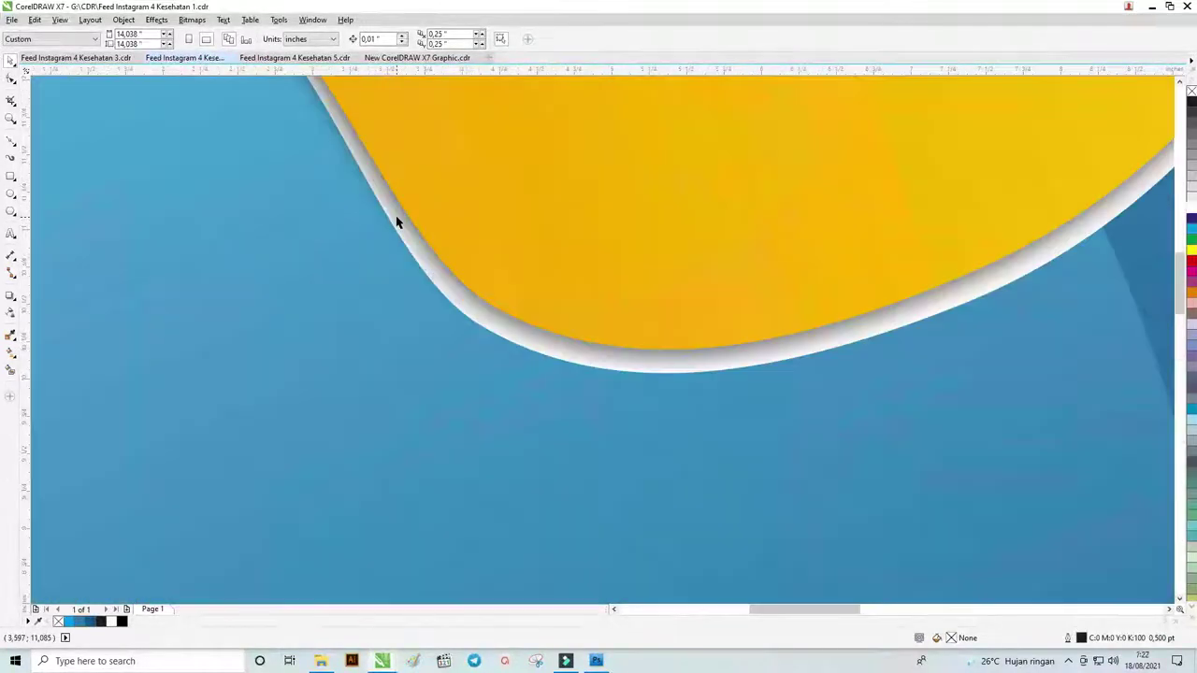
{"action": "scroll", "coordinate": [400, 221], "scroll_direction": "down", "scroll_amount": 1}
{"action": "scroll", "coordinate": [461, 234], "scroll_direction": "down", "scroll_amount": 1}
{"action": "scroll", "coordinate": [467, 235], "scroll_direction": "down", "scroll_amount": 1}
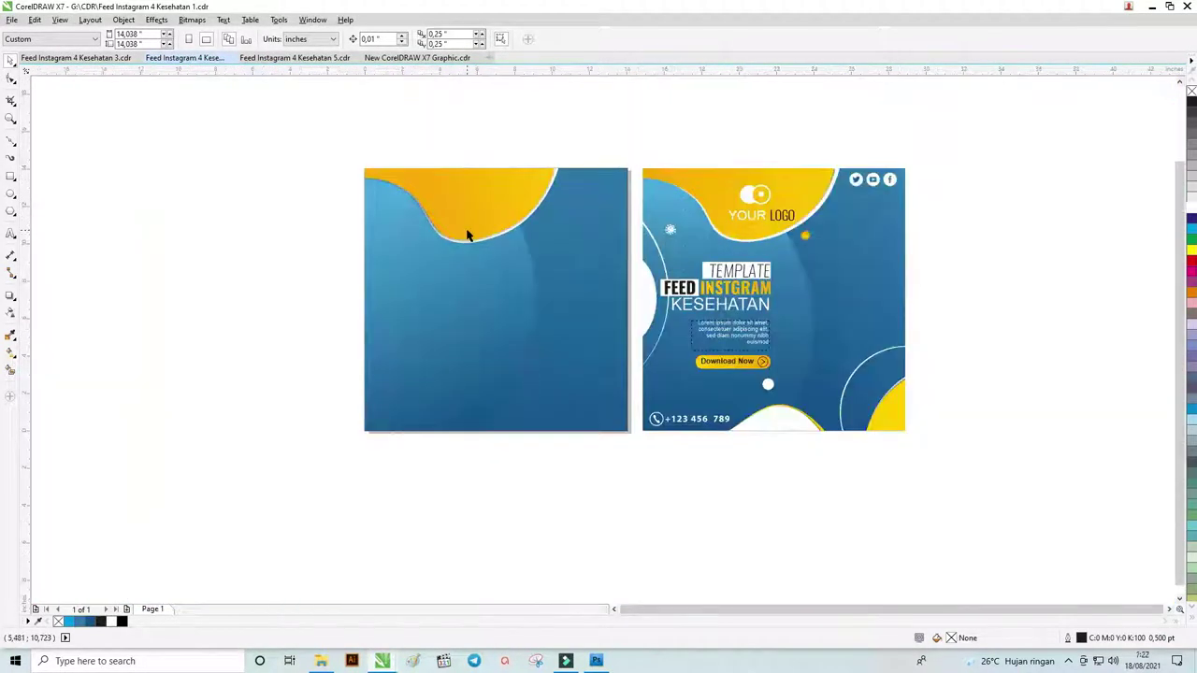
{"action": "left_click", "coordinate": [650, 301]}
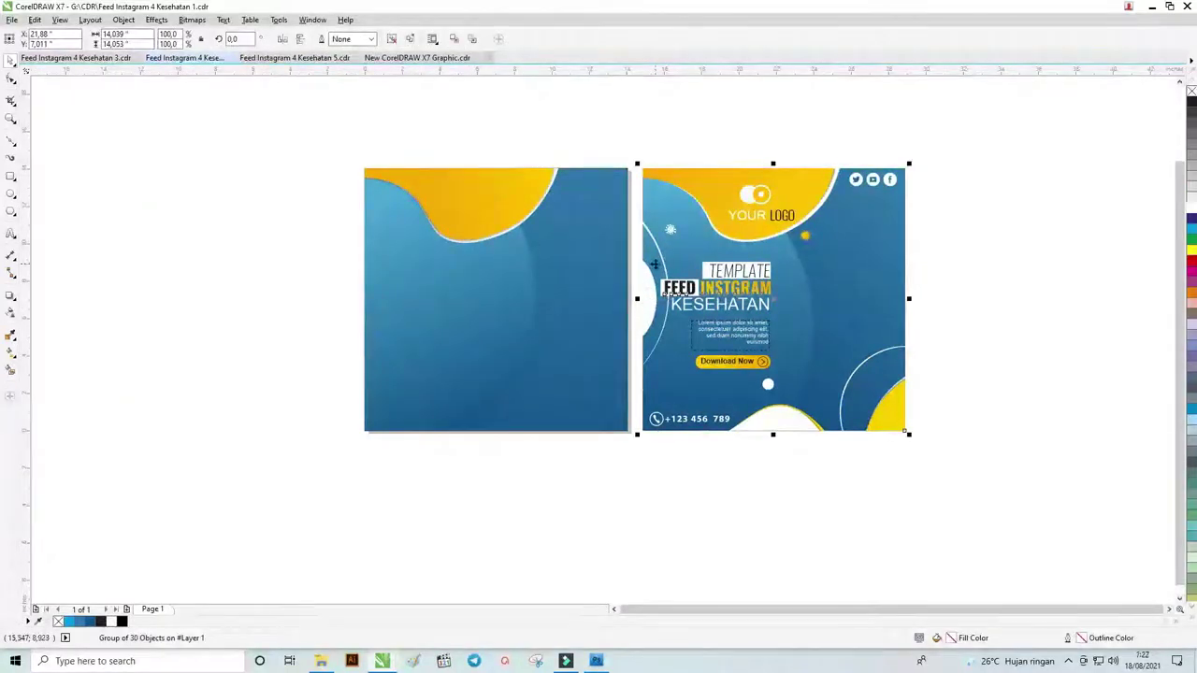
{"action": "scroll", "coordinate": [922, 382], "scroll_direction": "up", "scroll_amount": 1}
{"action": "scroll", "coordinate": [922, 382], "scroll_direction": "up", "scroll_amount": 1}
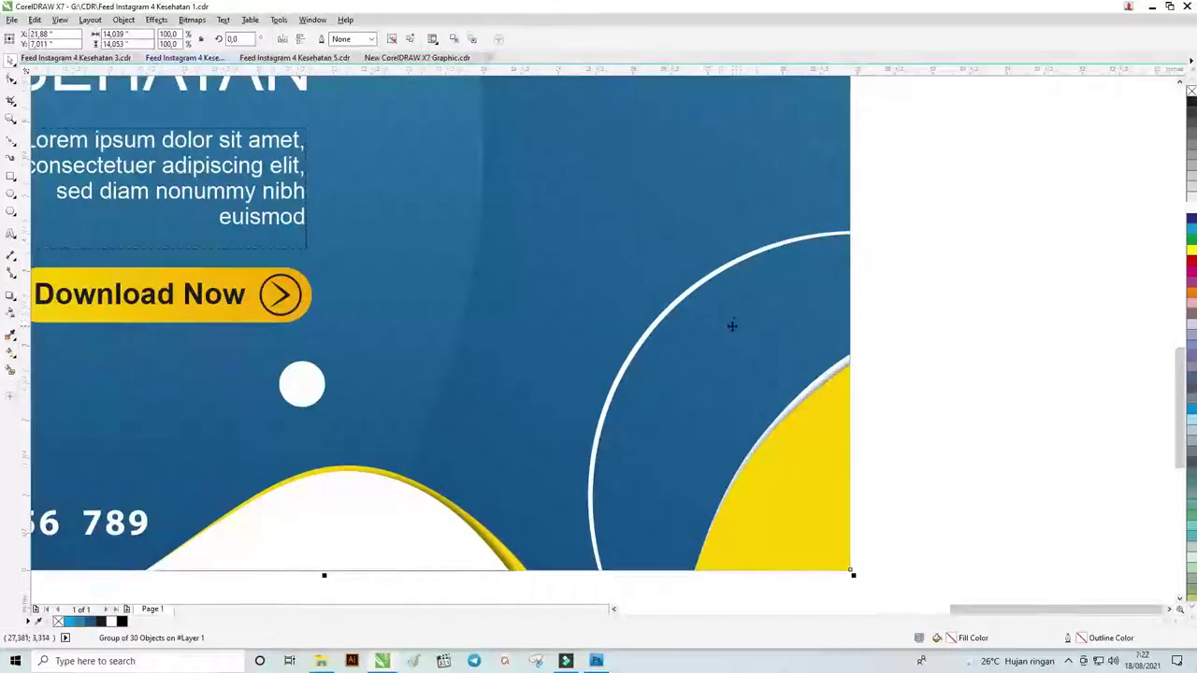
{"action": "scroll", "coordinate": [732, 326], "scroll_direction": "down", "scroll_amount": 1}
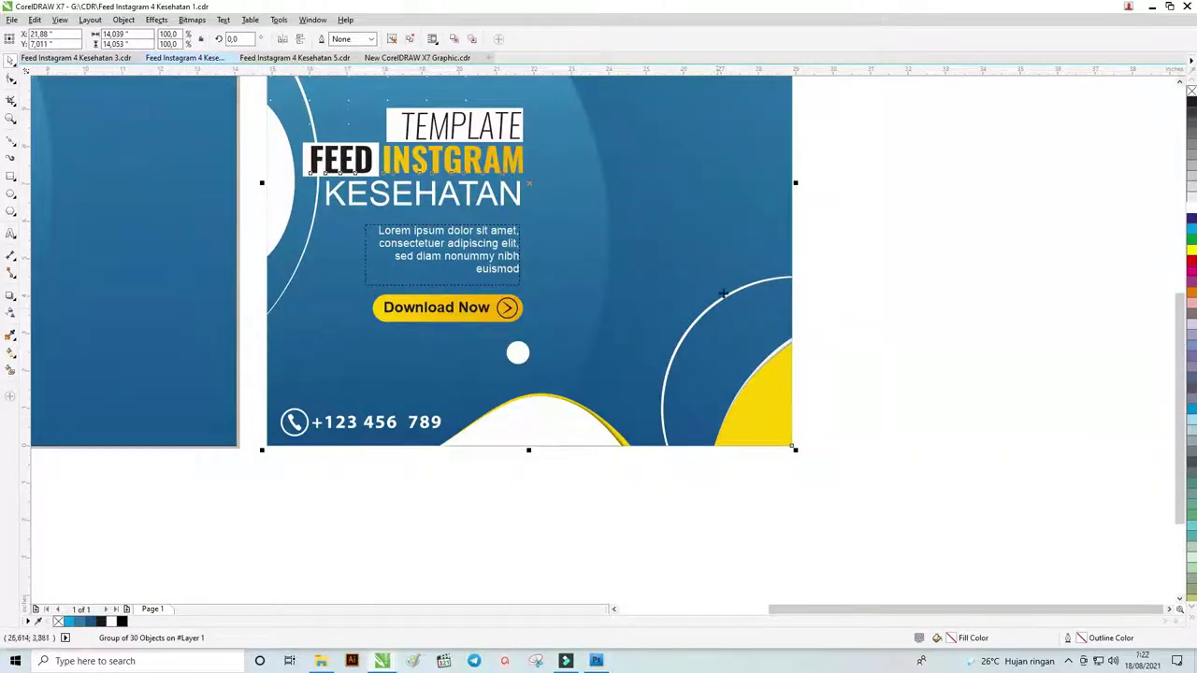
{"action": "scroll", "coordinate": [762, 280], "scroll_direction": "down", "scroll_amount": 1}
{"action": "scroll", "coordinate": [754, 284], "scroll_direction": "up", "scroll_amount": 1}
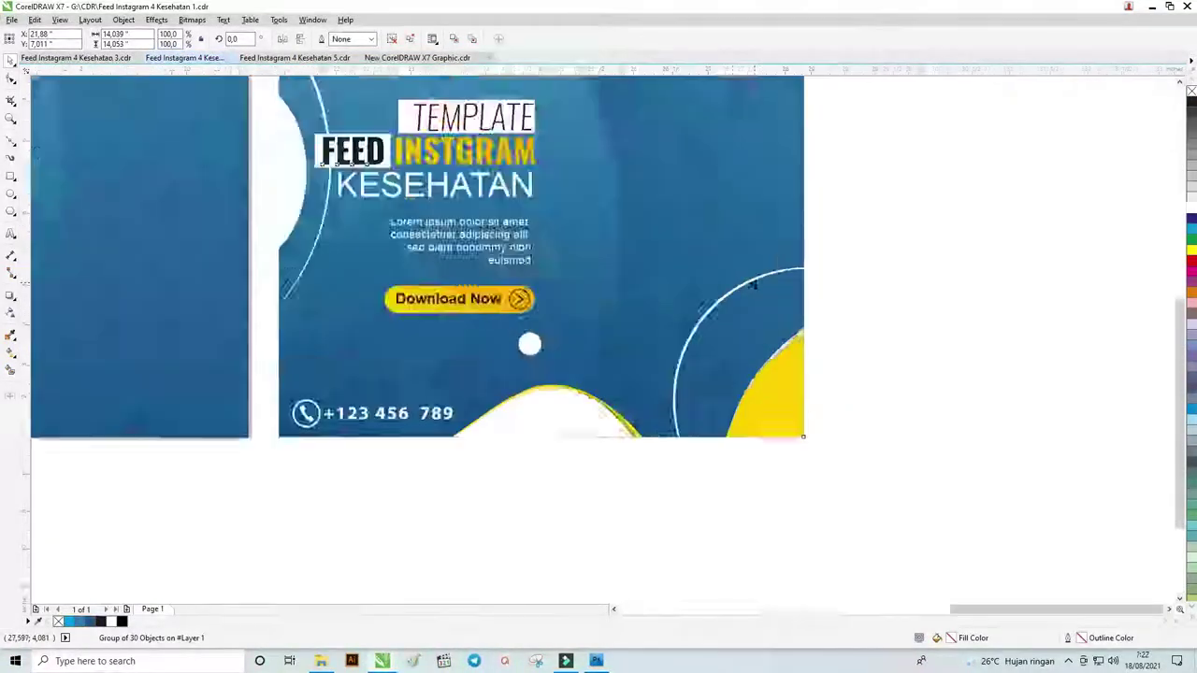
{"action": "scroll", "coordinate": [753, 284], "scroll_direction": "up", "scroll_amount": 1}
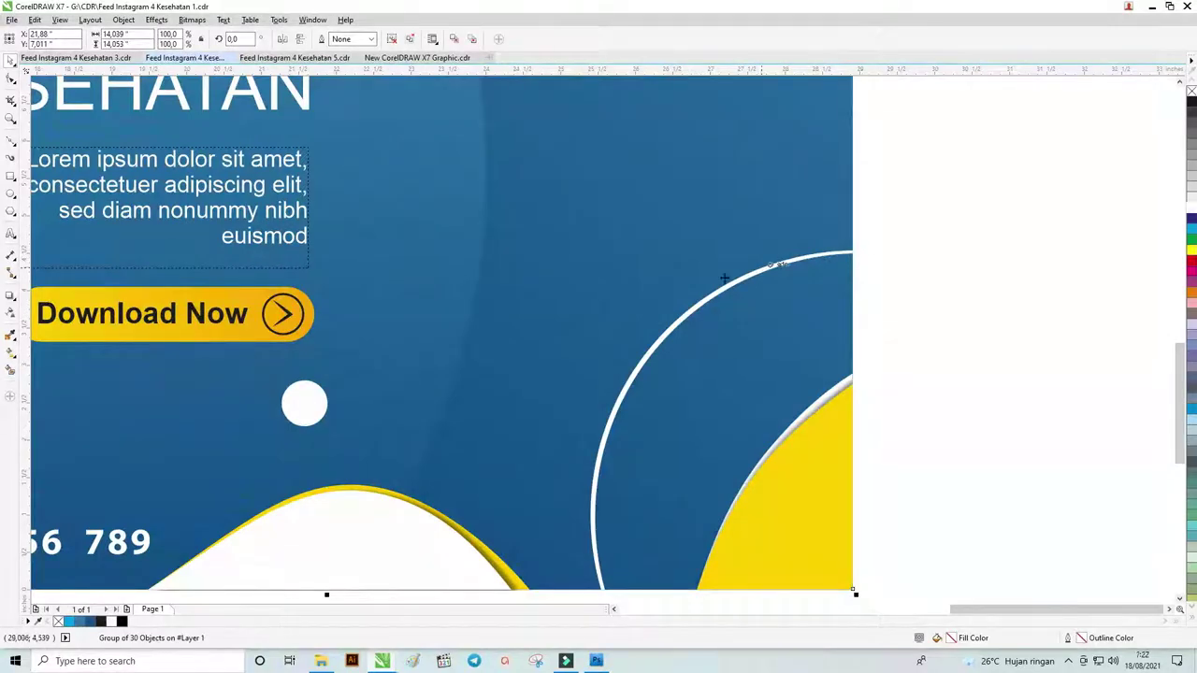
{"action": "scroll", "coordinate": [642, 444], "scroll_direction": "down", "scroll_amount": 1}
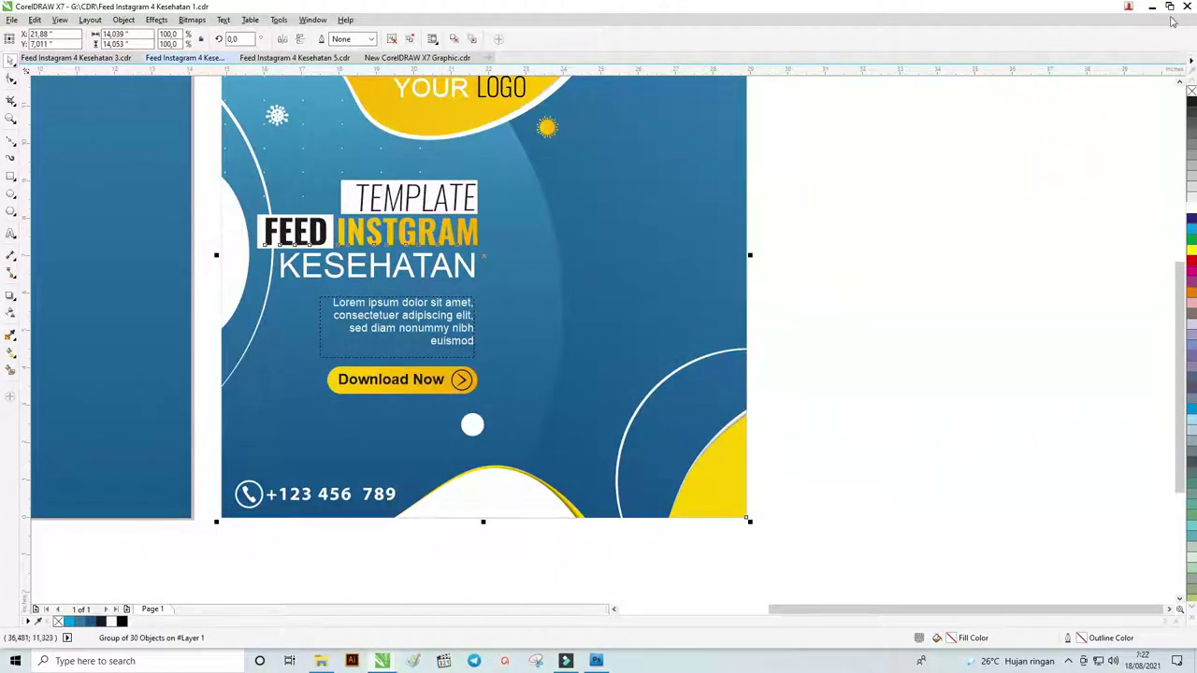
{"action": "left_click", "coordinate": [1020, 315]}
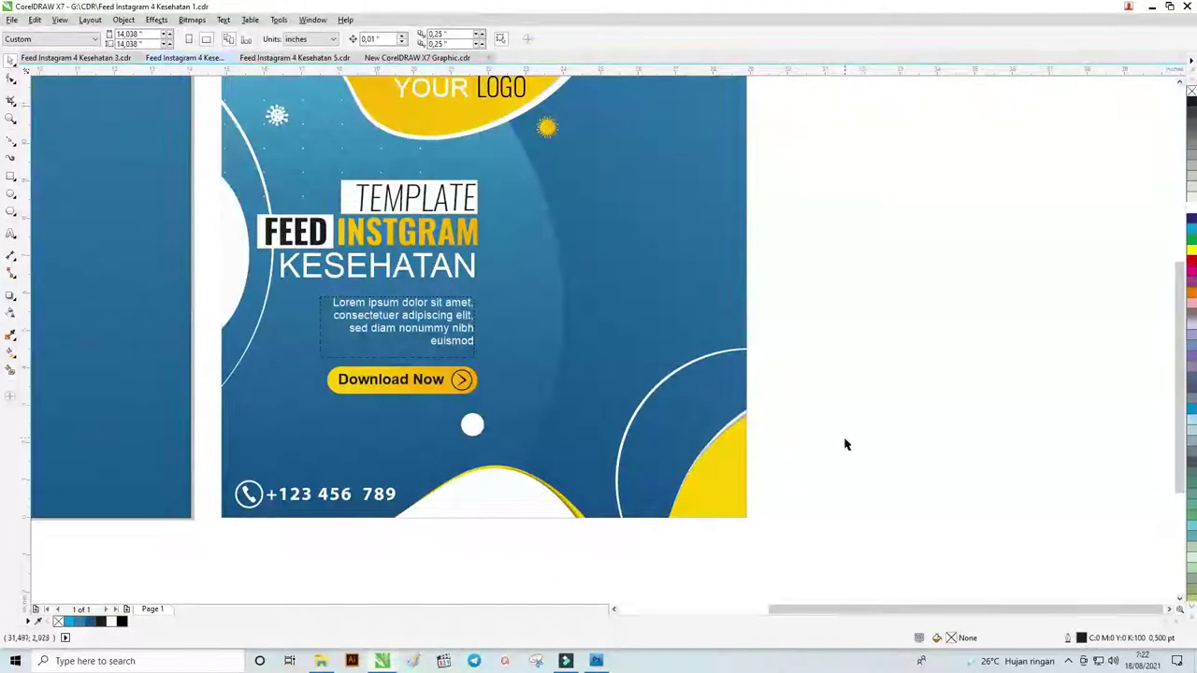